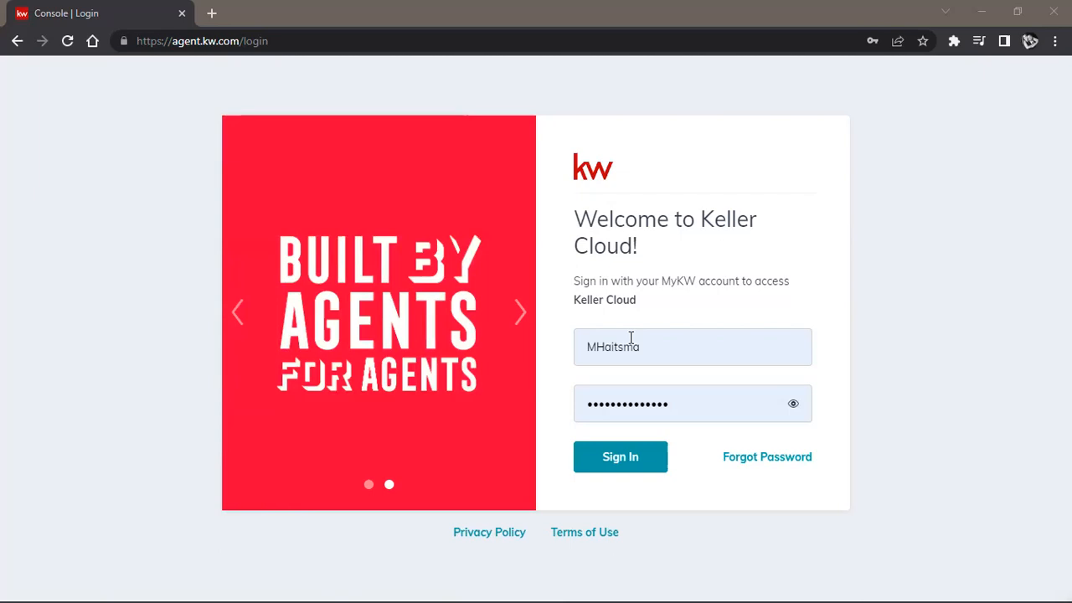
Step: Sign in to Keller Cloud with the saved credentials and open the account settings
left_click(605, 456)
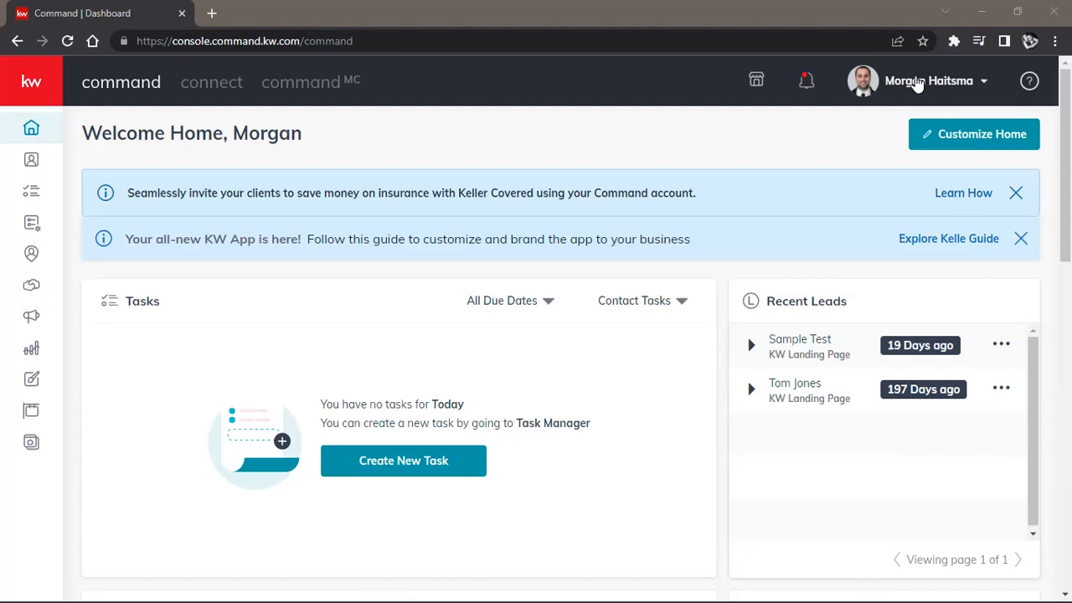
left_click(918, 85)
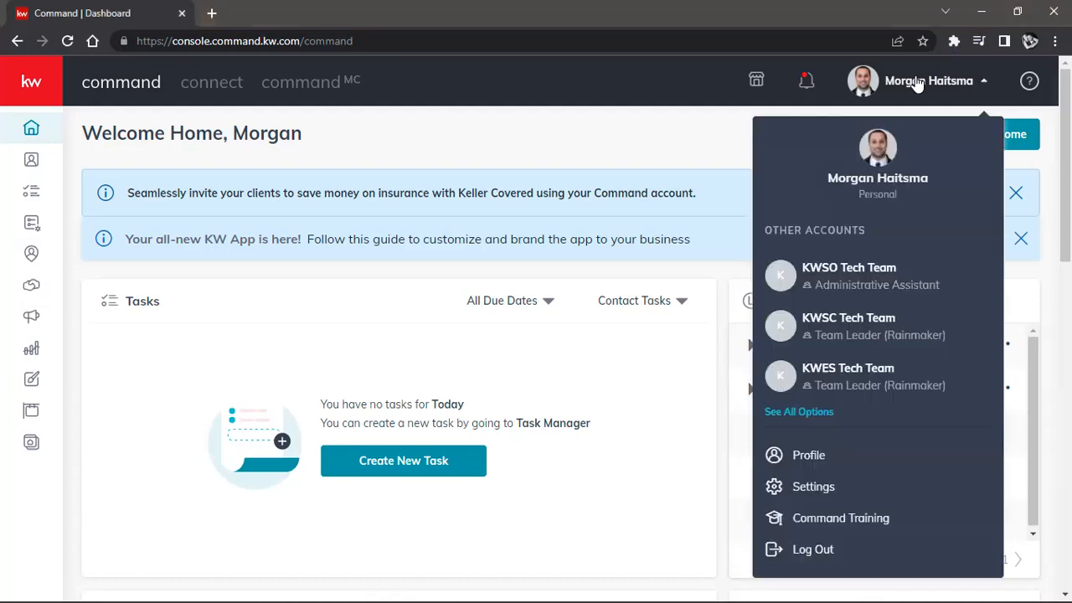
left_click(801, 488)
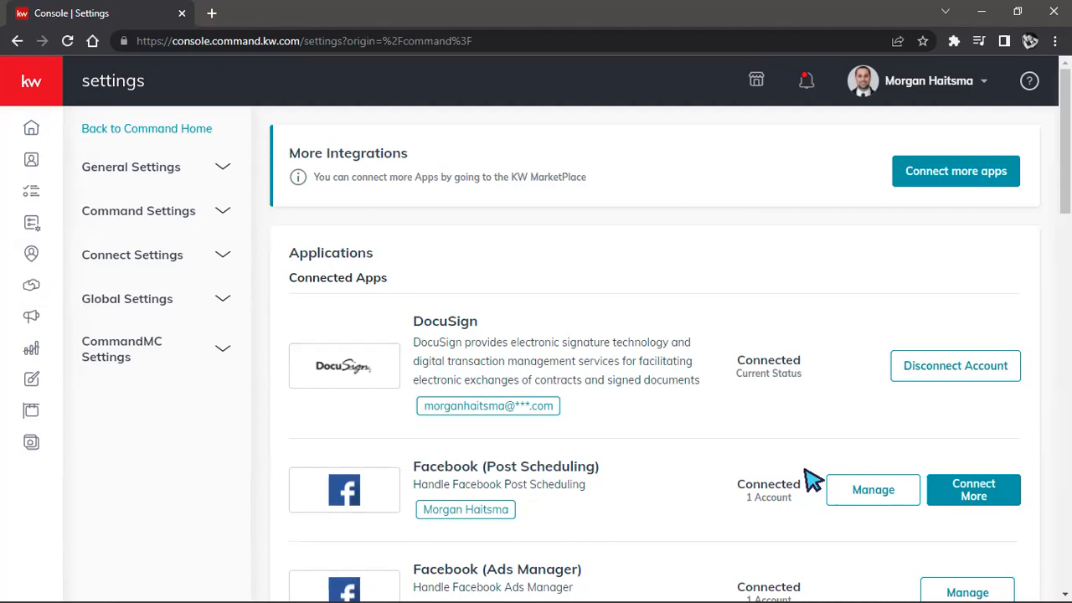
Step: Review the connected and available app integrations, from DocuSign and Facebook through the Marketing Automation options
scroll(708, 299, "down", 1)
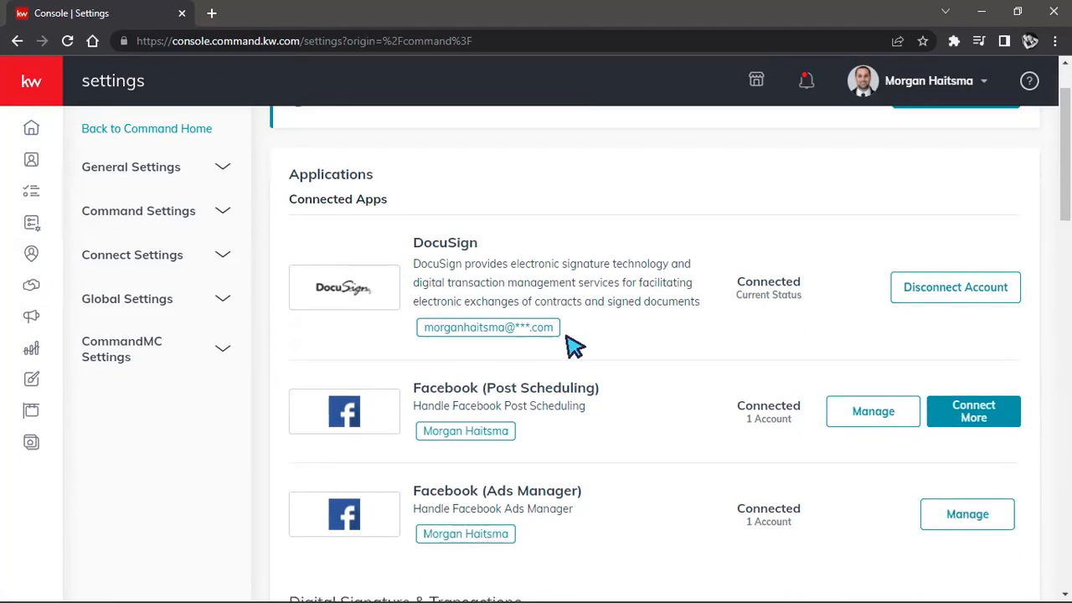
scroll(573, 343, "down", 1)
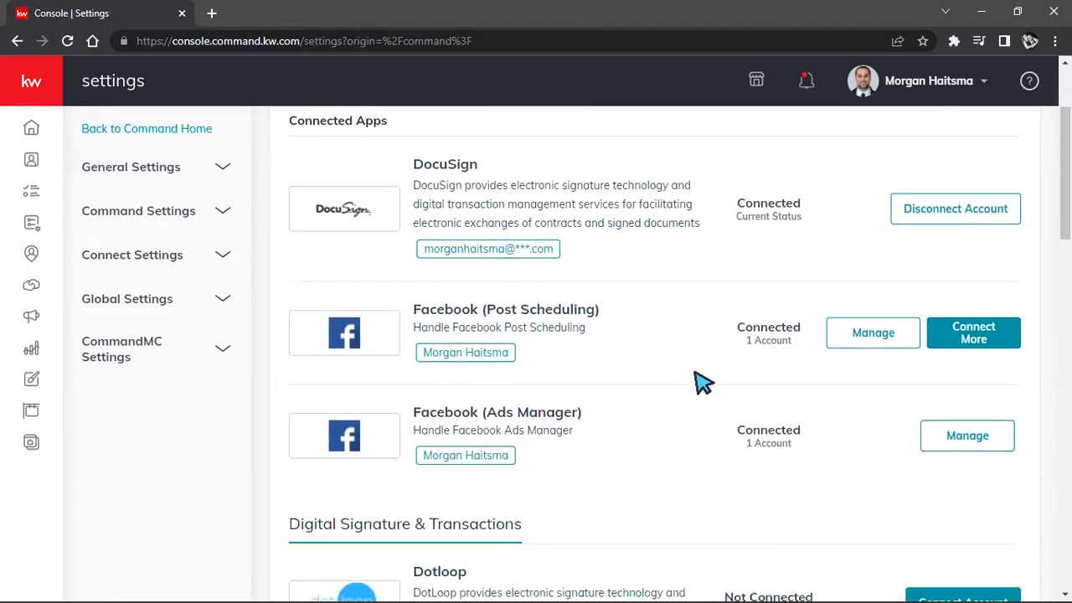
scroll(644, 322, "down", 6)
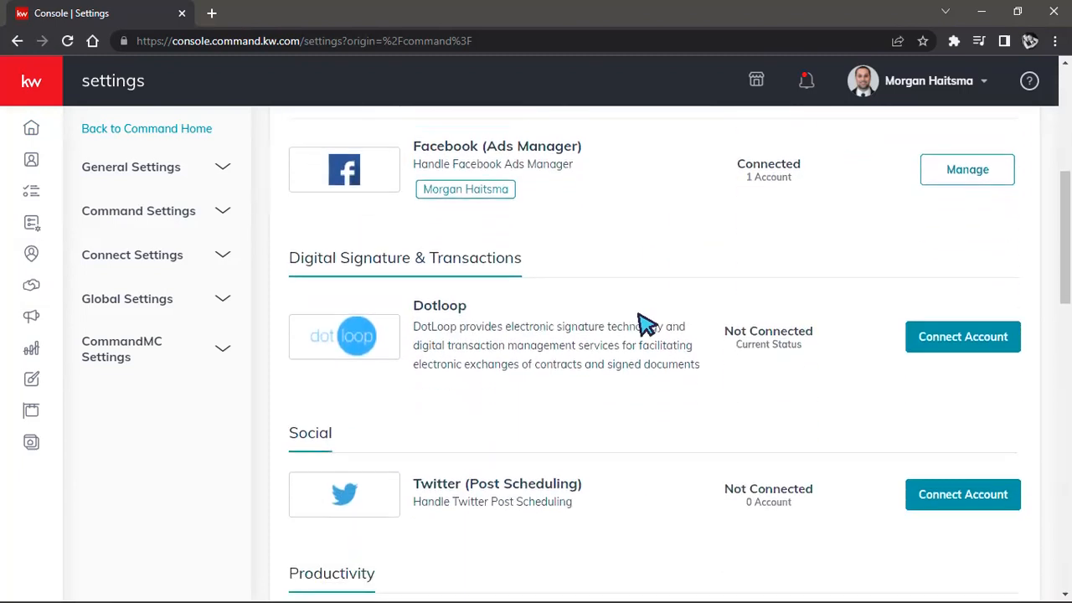
scroll(645, 323, "down", 2)
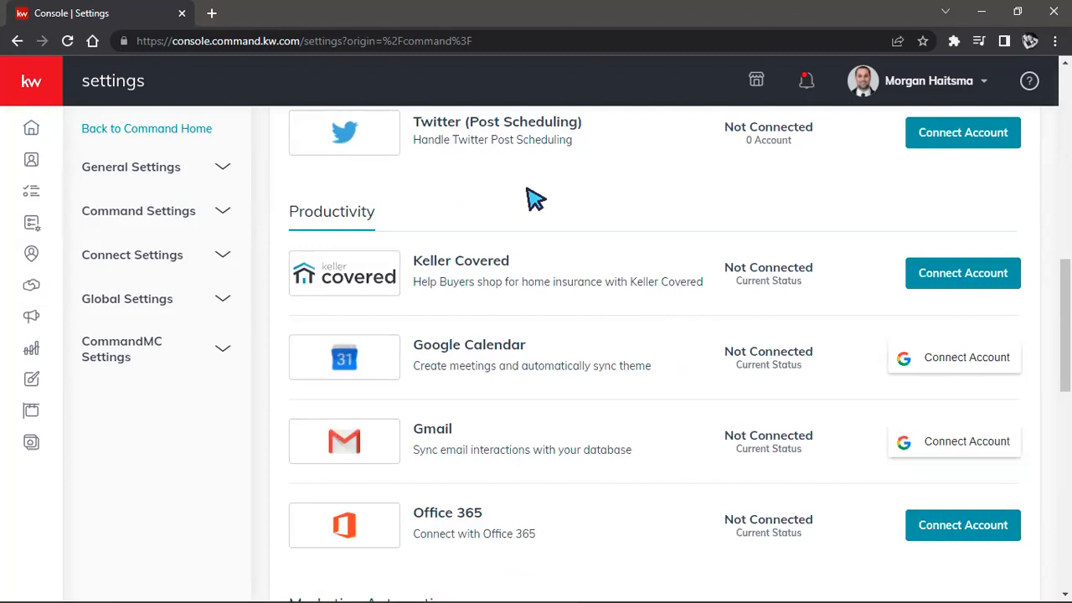
scroll(581, 221, "down", 3)
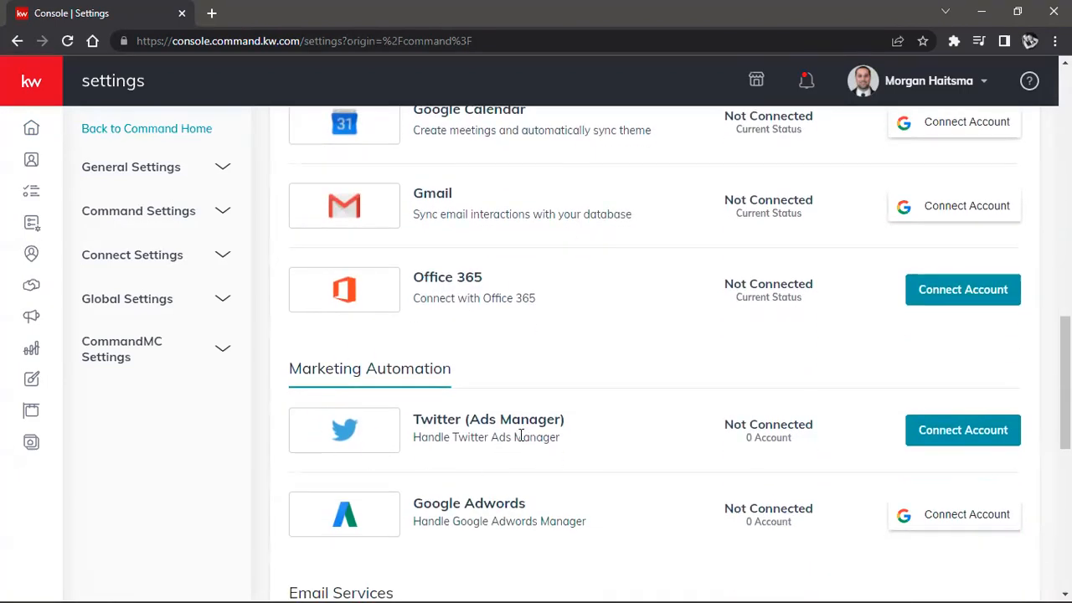
scroll(524, 444, "up", 6)
scroll(519, 452, "up", 4)
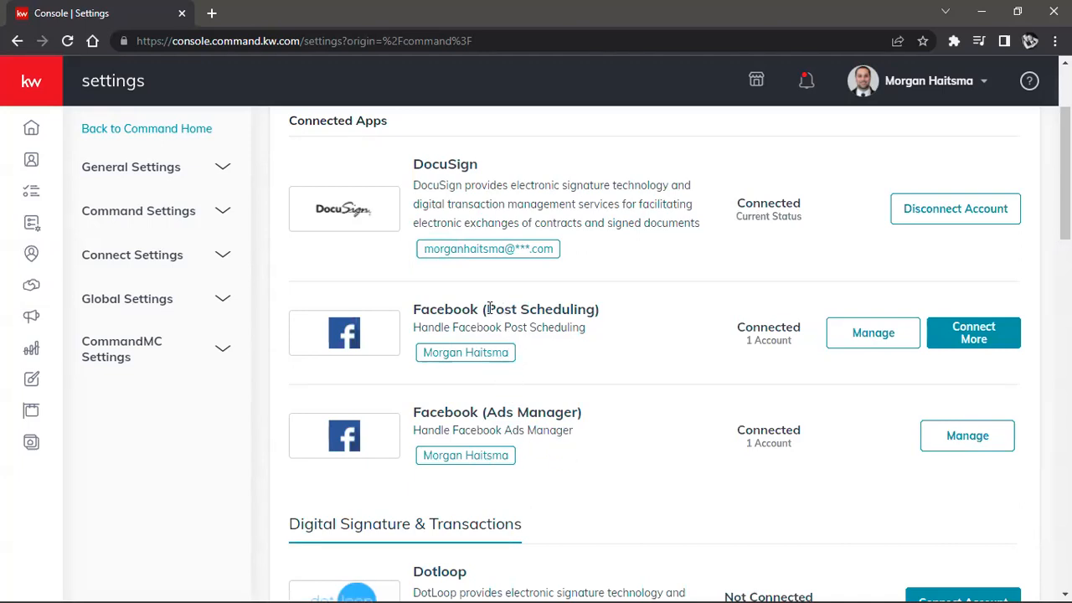
Step: Disconnect the account linked to Facebook (Post Scheduling) and dismiss the connected account dialog
left_click_drag(484, 309, 595, 310)
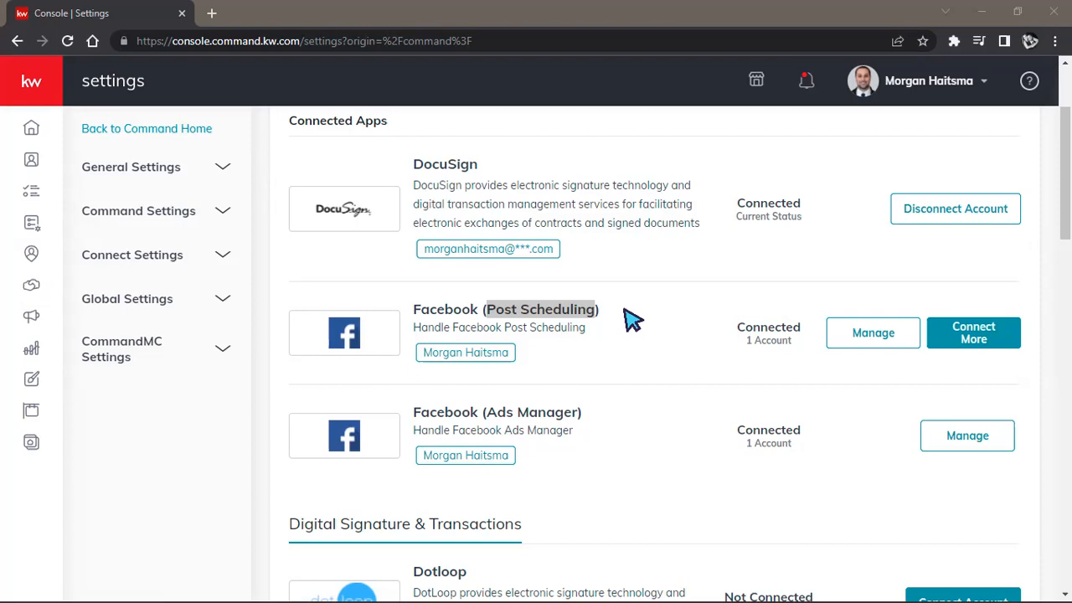
left_click(894, 341)
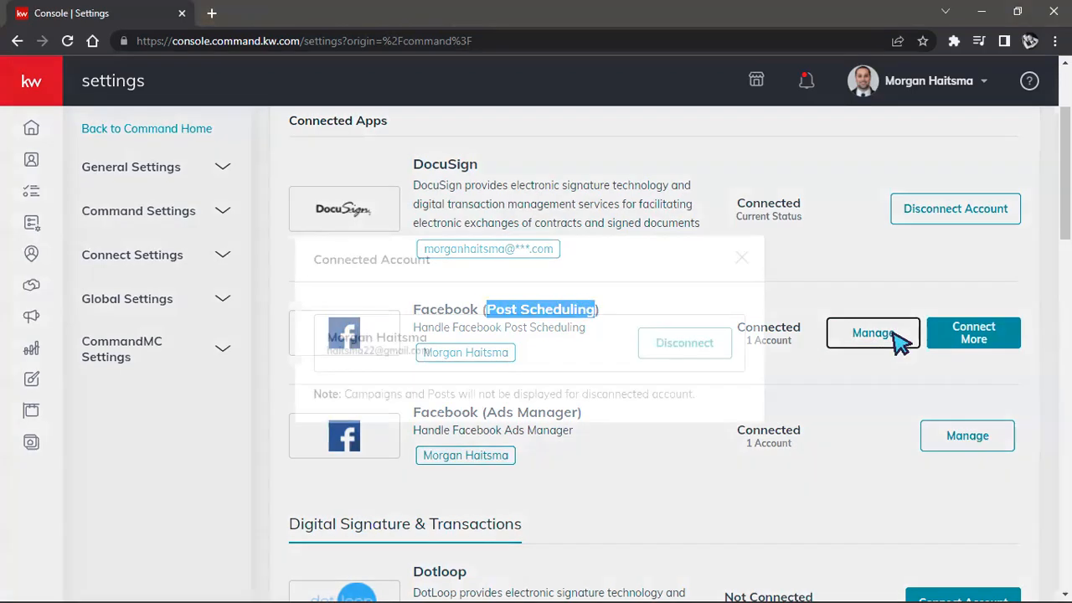
left_click(712, 345)
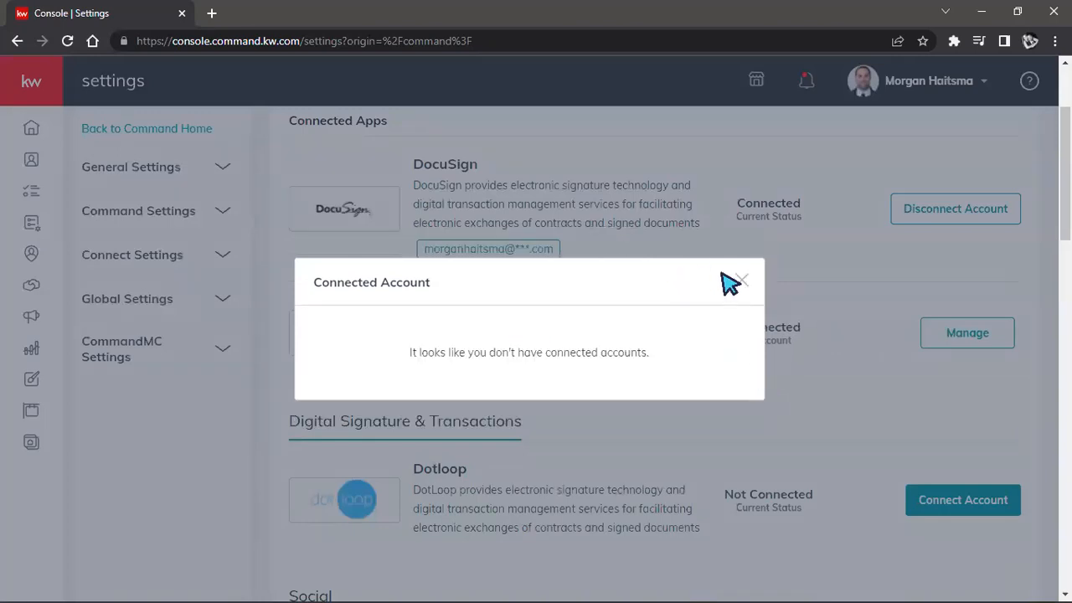
left_click(742, 280)
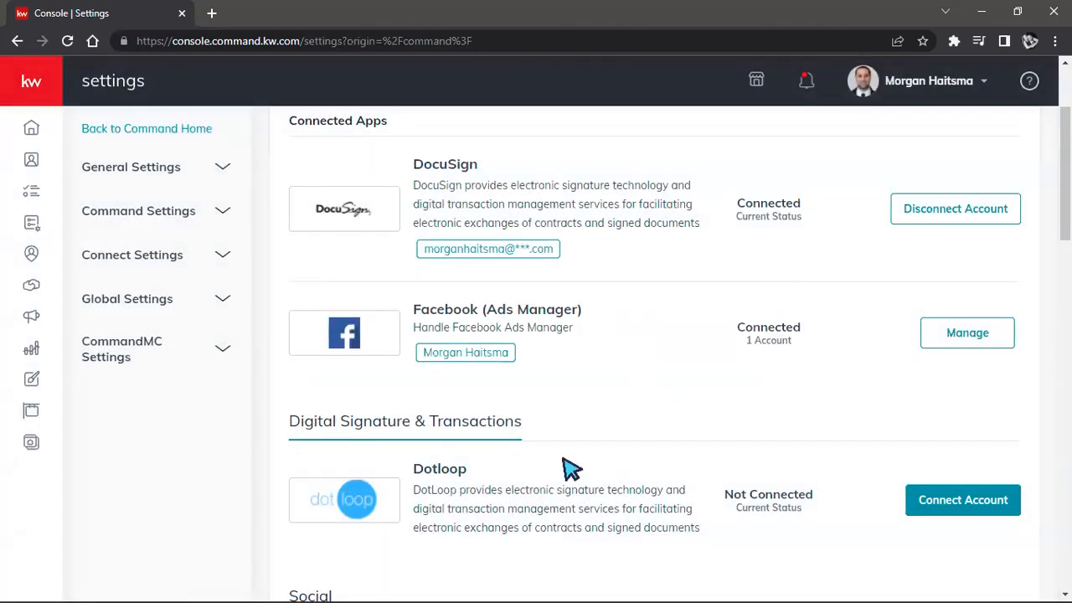
Step: Connect Facebook (Post Scheduling) again, choosing only the KW Teaching samples page
scroll(560, 477, "up", 2)
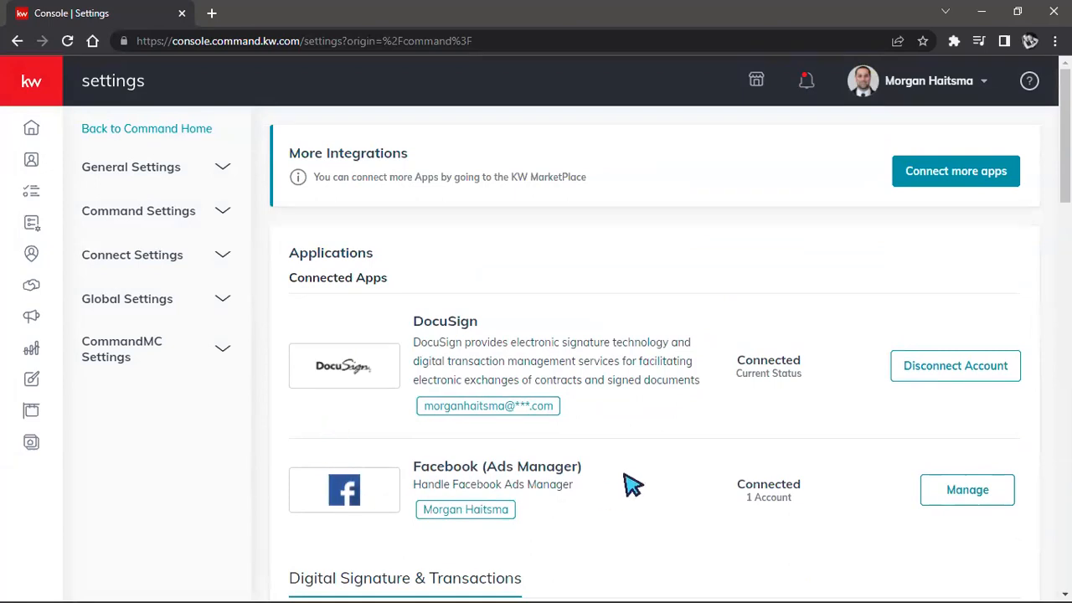
scroll(632, 479, "down", 5)
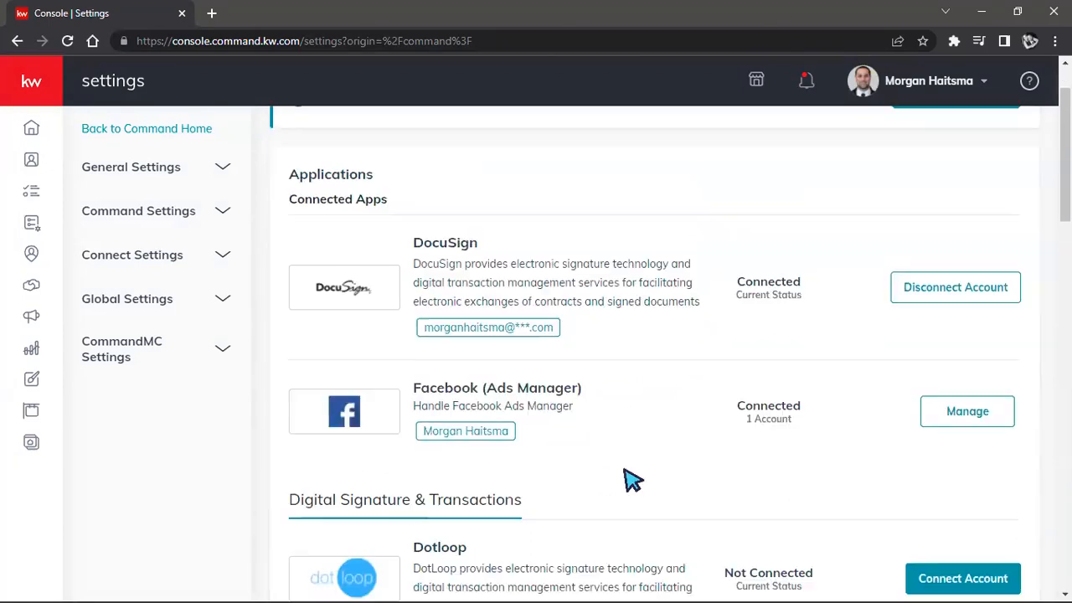
scroll(627, 475, "down", 1)
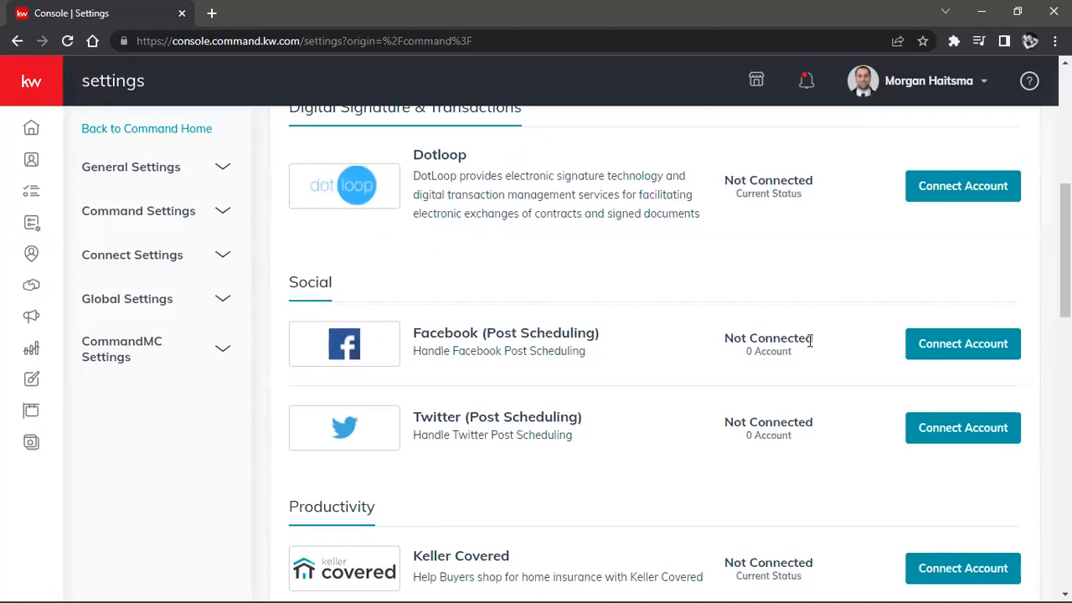
left_click(952, 344)
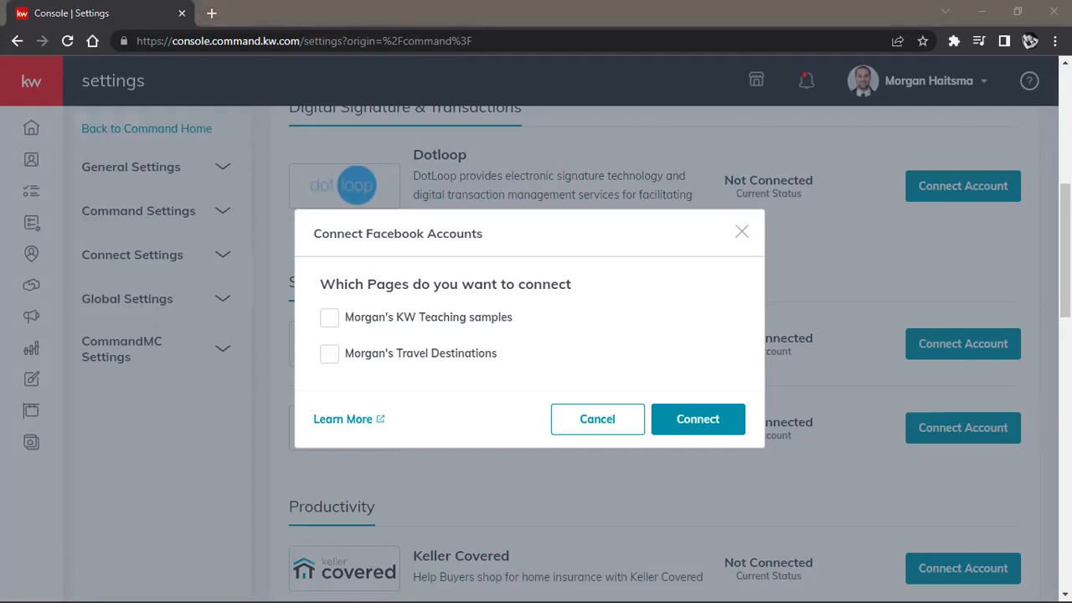
left_click(327, 324)
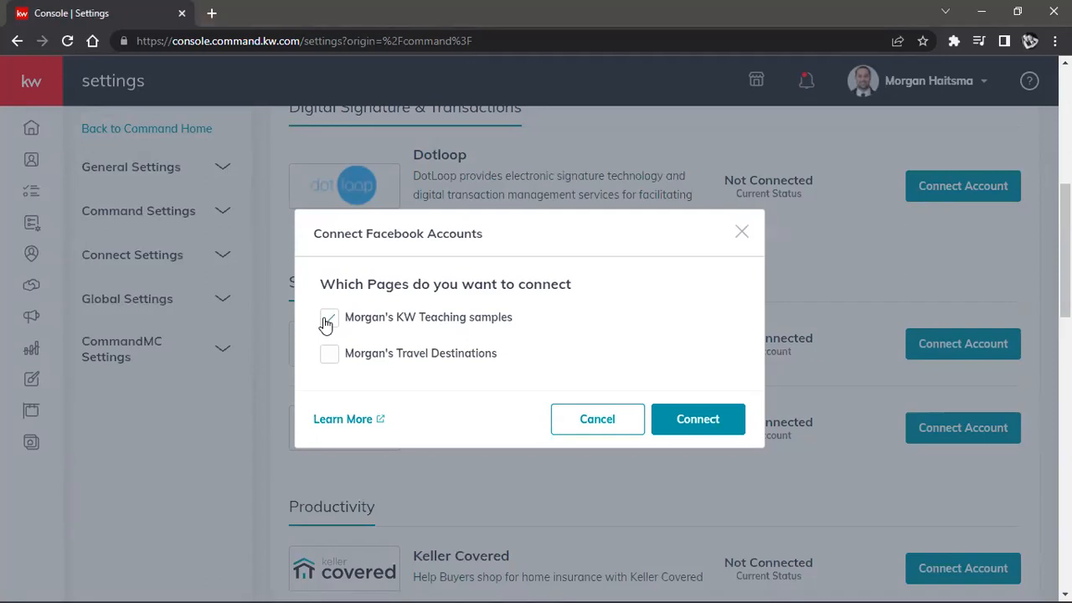
left_click(728, 427)
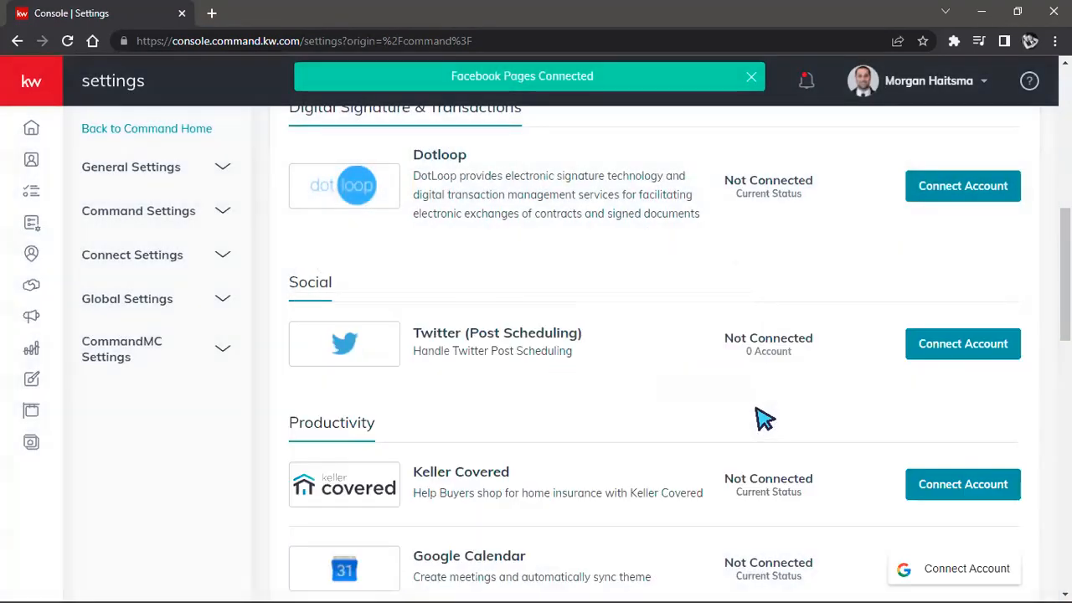
Step: Check which pages are linked to the Facebook (Ads Manager) account and finish without altering the selection
scroll(711, 459, "up", 4)
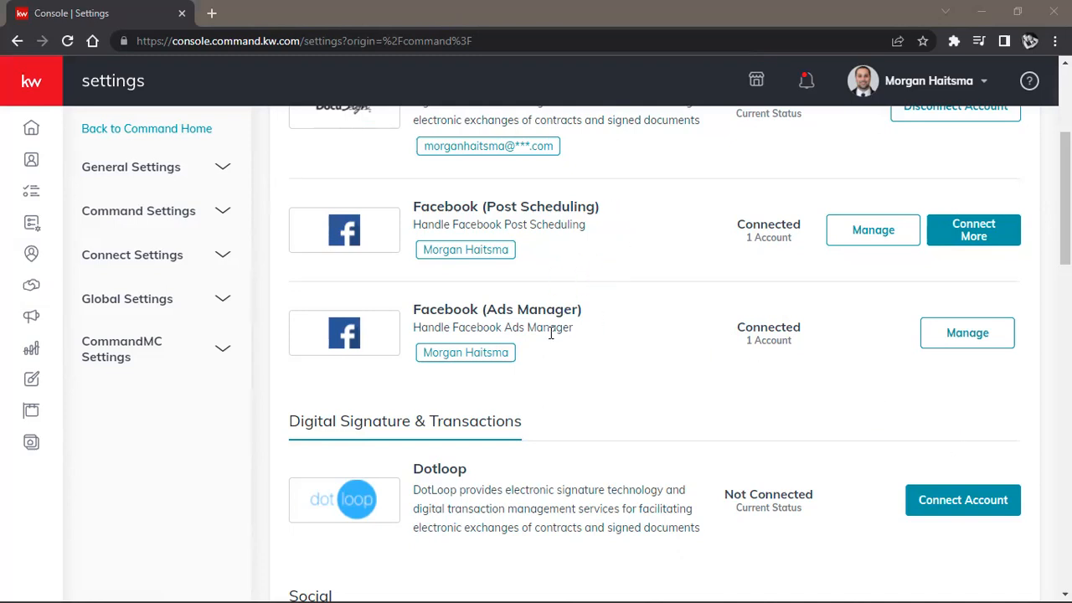
left_click(951, 347)
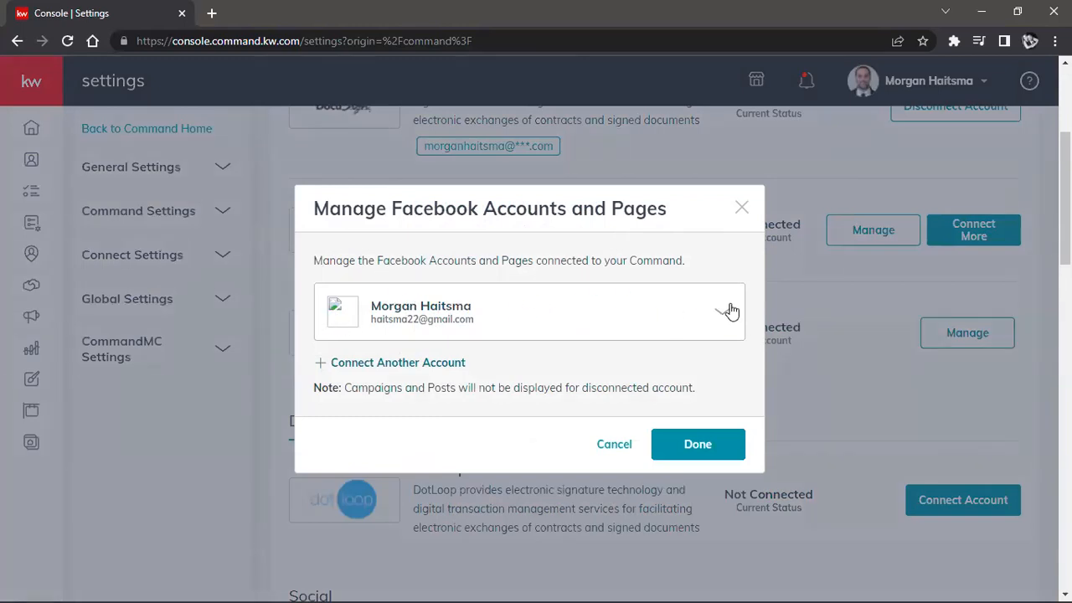
left_click(727, 311)
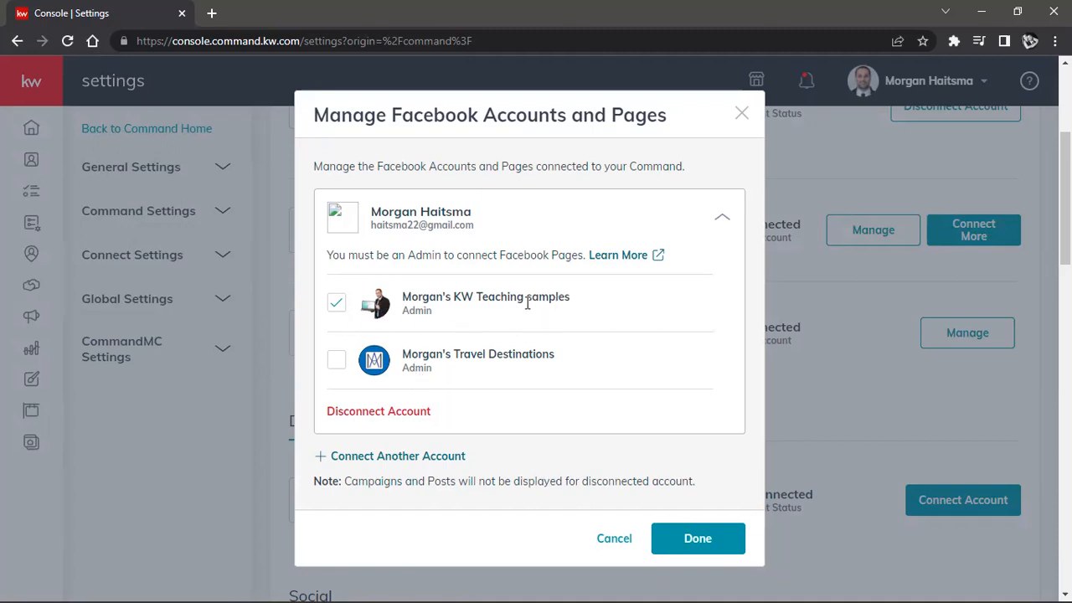
left_click(679, 540)
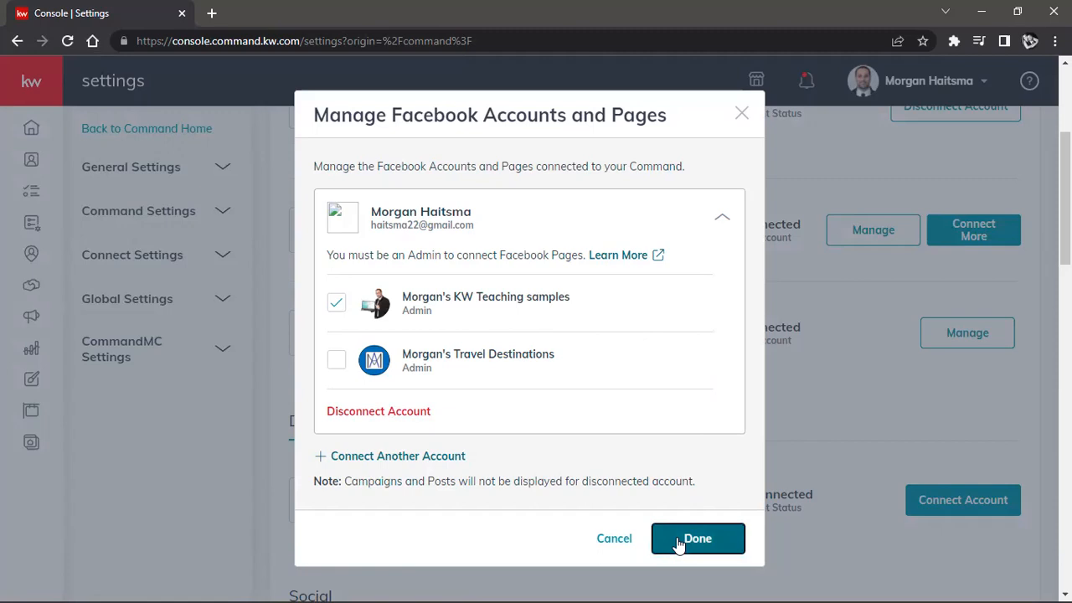
scroll(672, 531, "up", 3)
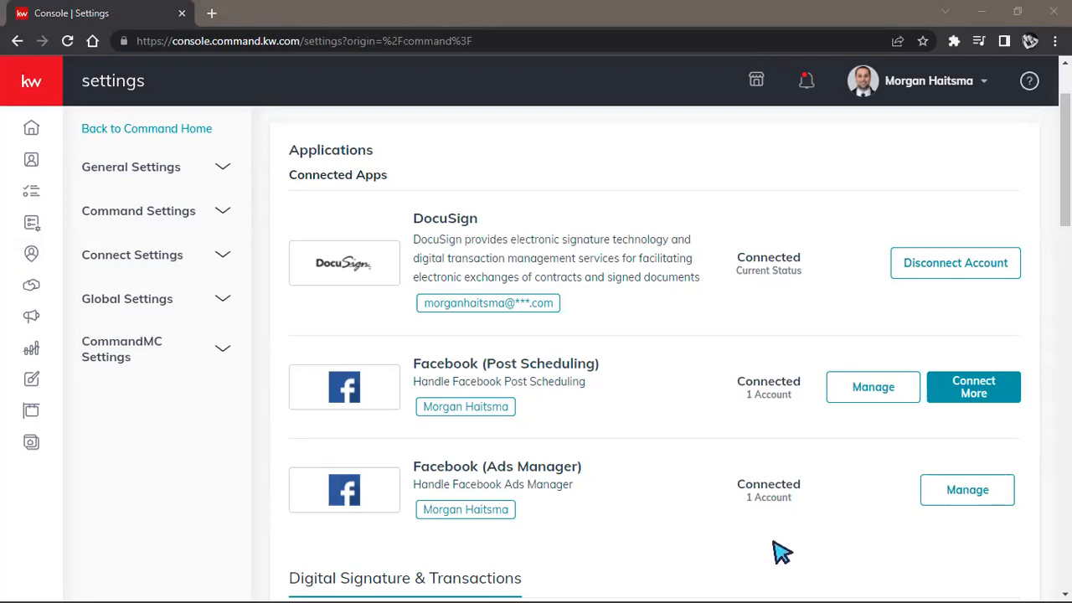
Step: Open the Twitter (Ads Manager) connection request, examine the permissions Lead Accel asks for, and close it without authorizing
scroll(762, 435, "down", 5)
scroll(762, 433, "down", 2)
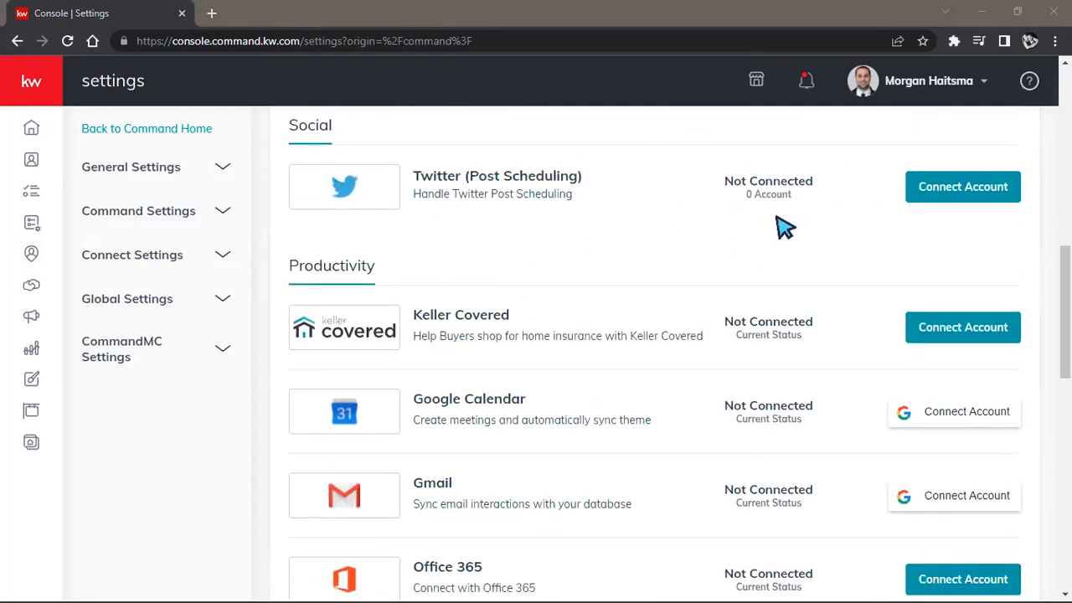
scroll(691, 243, "down", 3)
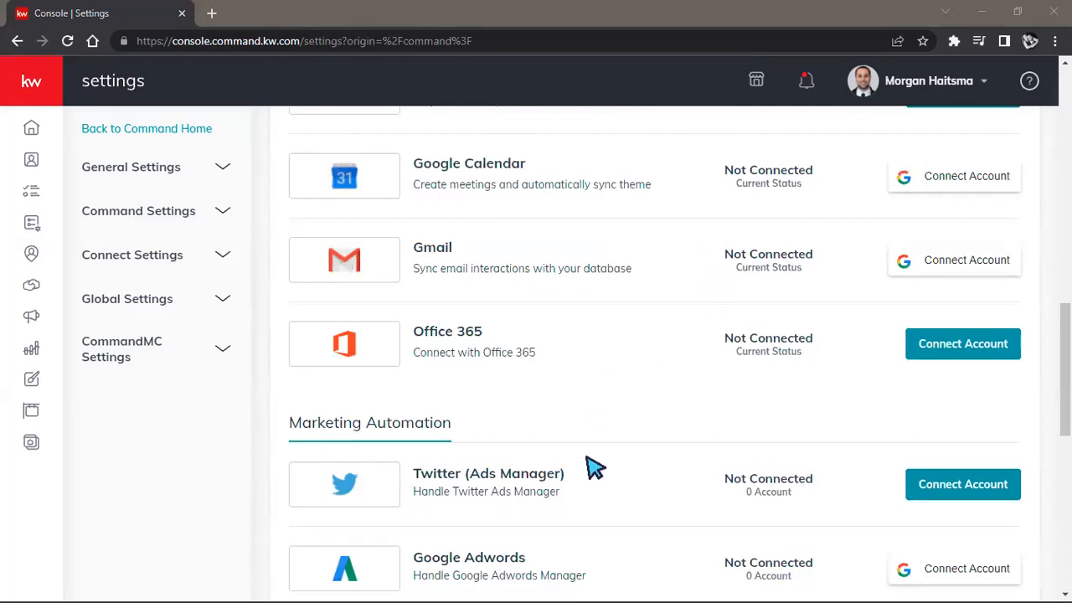
left_click(959, 487)
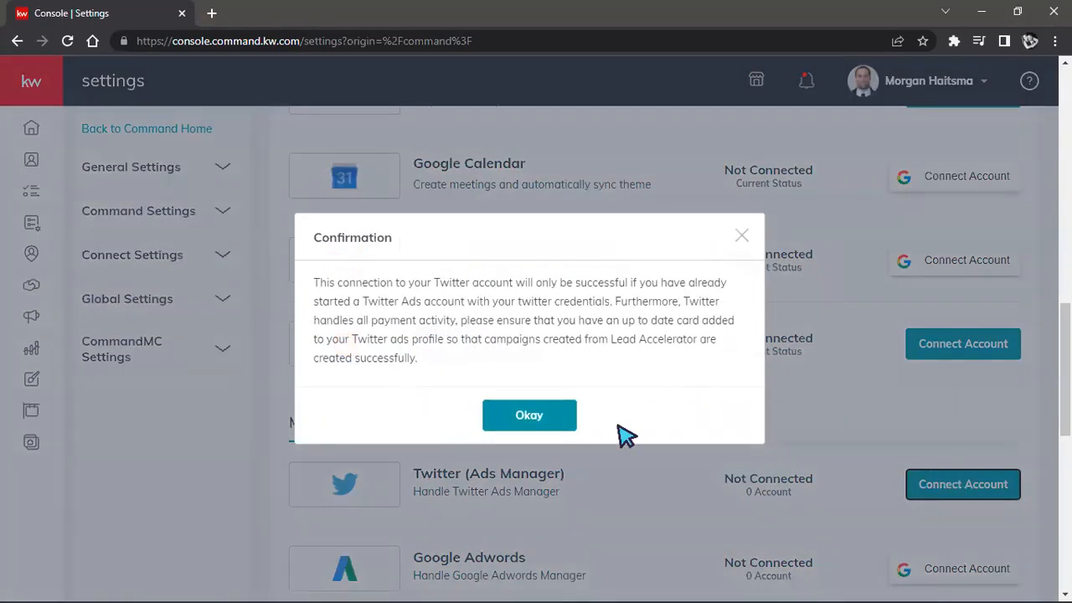
left_click(515, 417)
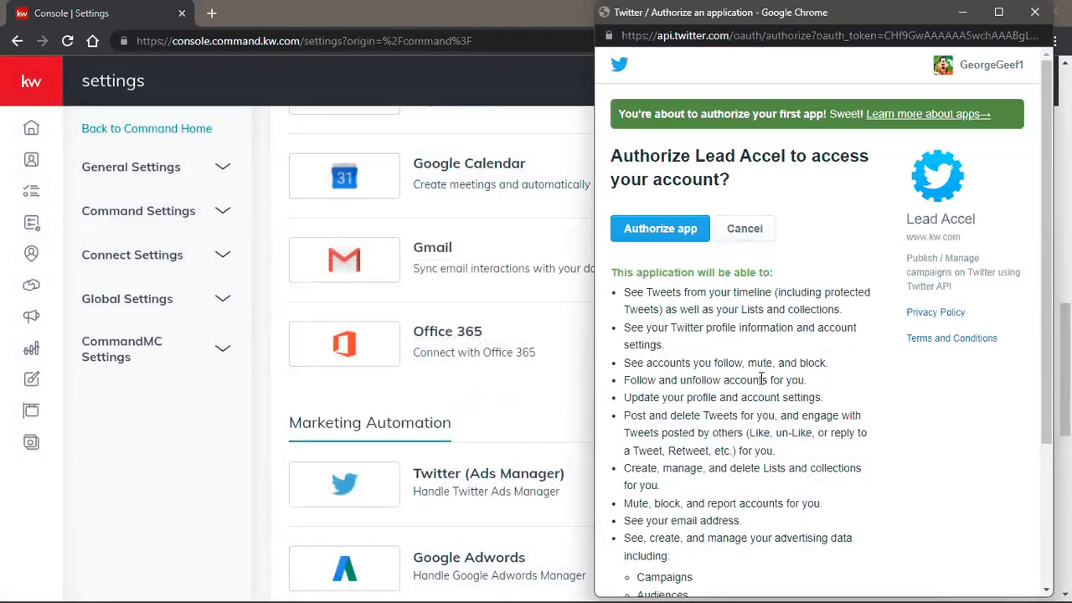
scroll(823, 259, "down", 1)
scroll(823, 260, "down", 2)
scroll(787, 248, "up", 1)
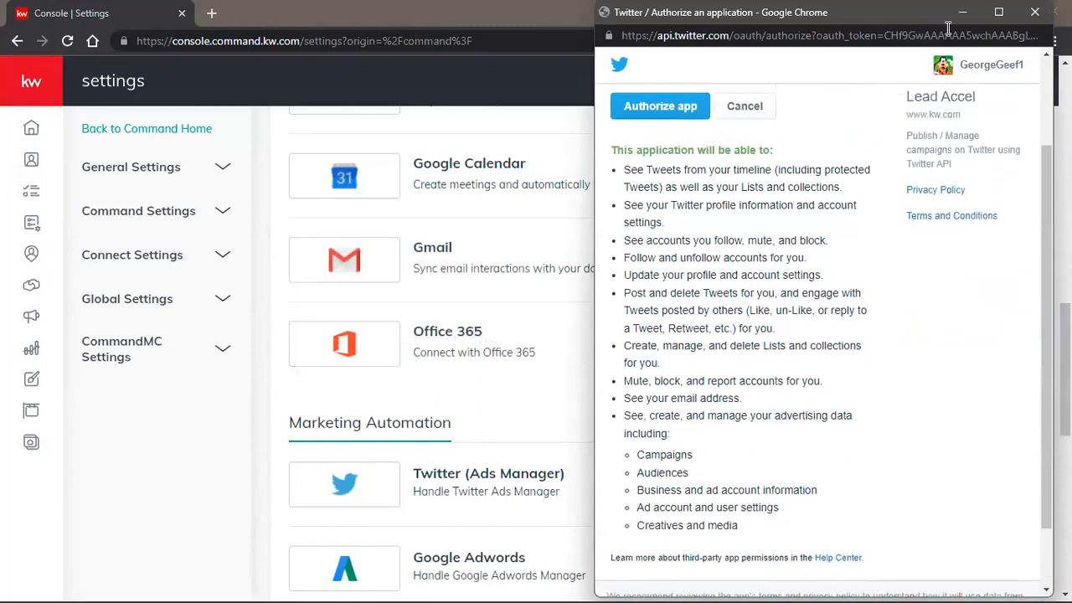
left_click(1038, 11)
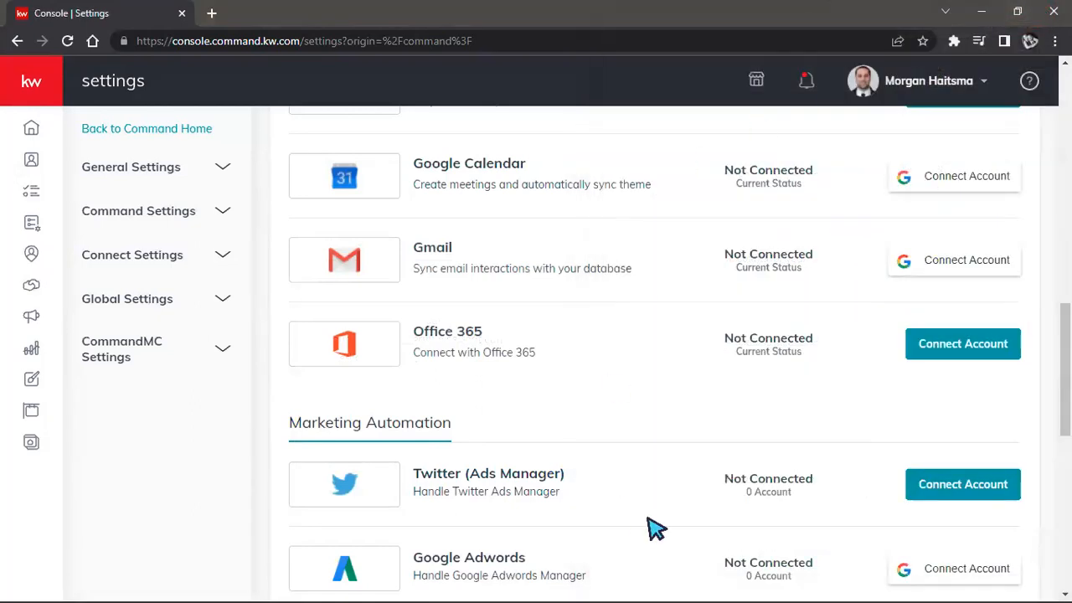
Step: Open the Marketing Profile page within Connect Settings
scroll(645, 531, "up", 1)
scroll(657, 532, "up", 6)
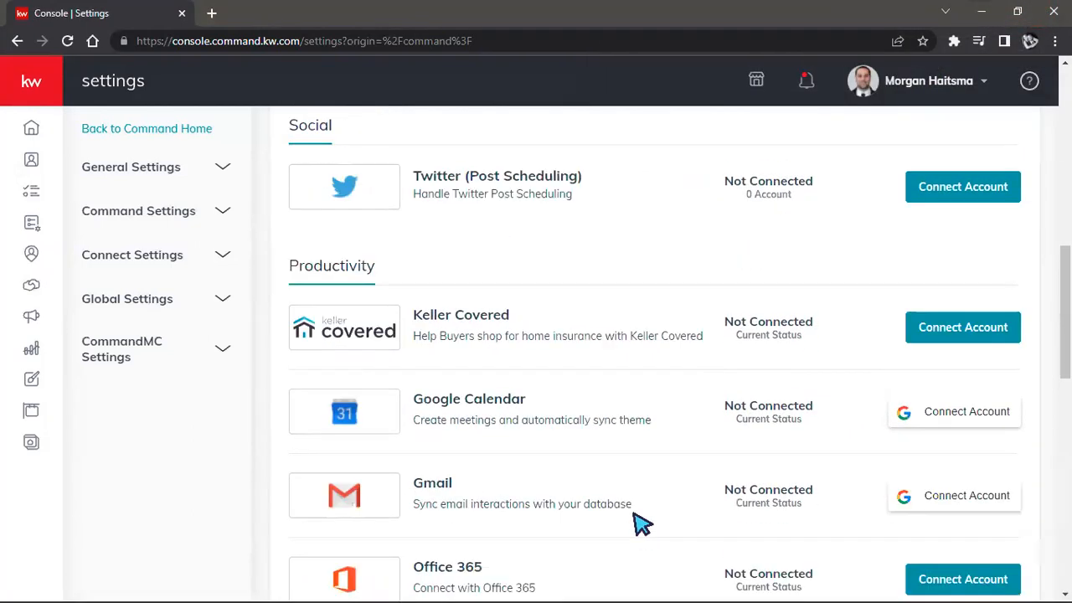
scroll(641, 523, "up", 3)
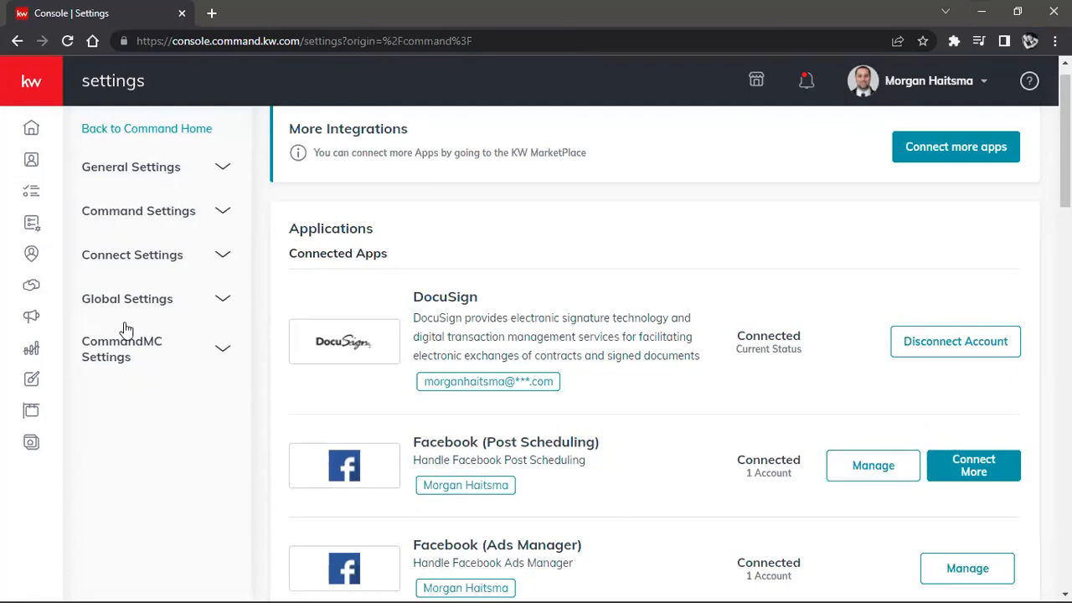
left_click(107, 264)
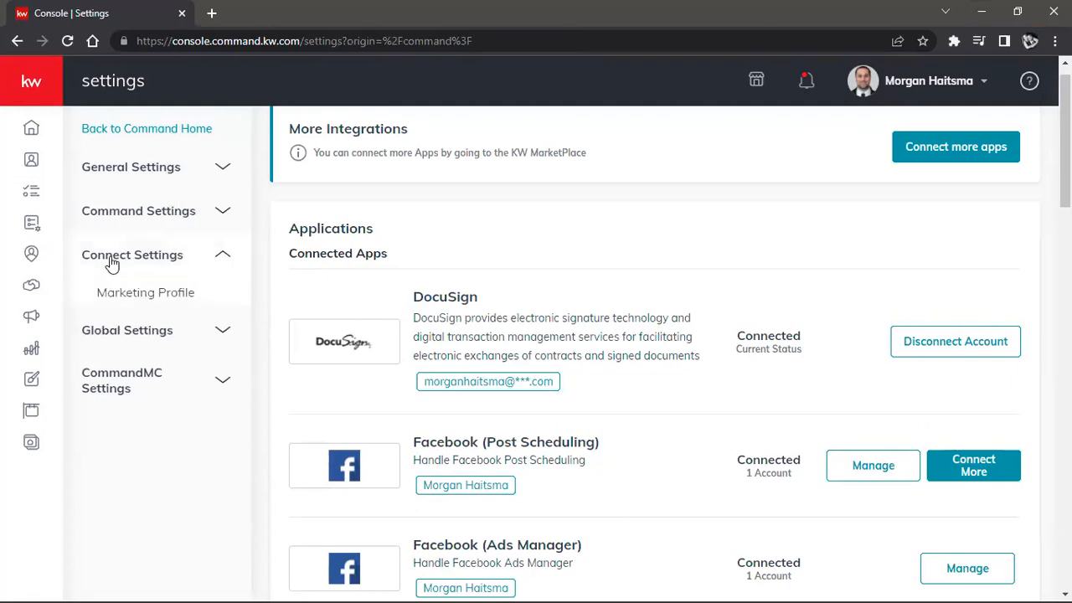
triple_click(152, 298)
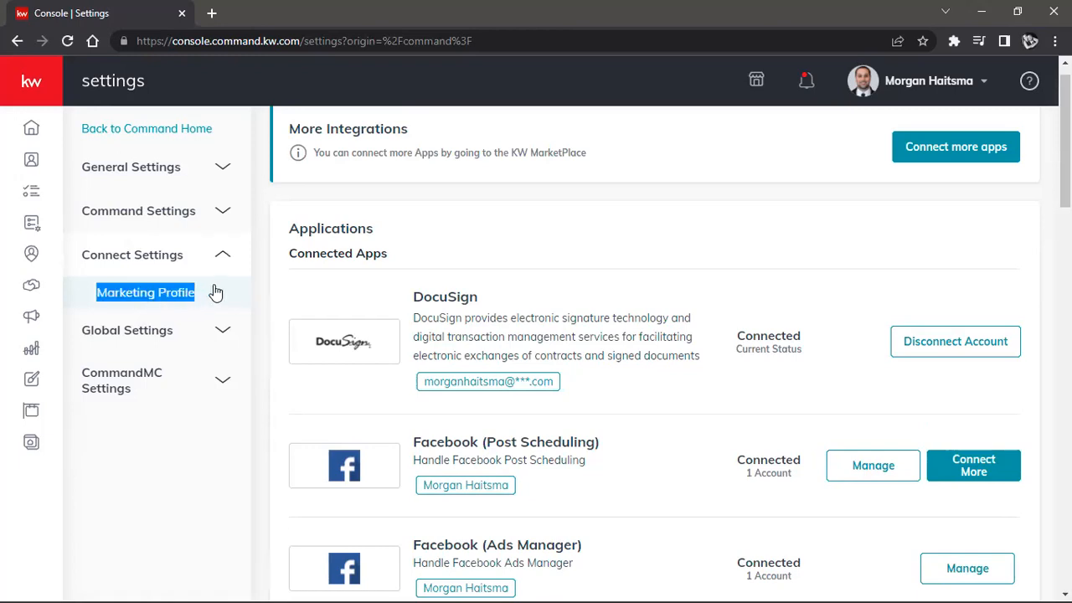
left_click(173, 305)
right_click(171, 298)
left_click(210, 287)
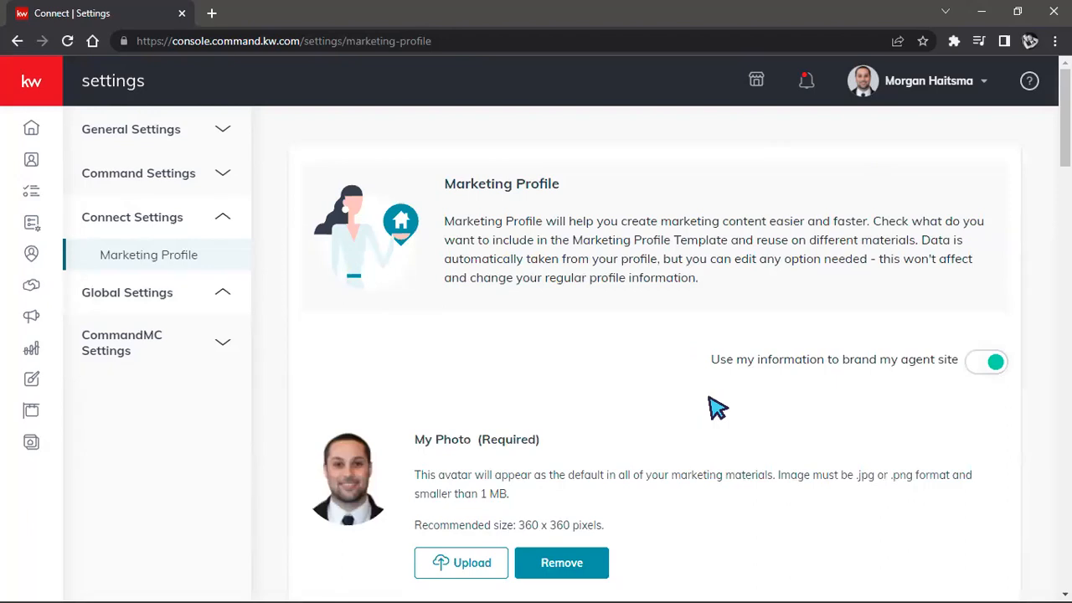
Step: Review the photo, team logo and My Details fields of the marketing profile, down to designations and affiliations
scroll(696, 352, "down", 2)
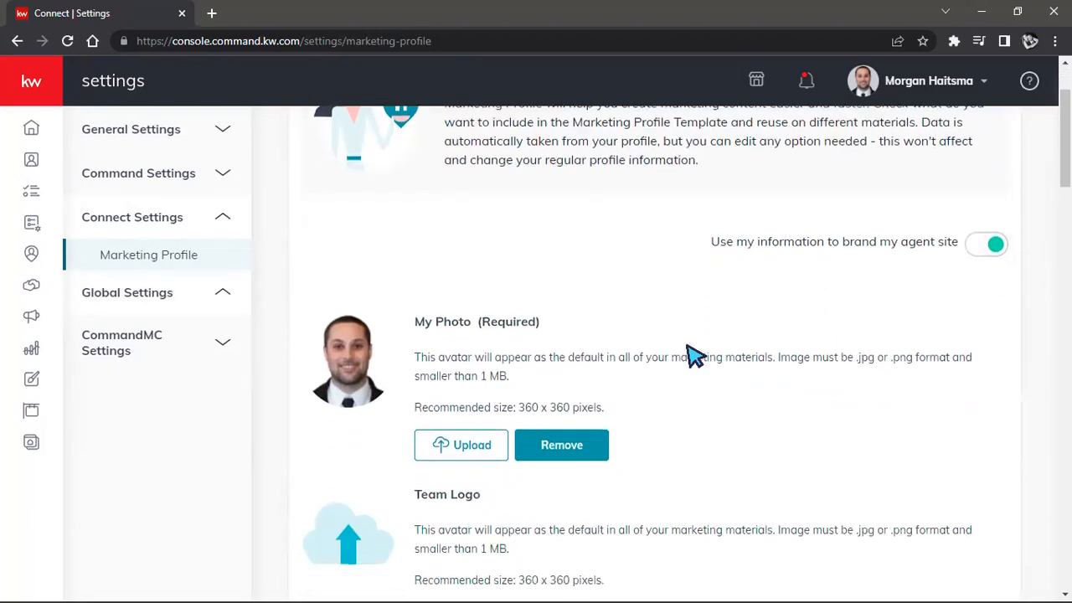
scroll(695, 355, "down", 1)
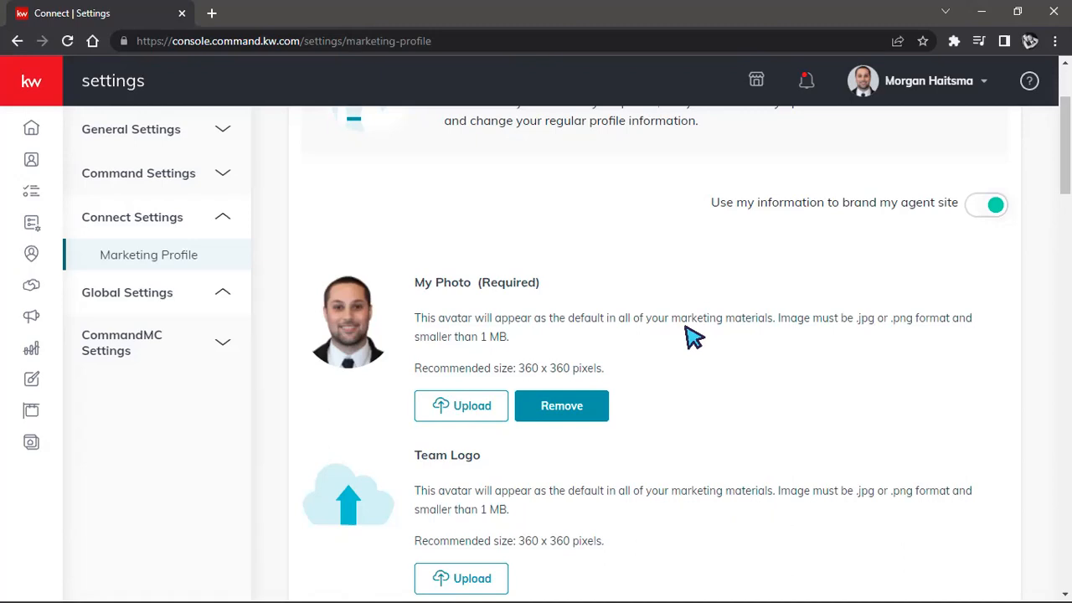
scroll(686, 335, "up", 2)
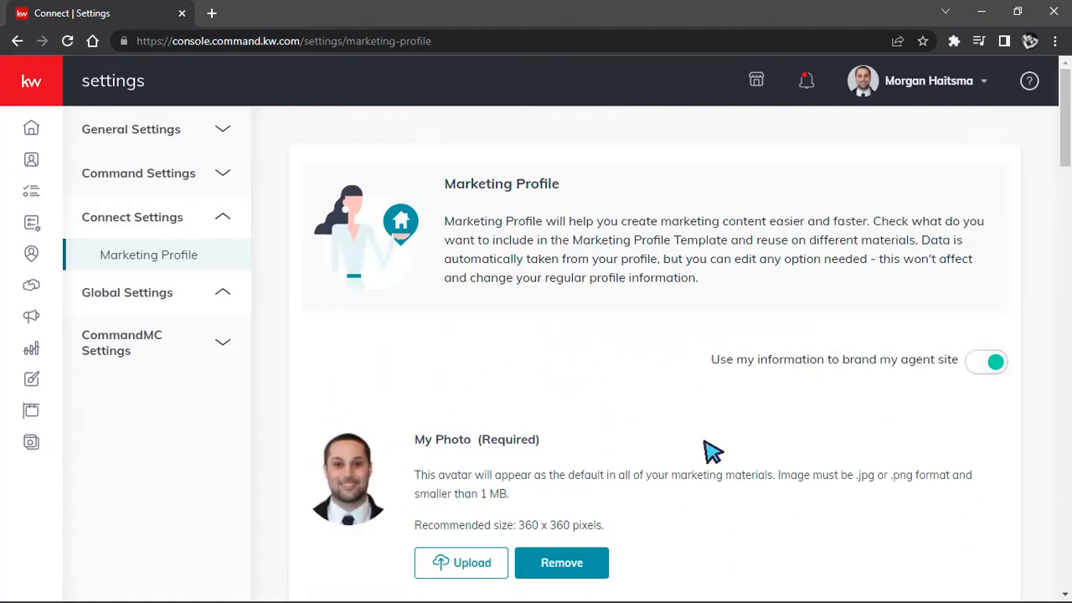
scroll(709, 450, "down", 4)
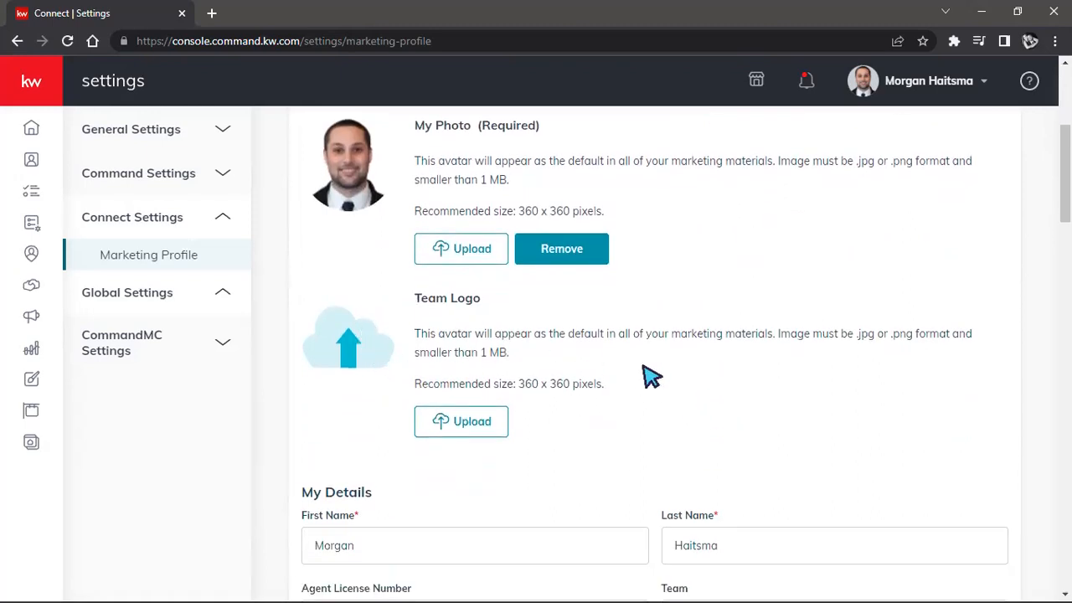
scroll(774, 376, "down", 3)
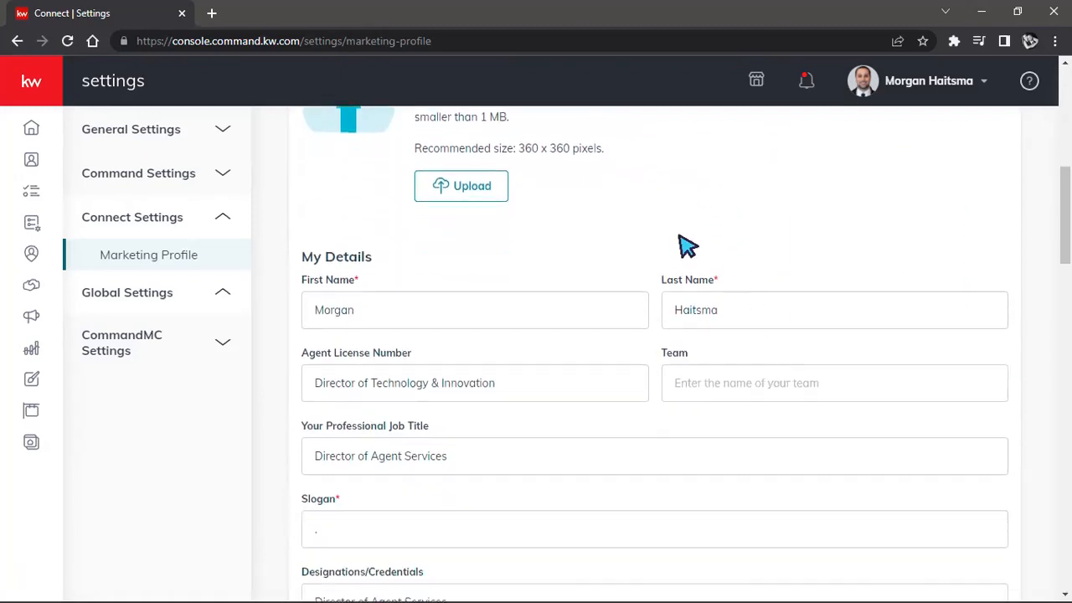
scroll(581, 294, "down", 1)
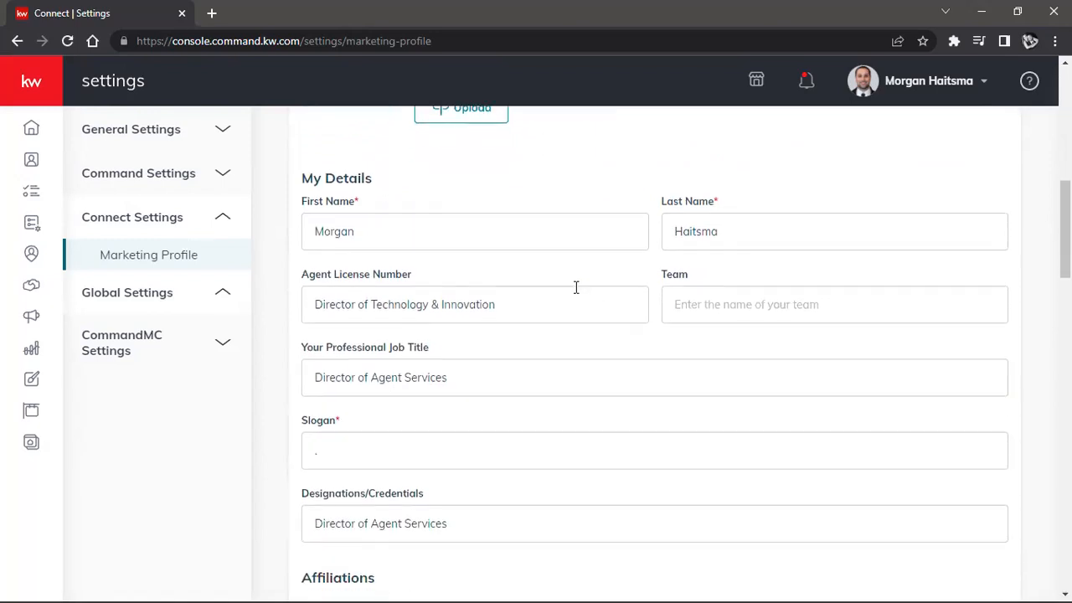
scroll(575, 287, "down", 1)
scroll(575, 287, "down", 2)
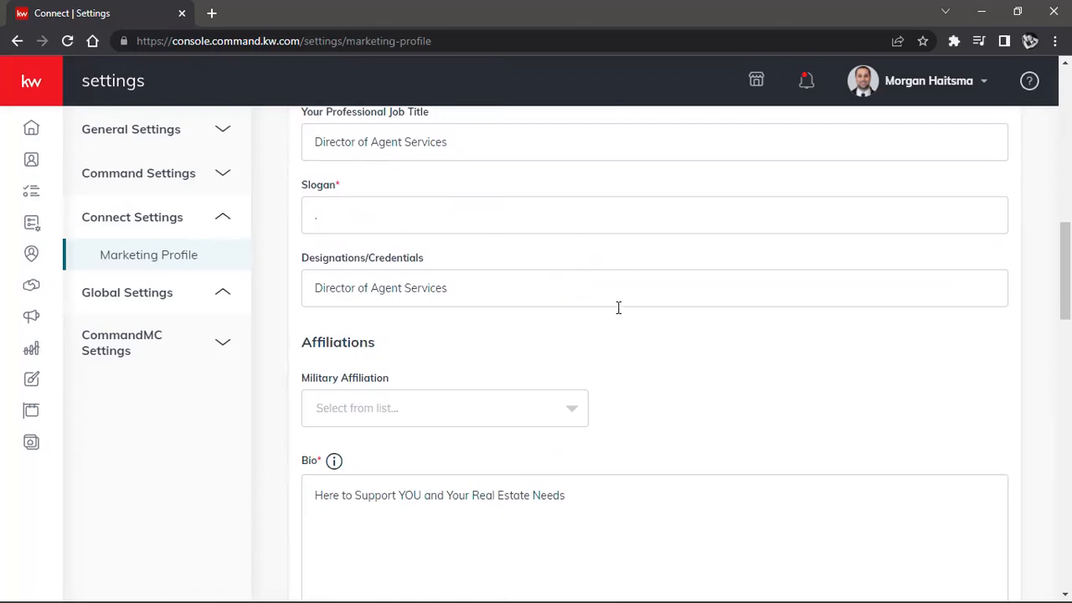
Step: Check the bio, contact, brokerage, compliance, social and Google Analytics fields, and save the marketing profile
scroll(624, 311, "down", 3)
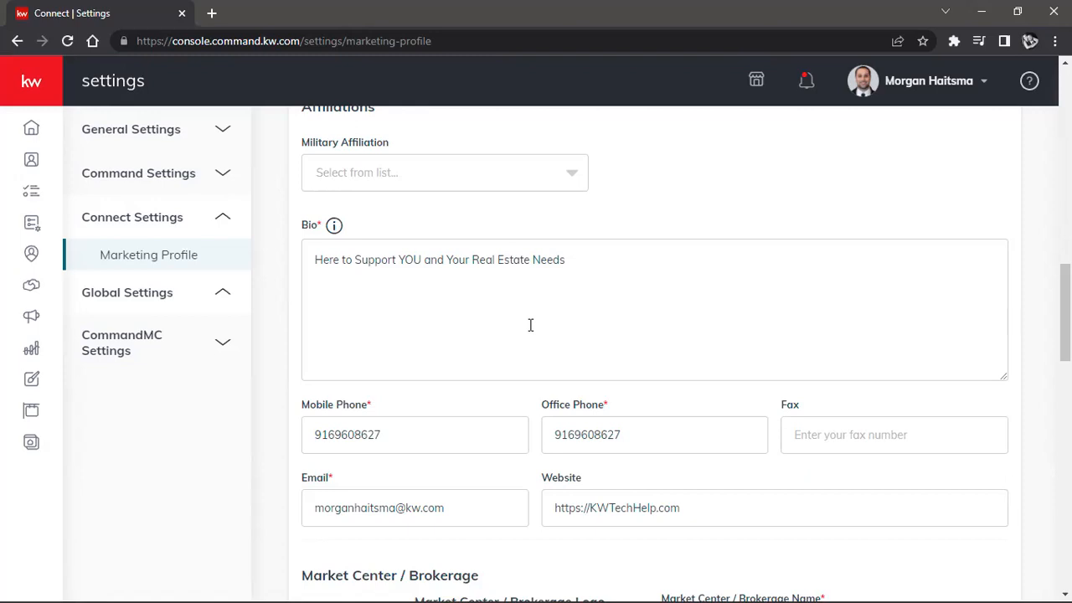
scroll(529, 324, "down", 4)
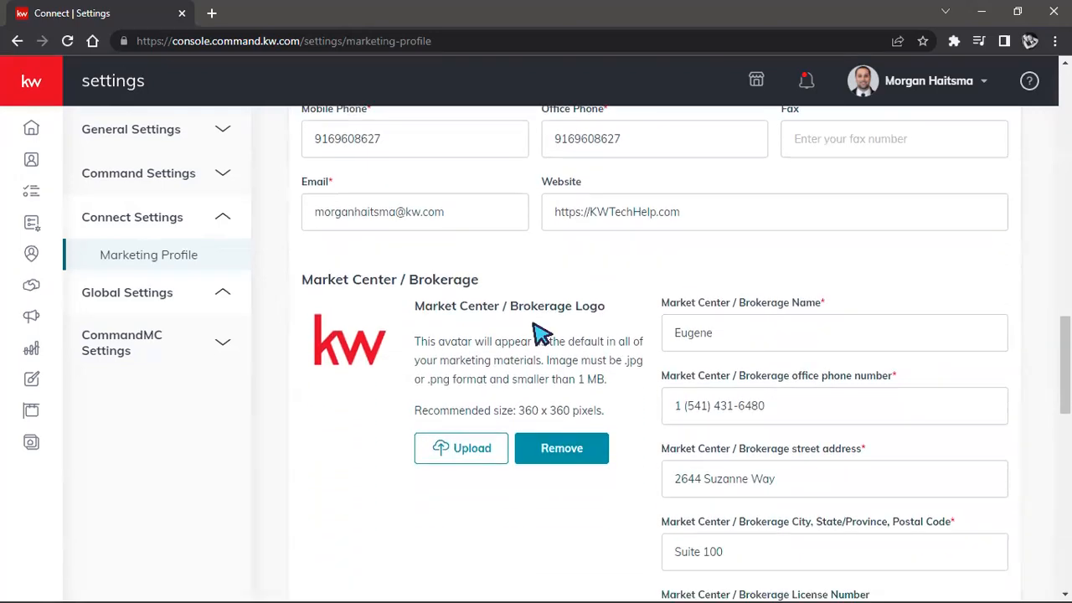
scroll(530, 325, "down", 4)
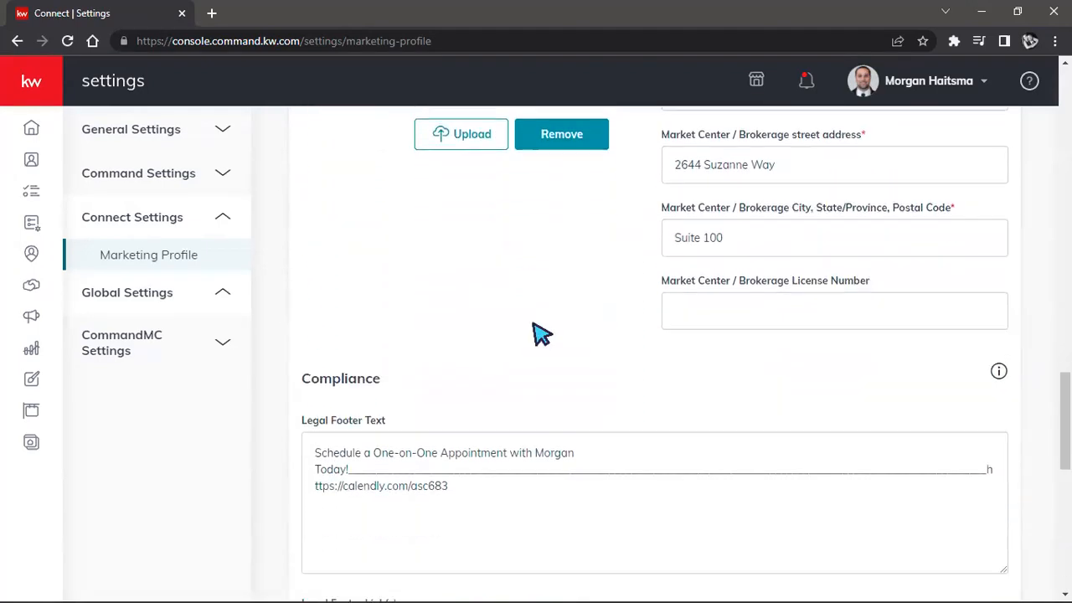
scroll(540, 333, "down", 1)
scroll(540, 333, "down", 4)
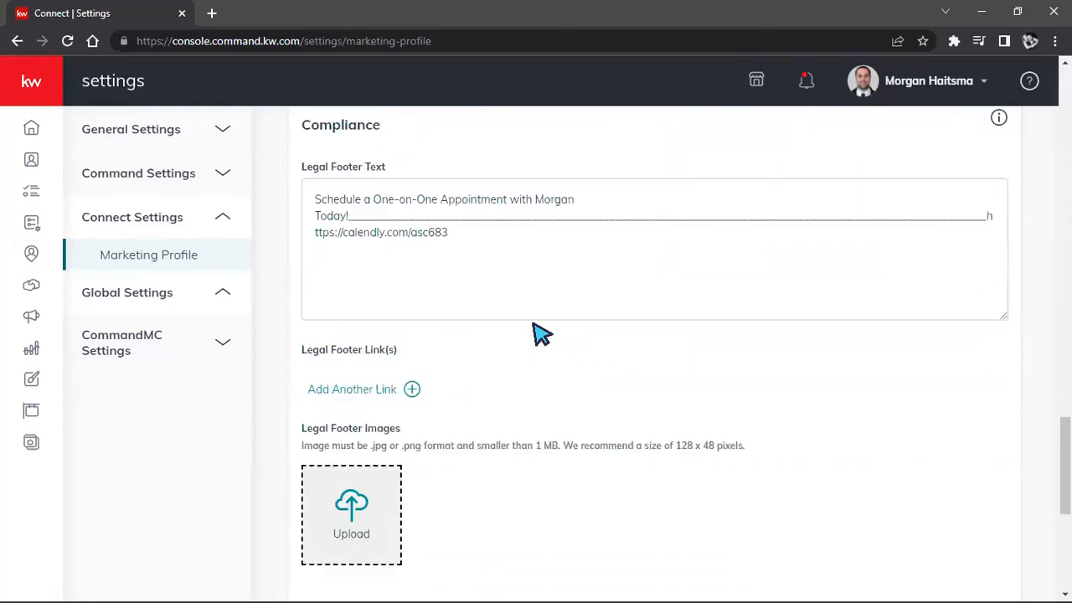
scroll(540, 333, "down", 3)
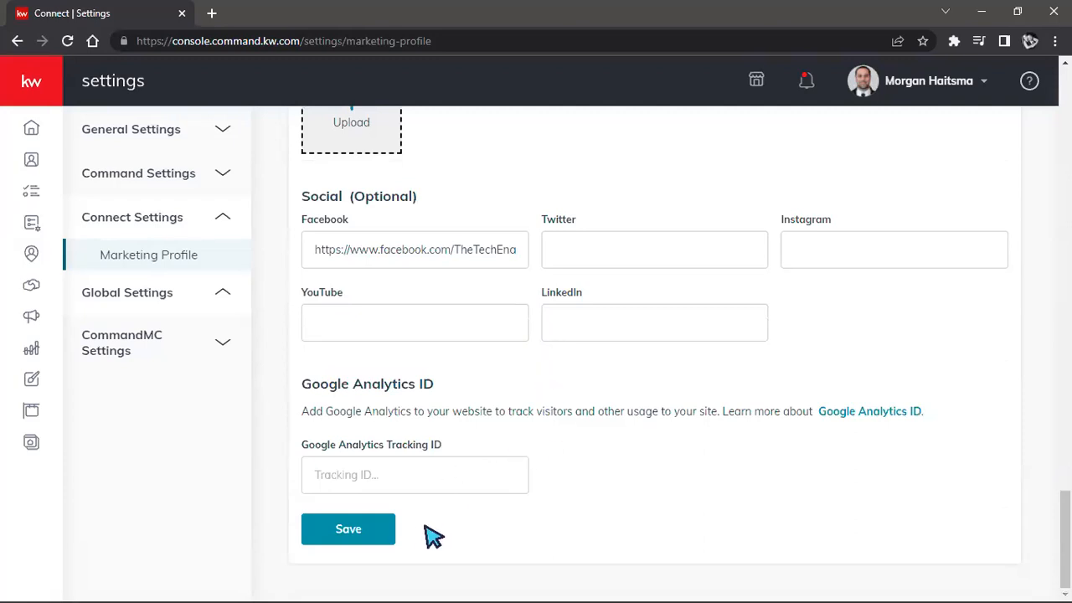
left_click(354, 534)
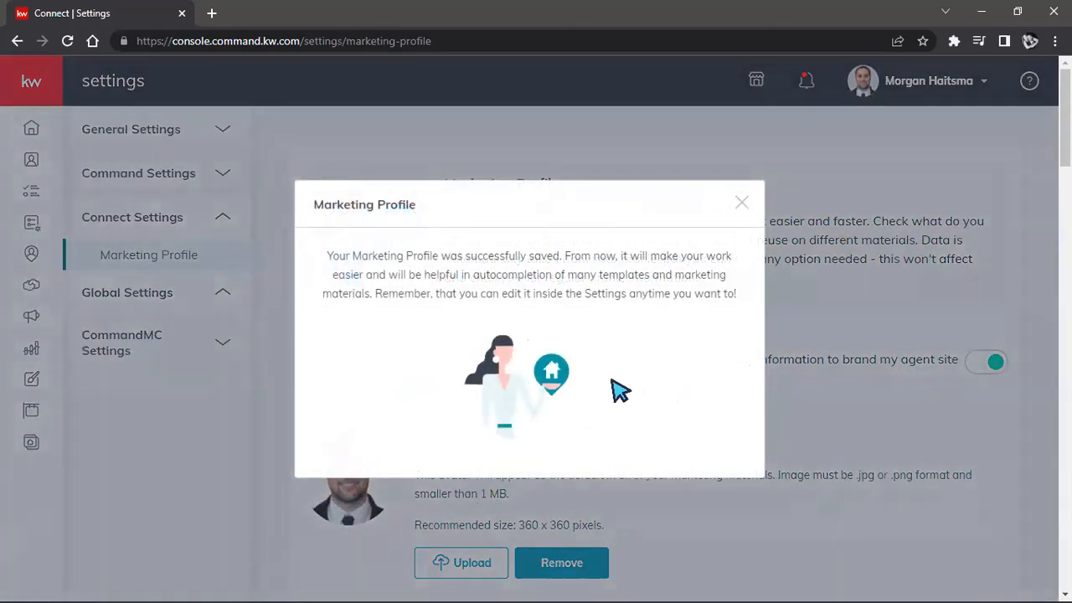
left_click(740, 204)
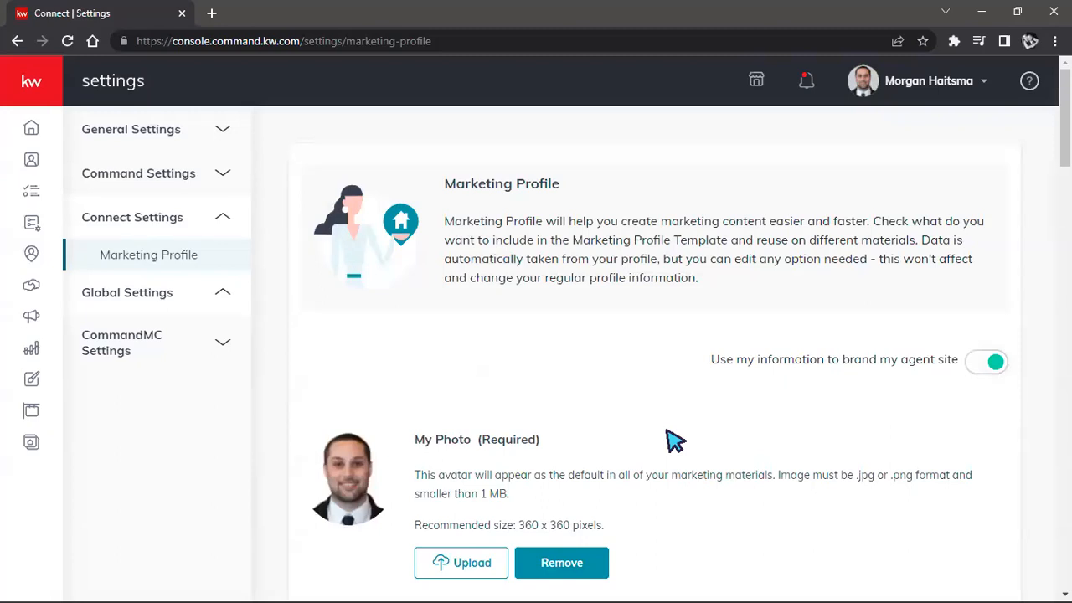
Step: Examine the "Use my information to brand my agent site" option of the marketing profile
left_click_drag(713, 356, 965, 361)
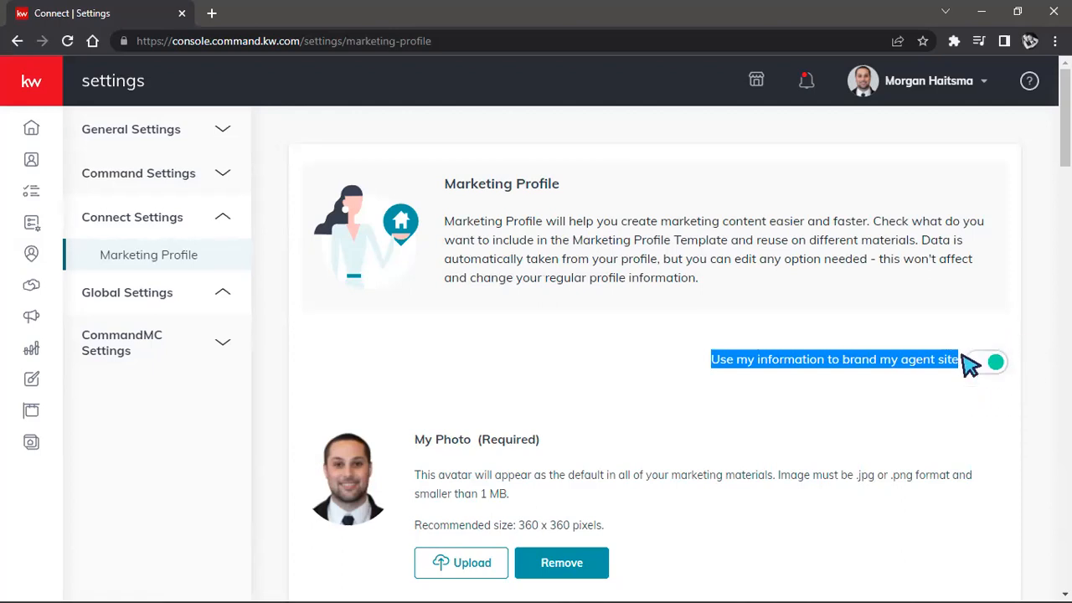
left_click(928, 384)
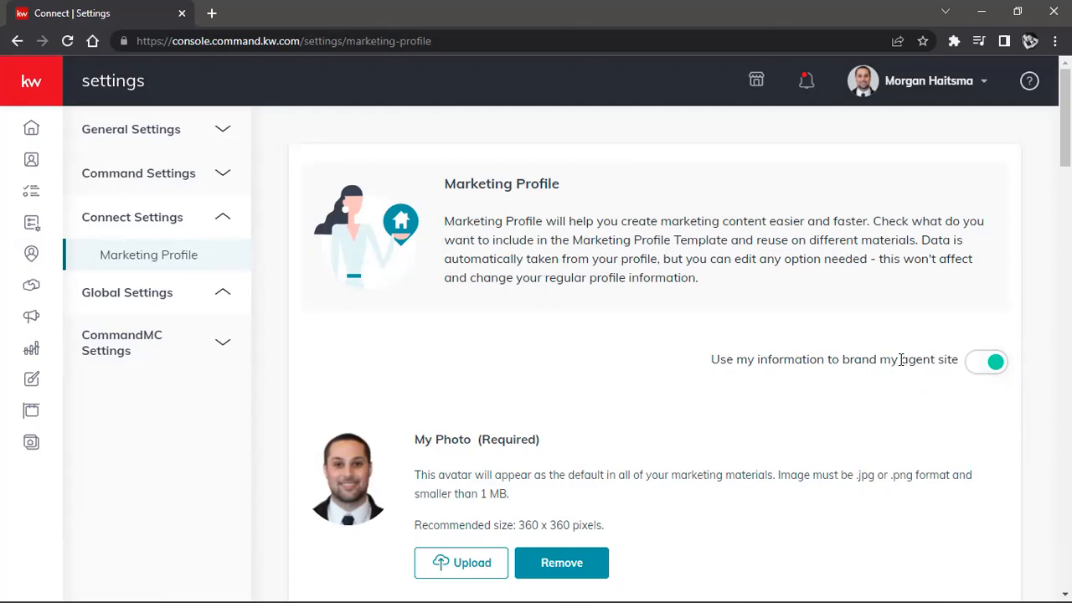
left_click_drag(881, 361, 967, 363)
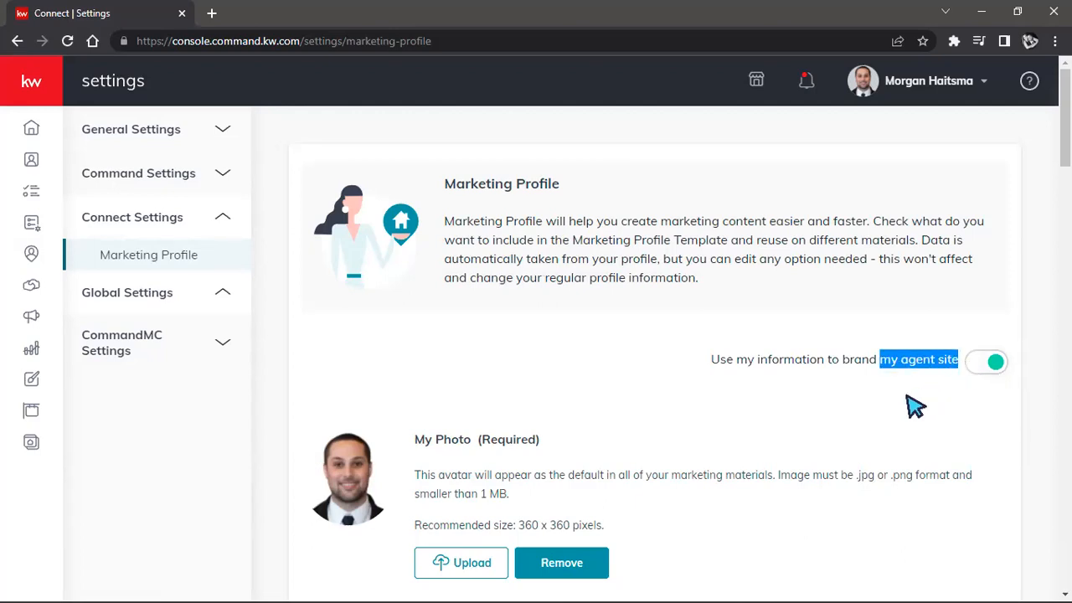
left_click(715, 396)
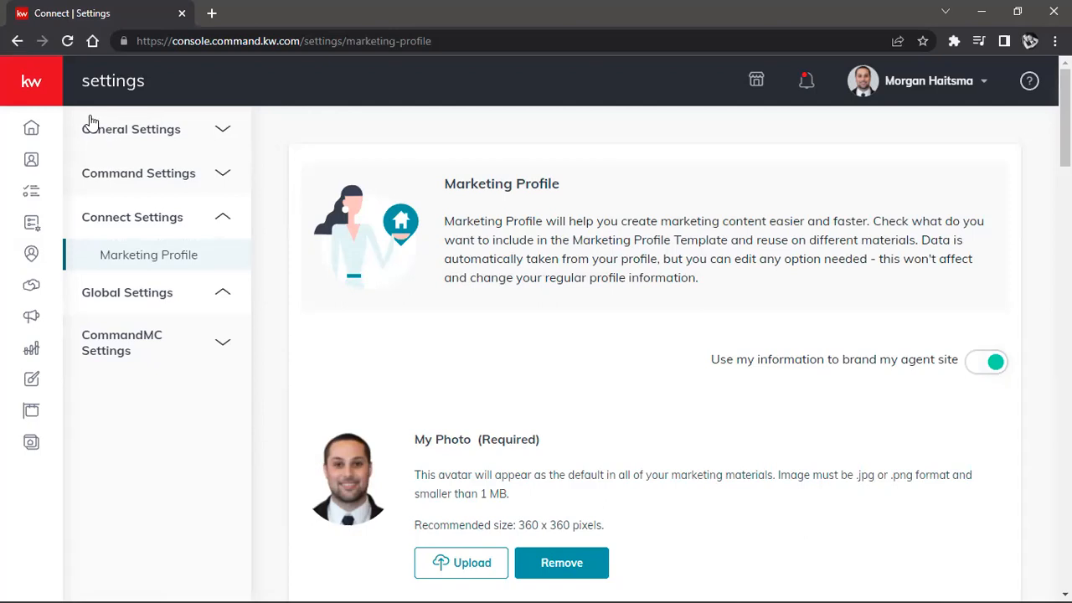
Step: Go from the settings to the Campaigns dashboard in Command
left_click(36, 83)
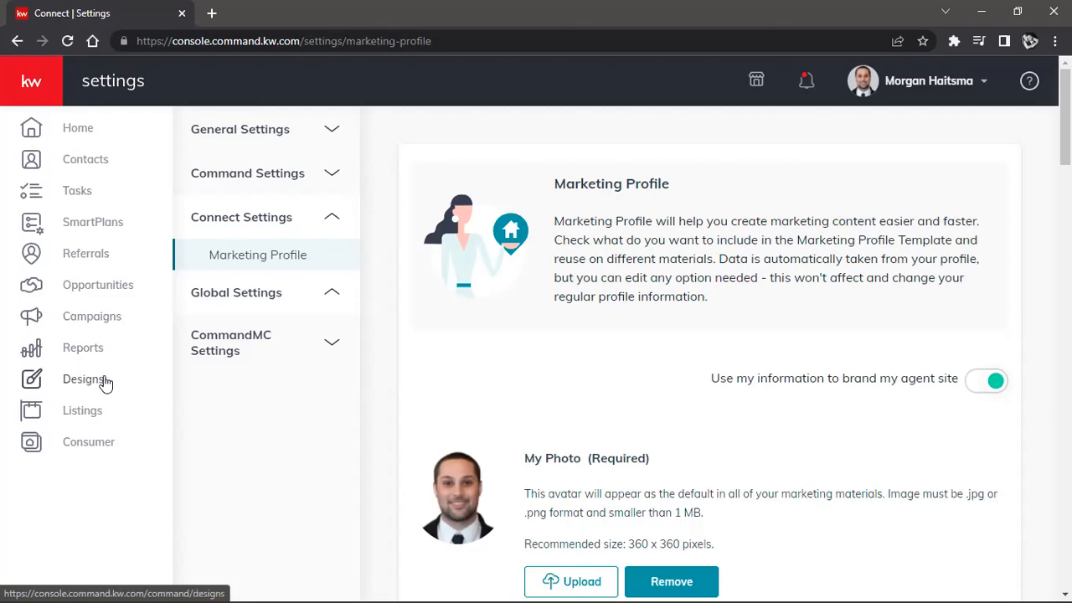
left_click(109, 328)
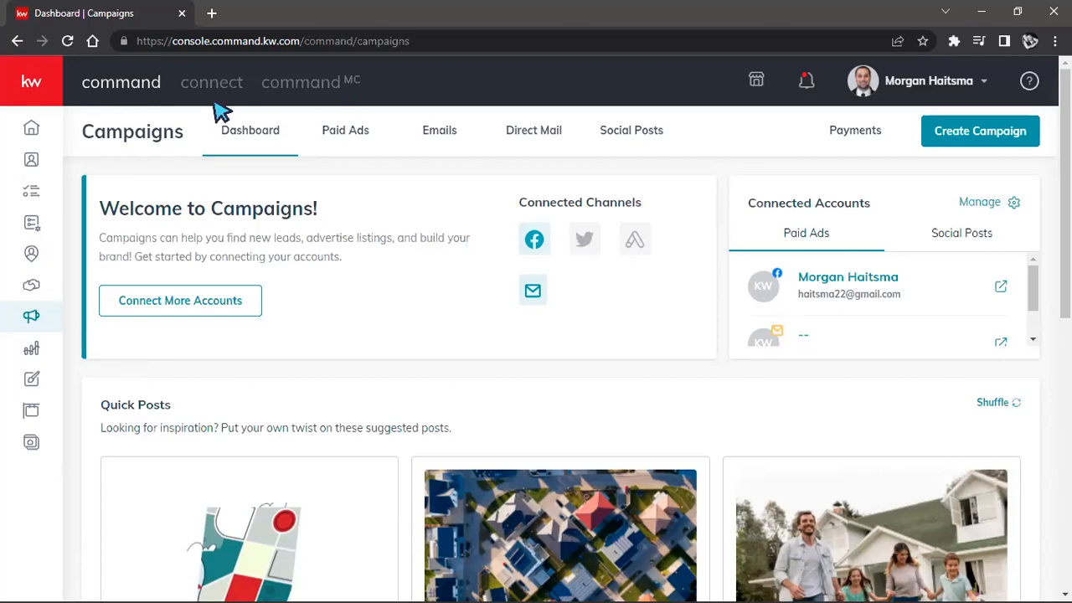
left_click_drag(82, 134, 193, 141)
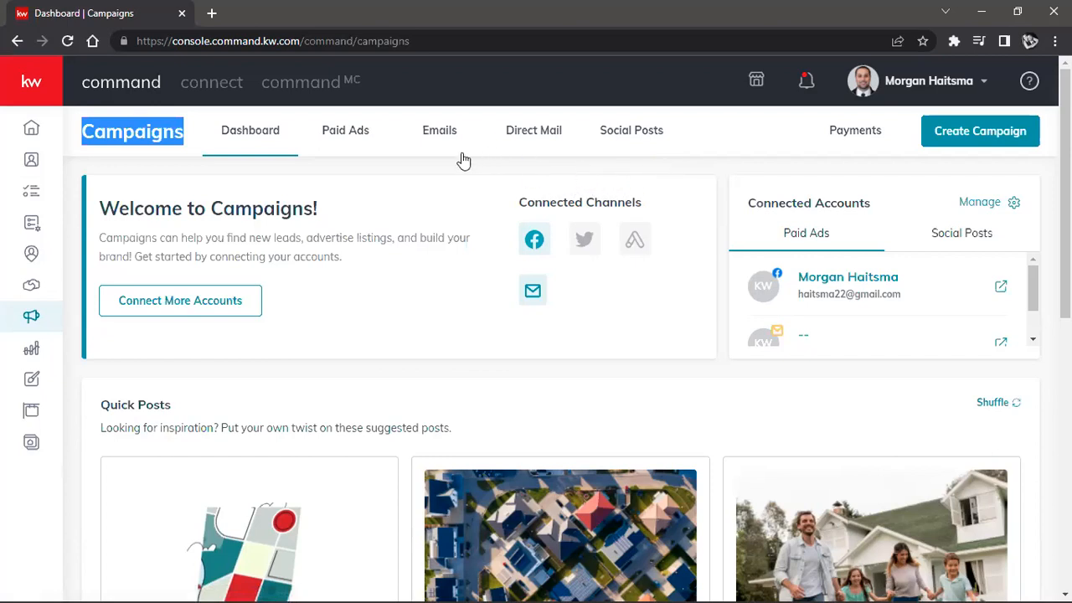
Step: Look through the full list of Paid Ads campaigns
left_click(350, 138)
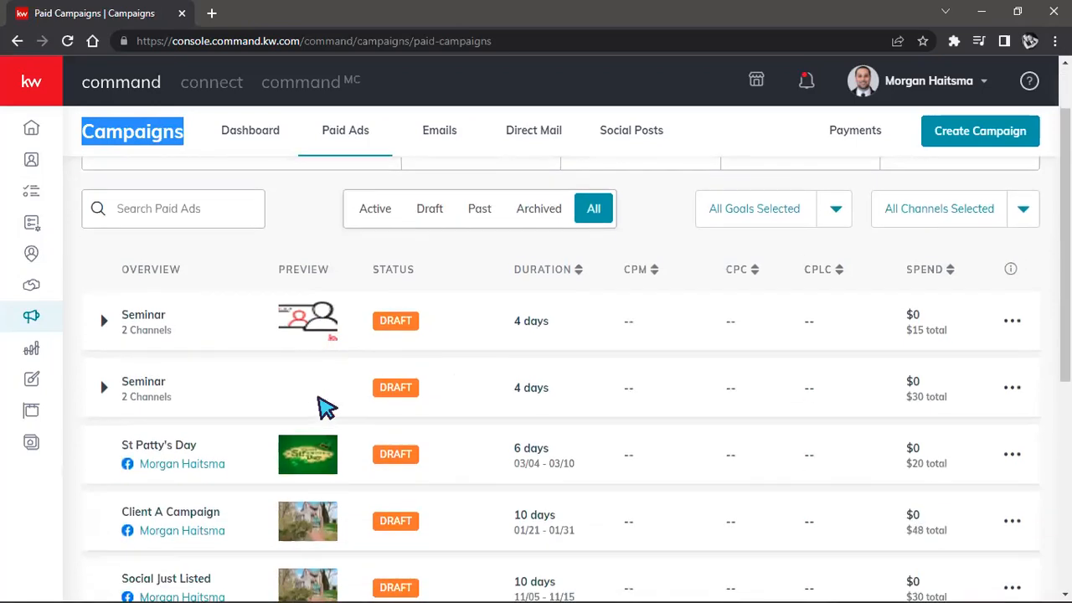
scroll(324, 408, "down", 4)
scroll(325, 407, "down", 2)
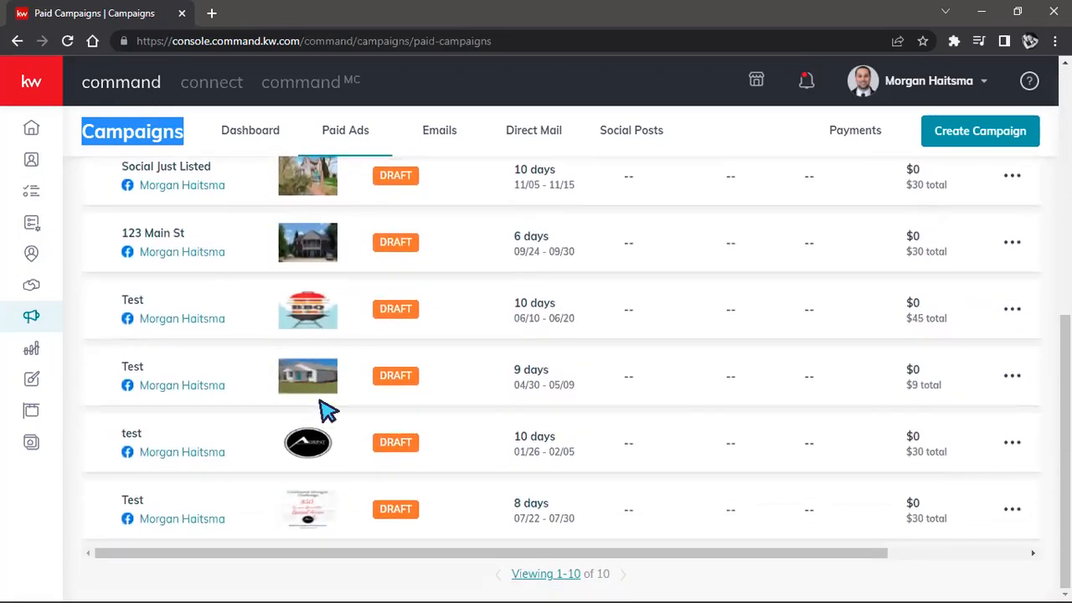
scroll(325, 408, "up", 1)
scroll(326, 409, "up", 5)
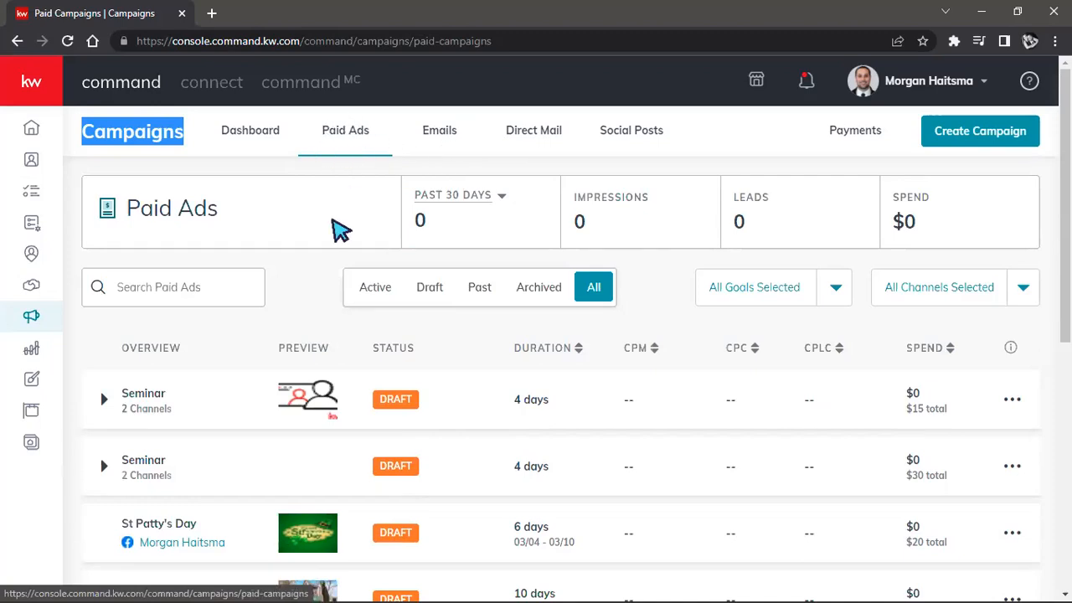
Step: View the Emails campaigns and the Direct Mail campaigns, filtering the latter to drafts
left_click(454, 144)
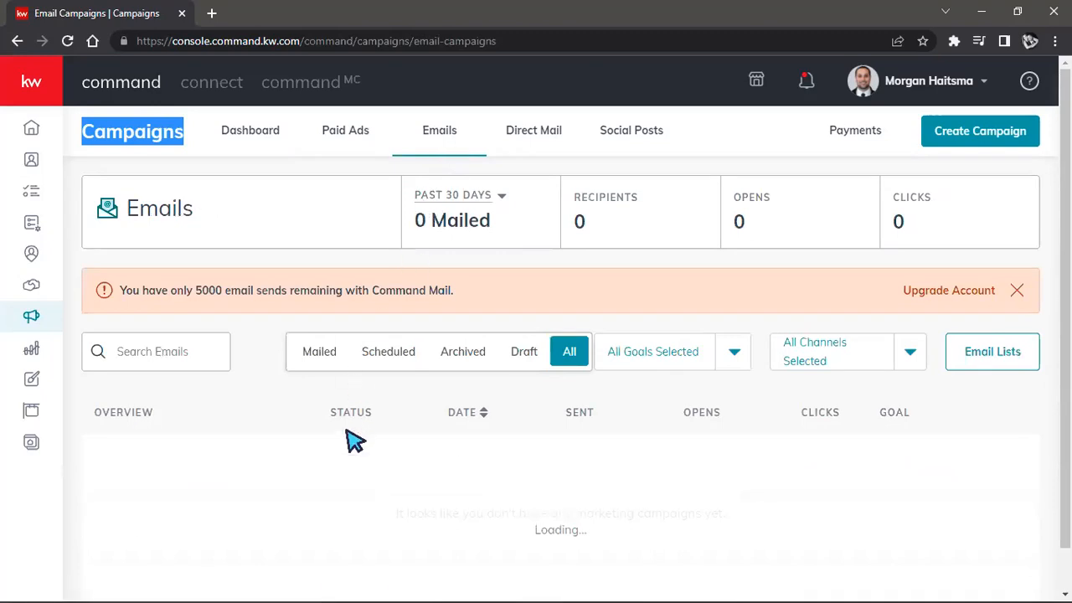
left_click(526, 136)
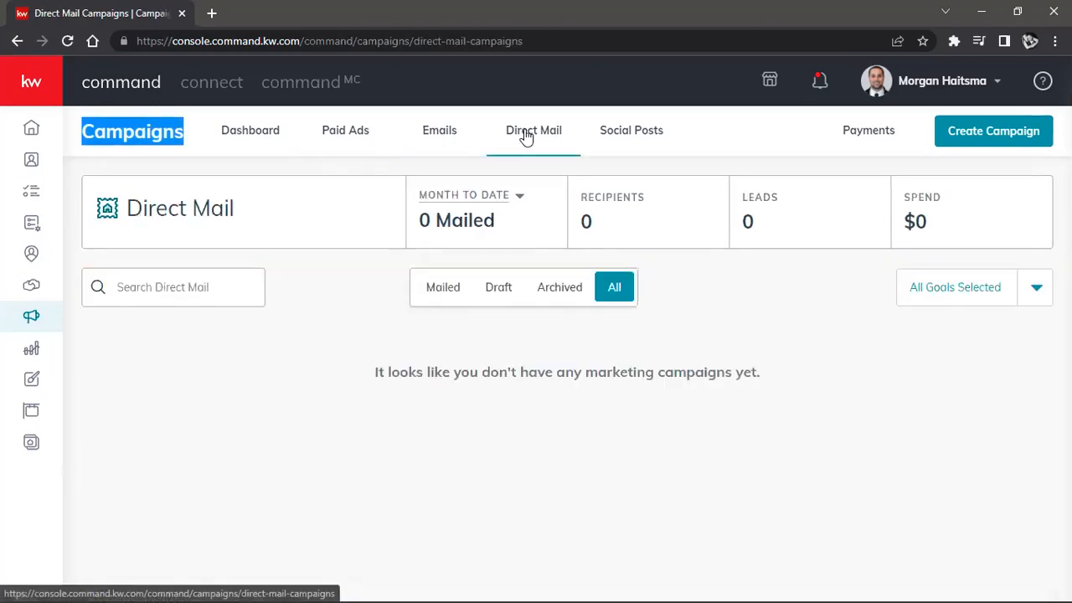
left_click(490, 289)
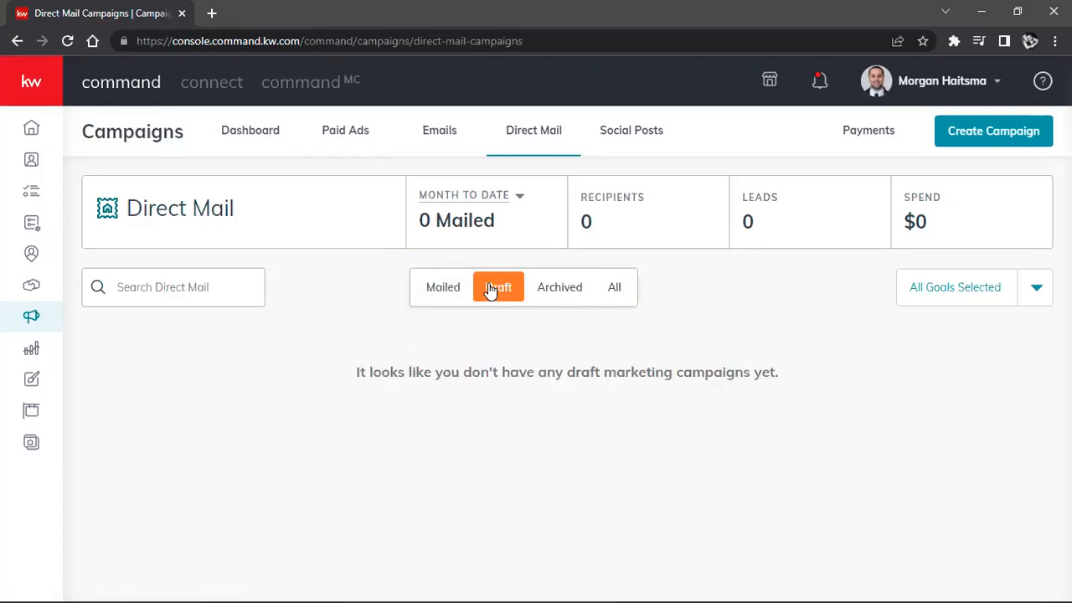
Step: Open the Social Posts campaigns and switch their calendar to the Month view
left_click(646, 130)
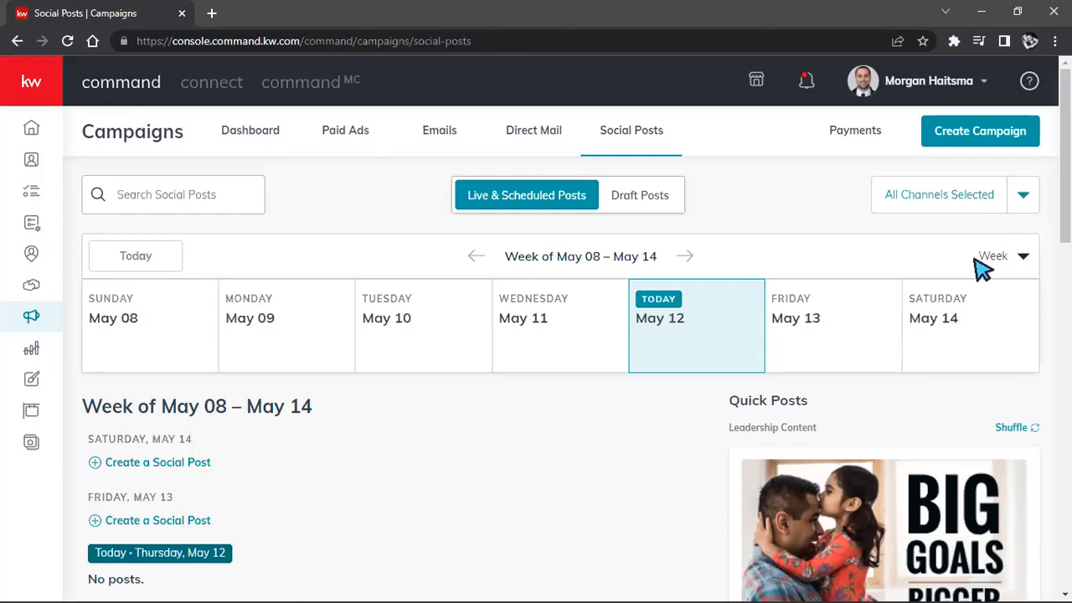
left_click(1022, 261)
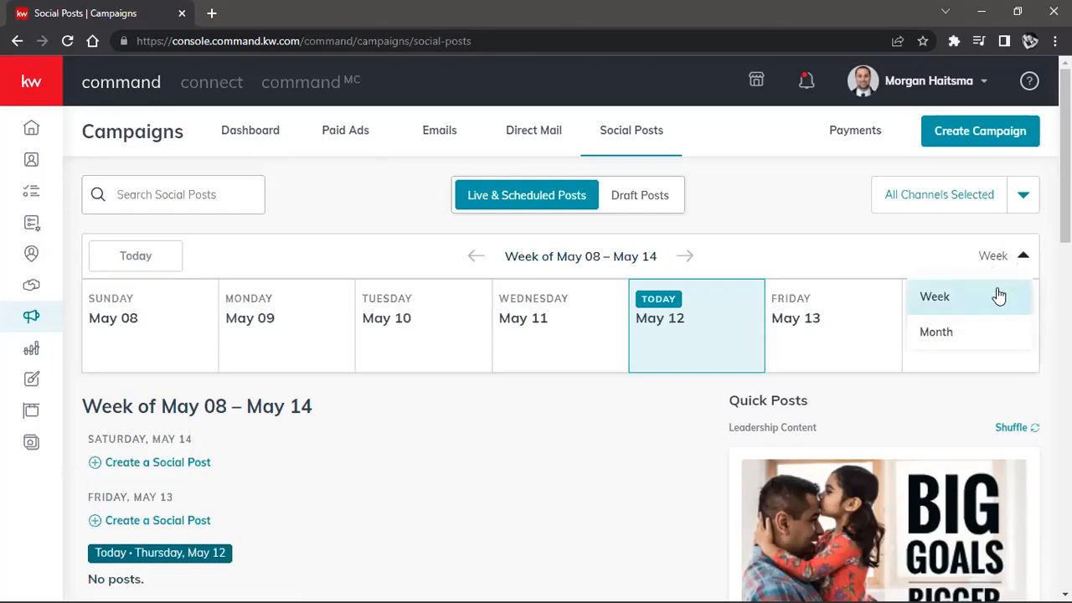
left_click(953, 333)
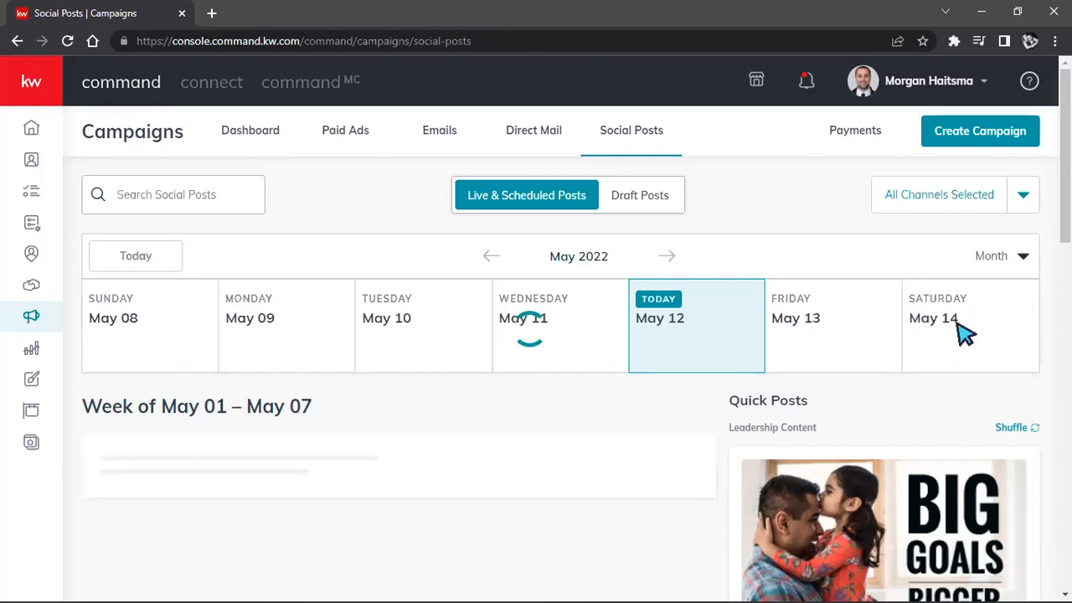
Step: Look over the May 2022 social posts calendar, including today's date and the following weeks
scroll(713, 450, "down", 4)
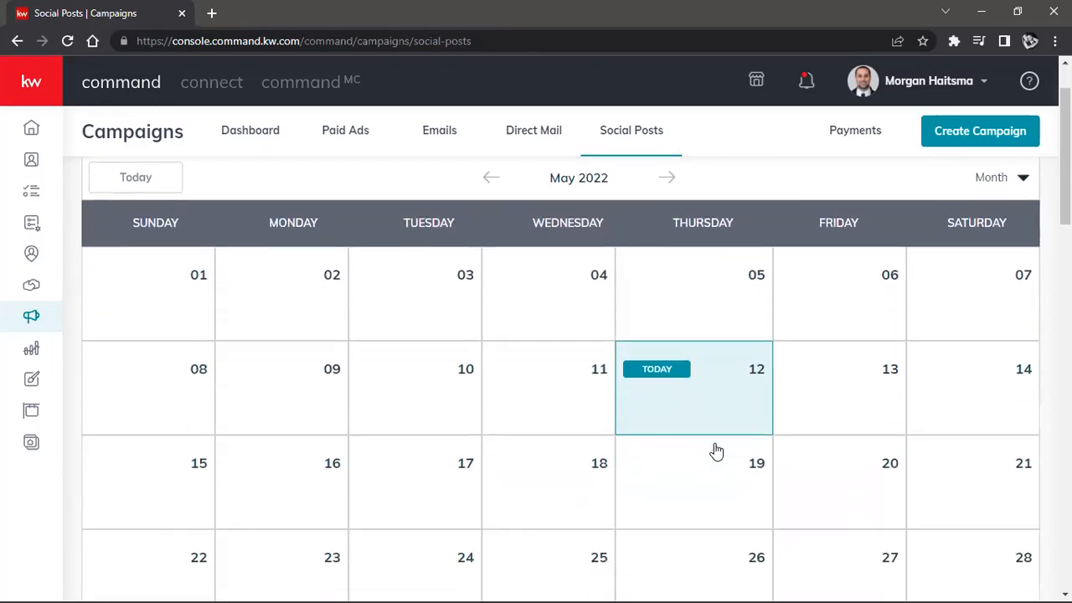
scroll(711, 444, "up", 2)
scroll(716, 452, "up", 1)
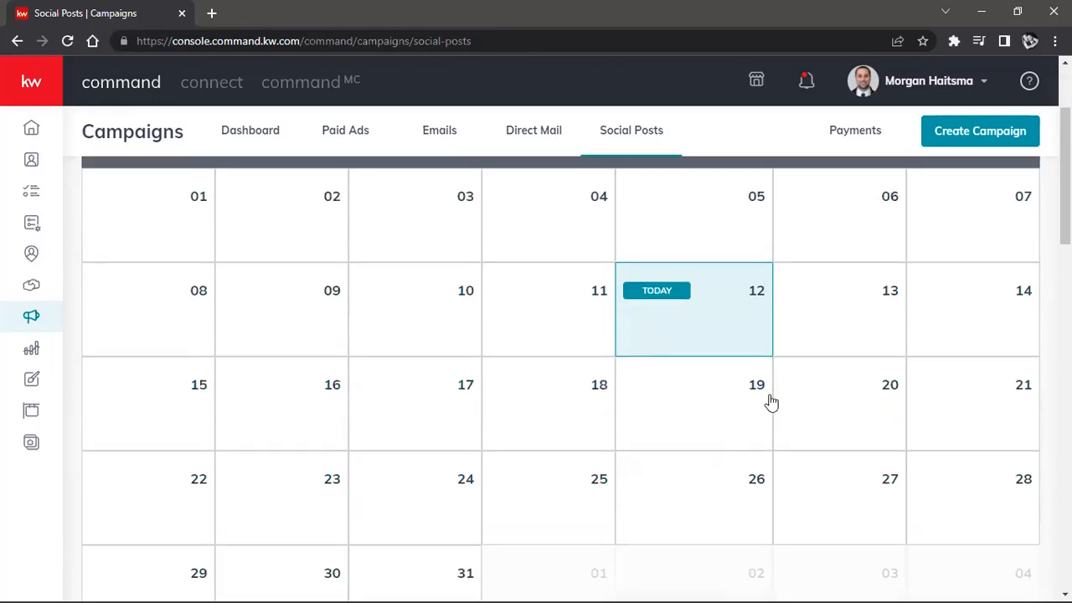
scroll(775, 394, "up", 2)
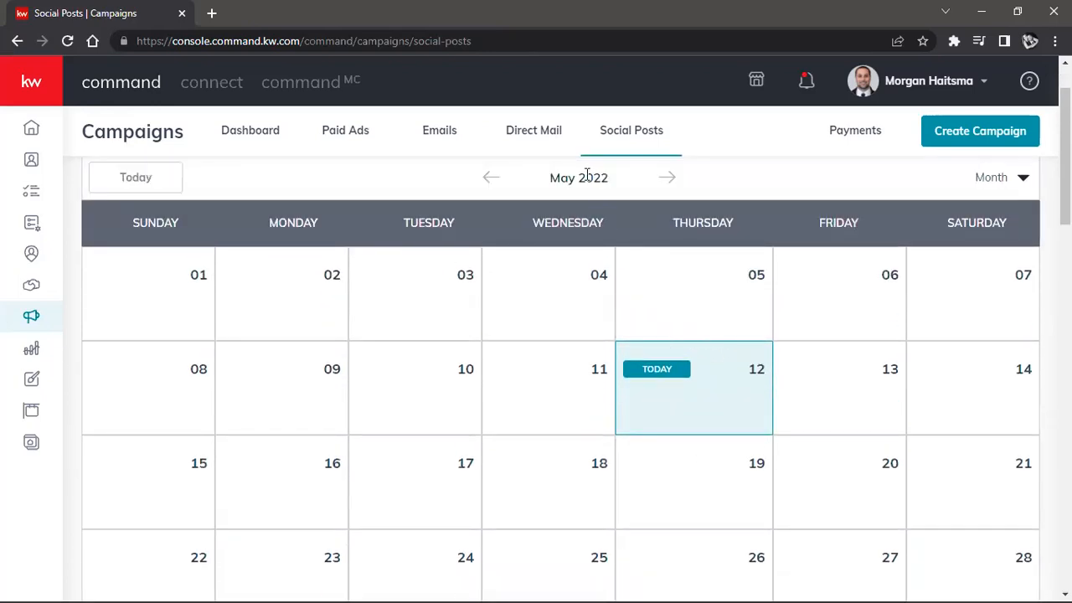
scroll(586, 175, "up", 2)
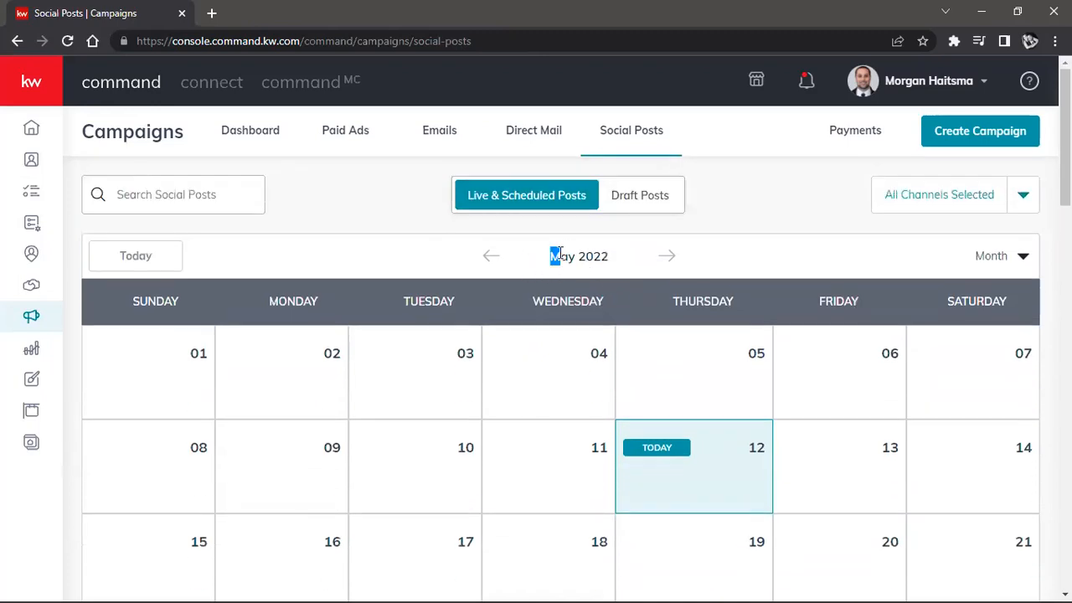
left_click_drag(560, 251, 601, 249)
scroll(612, 305, "down", 3)
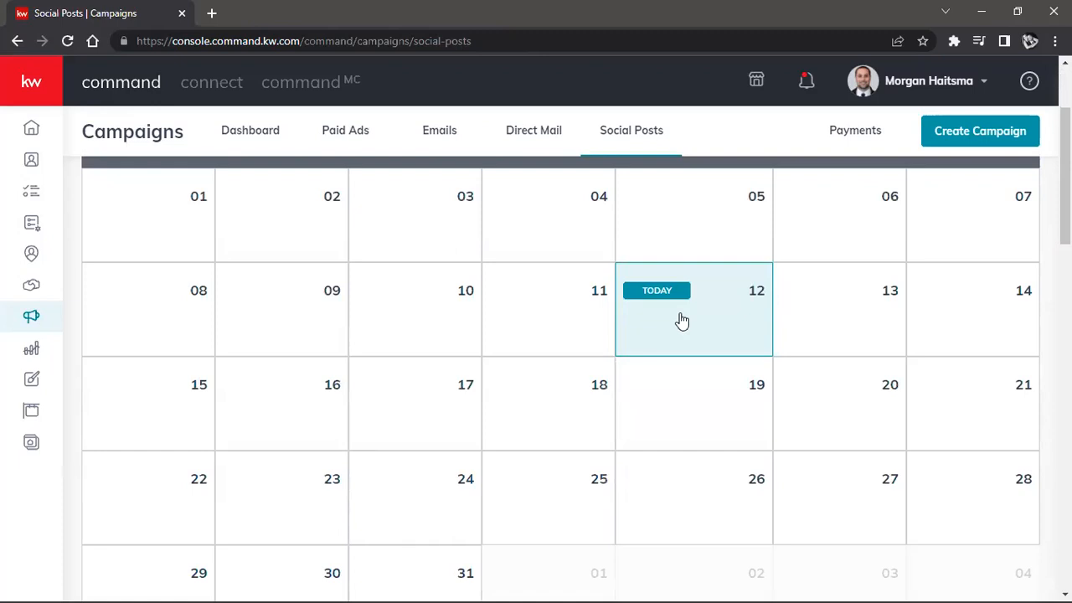
Step: Go back through the social posts calendar from May 2022 to January 2022 and look over that month
scroll(683, 321, "up", 3)
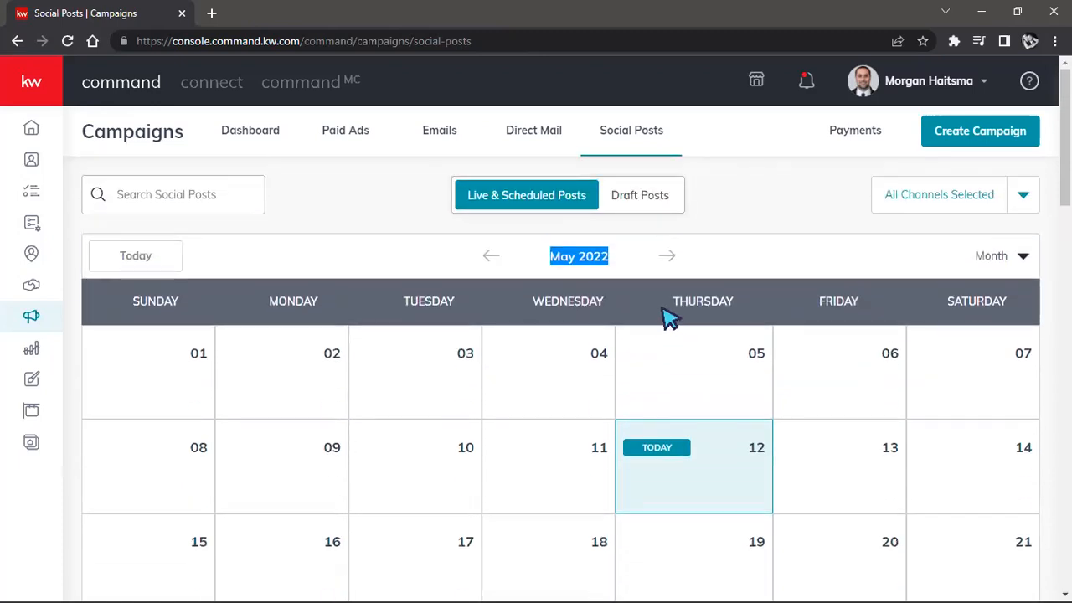
left_click(493, 258)
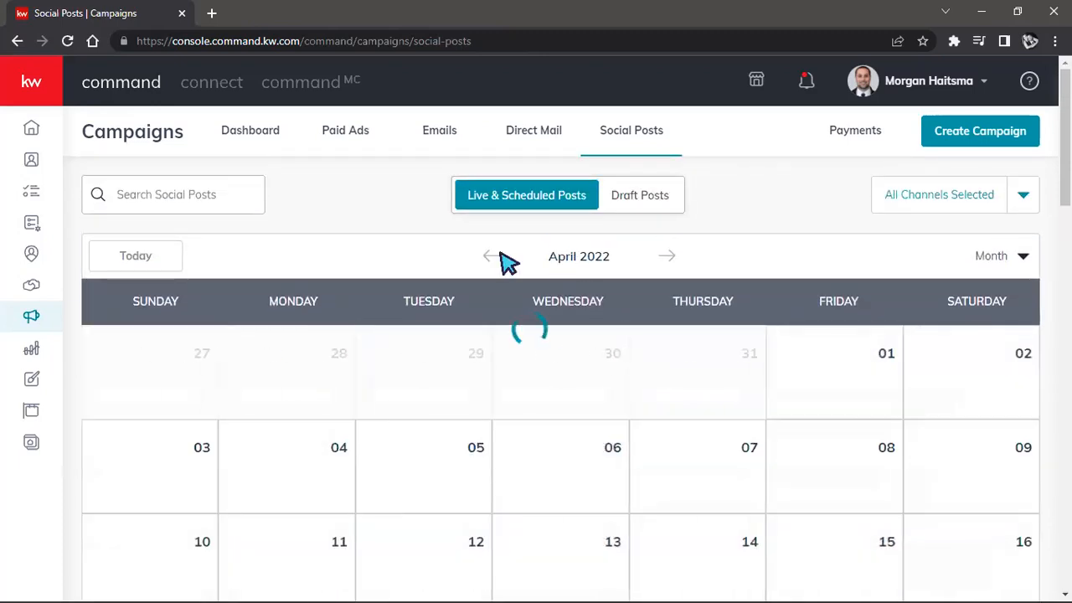
left_click(493, 258)
scroll(498, 260, "down", 3)
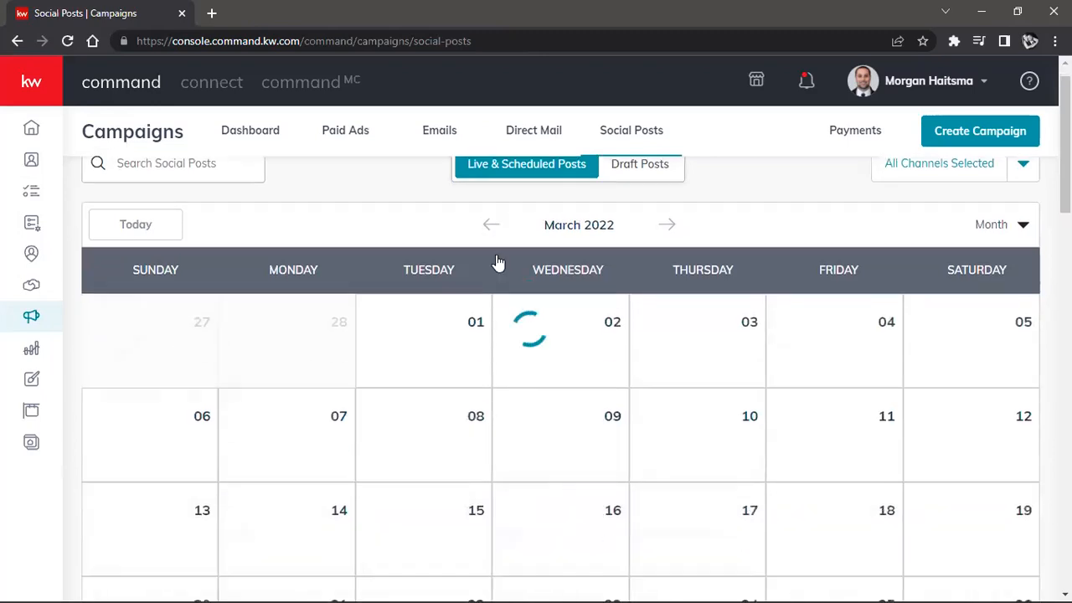
scroll(495, 260, "up", 2)
left_click(491, 180)
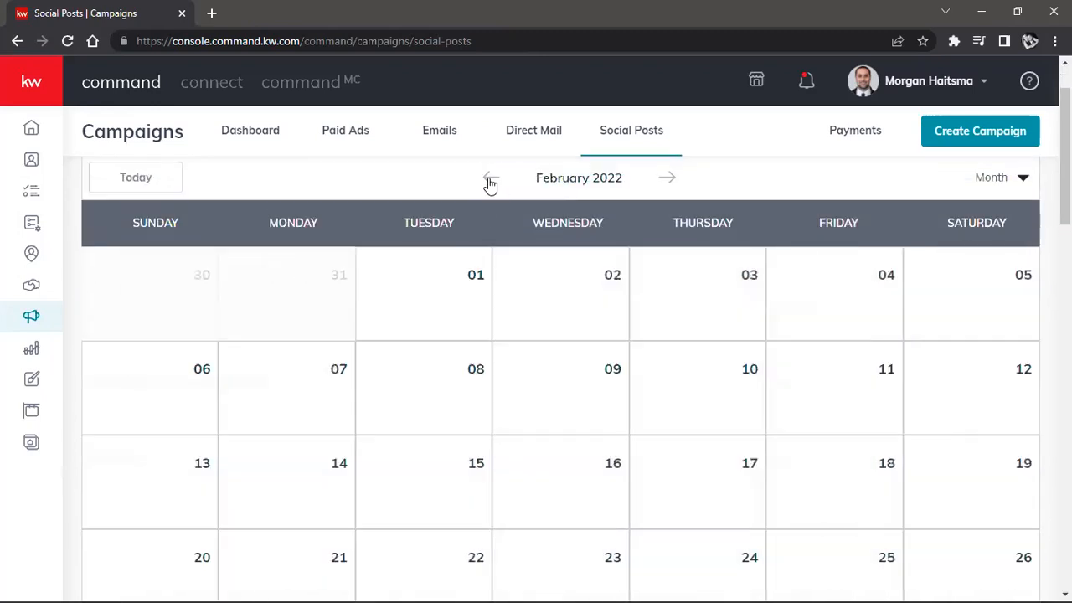
left_click(490, 180)
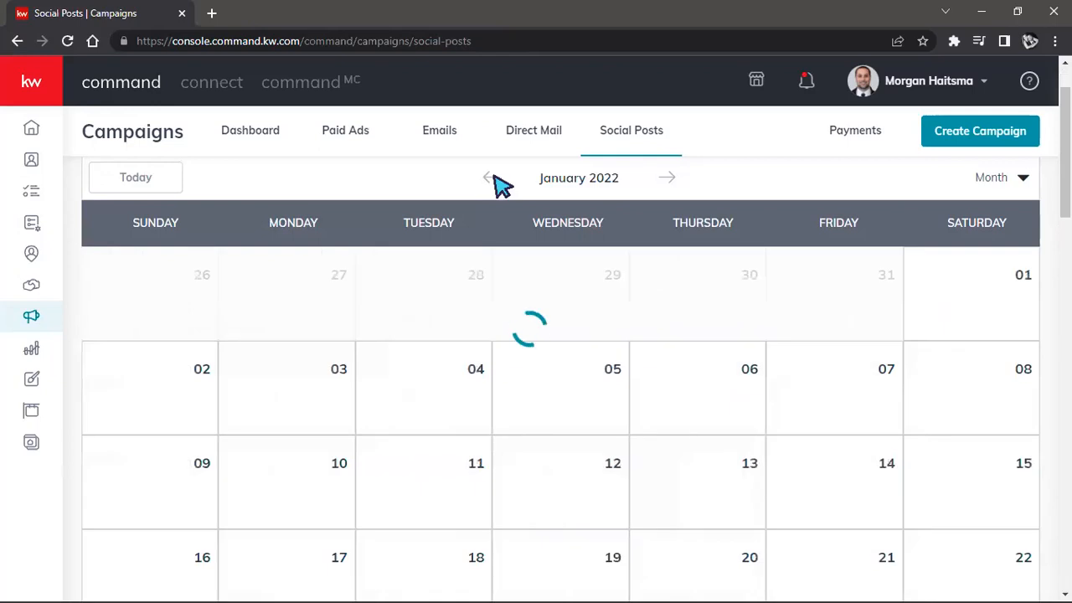
scroll(775, 328, "down", 2)
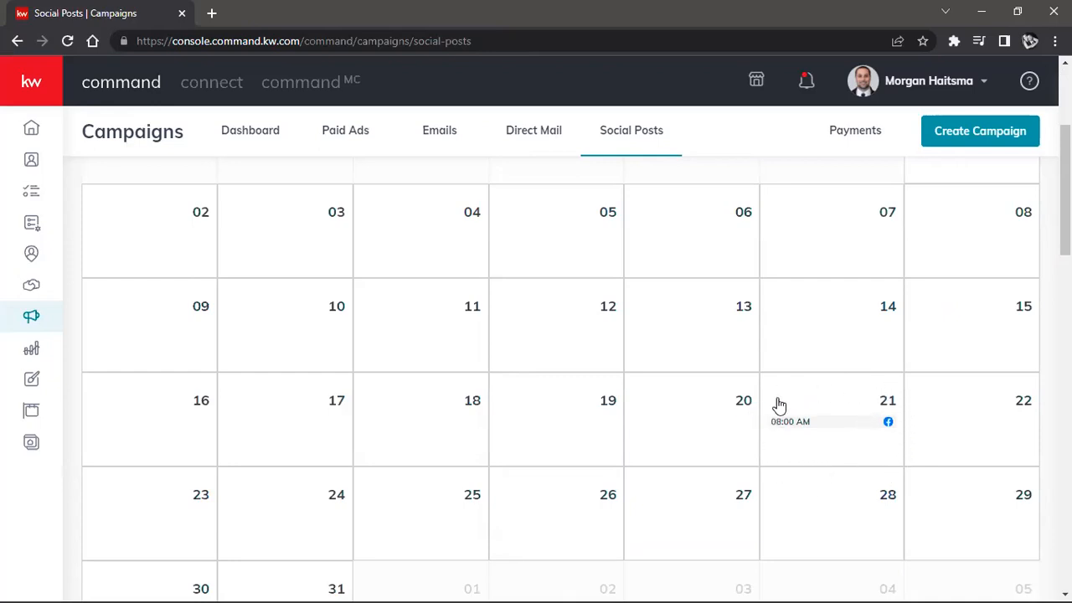
Step: Check the details of the Facebook post on January 21, including its channel count and engagement, and close them
left_click(798, 422)
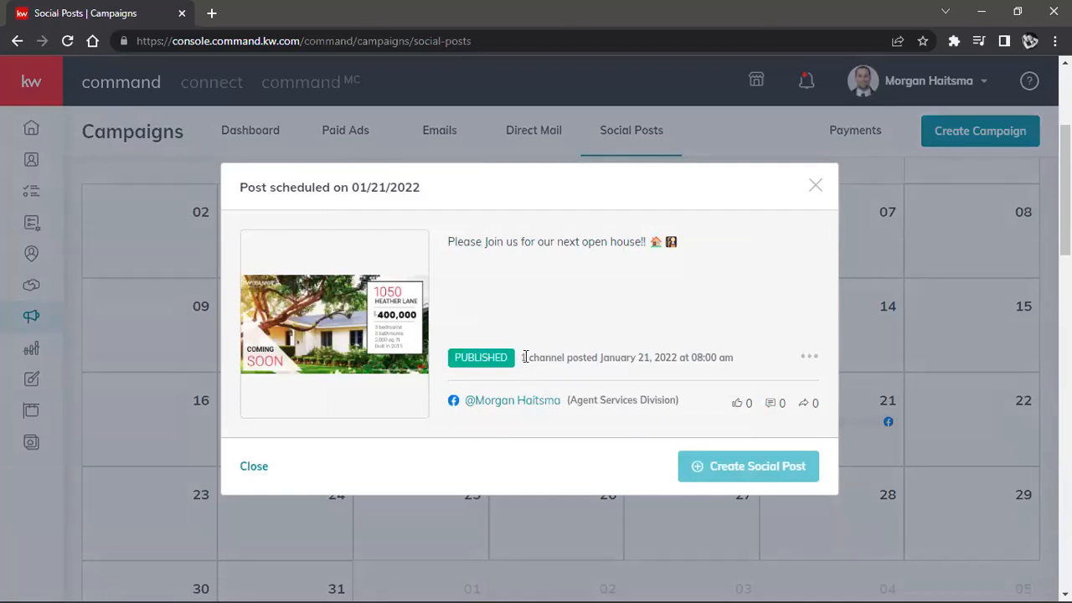
left_click_drag(521, 358, 555, 355)
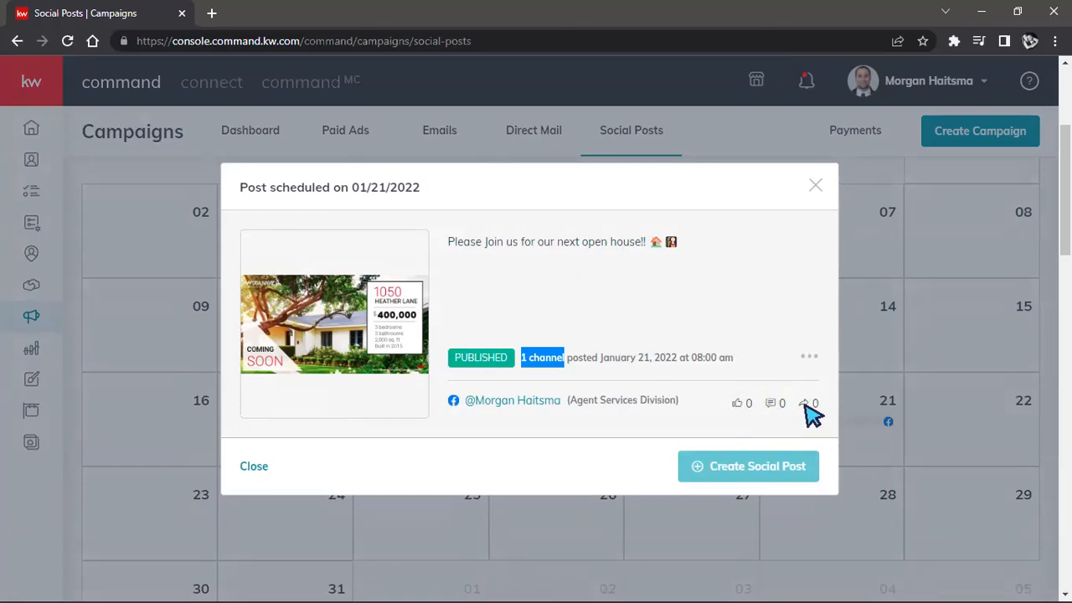
left_click(816, 189)
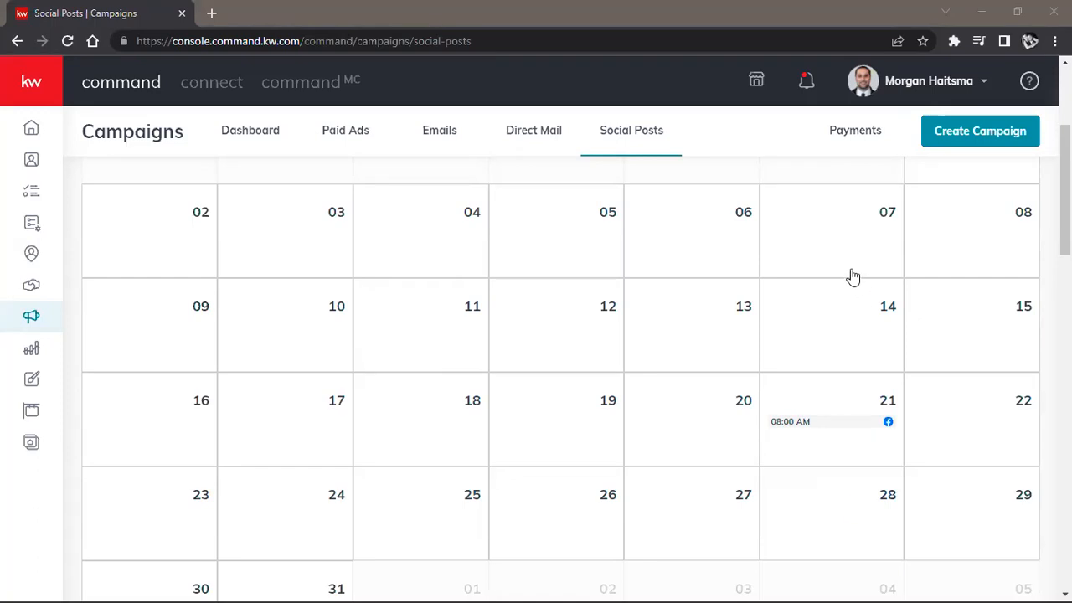
Step: Open the Paid Ads campaigns and review the available reporting periods, from Past 7 Days to Lifetime, without changing the period
scroll(770, 305, "up", 3)
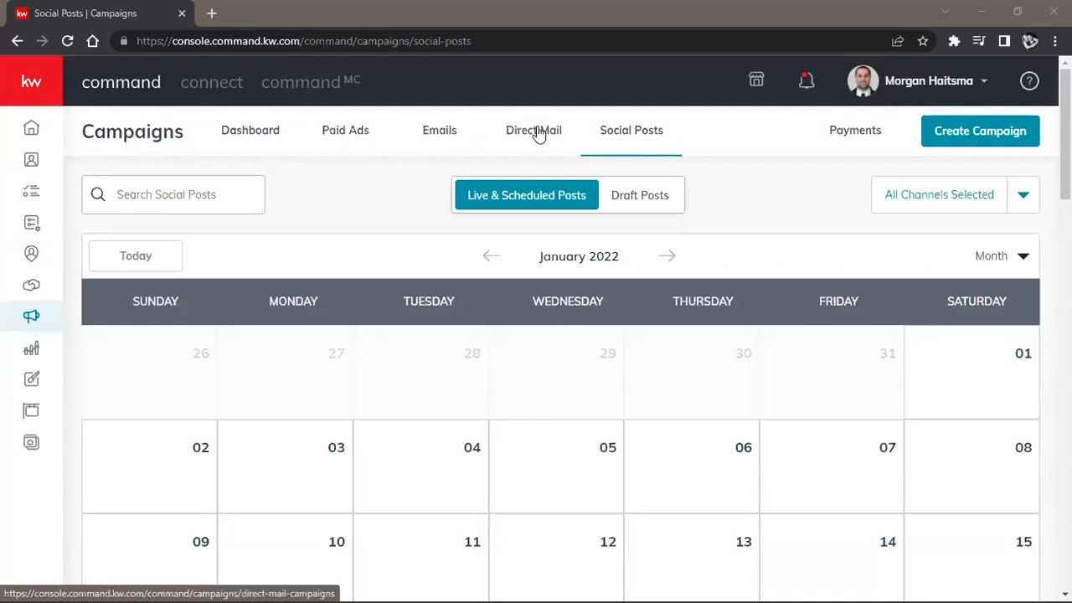
left_click(345, 144)
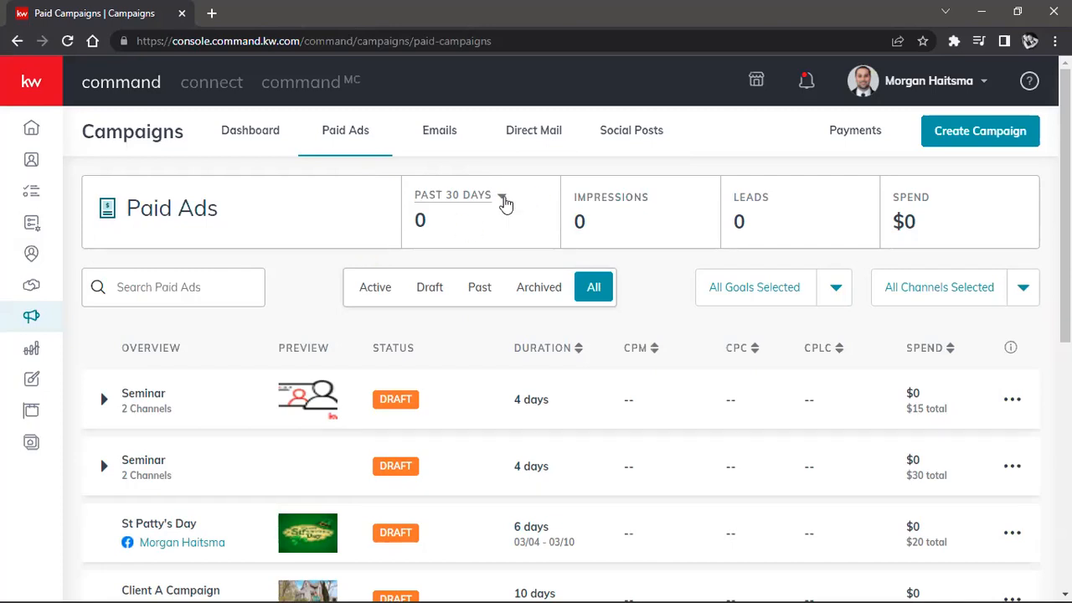
left_click(503, 201)
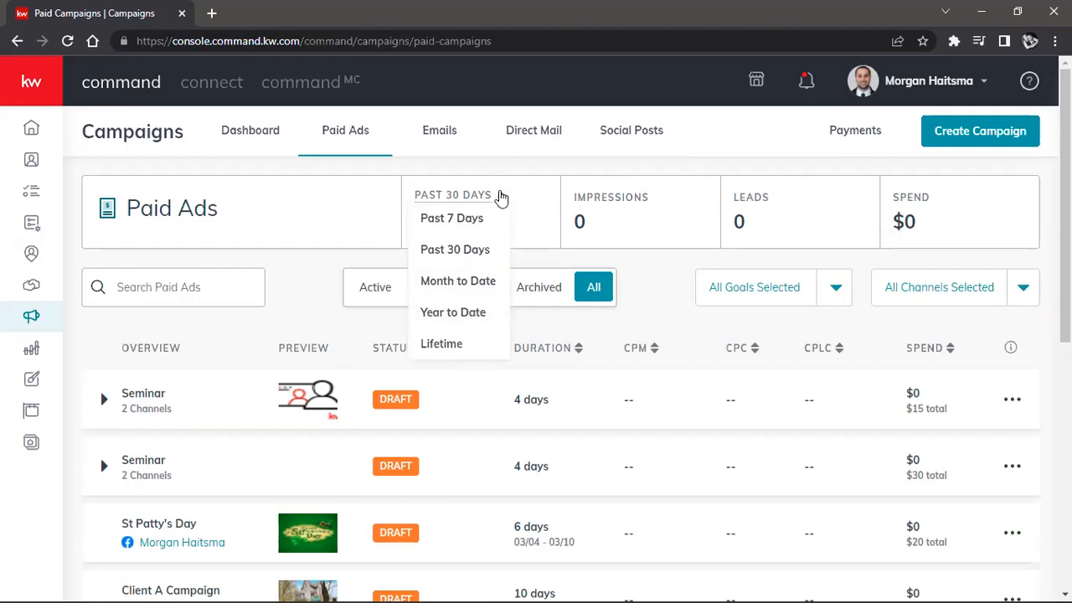
left_click(502, 197)
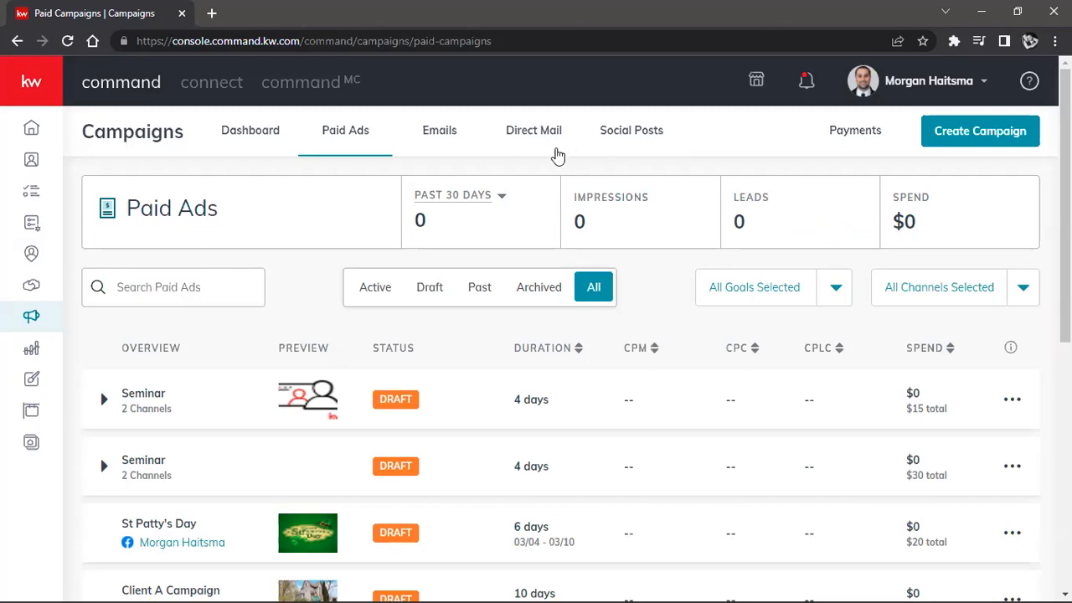
left_click(501, 195)
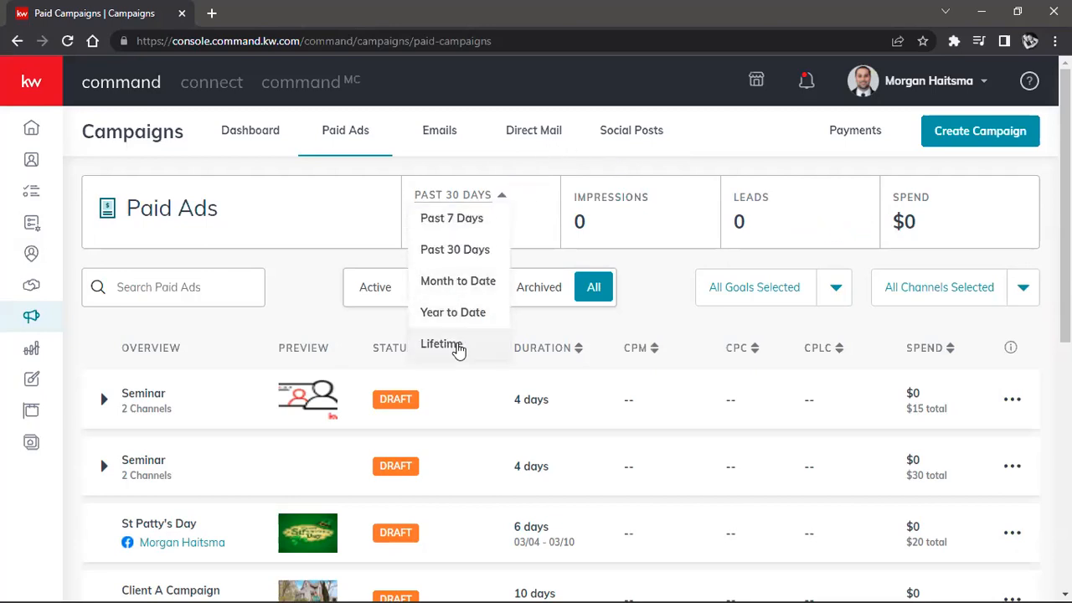
left_click(718, 151)
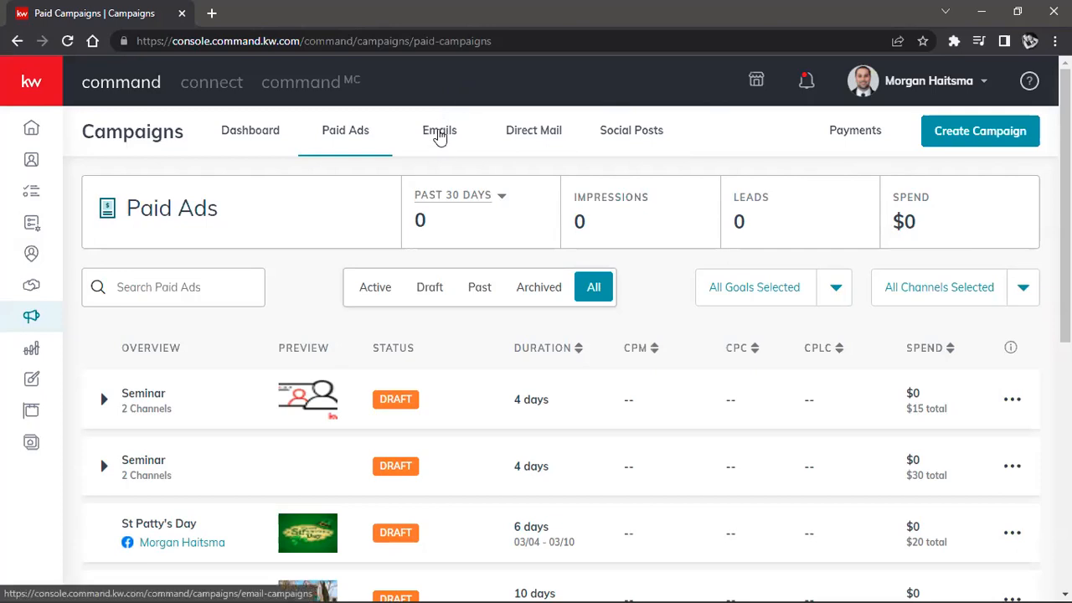
Step: View the Emails campaigns and their statistics, followed by the Direct Mail campaigns
left_click(439, 134)
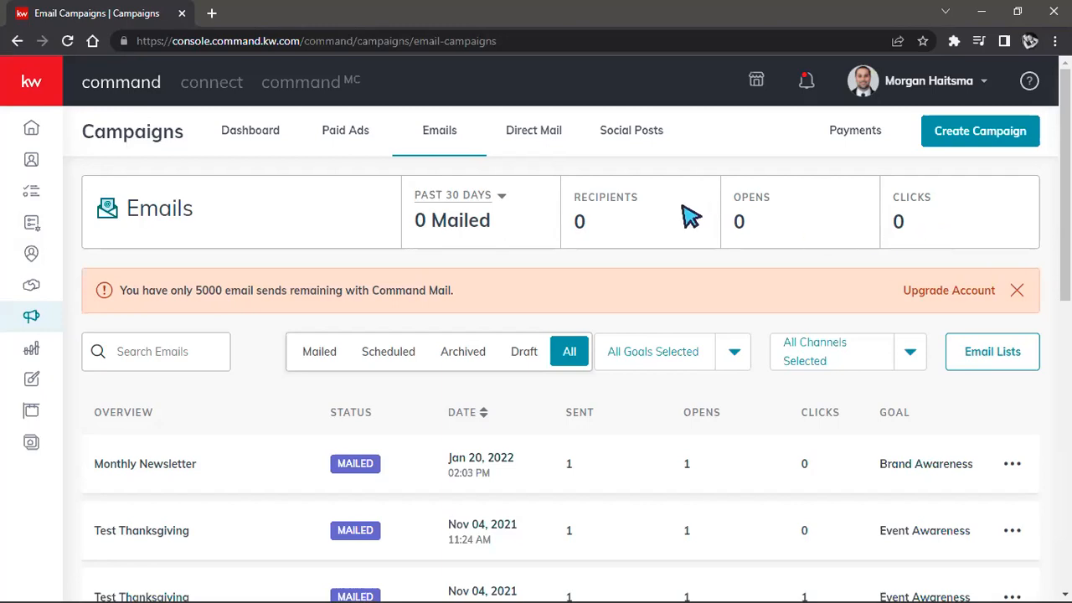
left_click(517, 136)
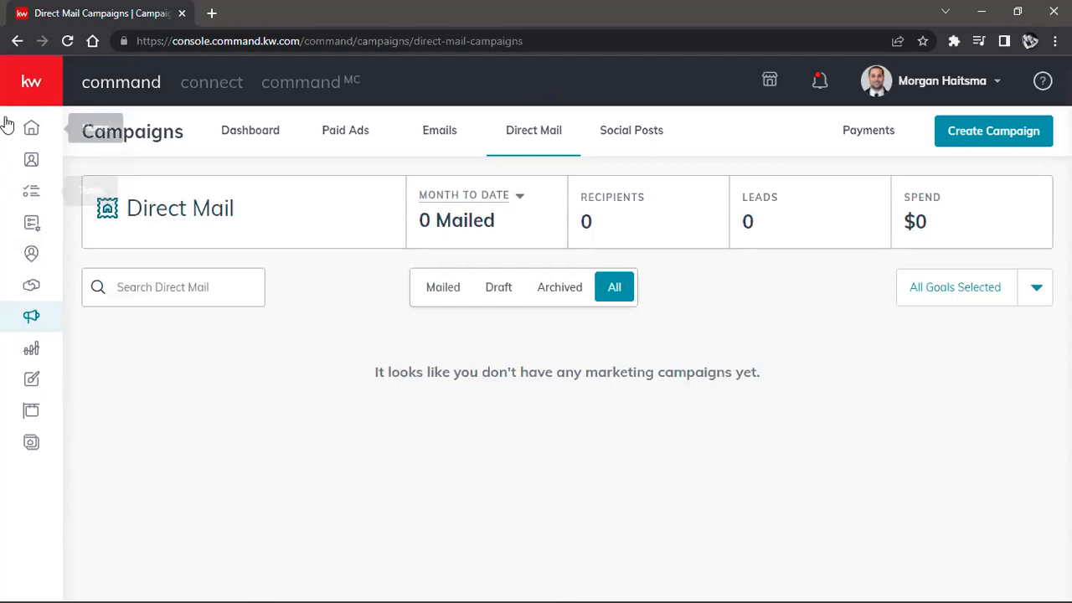
Step: Open Designs and start a Social design that imports photos and text from a listing
left_click(36, 98)
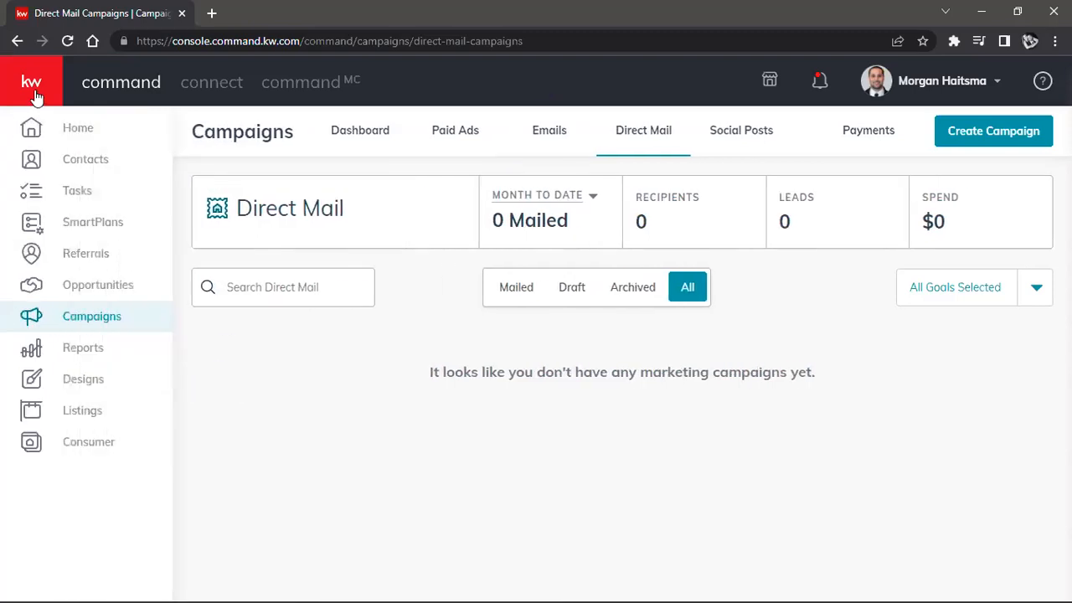
left_click(92, 388)
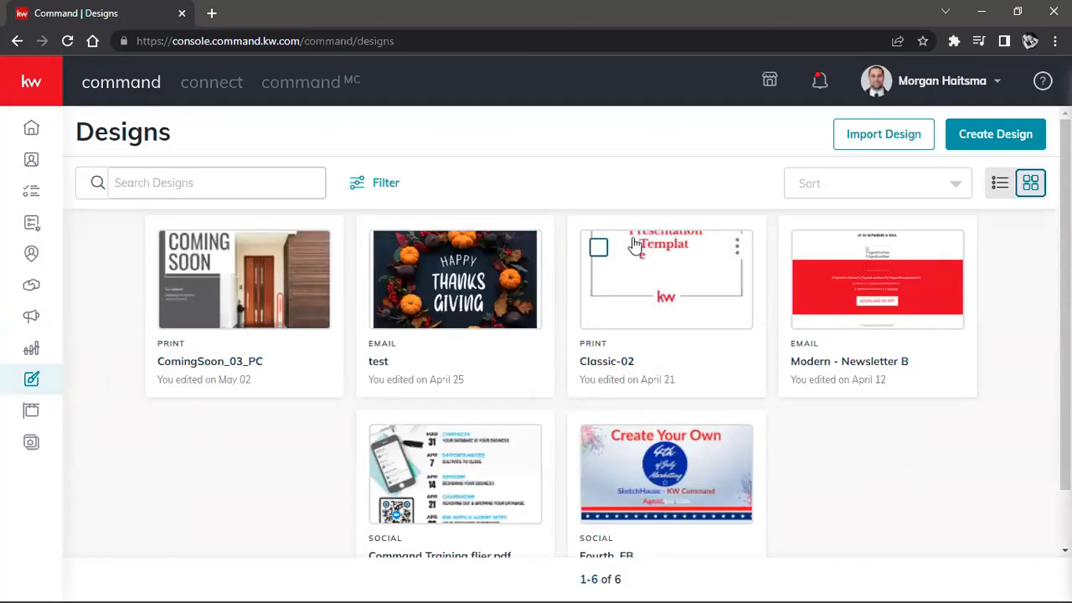
left_click(993, 139)
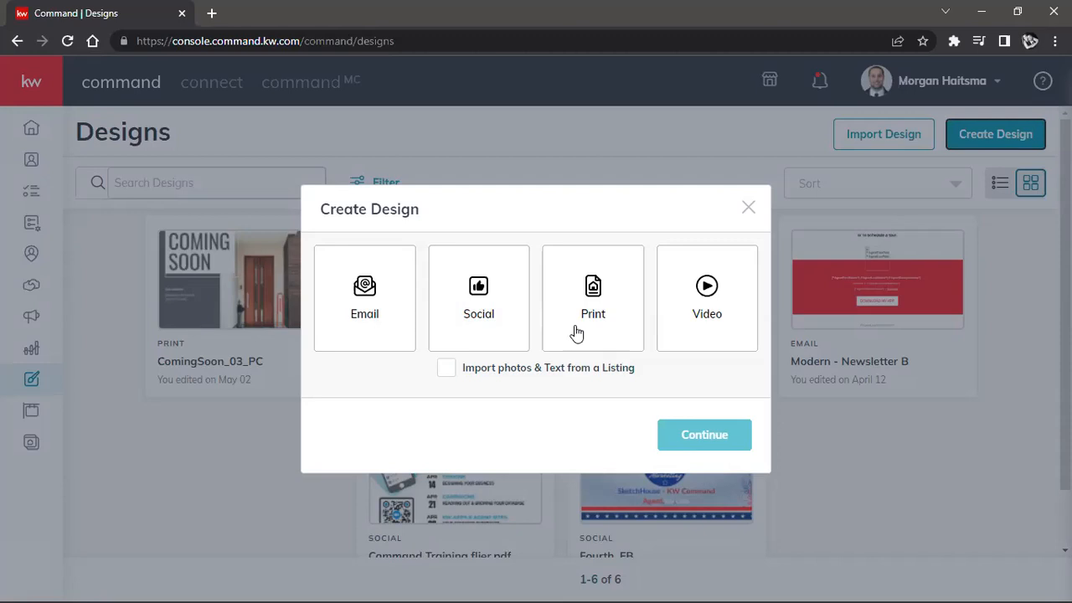
left_click(481, 290)
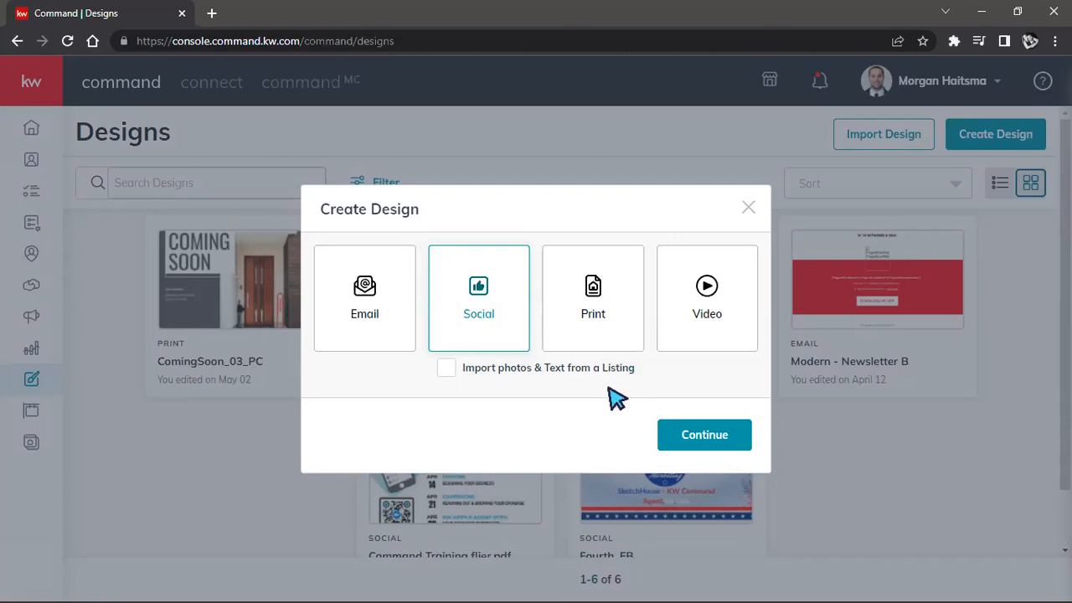
left_click(446, 371)
left_click(688, 437)
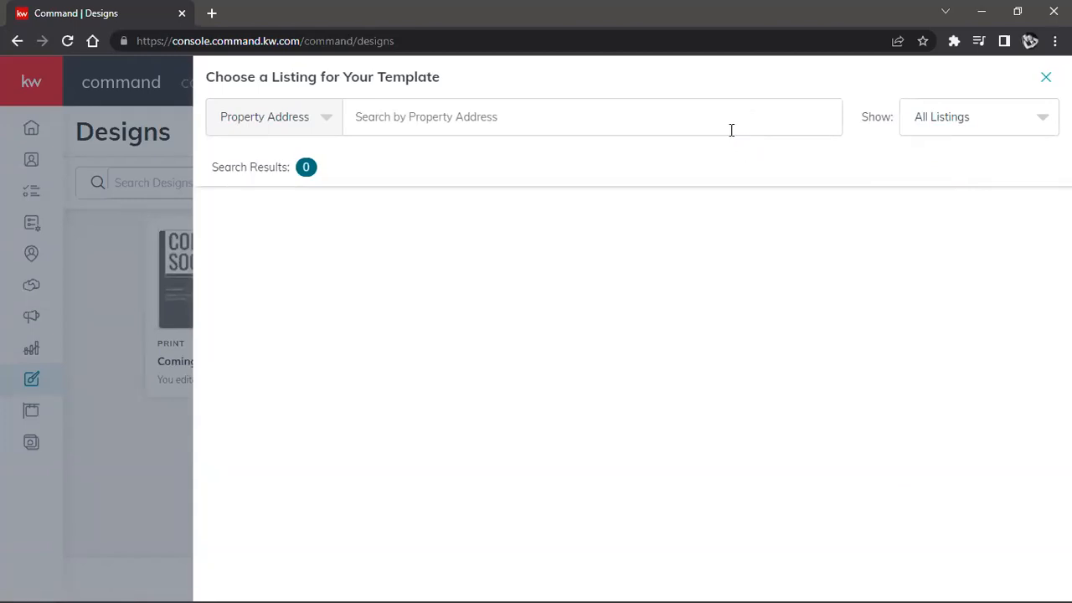
Step: Review the listing scope options and try searching all listings by property address for "123"
left_click(505, 116)
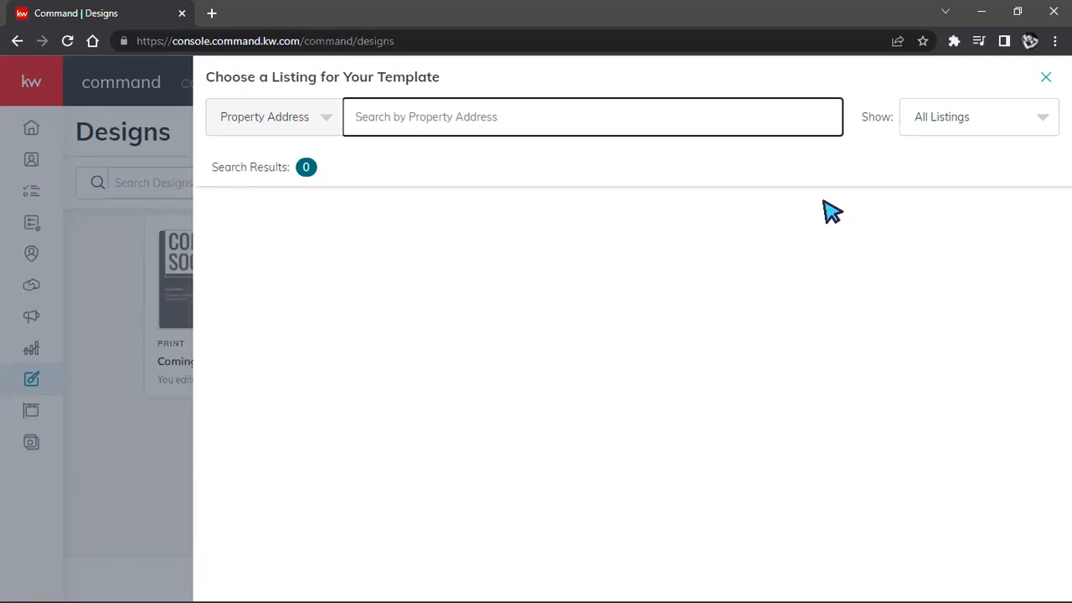
left_click(1032, 130)
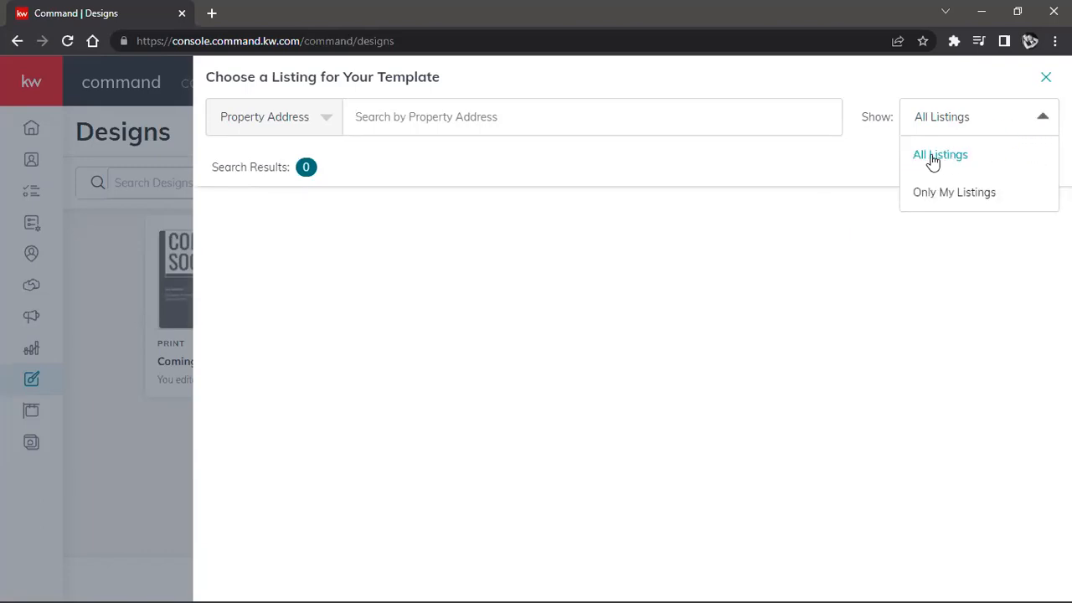
left_click(596, 116)
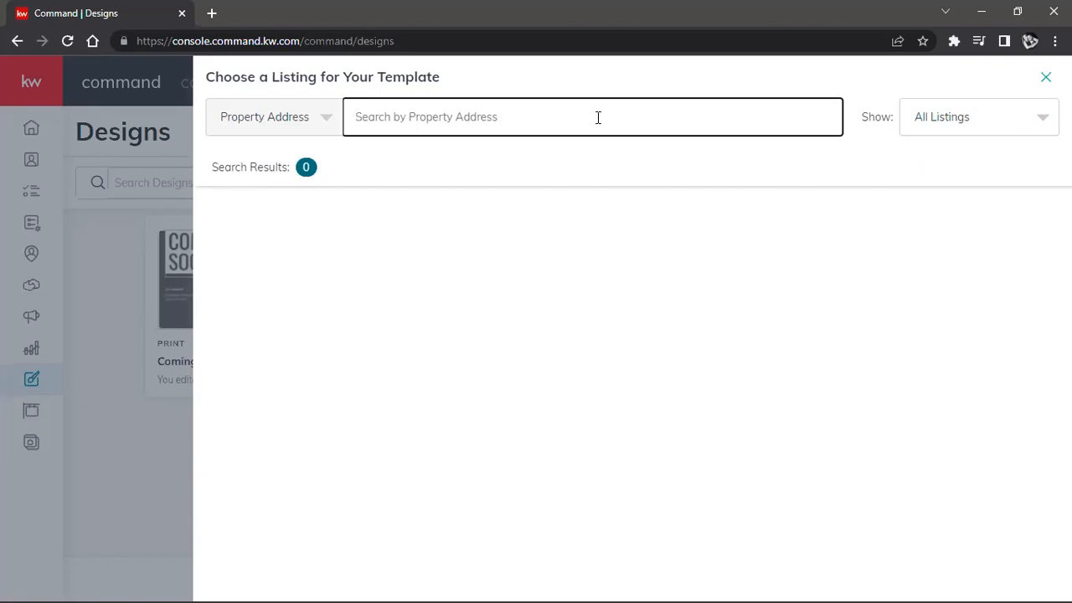
type("123")
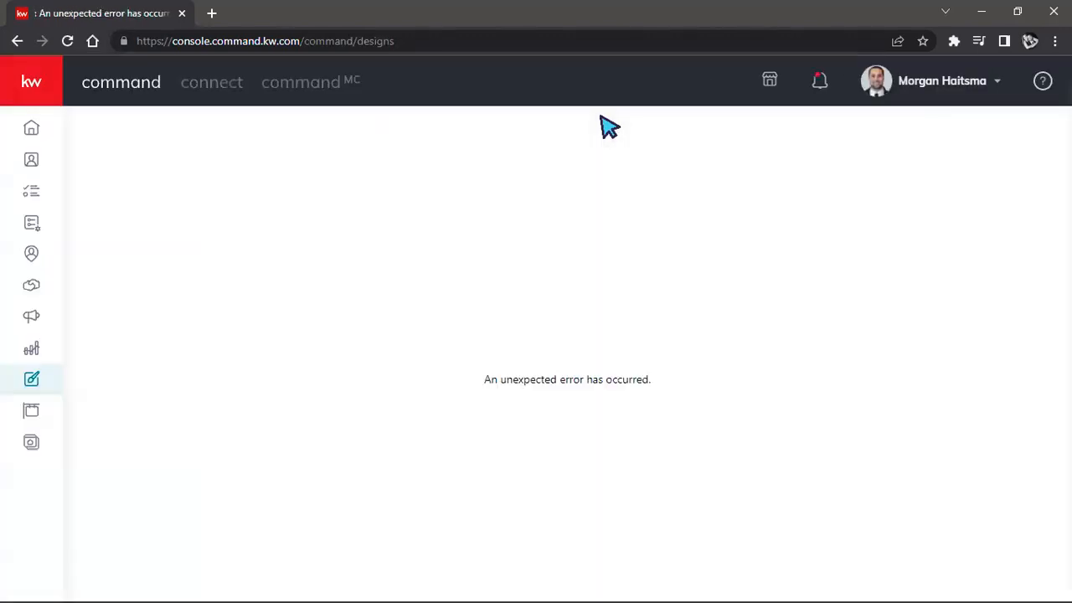
Step: Reload Designs, start a Social design with listing import again, and retry the property address search for "123"
left_click(67, 40)
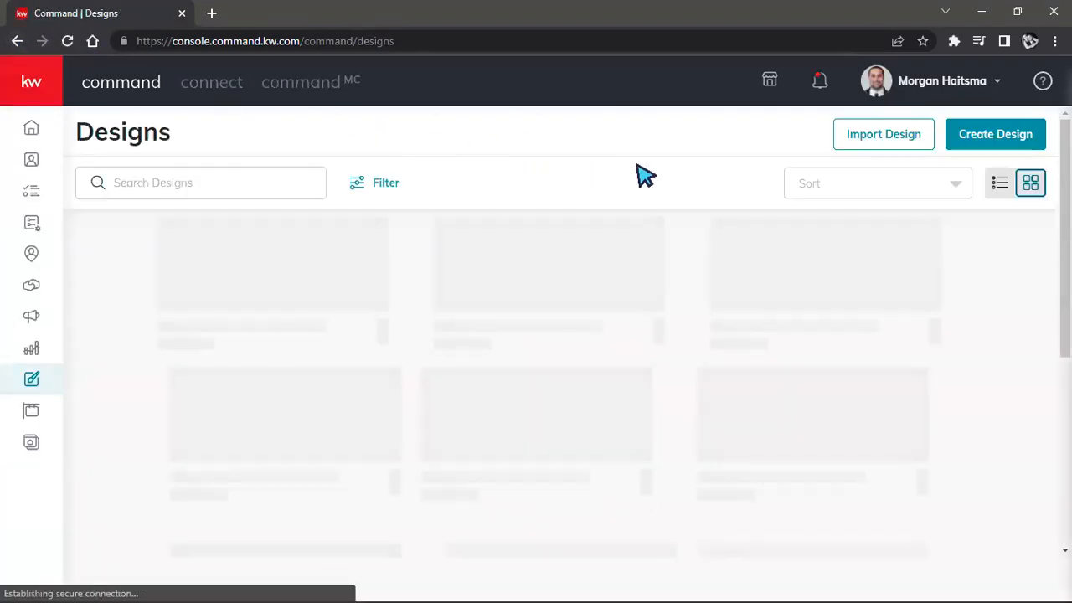
left_click(1024, 134)
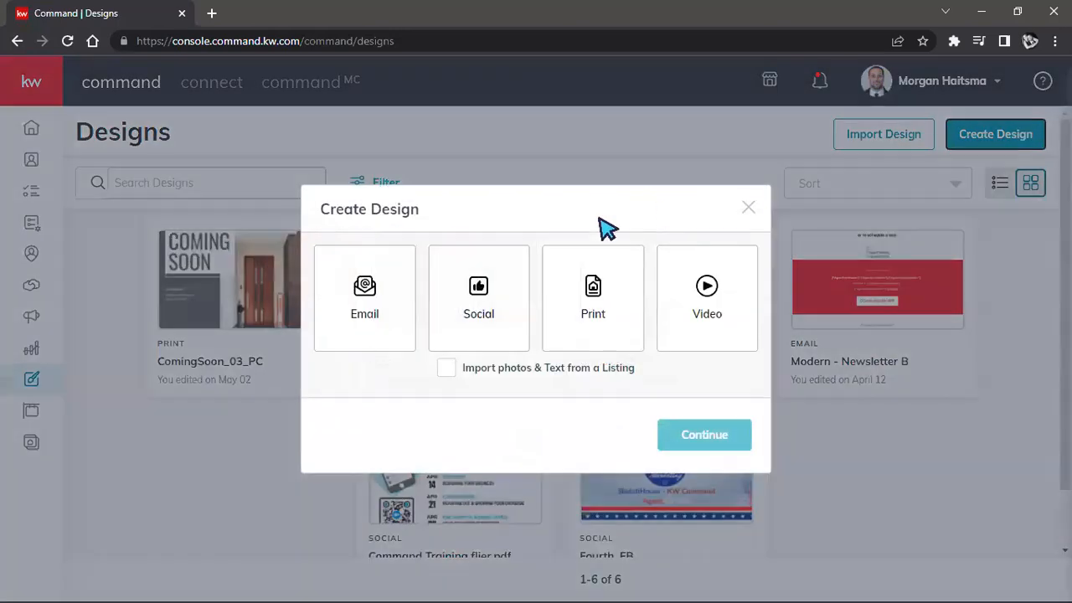
left_click(457, 312)
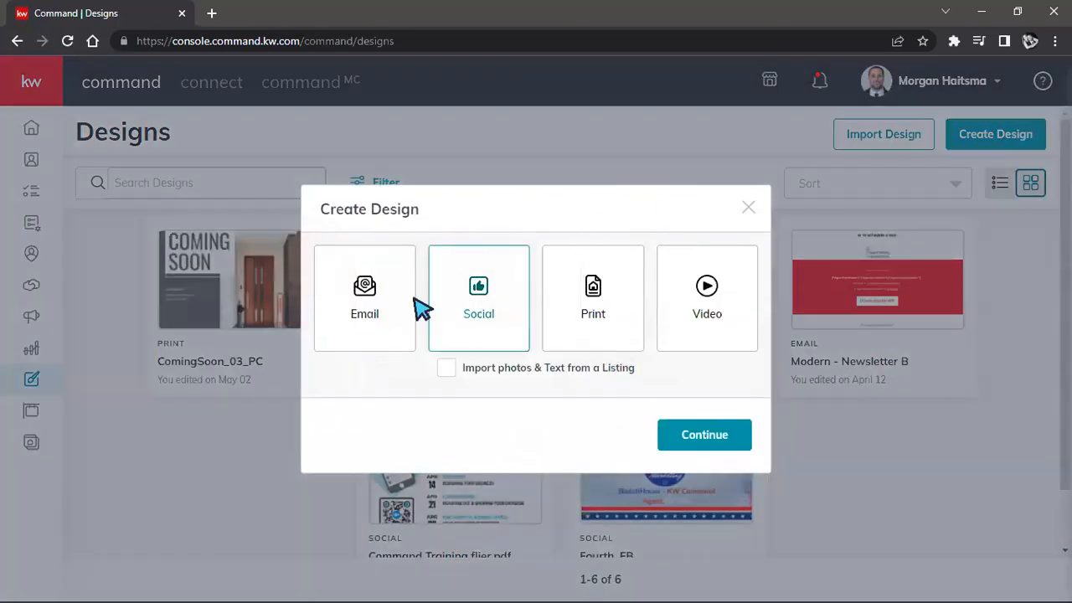
left_click(448, 371)
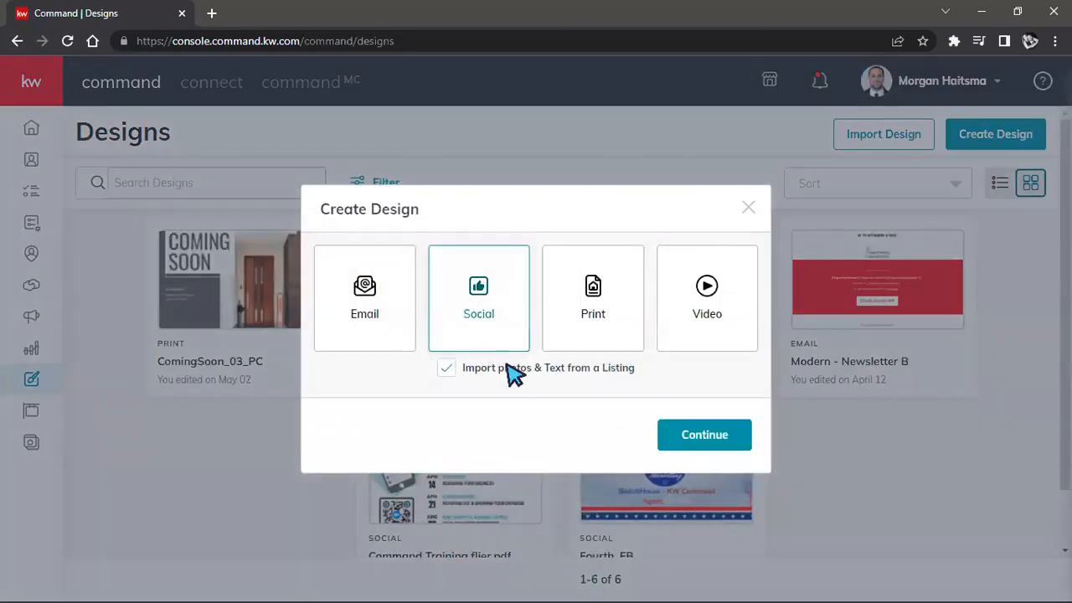
left_click(684, 451)
left_click(637, 111)
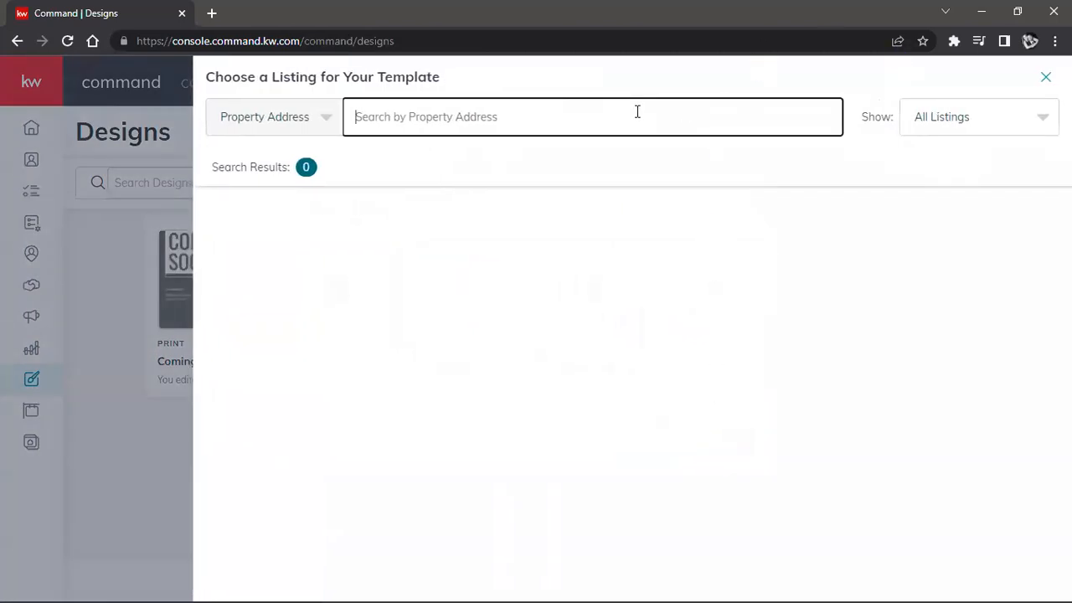
type("123")
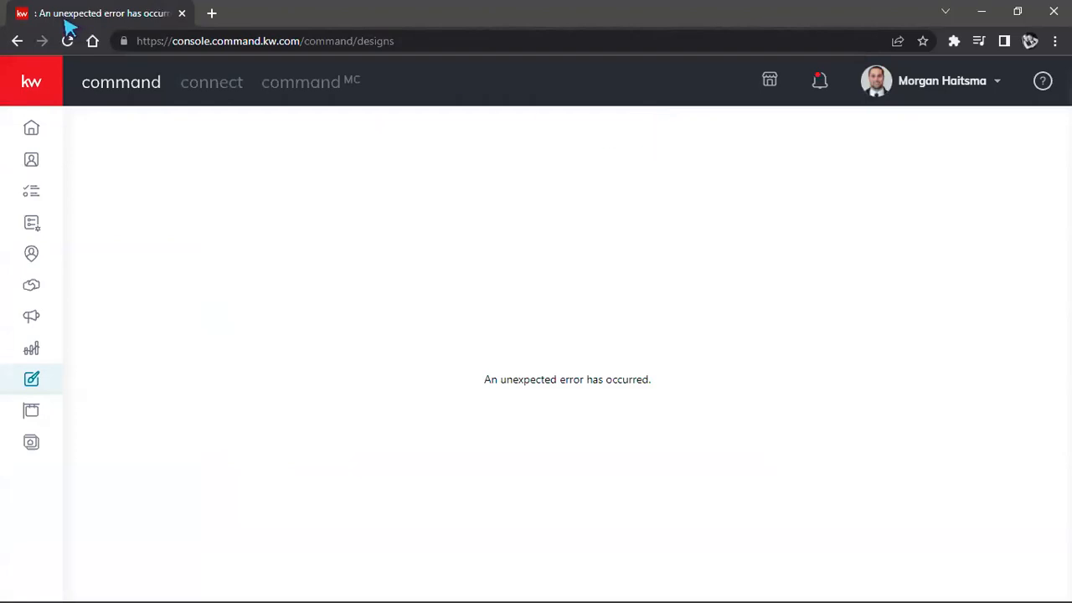
Step: Reopen Designs, start a Social design without importing from a listing, and highlight the template site's domain
left_click(17, 41)
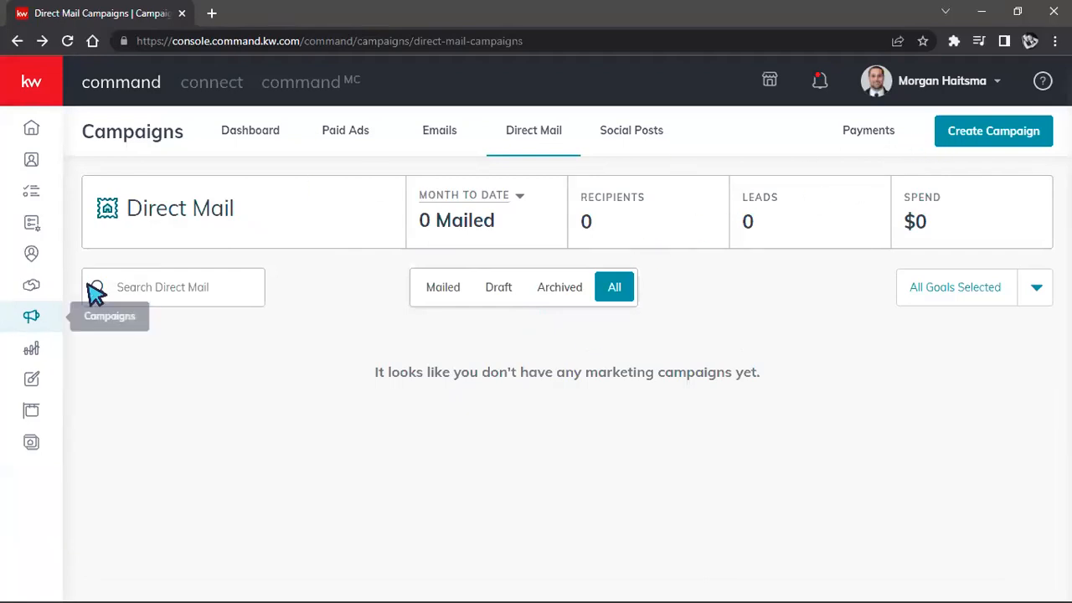
left_click(33, 379)
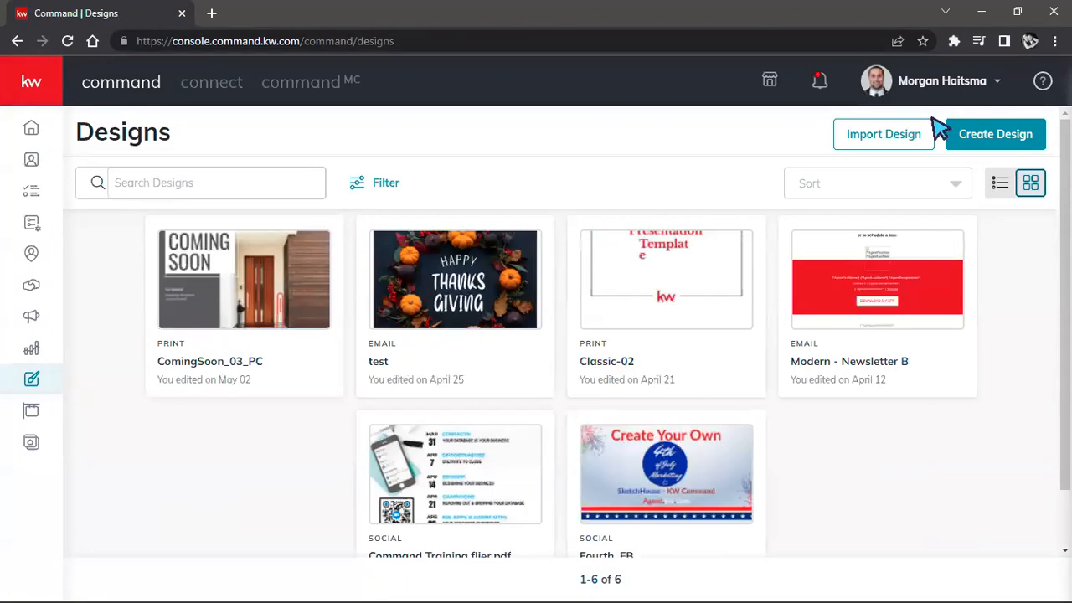
left_click(974, 139)
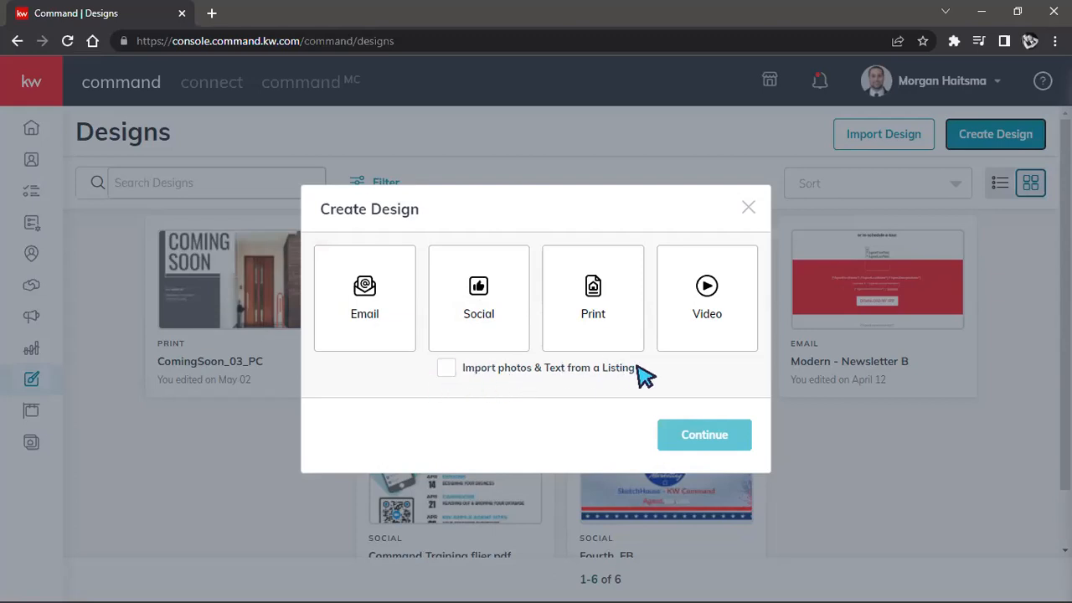
left_click(473, 326)
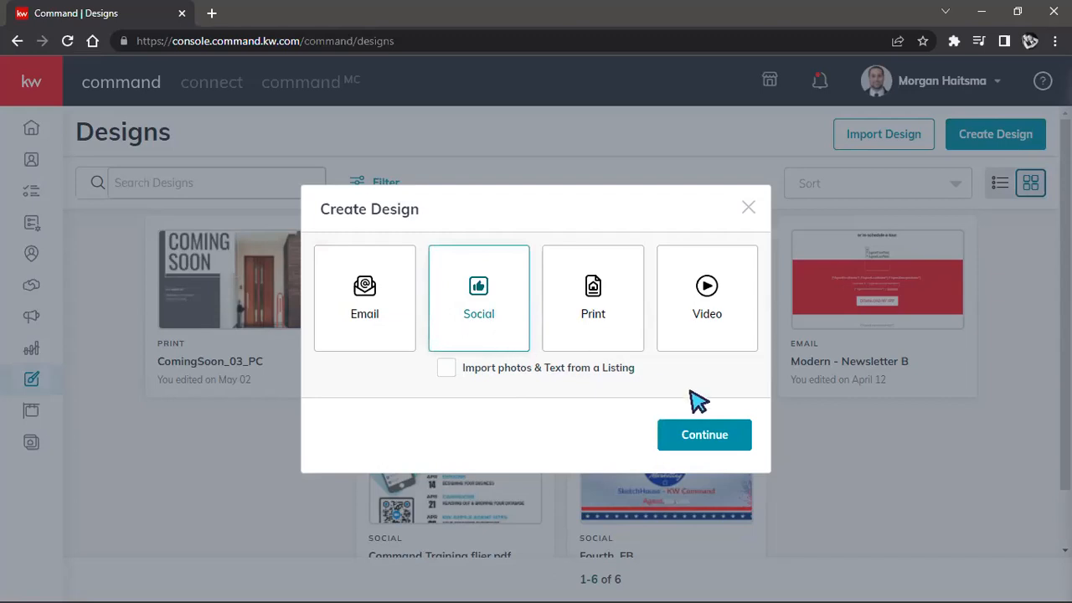
left_click(688, 435)
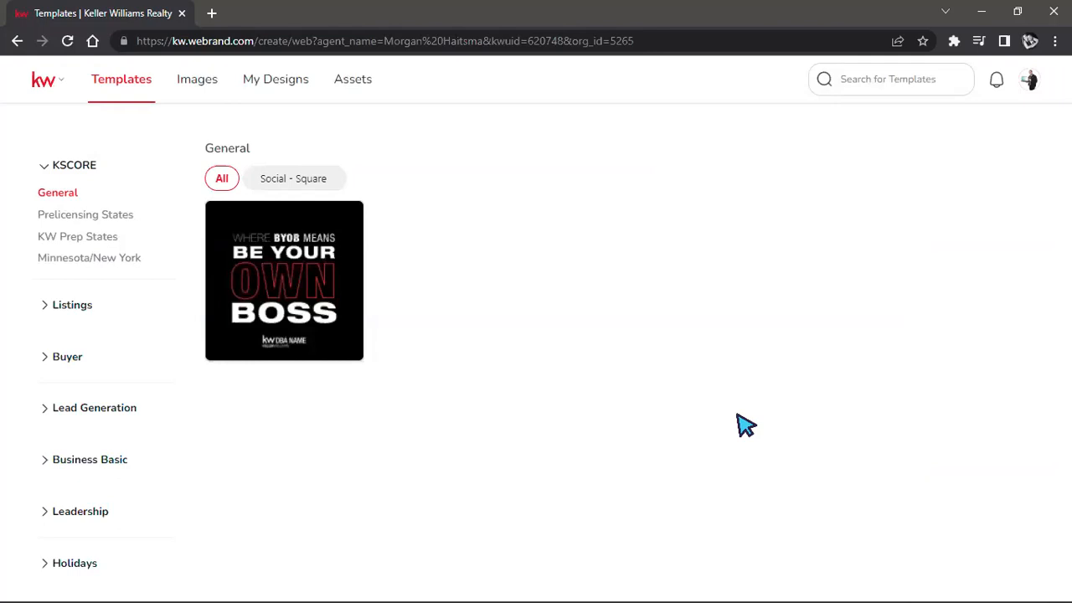
left_click_drag(169, 40, 258, 41)
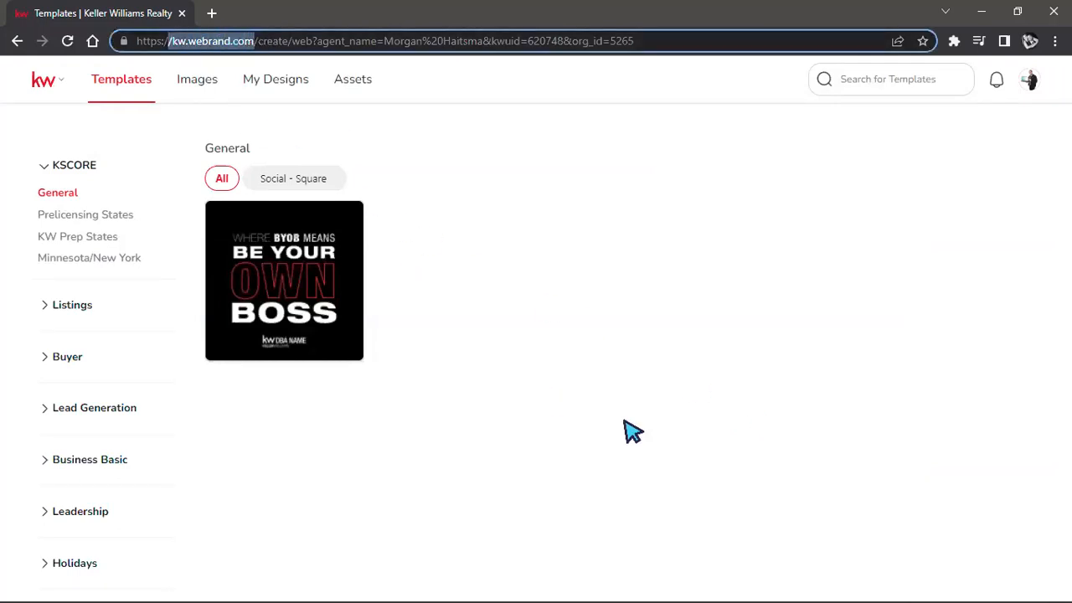
left_click(641, 418)
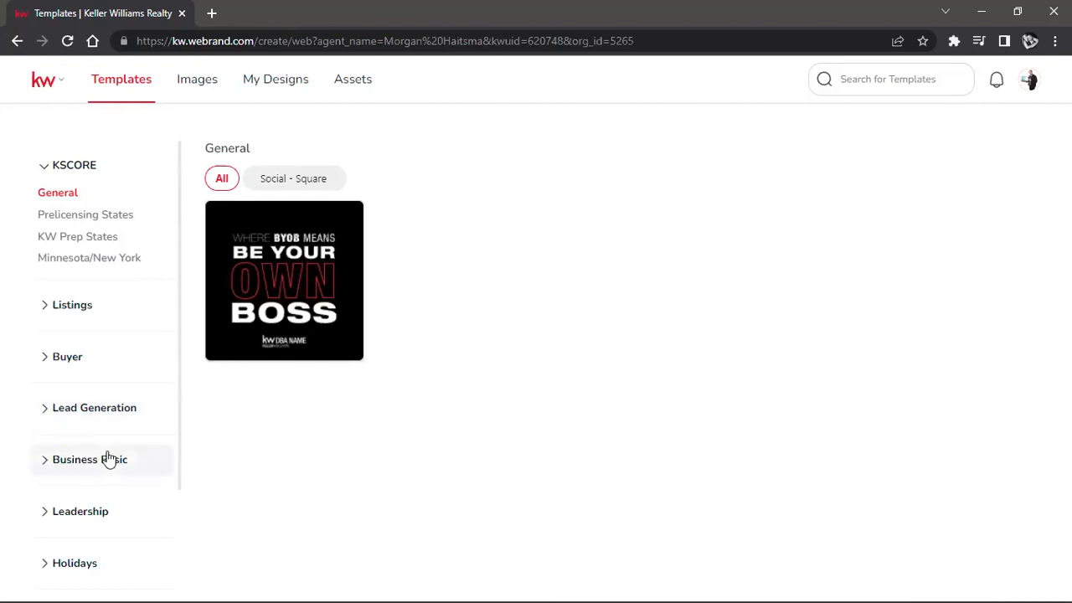
Step: Look through the template categories and browse the For Sale templates under Listings
scroll(45, 401, "down", 2)
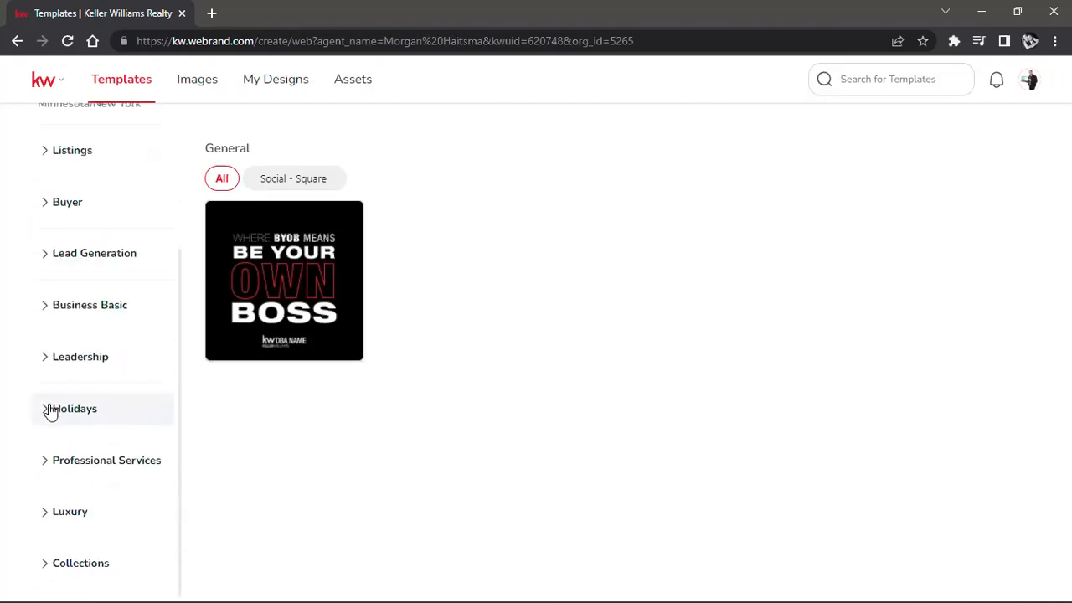
scroll(50, 409, "up", 1)
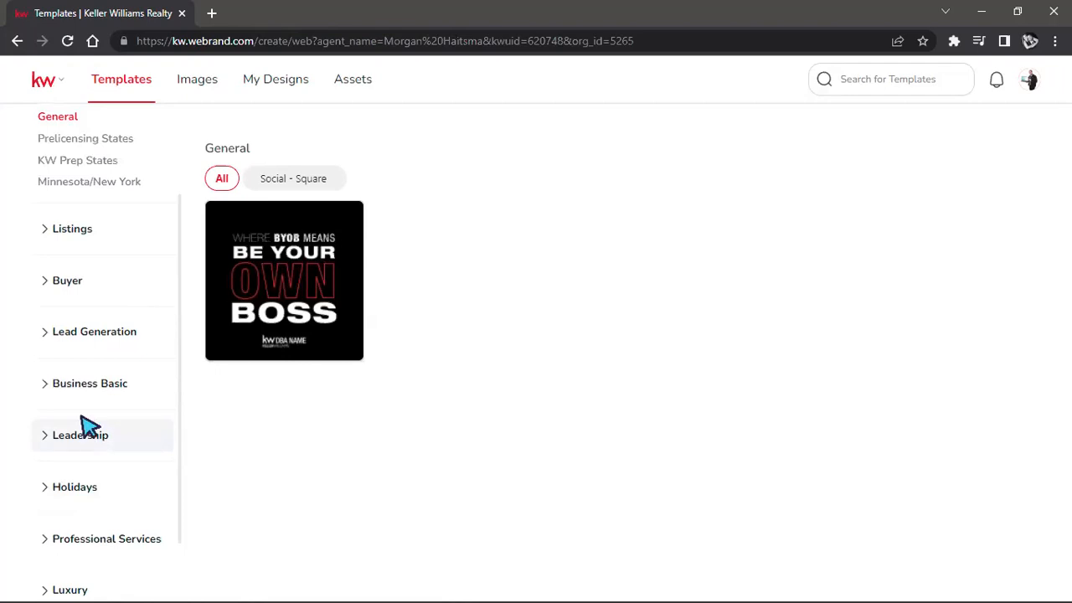
left_click(108, 233)
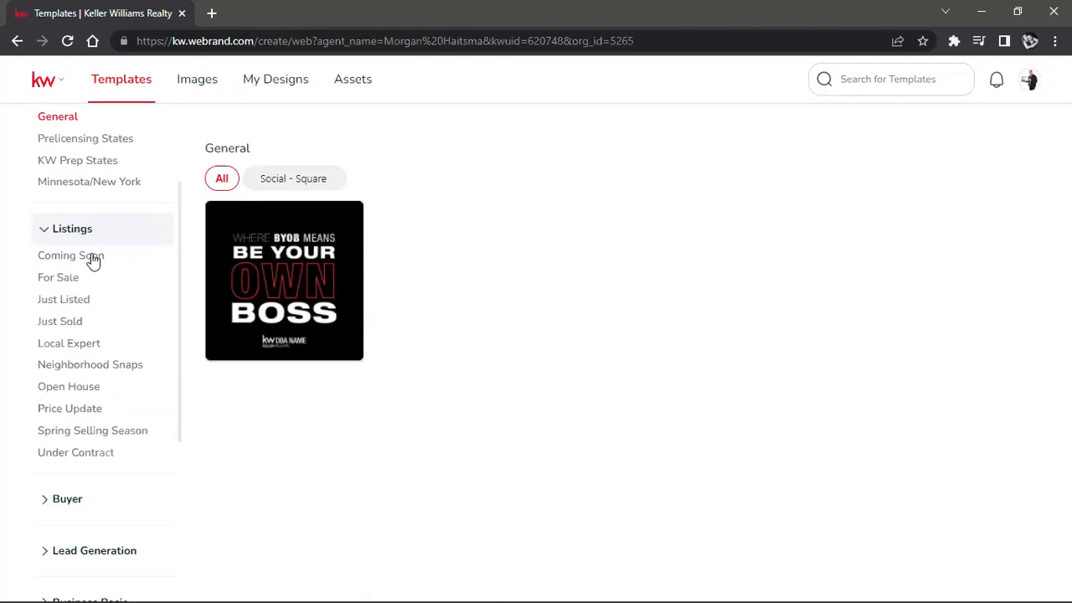
left_click(67, 277)
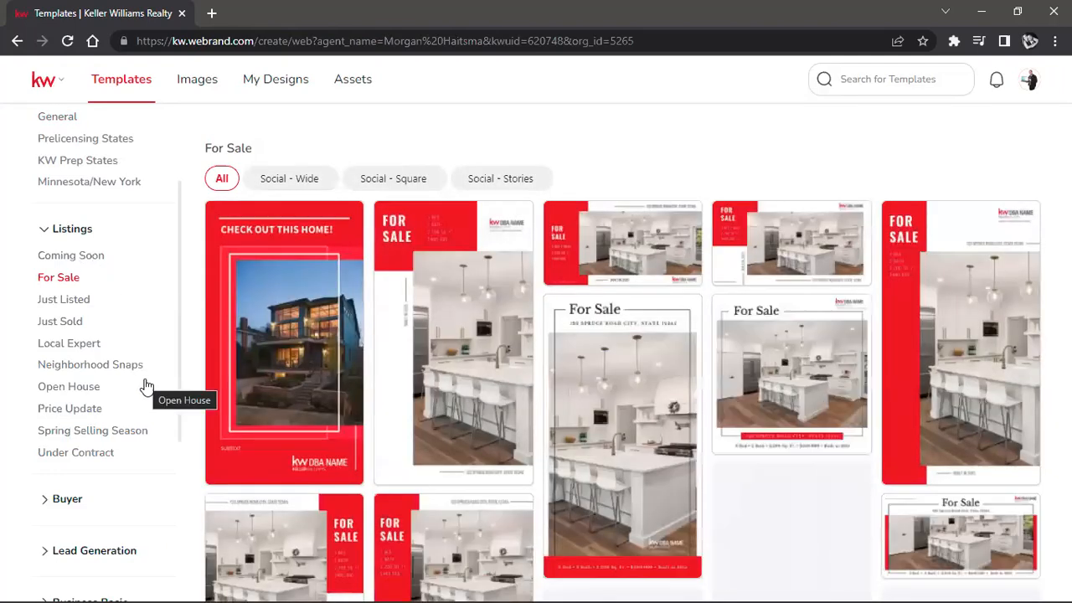
mouse_move(318, 403)
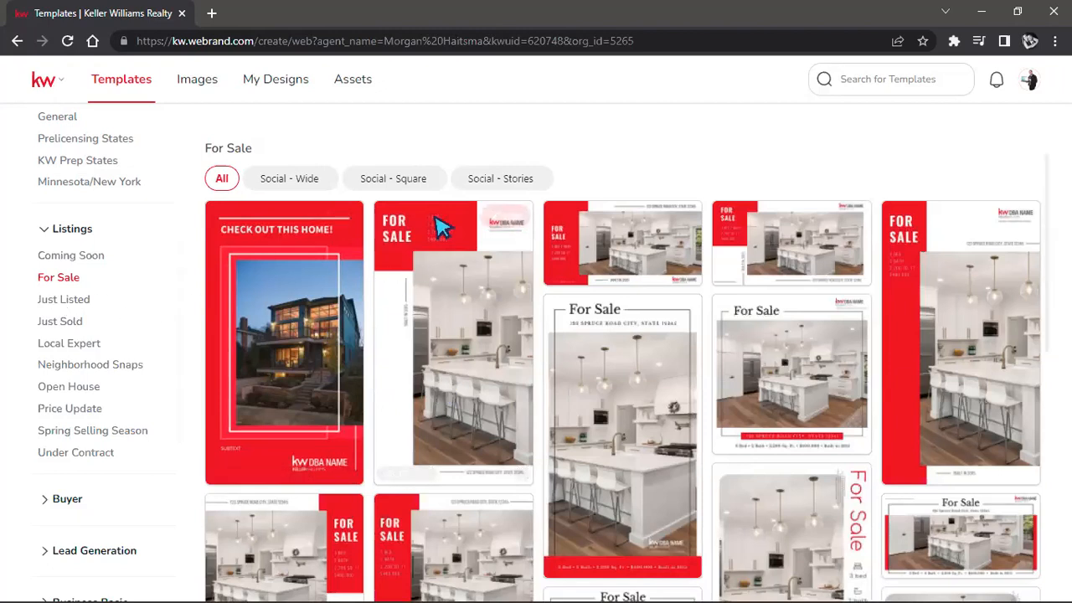
mouse_move(813, 239)
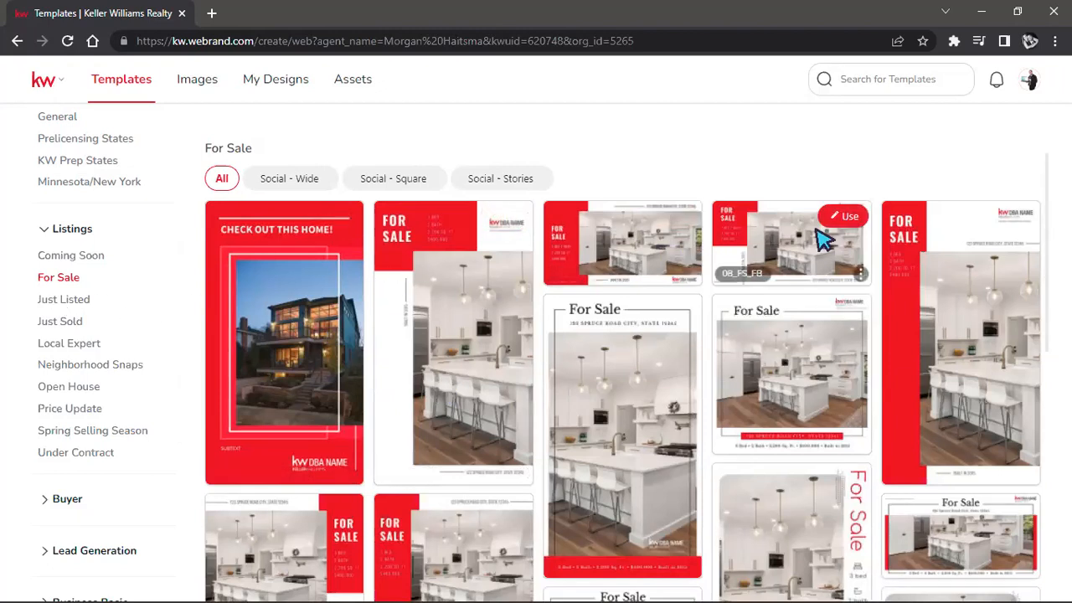
scroll(927, 328, "down", 3)
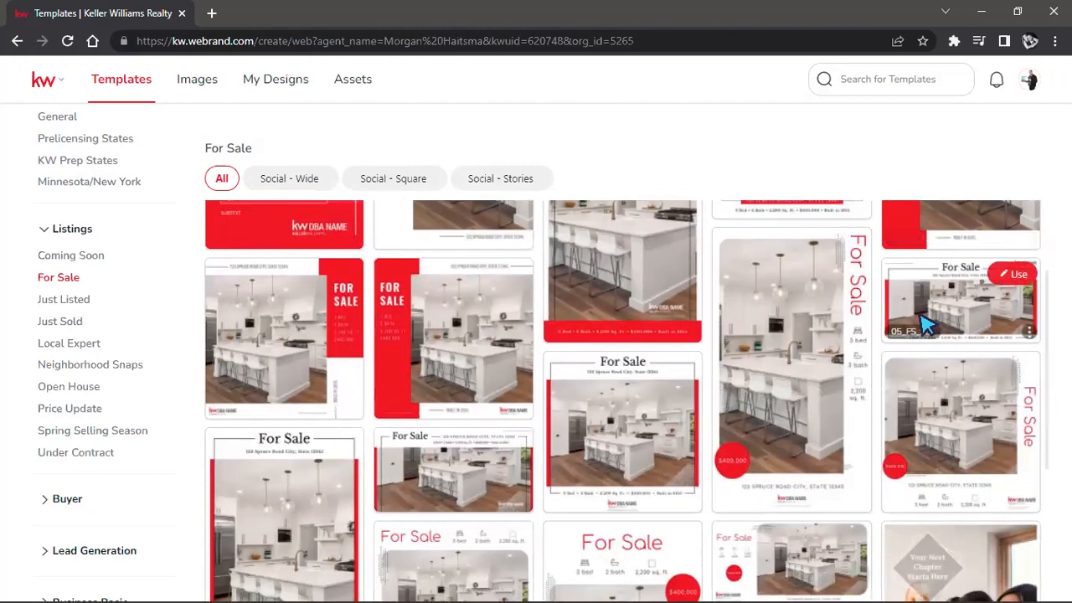
scroll(641, 308, "up", 2)
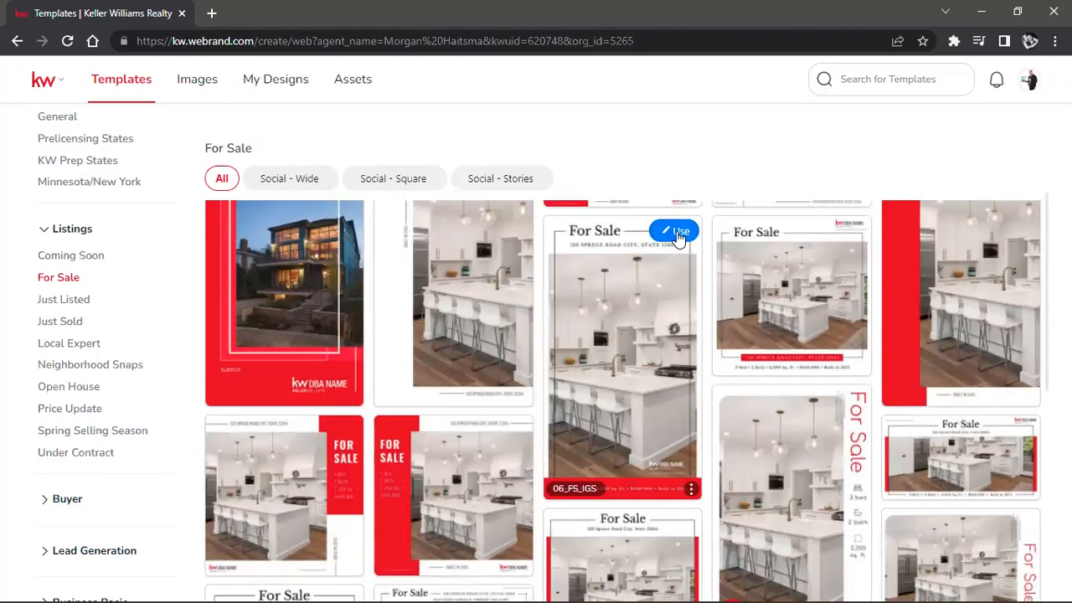
scroll(513, 379, "up", 1)
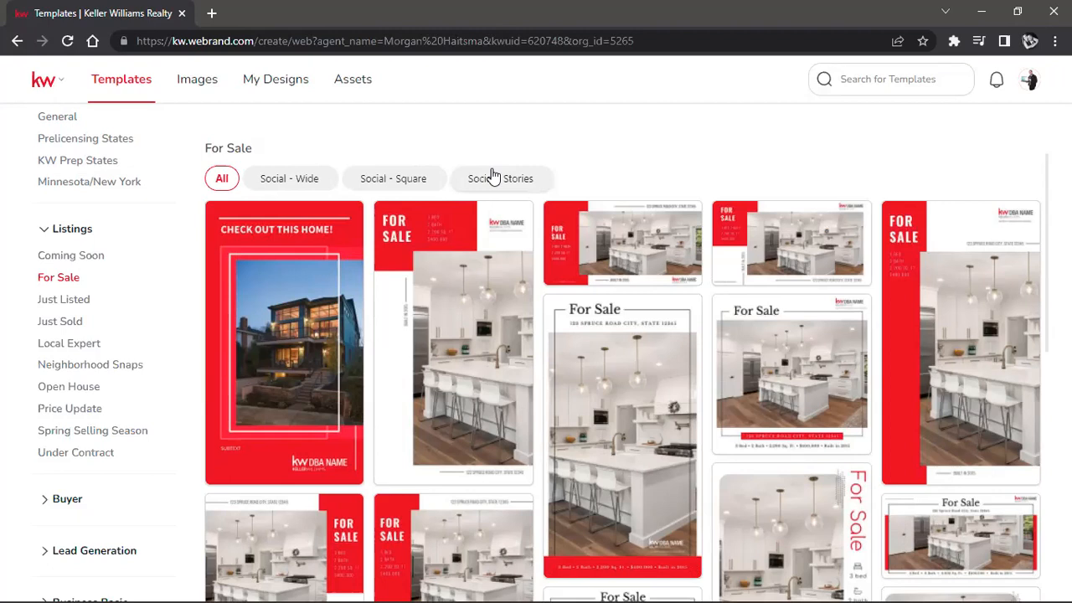
Step: Filter the For Sale templates to the Social - Wide format and browse them
left_click(274, 186)
right_click(261, 201)
left_click(682, 158)
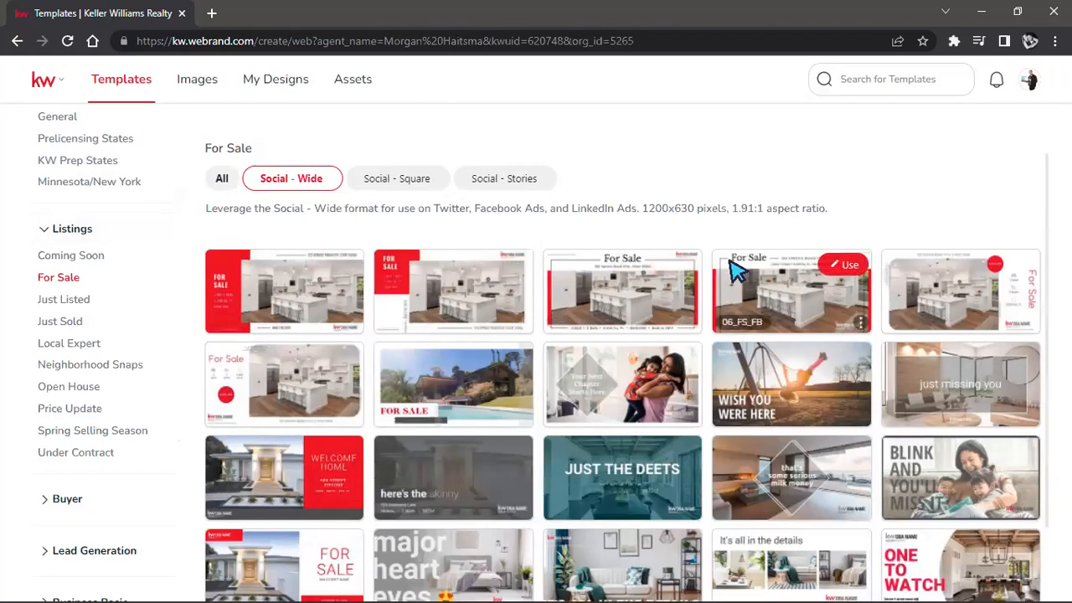
scroll(735, 266, "down", 1)
scroll(735, 266, "up", 1)
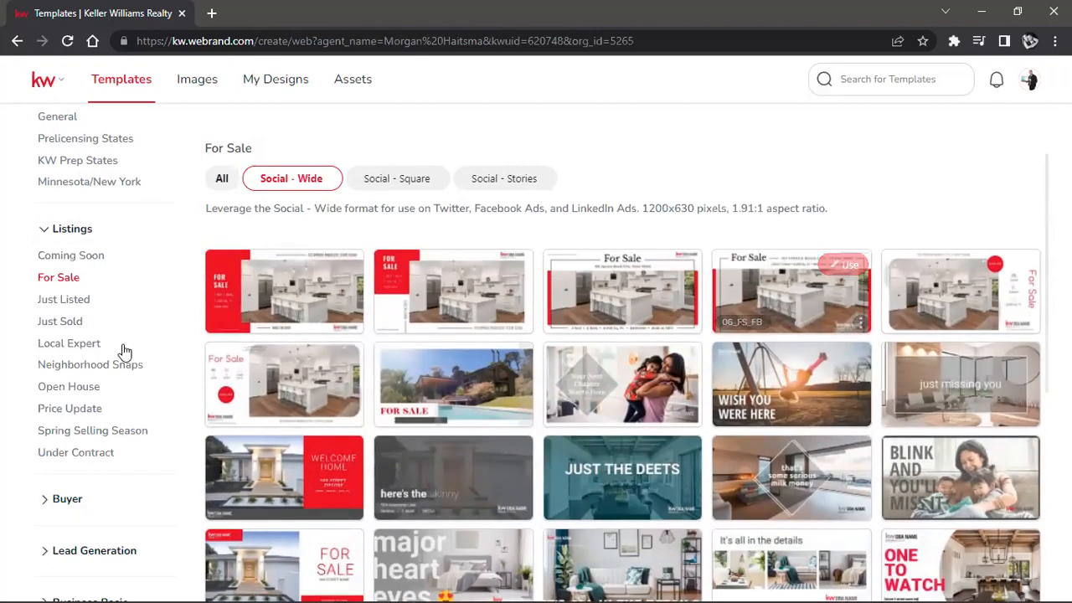
scroll(544, 352, "down", 4)
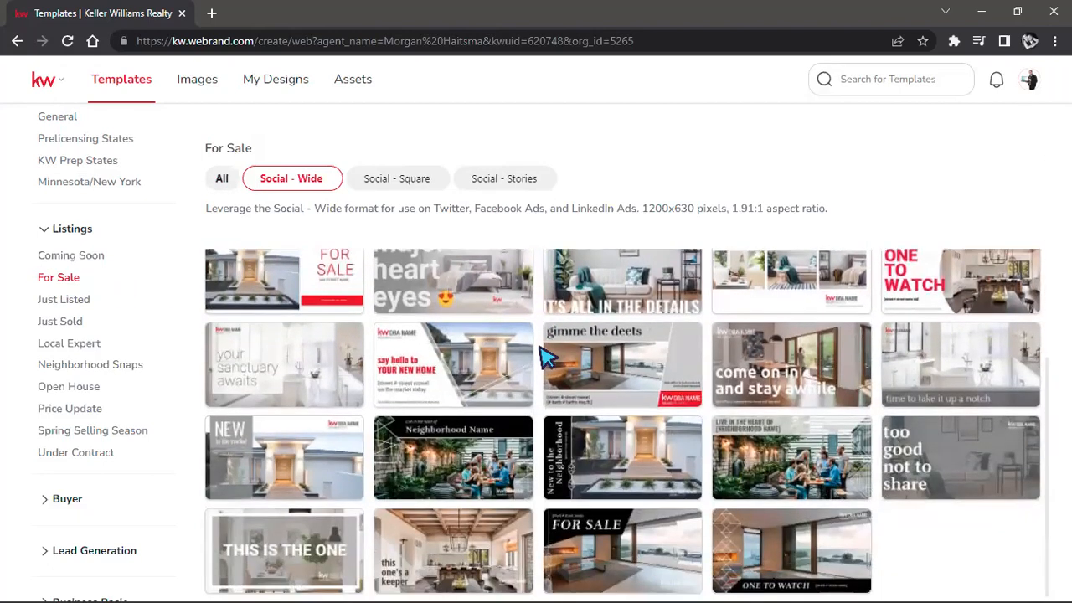
scroll(545, 356, "up", 4)
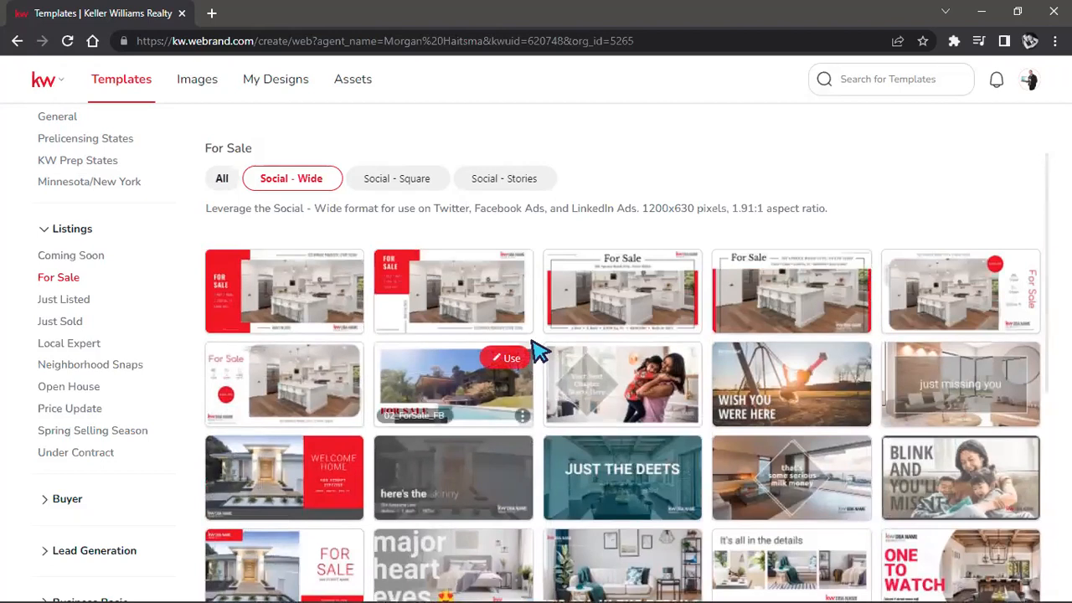
Step: Switch the For Sale templates to the Social - Square format and browse them
left_click(409, 185)
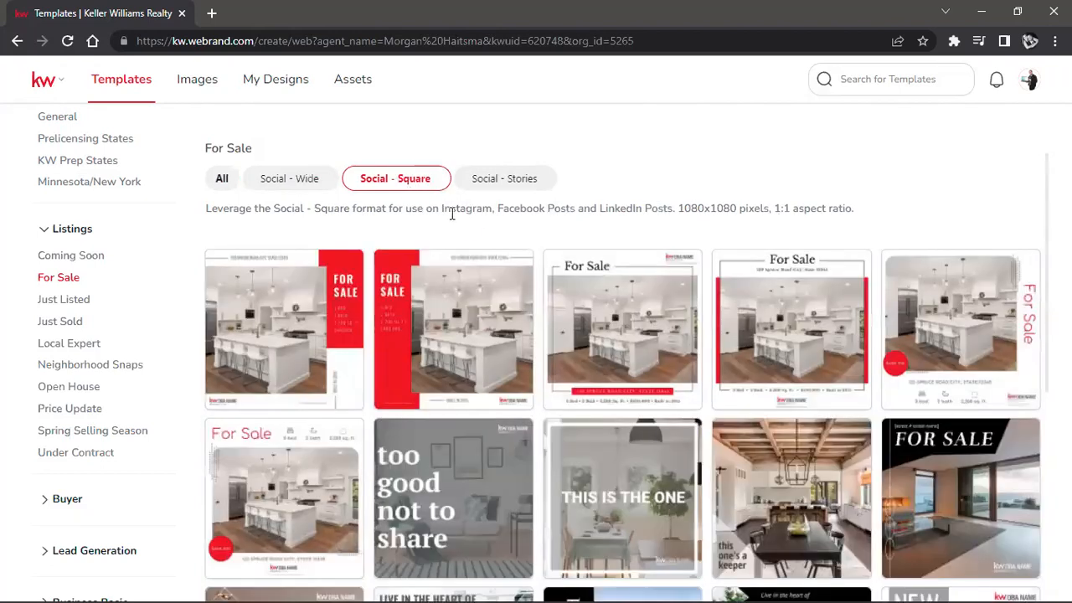
scroll(734, 419, "down", 3)
scroll(729, 435, "down", 1)
scroll(729, 431, "up", 4)
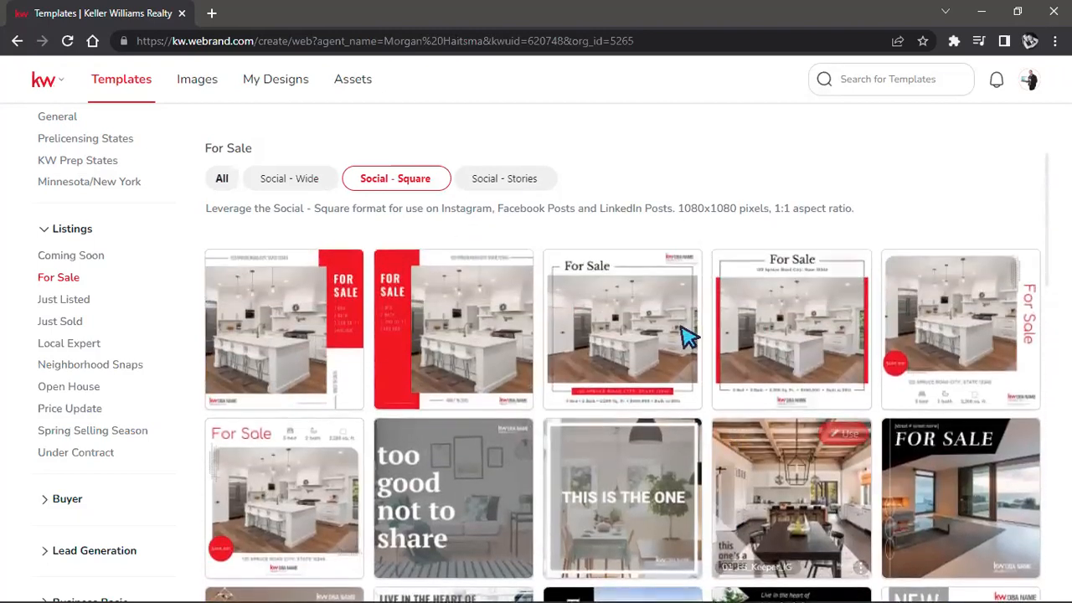
Step: Show the For Sale templates in the Social - Stories format and look through them
left_click(503, 180)
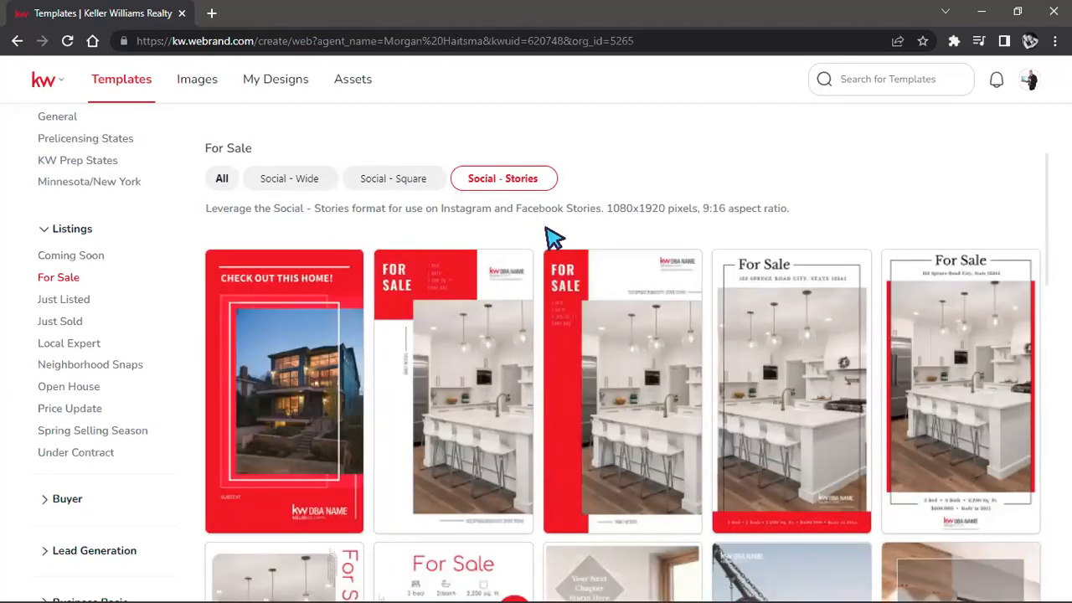
mouse_move(735, 270)
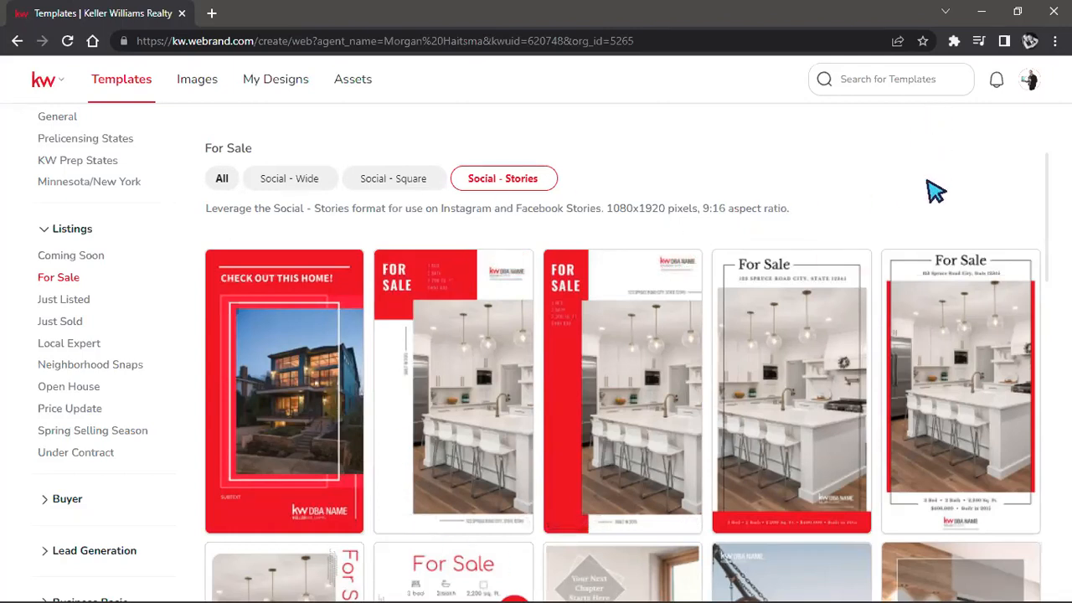
scroll(707, 494, "down", 7)
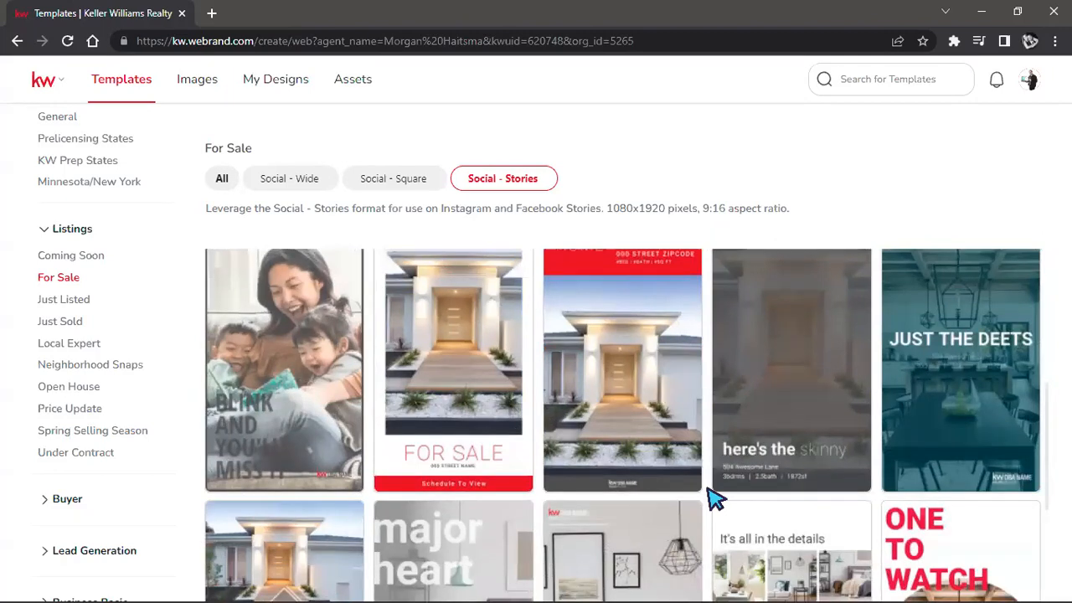
scroll(711, 493, "up", 3)
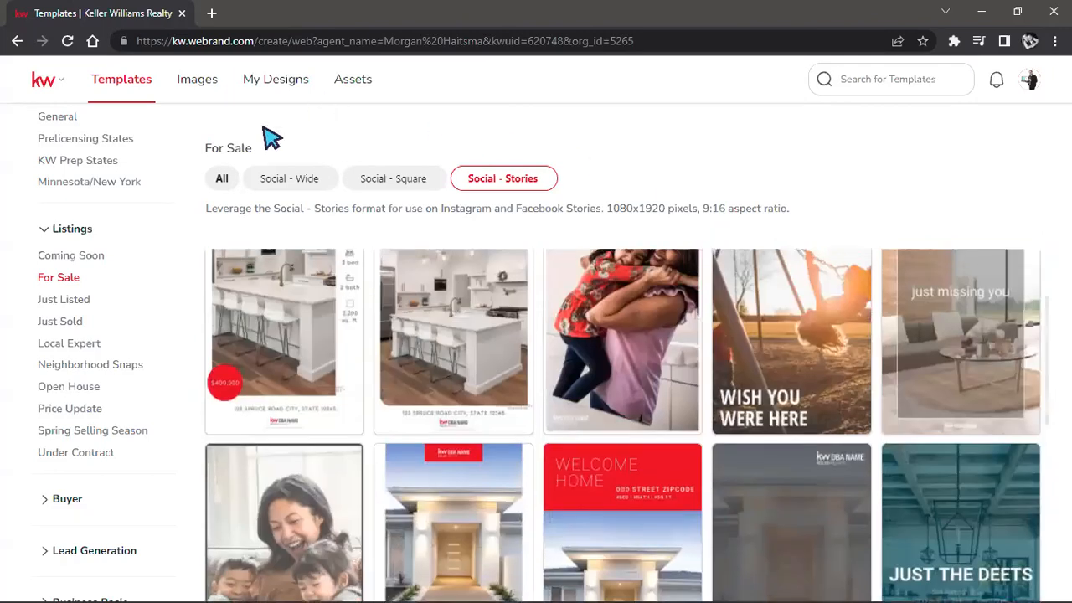
Step: Expand the Buyer category and view its Neighborhood Snaps templates
scroll(63, 276, "down", 3)
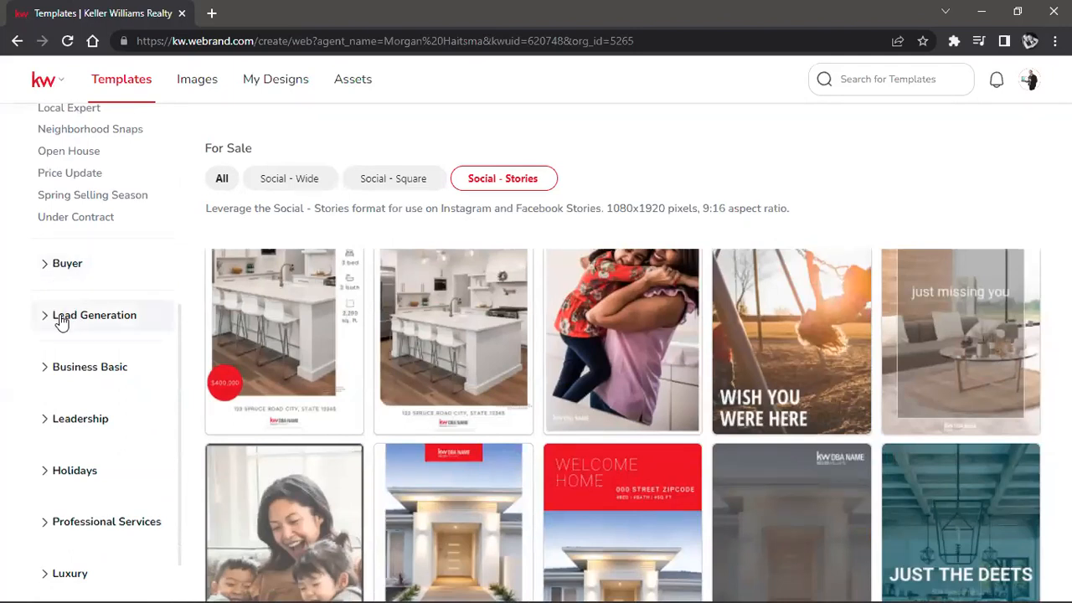
left_click(54, 263)
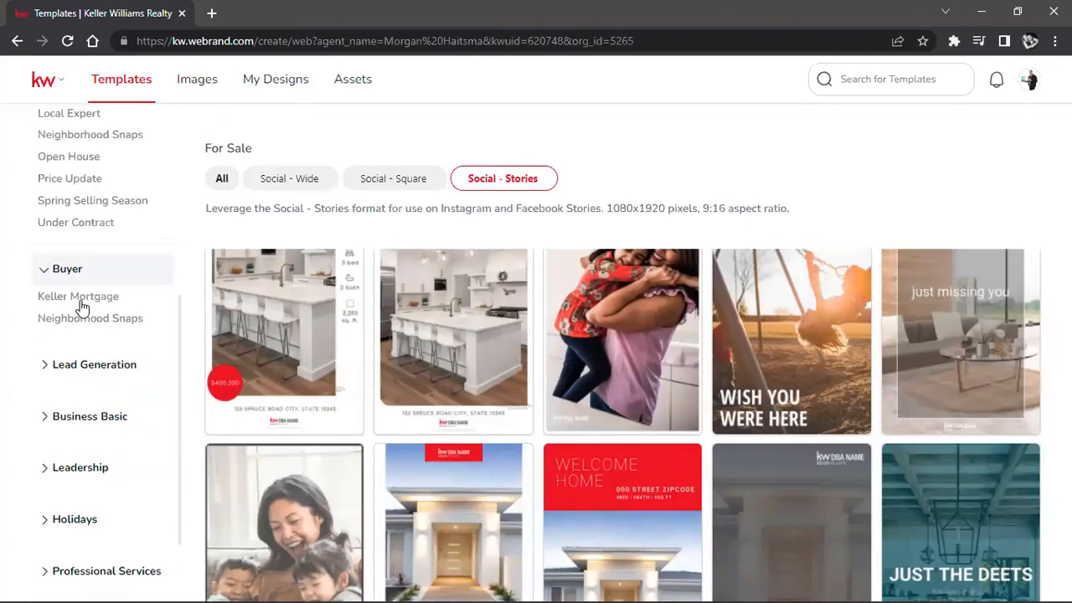
scroll(80, 310, "up", 2)
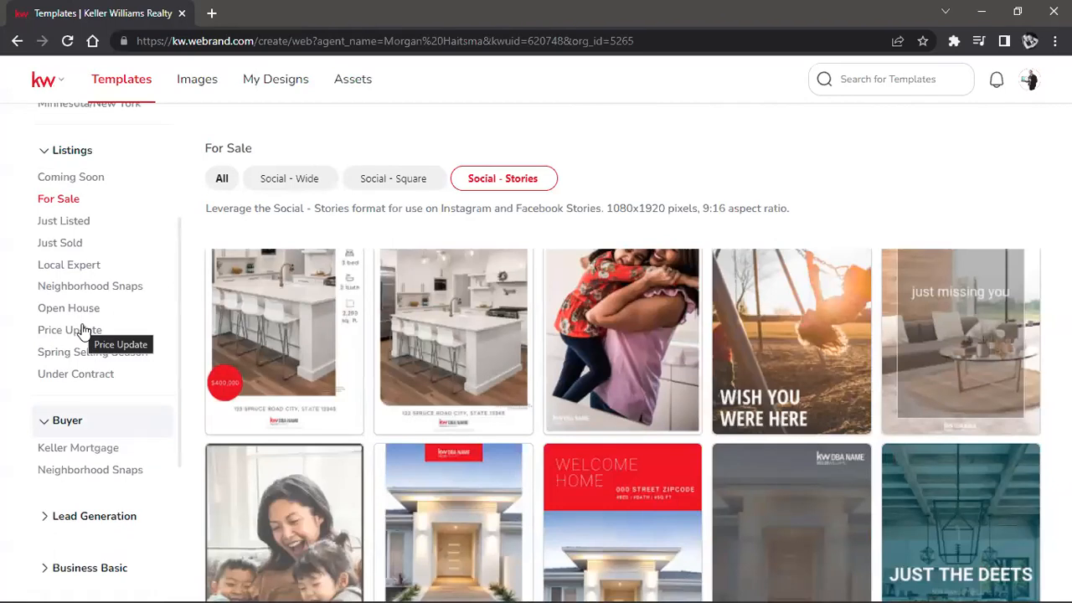
left_click(71, 473)
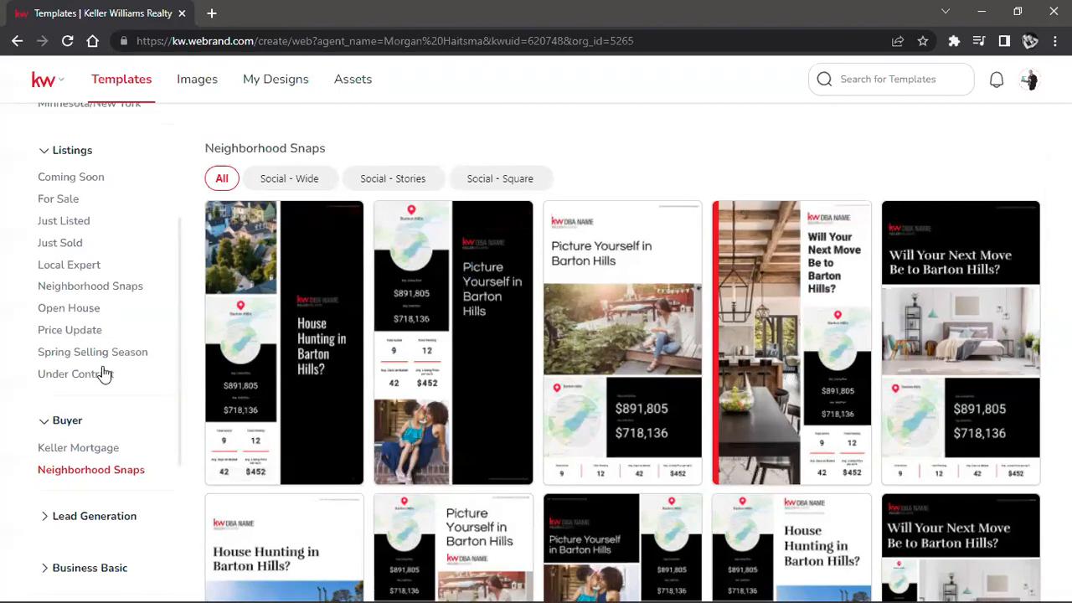
Step: Browse the Client Testimonial templates under Lead Generation, and return to the Buyer category's Neighborhood Snaps templates
scroll(103, 374, "down", 2)
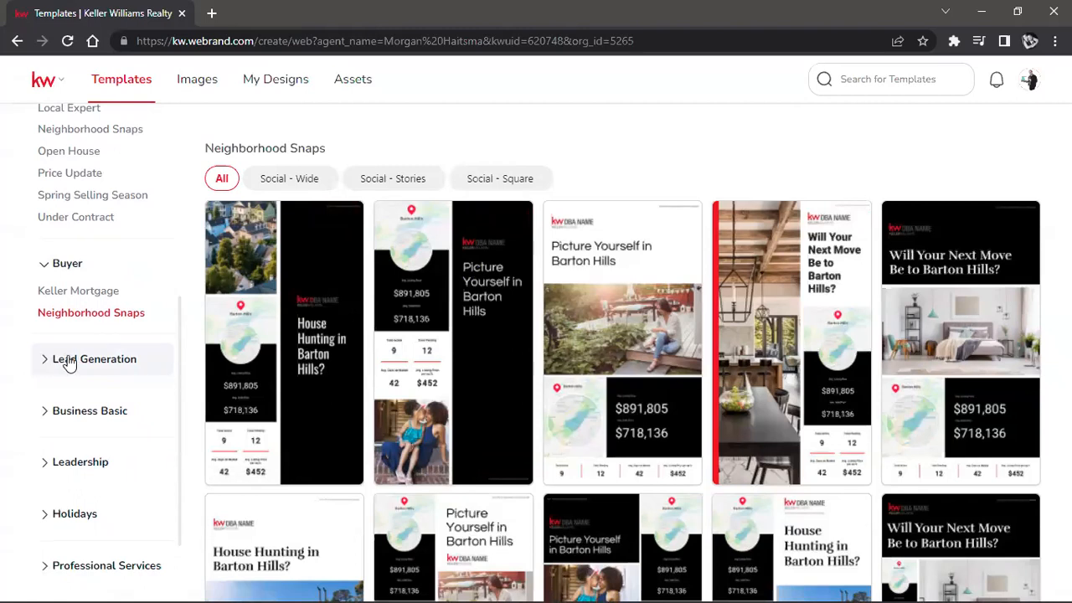
left_click(70, 362)
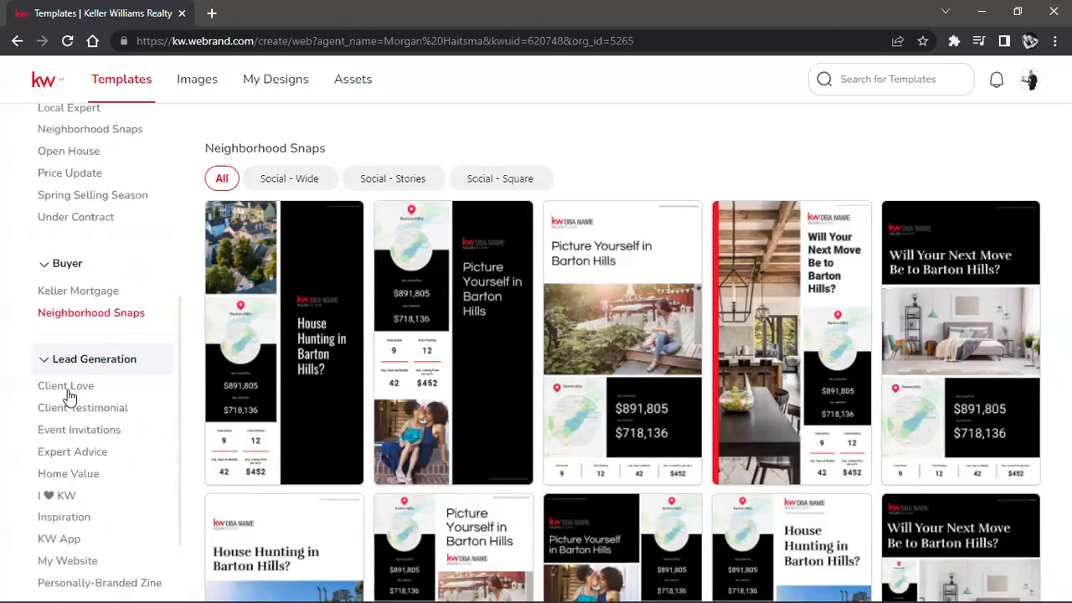
scroll(67, 391, "down", 1)
left_click(75, 329)
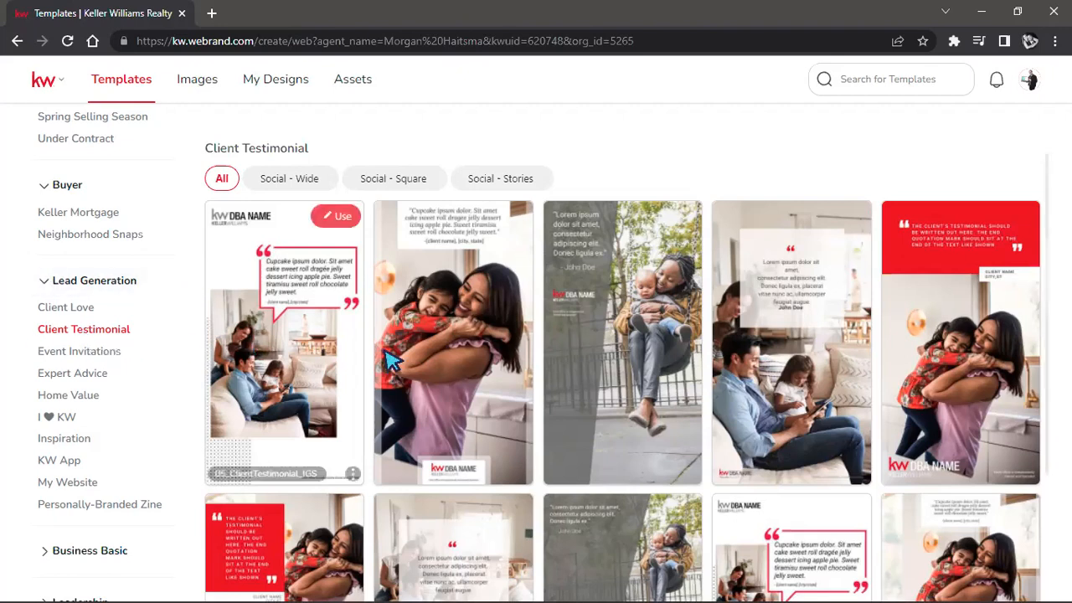
scroll(392, 360, "down", 2)
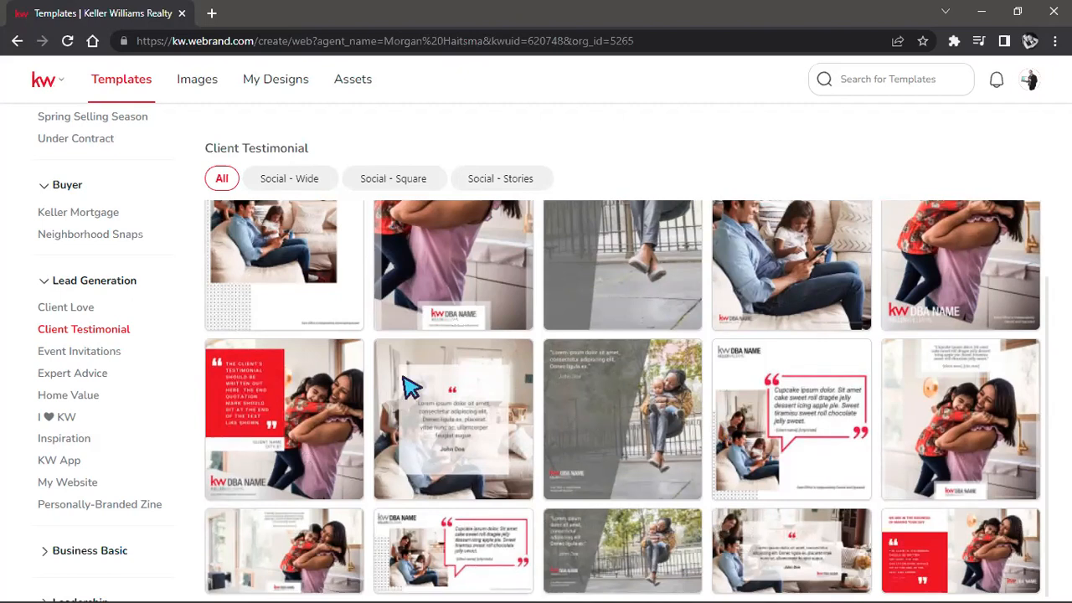
left_click(114, 237)
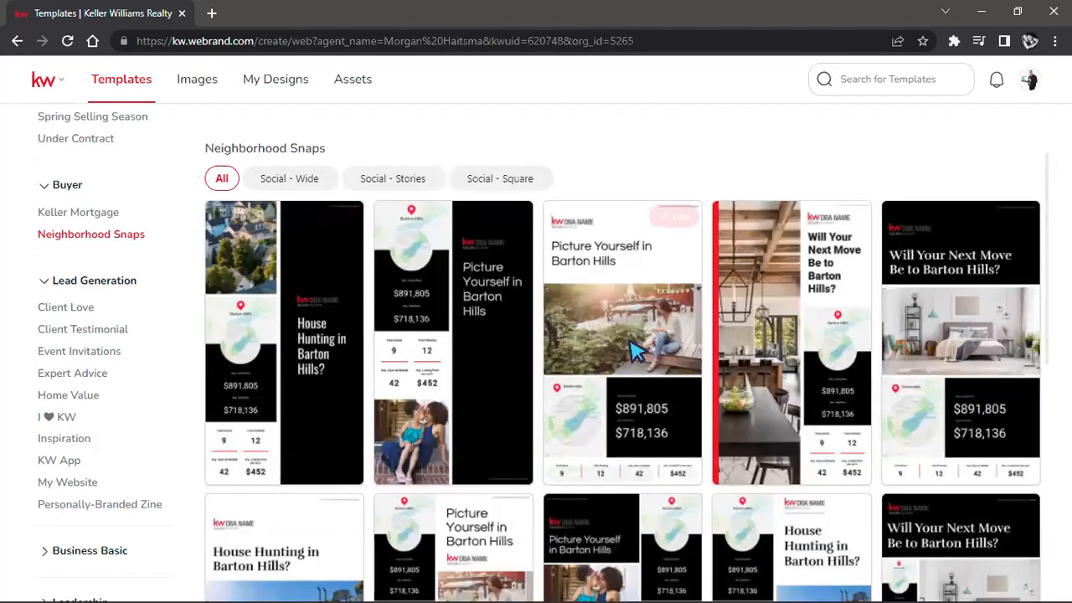
Step: Filter the Neighborhood Snaps templates to the Social - Wide format and highlight the pixel dimensions in its description
mouse_move(632, 352)
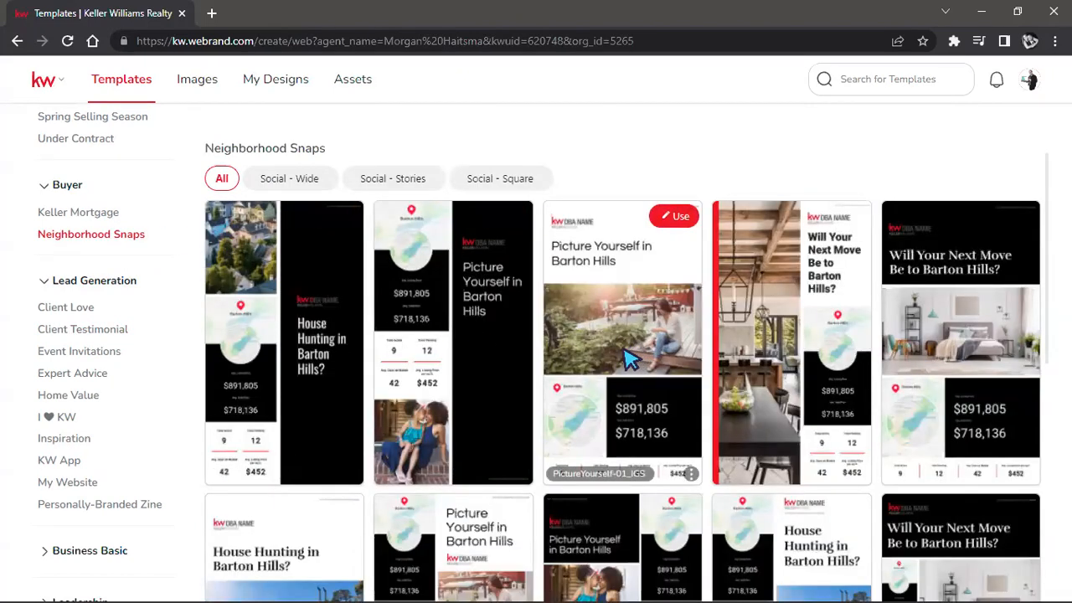
left_click(288, 180)
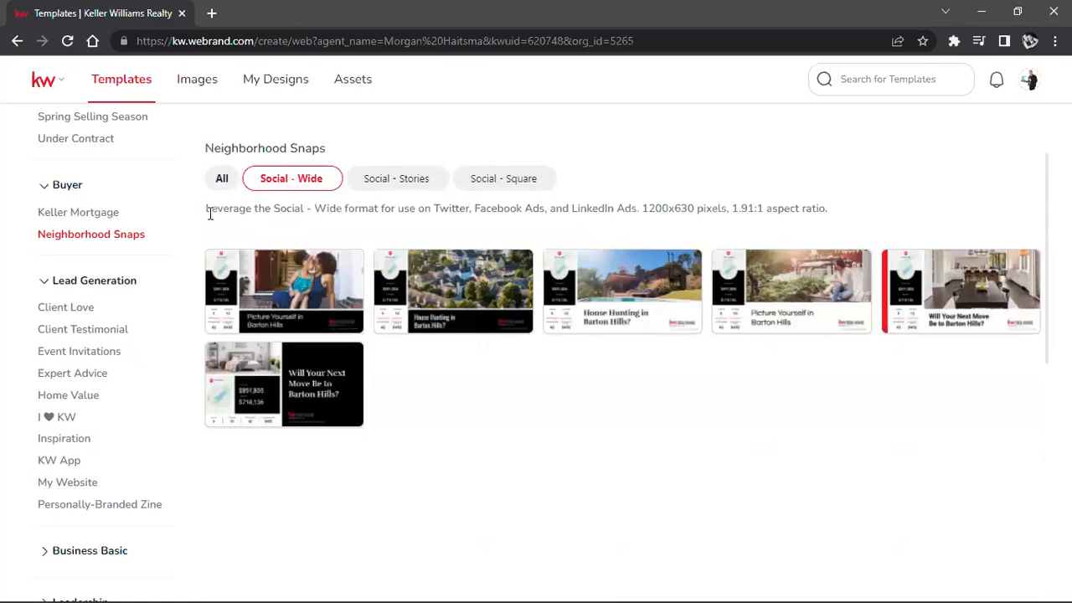
left_click_drag(207, 212, 640, 207)
left_click(685, 206)
left_click_drag(642, 207, 699, 213)
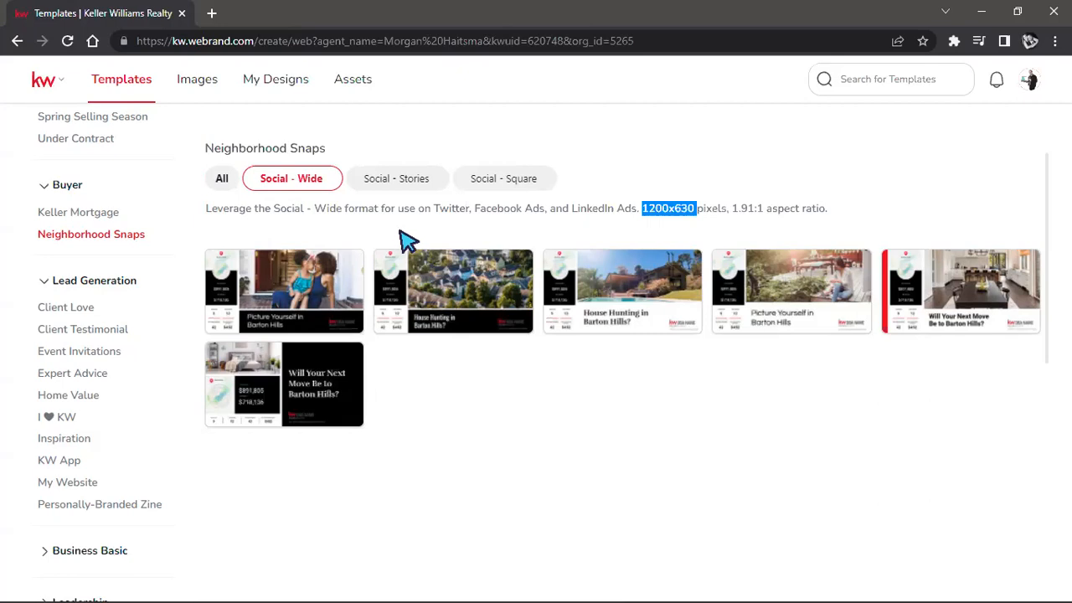
Step: Open the NextMove-01_FB template with the bedroom photo in the design editor
mouse_move(306, 311)
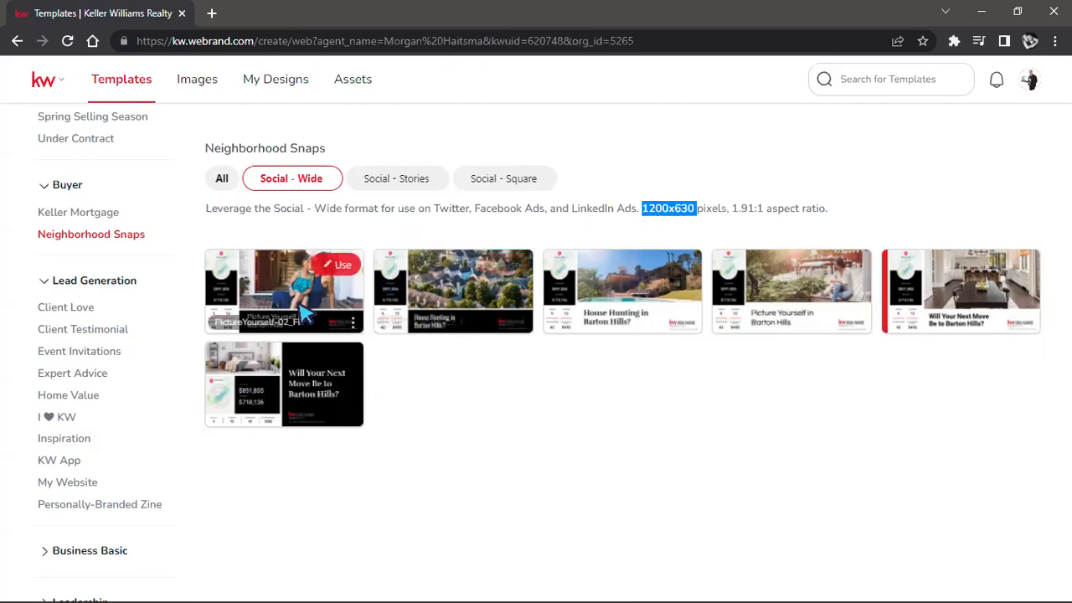
mouse_move(312, 352)
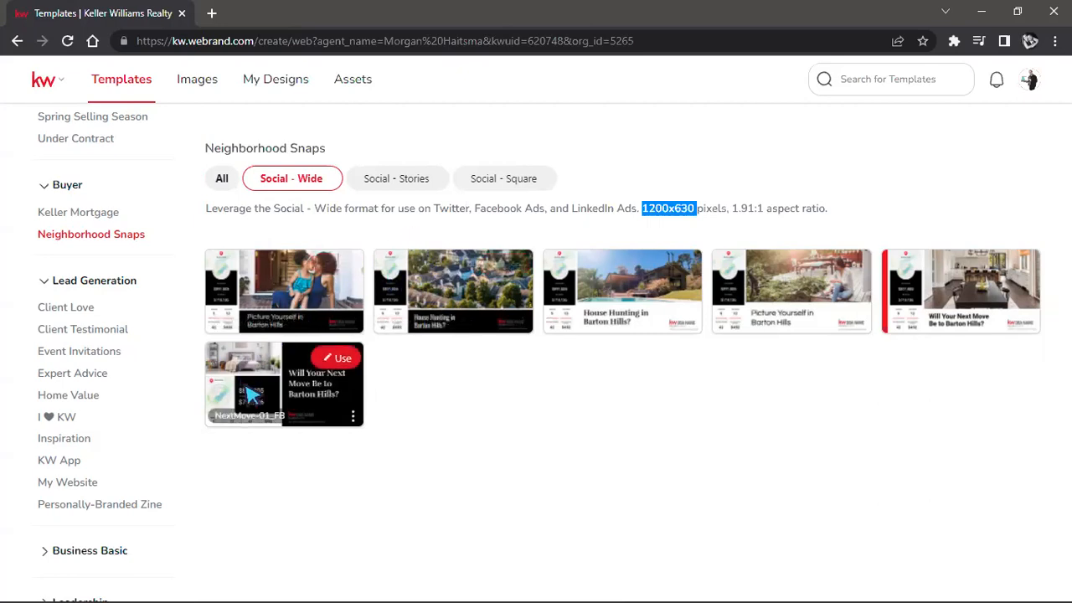
left_click(336, 360)
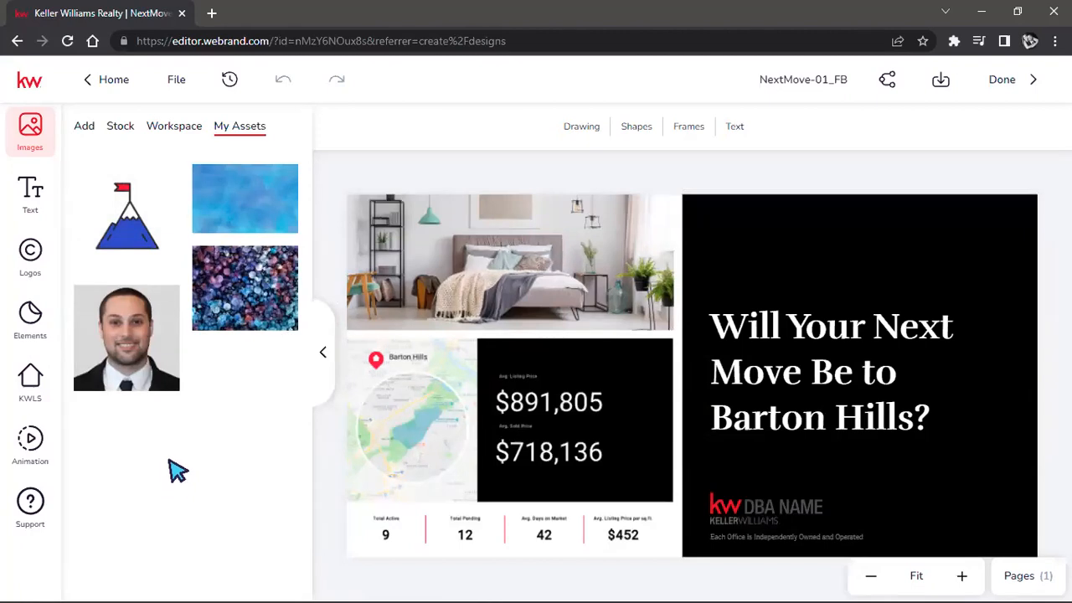
Step: Edit the headline text to read "Will Your Next Move Be To Oregon?"
left_click(804, 336)
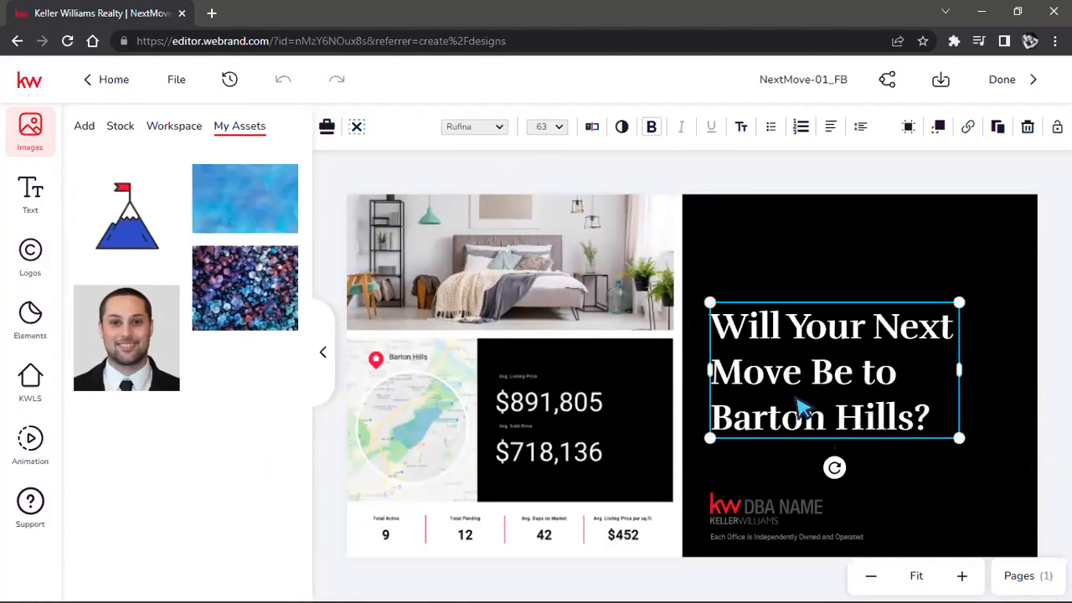
double_click(841, 388)
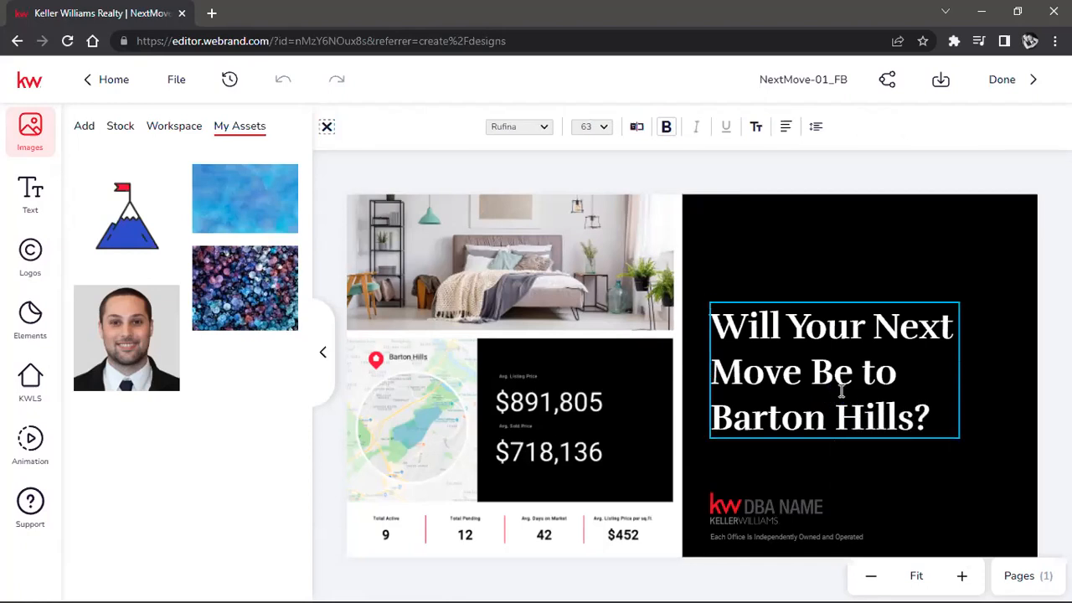
left_click(846, 395)
left_click_drag(912, 416, 818, 377)
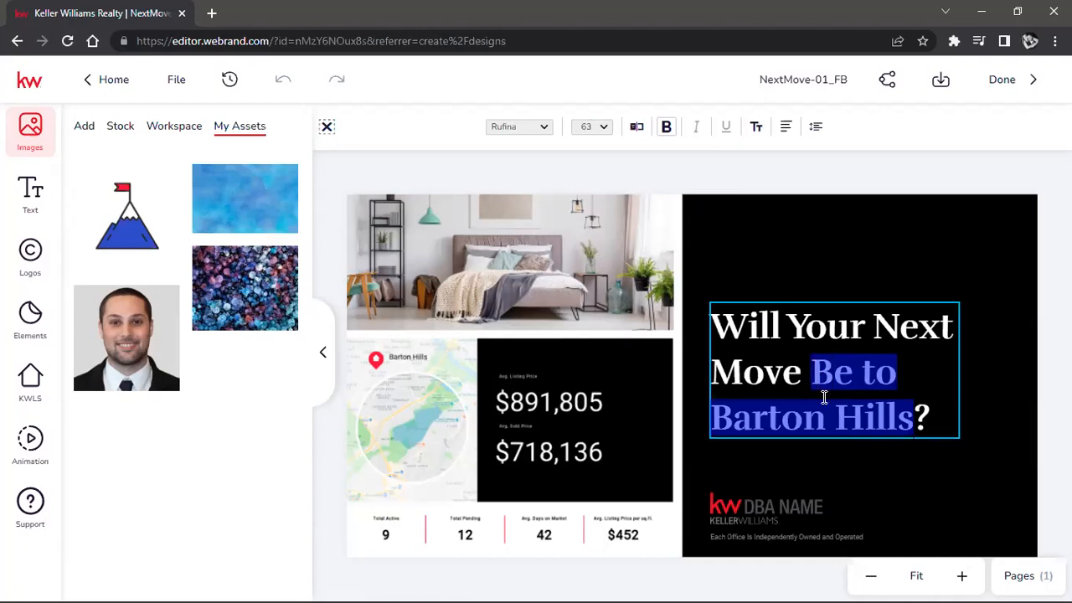
type("Oregon?")
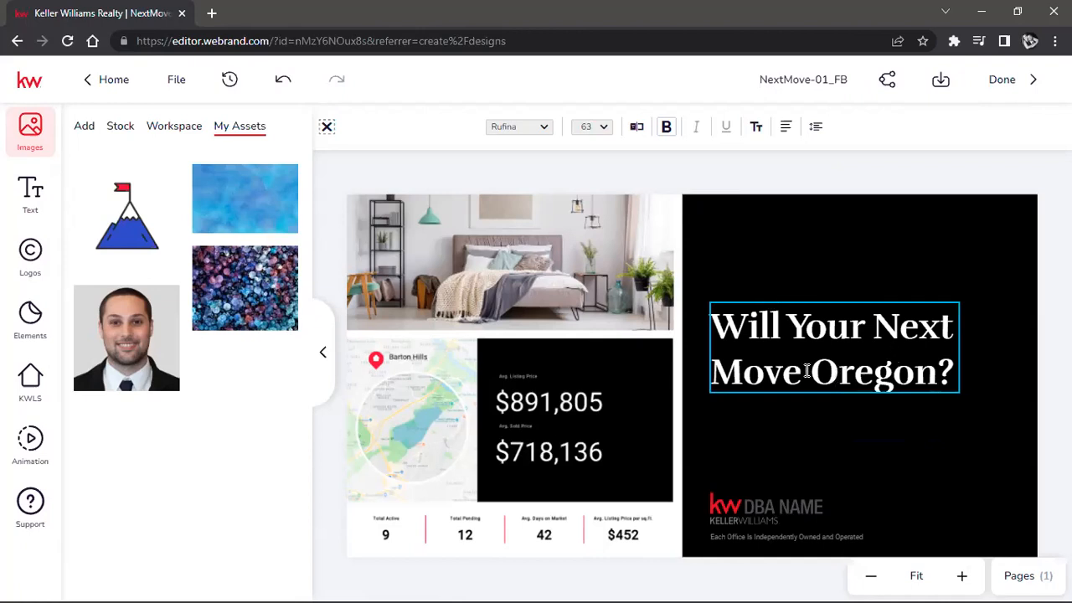
left_click(812, 392)
type("Be")
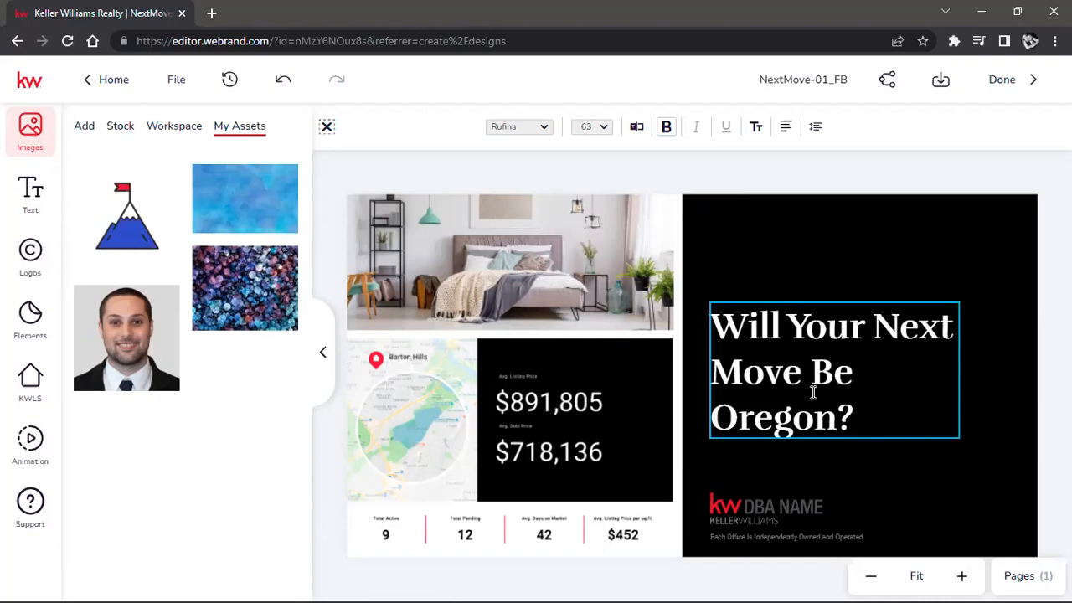
type(" To")
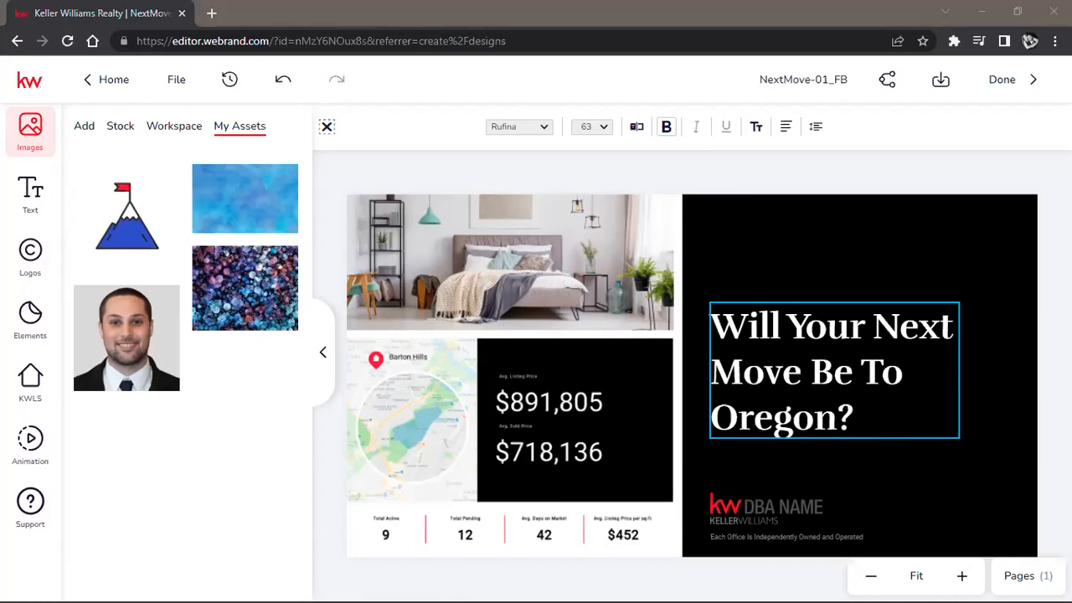
Step: Replace "Oregon" with "Eugene" in the headline and finish editing the text
left_click(836, 409)
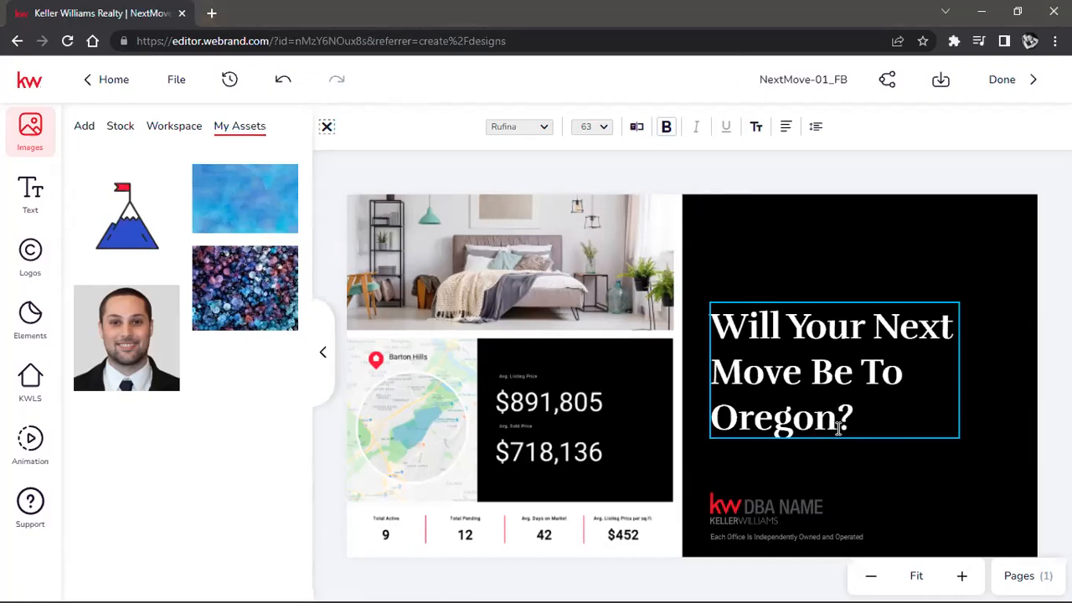
key("BackSpace")
key("BackSpace")
key("BackSpace")
key("BackSpace")
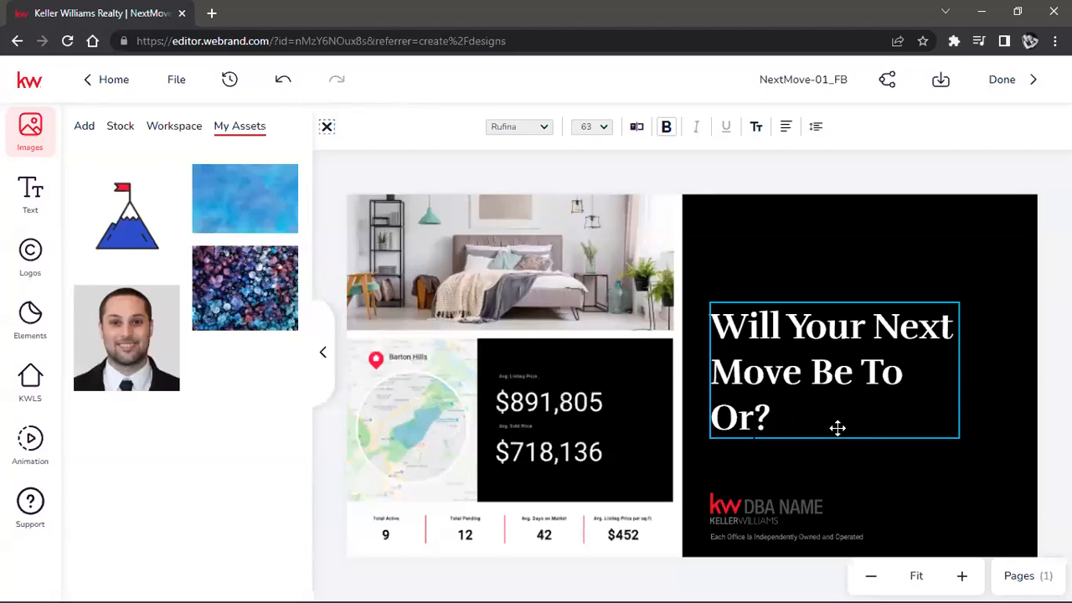
key("BackSpace")
key("BackSpace")
type("Eugene?")
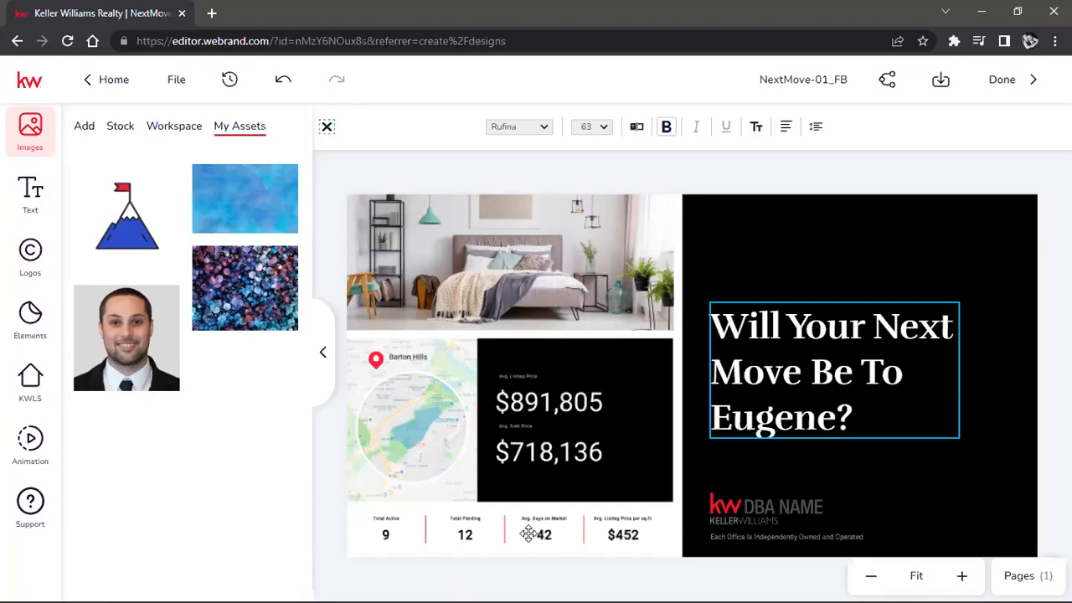
left_click(575, 438)
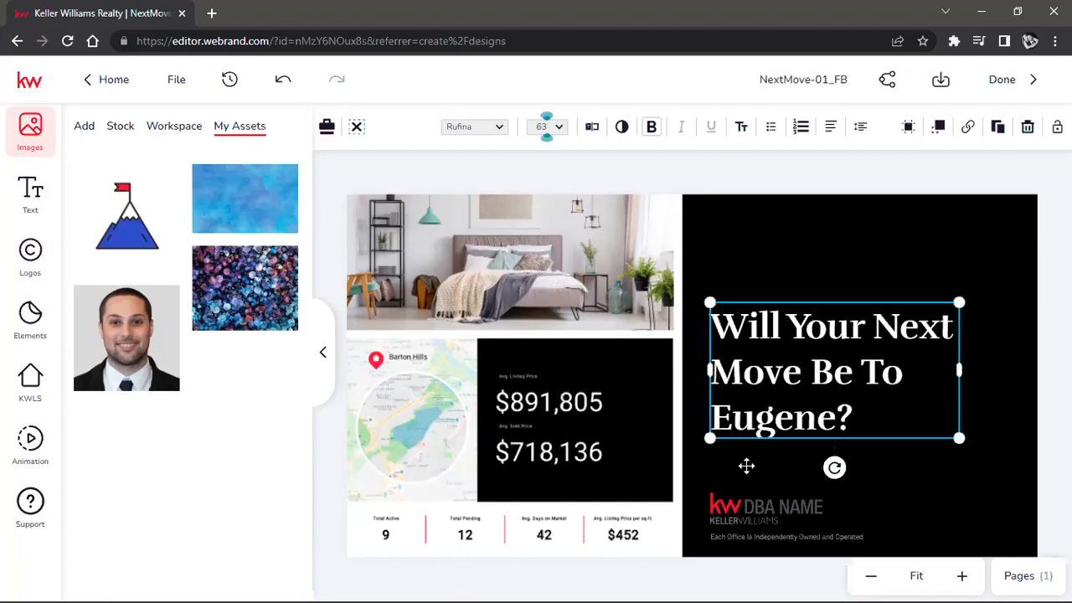
Step: Select the Barton Hills market snapshot on the design and search the KWLS Snapshots by neighborhood name for "eugene"
left_click(628, 464)
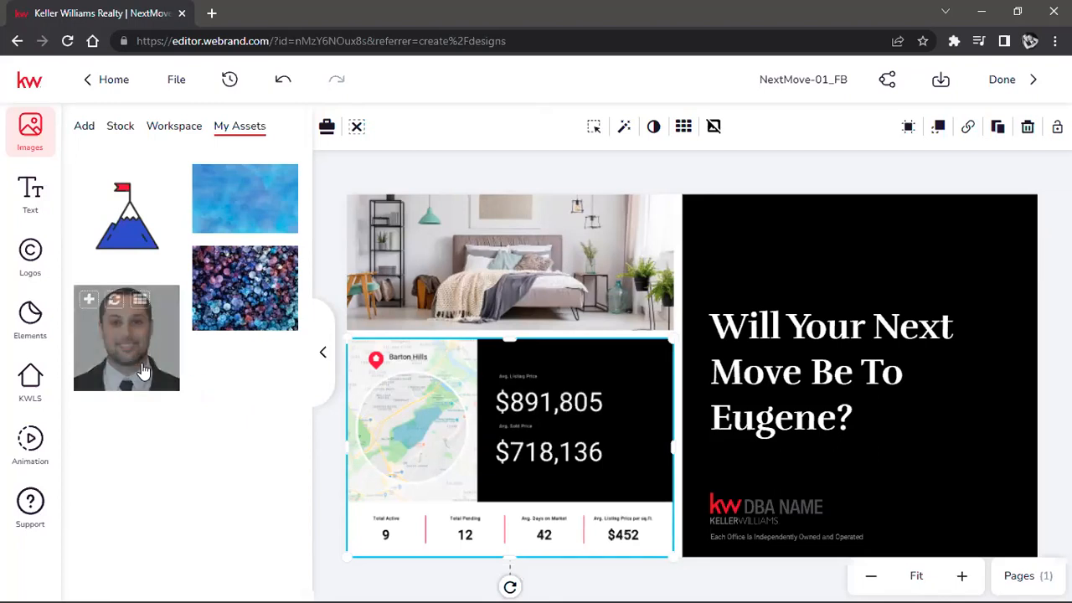
left_click(28, 383)
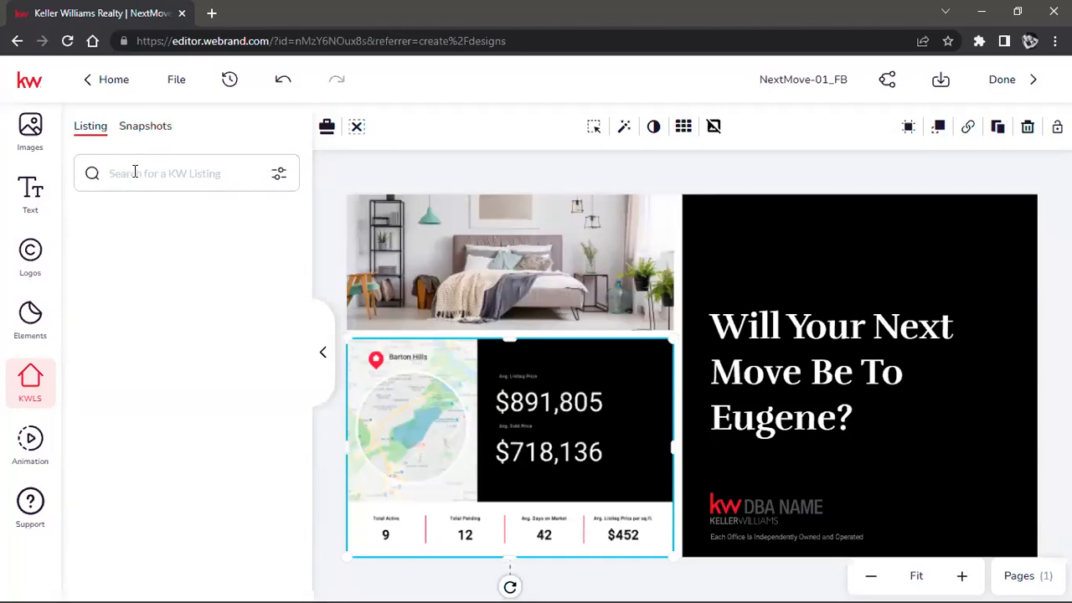
left_click(132, 133)
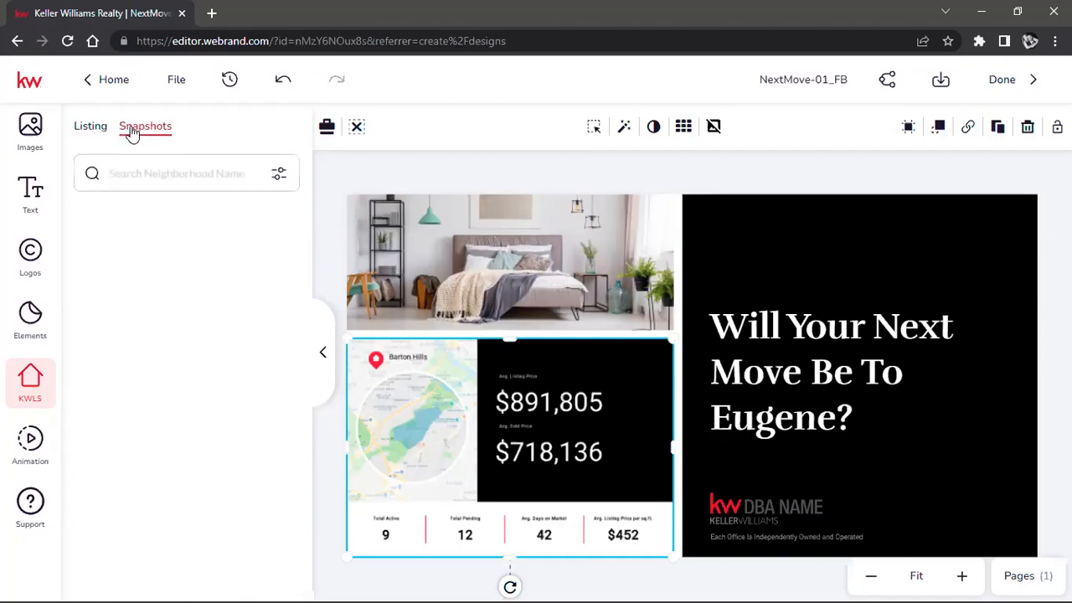
left_click(155, 176)
type("eugene")
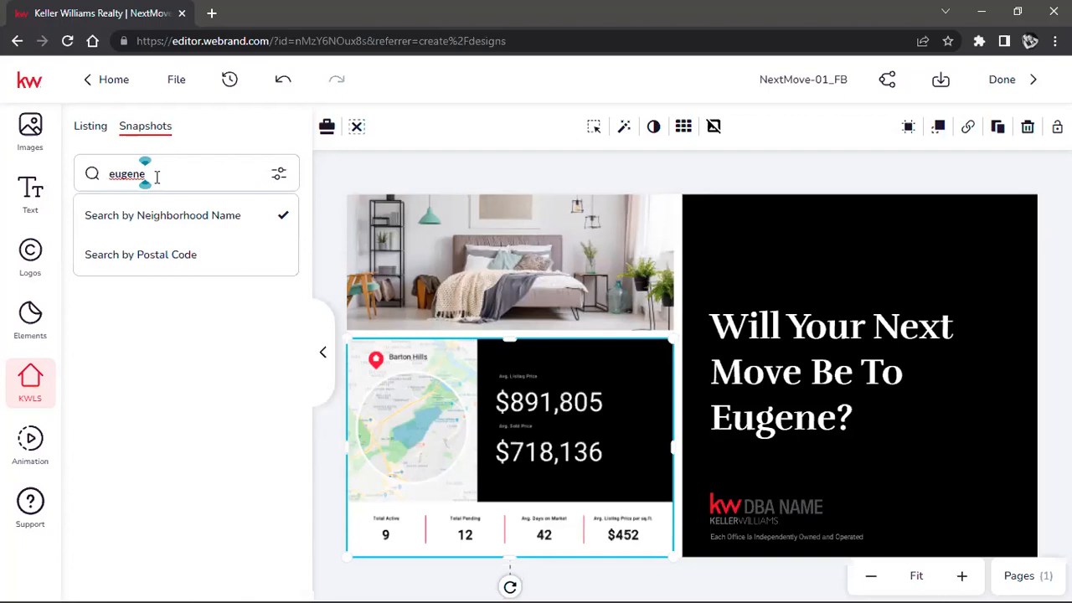
key("Return")
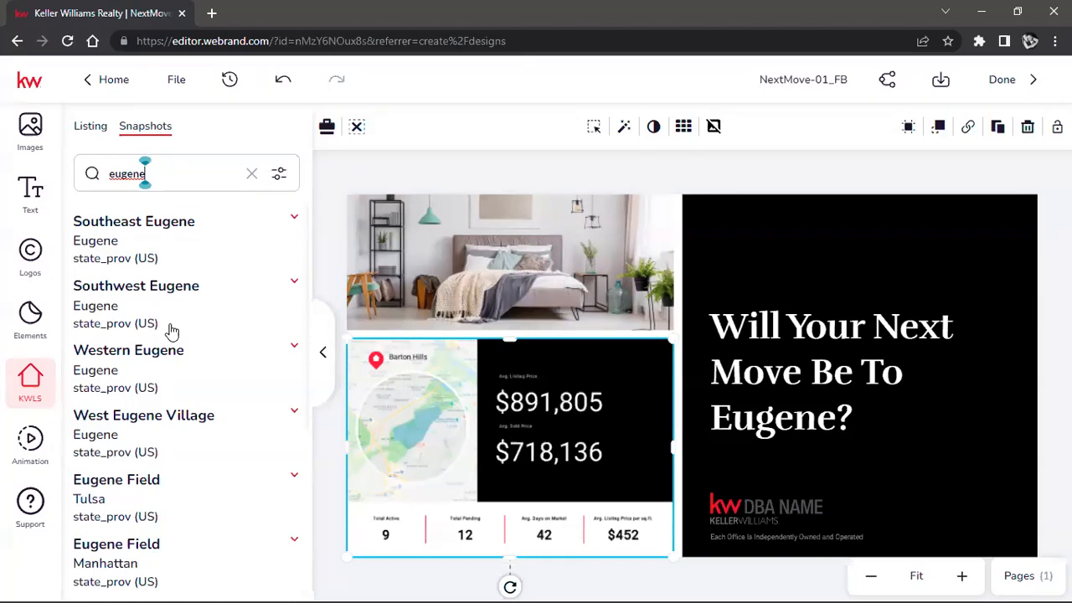
Step: Expand the Western Eugene result and replace the Barton Hills snapshot with its wide snapshot
left_click(170, 355)
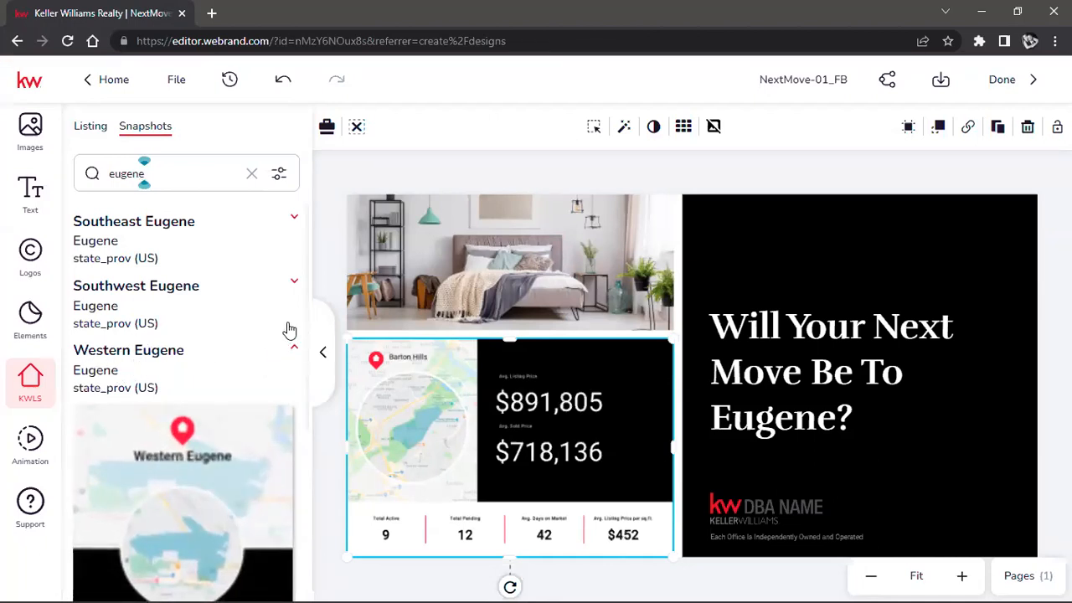
scroll(205, 377, "down", 6)
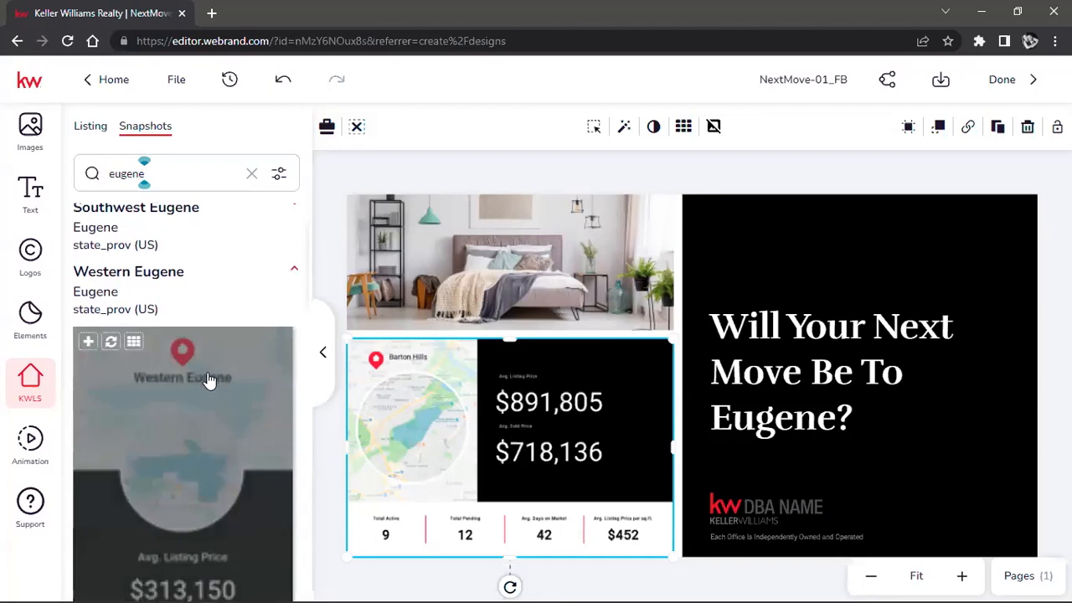
scroll(196, 382, "down", 5)
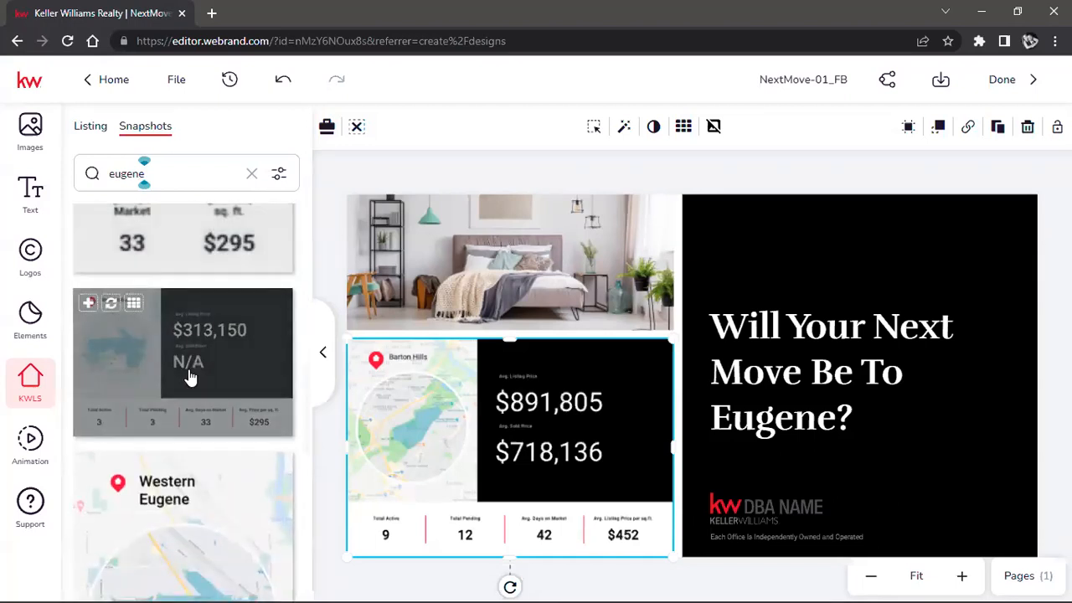
scroll(174, 394, "up", 2)
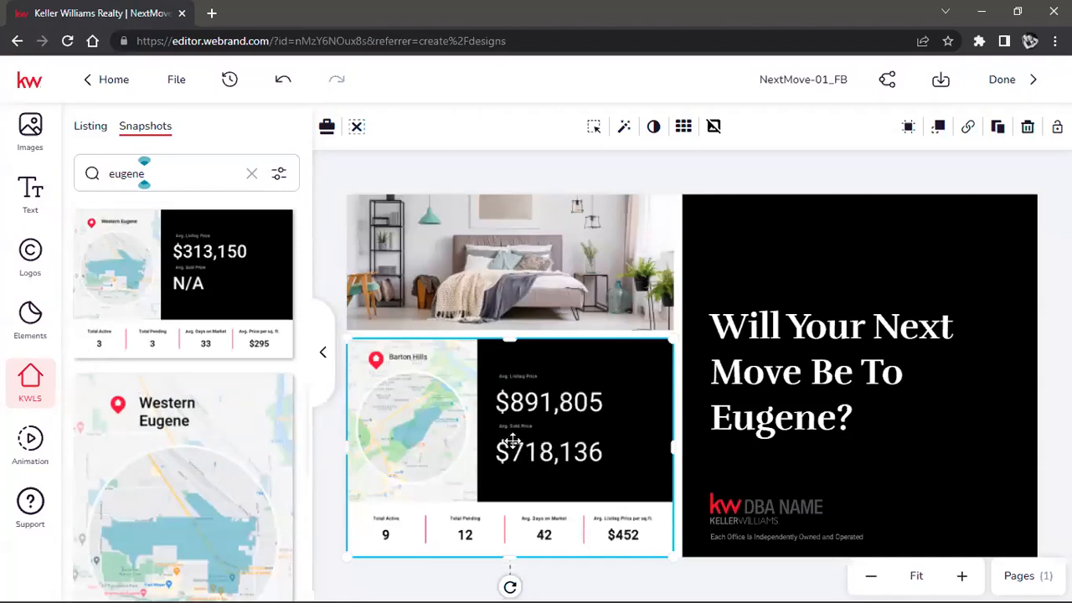
scroll(243, 428, "up", 2)
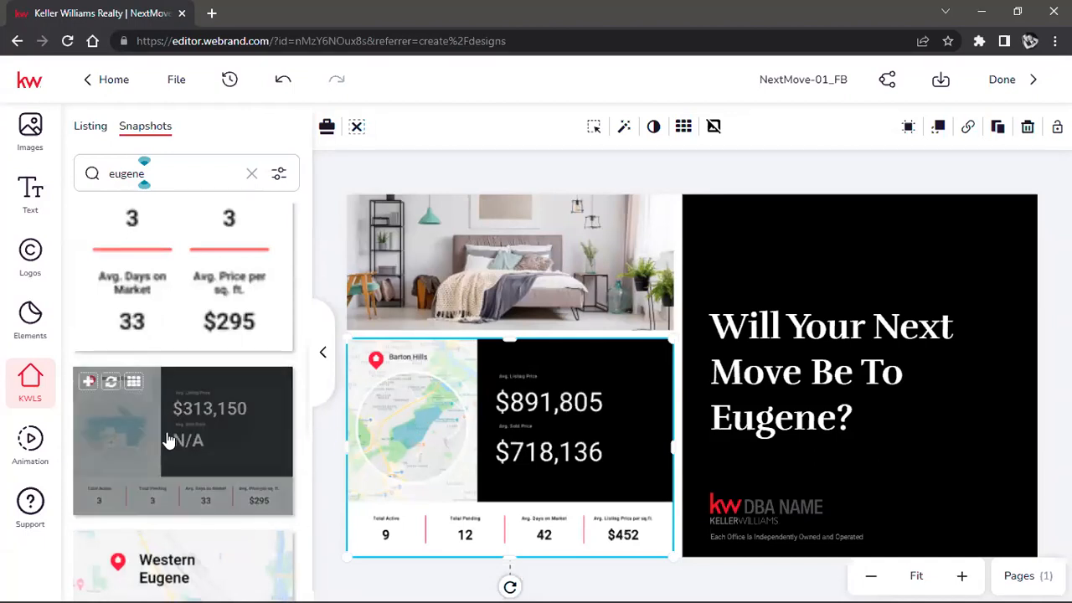
left_click_drag(143, 440, 464, 404)
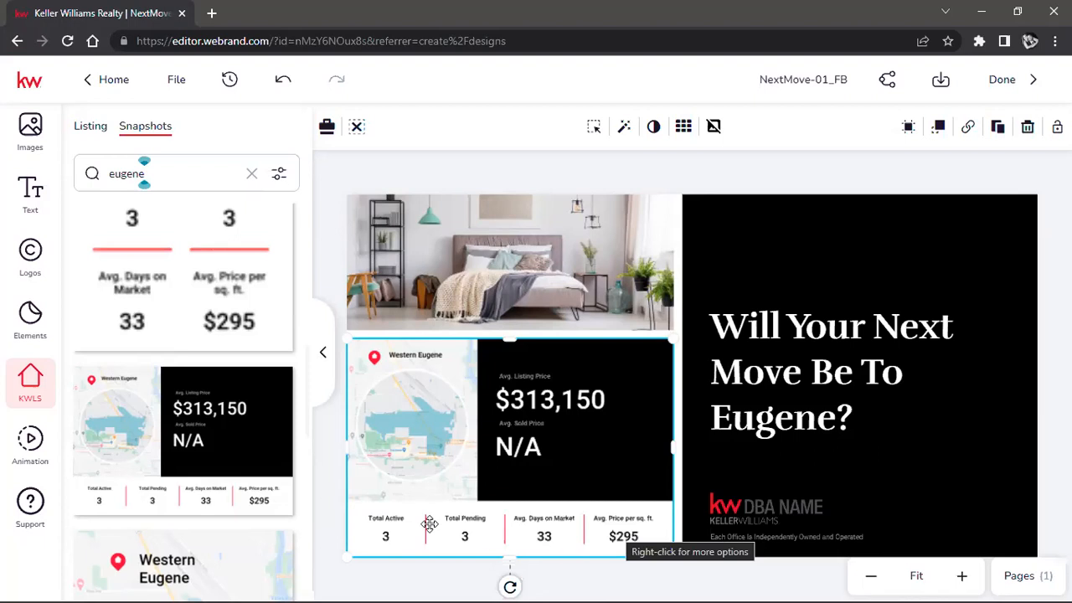
Step: Expand the Southwest Eugene result, swap the design's market snapshot for its wide snapshot, and deselect it
mouse_move(272, 453)
scroll(272, 453, "down", 6)
scroll(259, 466, "up", 3)
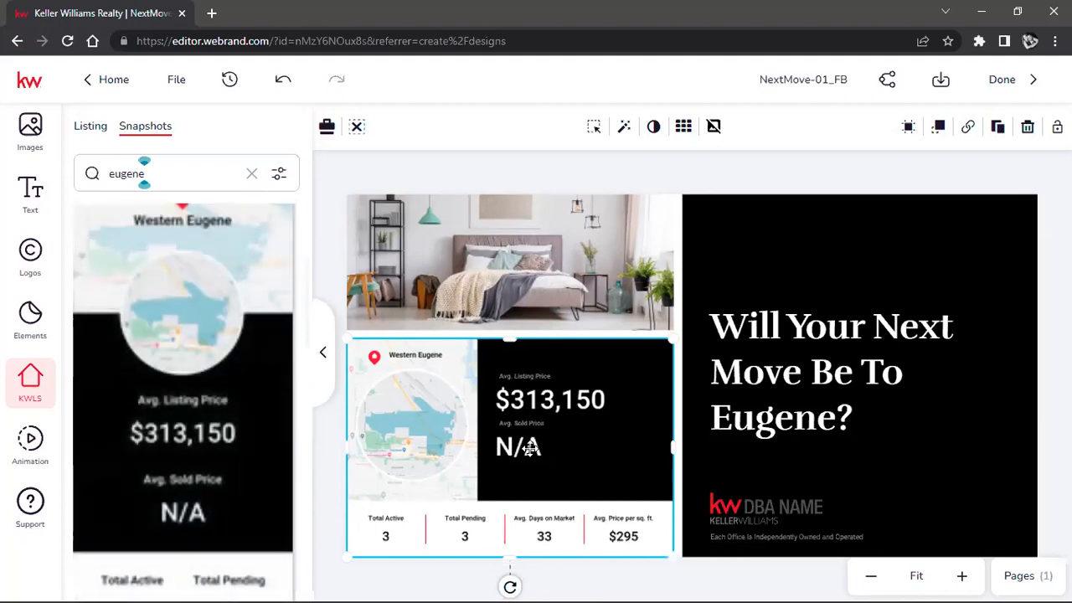
scroll(142, 402, "up", 3)
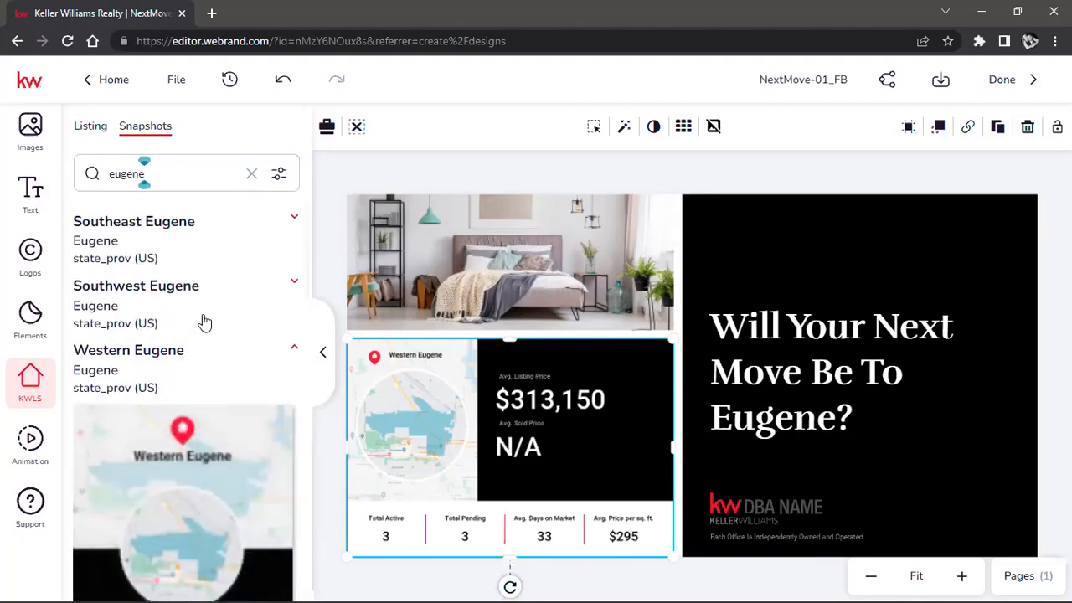
left_click(294, 282)
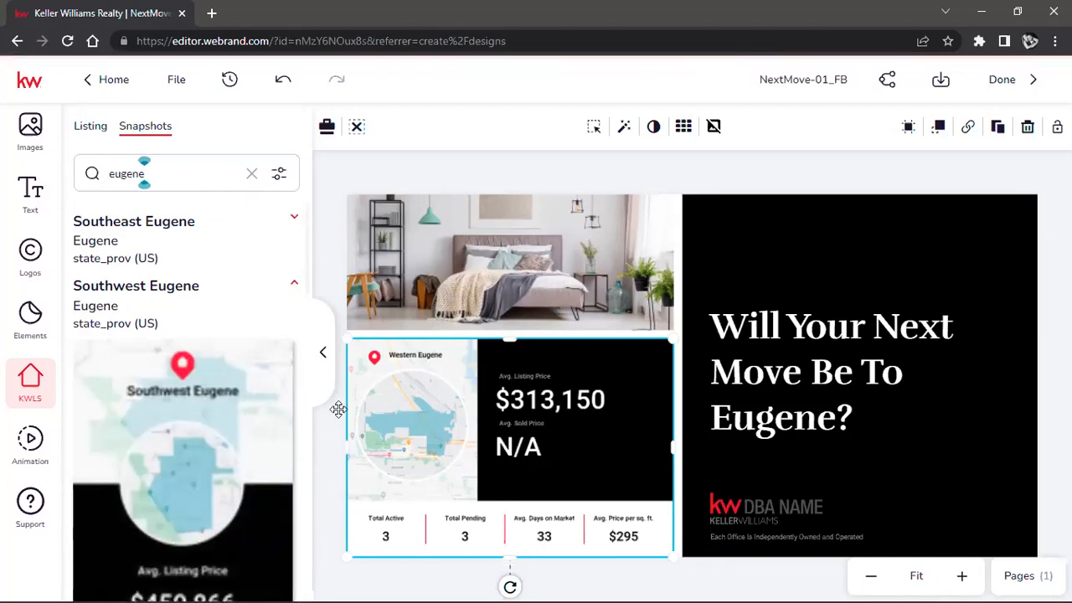
scroll(171, 392, "down", 3)
scroll(226, 428, "down", 2)
scroll(209, 427, "down", 6)
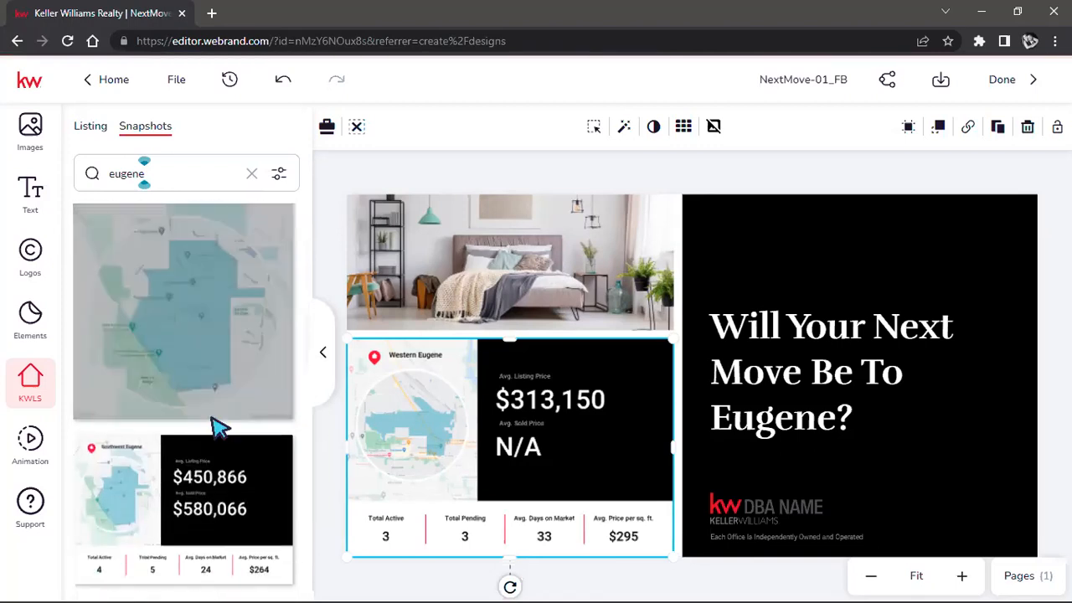
left_click(285, 452)
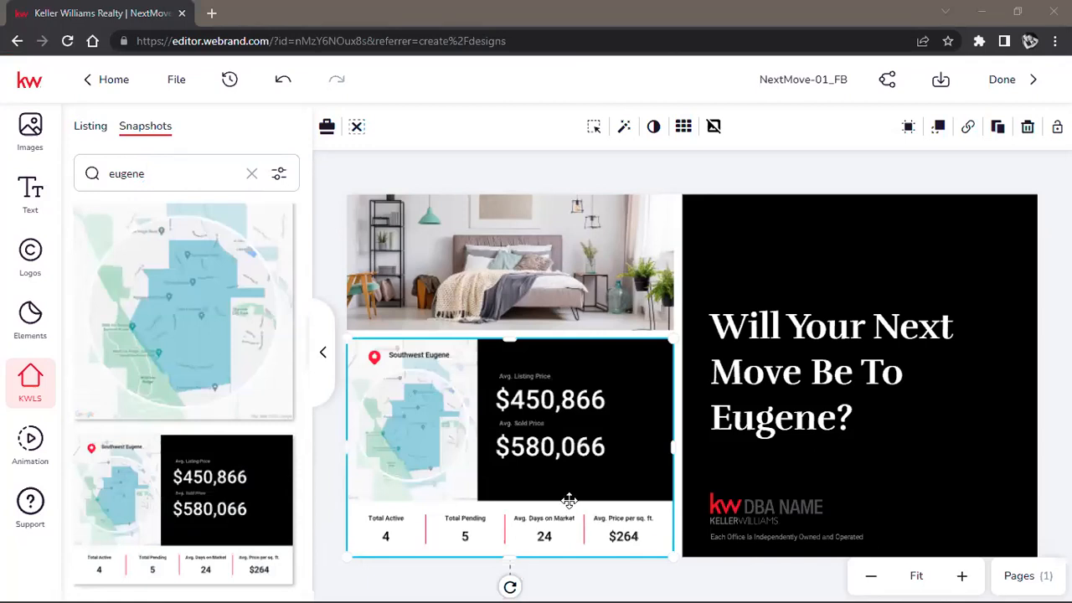
left_click(532, 176)
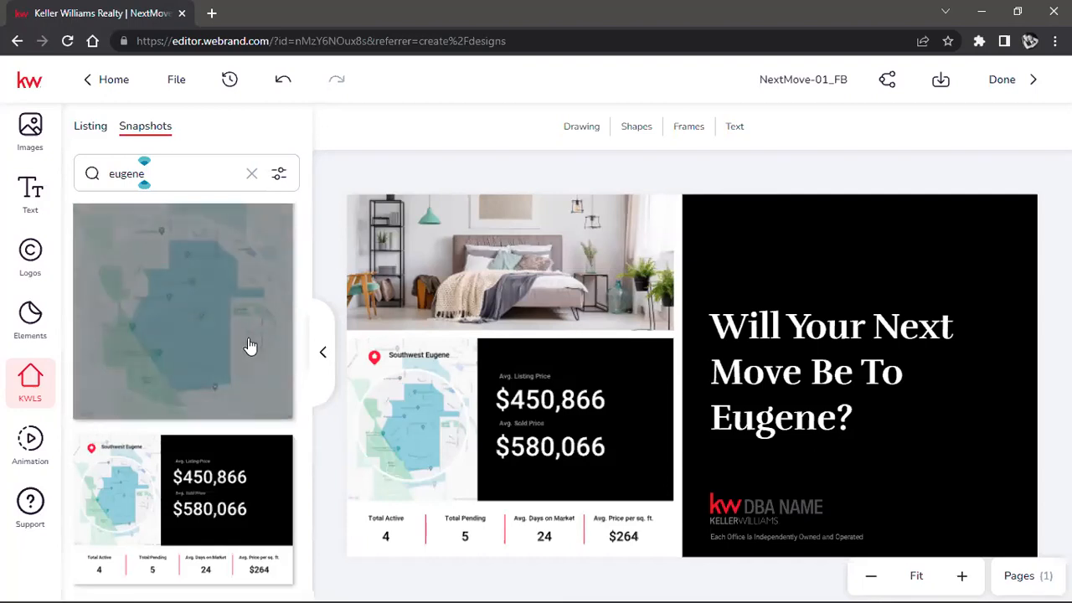
scroll(248, 335, "down", 5)
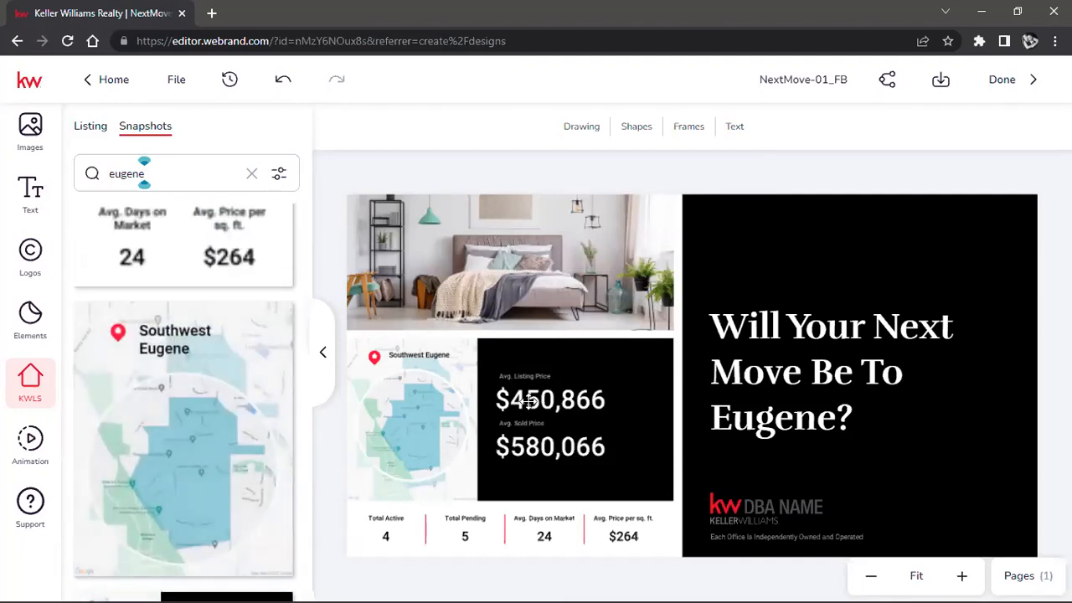
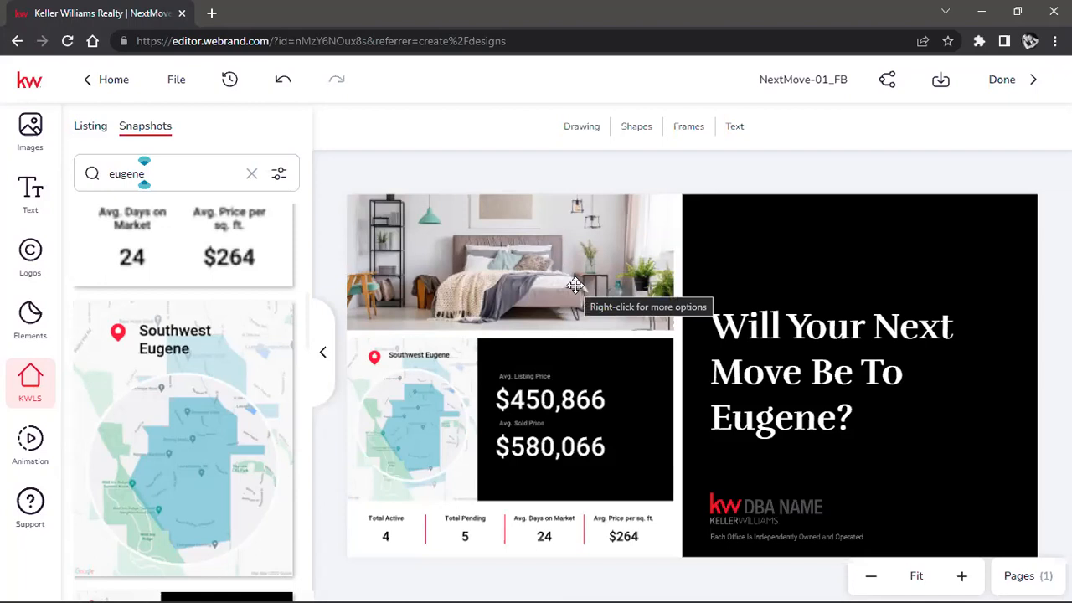
Step: Rename the design as "SE Eugene Design"
left_click(812, 81)
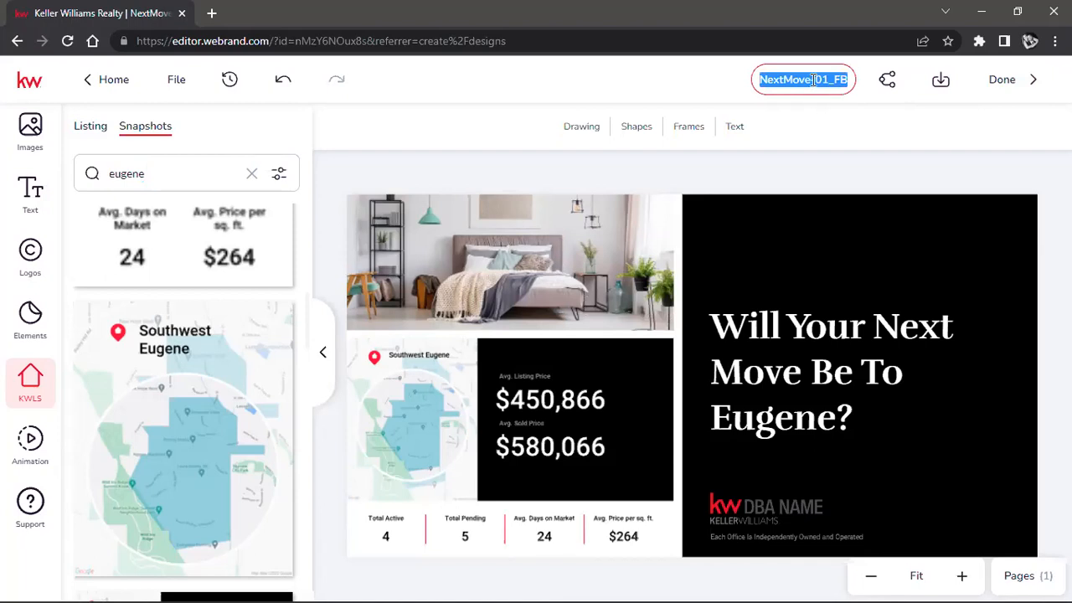
type("dE Eugene Desig")
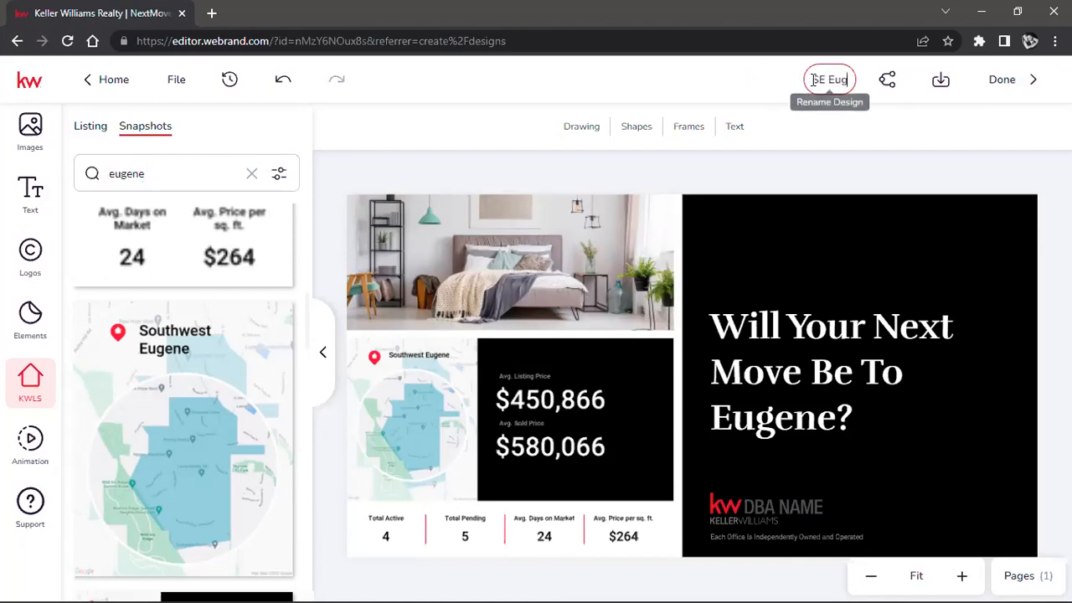
type("ne Design")
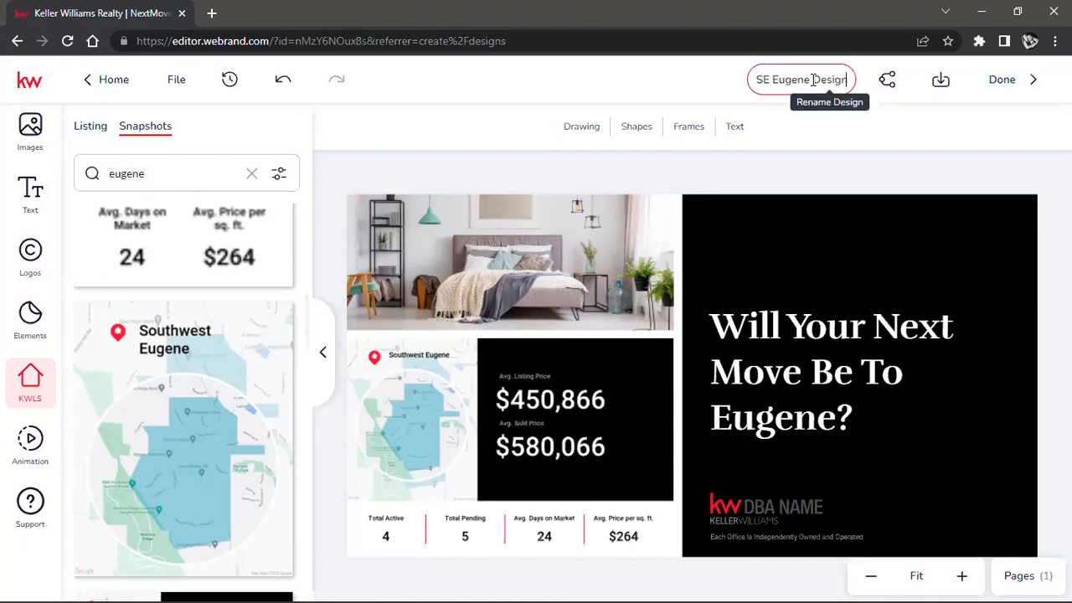
key("Return")
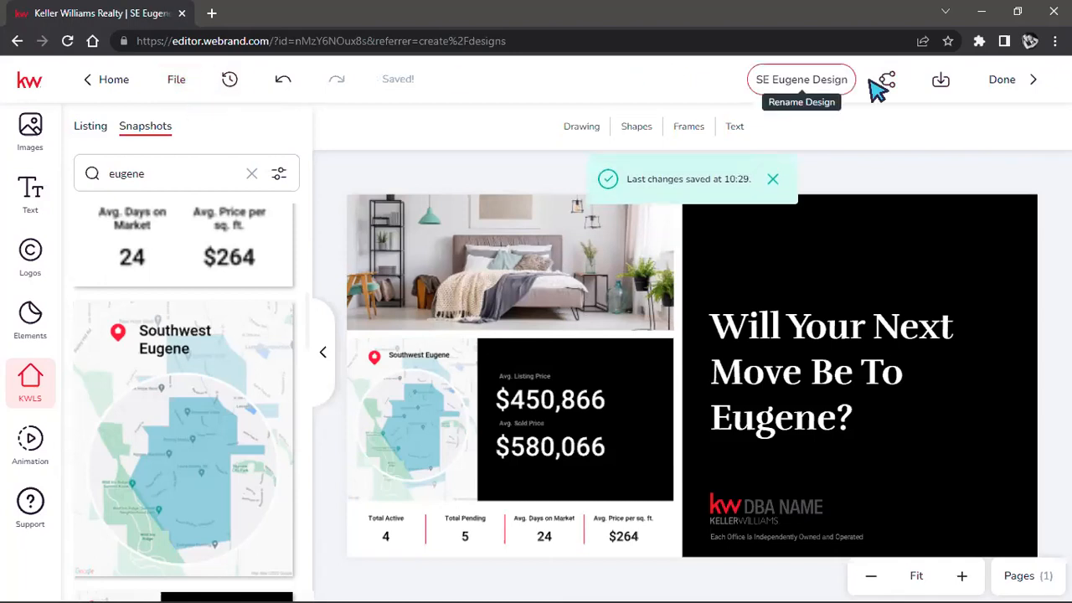
Step: Download the design as a PNG image
left_click(941, 81)
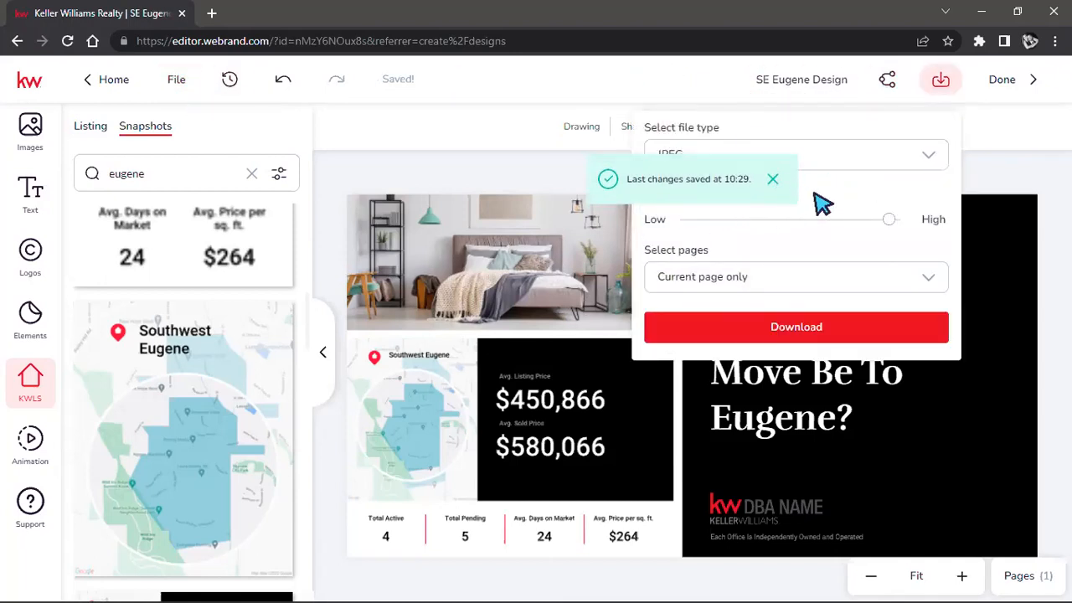
left_click(925, 166)
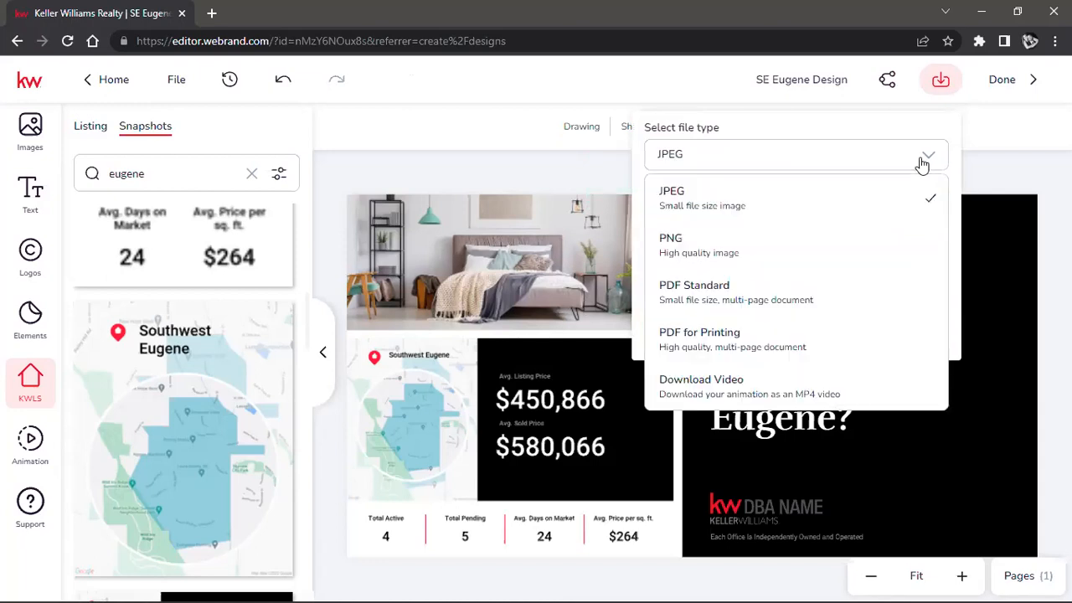
left_click(717, 242)
left_click_drag(898, 246, 917, 246)
left_click(695, 360)
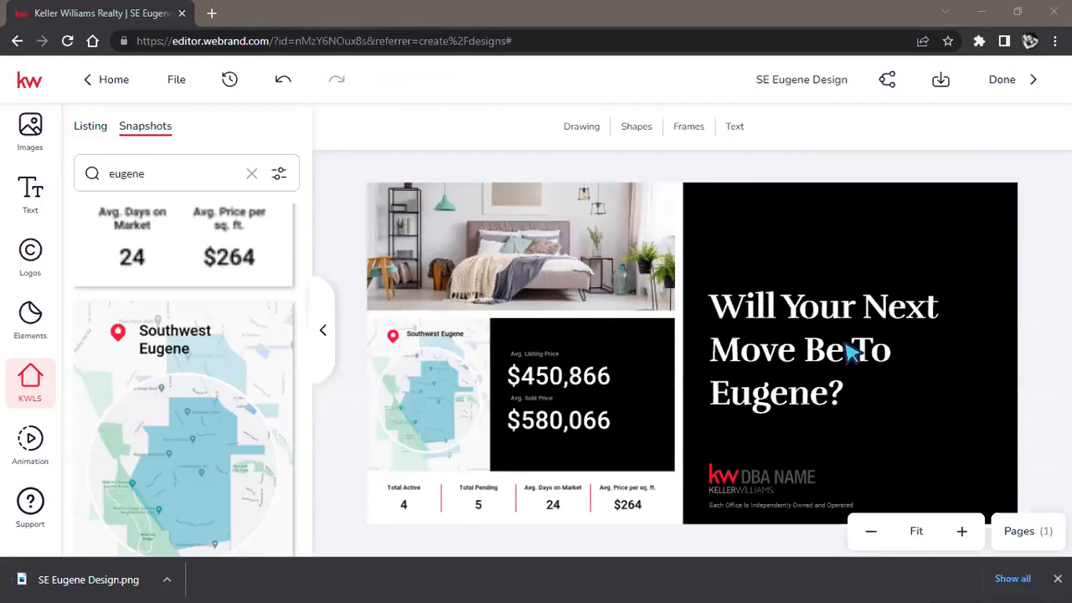
Step: Open the downloaded SE Eugene Design.png in Photos, check the finished image, and return to the design editor
left_click(89, 579)
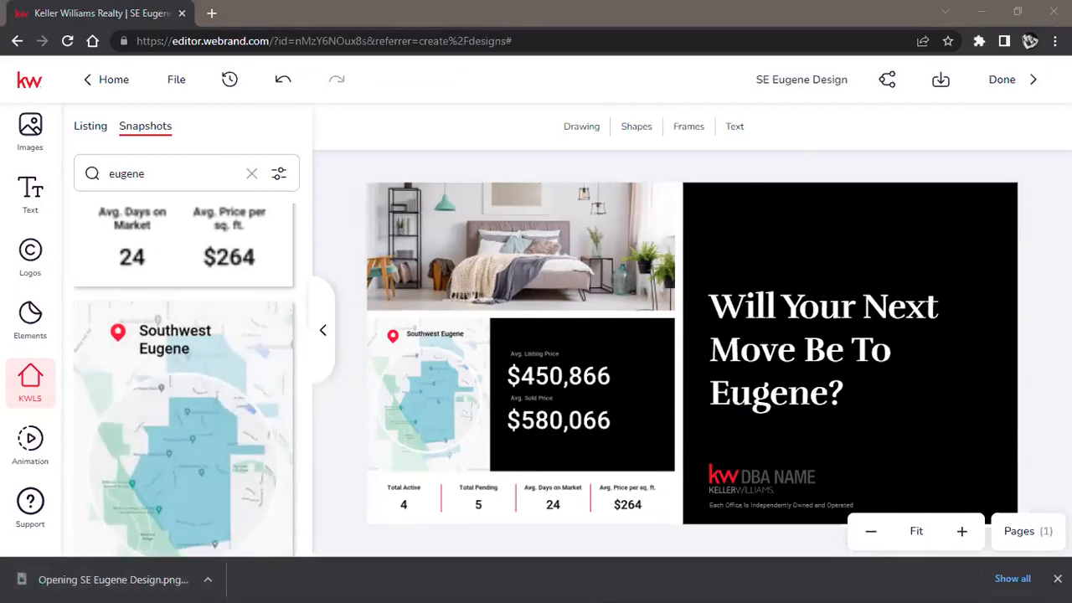
left_click(651, 107)
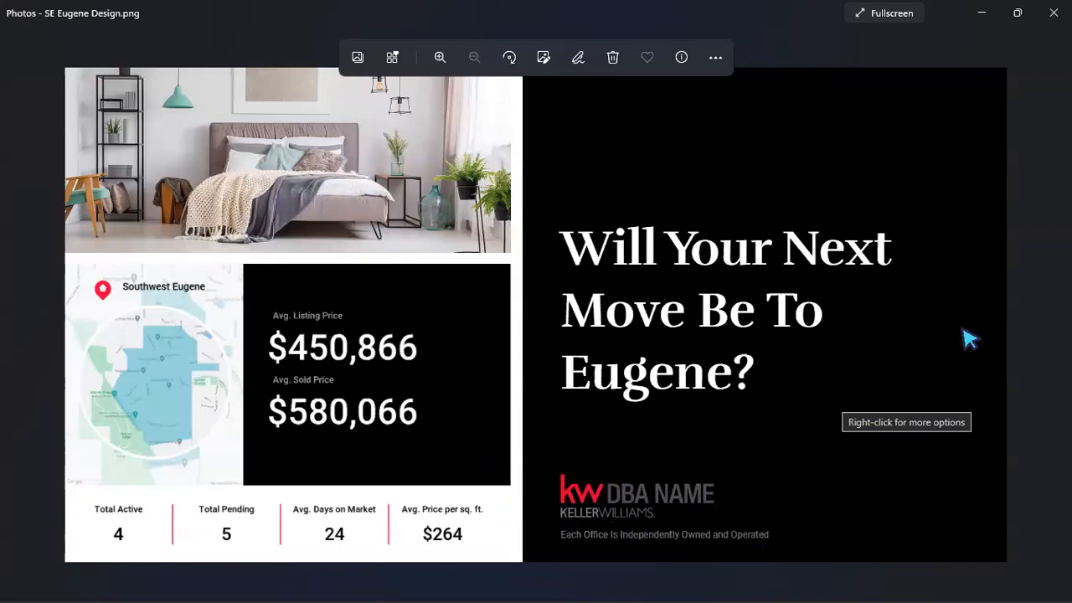
left_click(1020, 15)
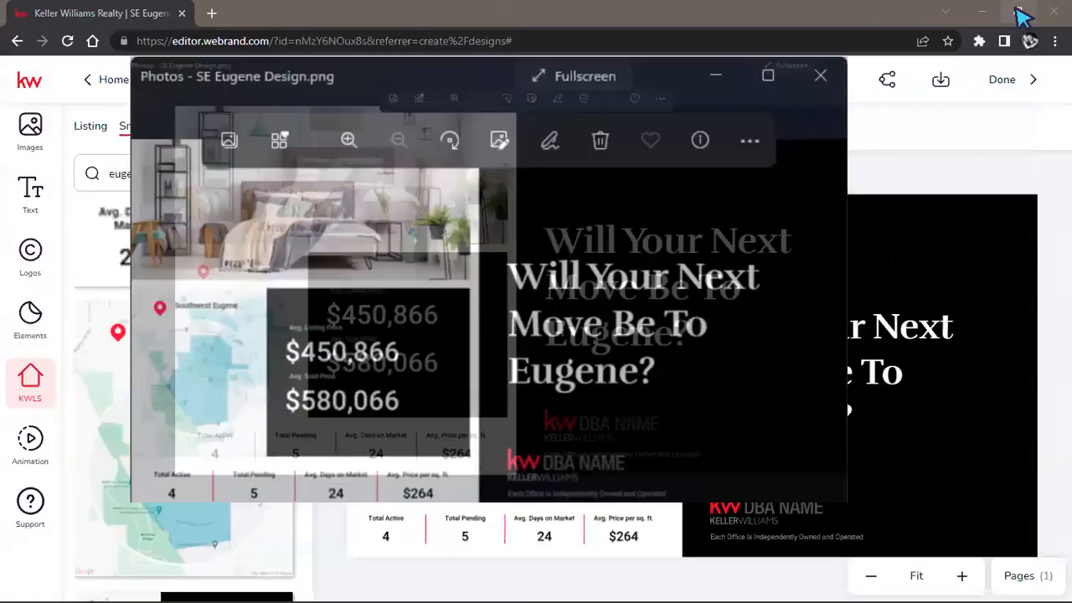
left_click(687, 104)
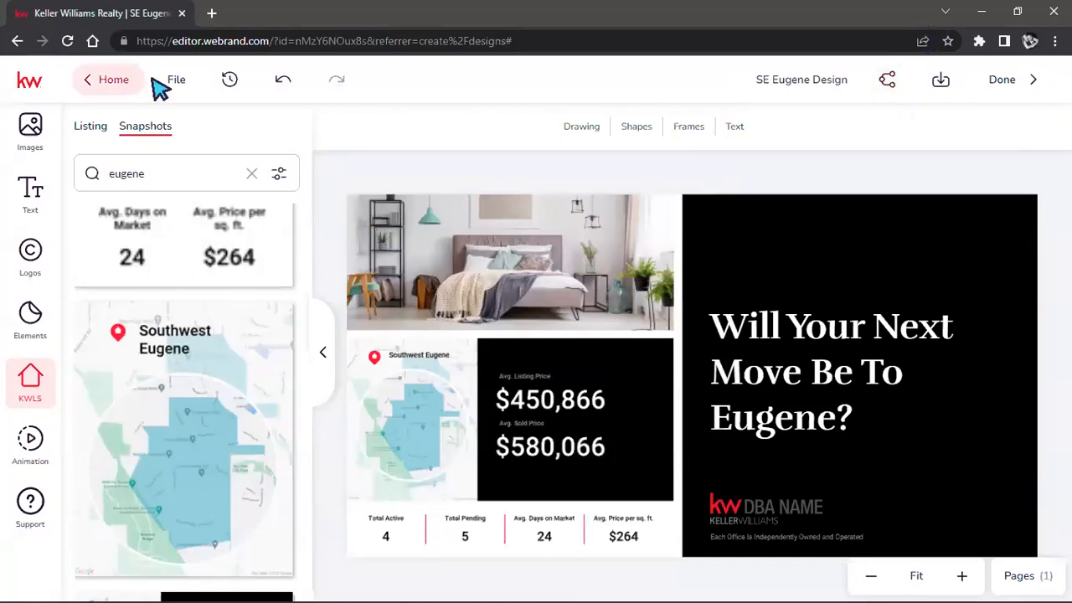
Step: Save the SE Eugene design and leave the editor
left_click(176, 82)
left_click(209, 128)
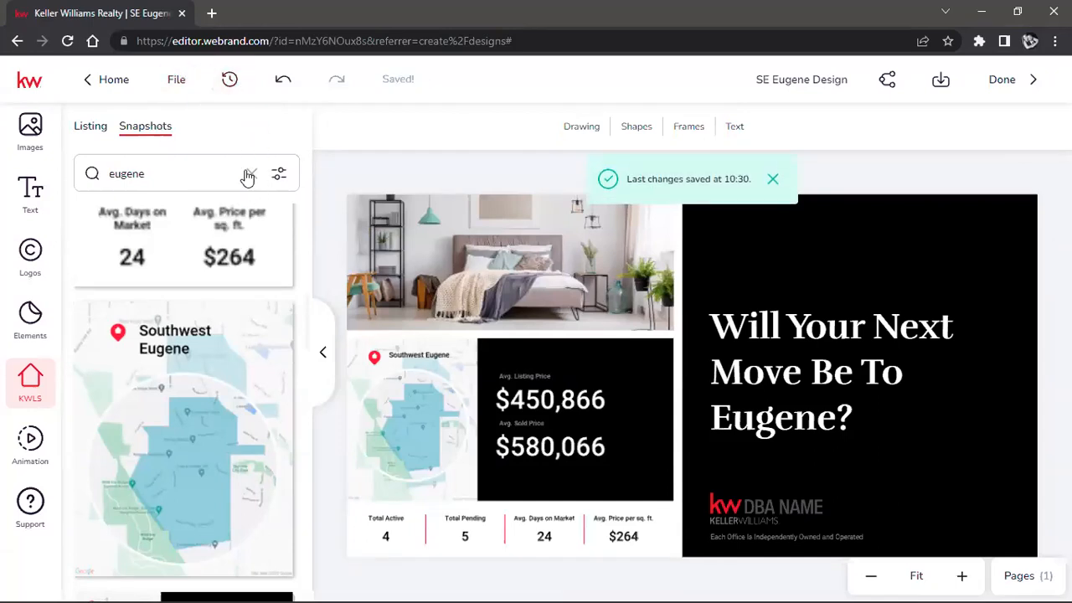
left_click(94, 84)
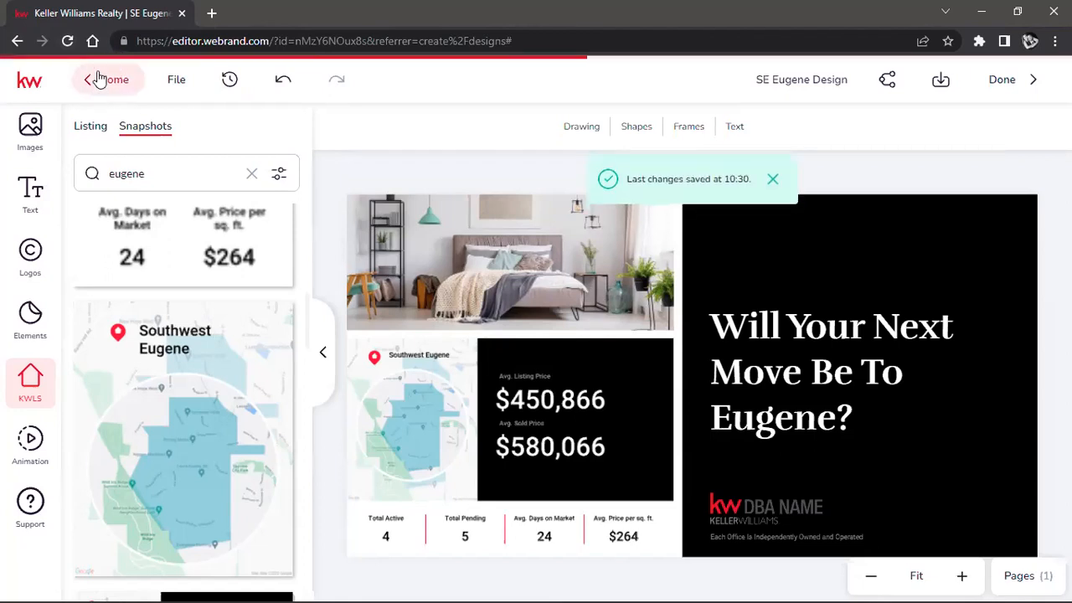
Step: Go back to the Designs page in KW Command and reload it to refresh the design list
left_click(17, 41)
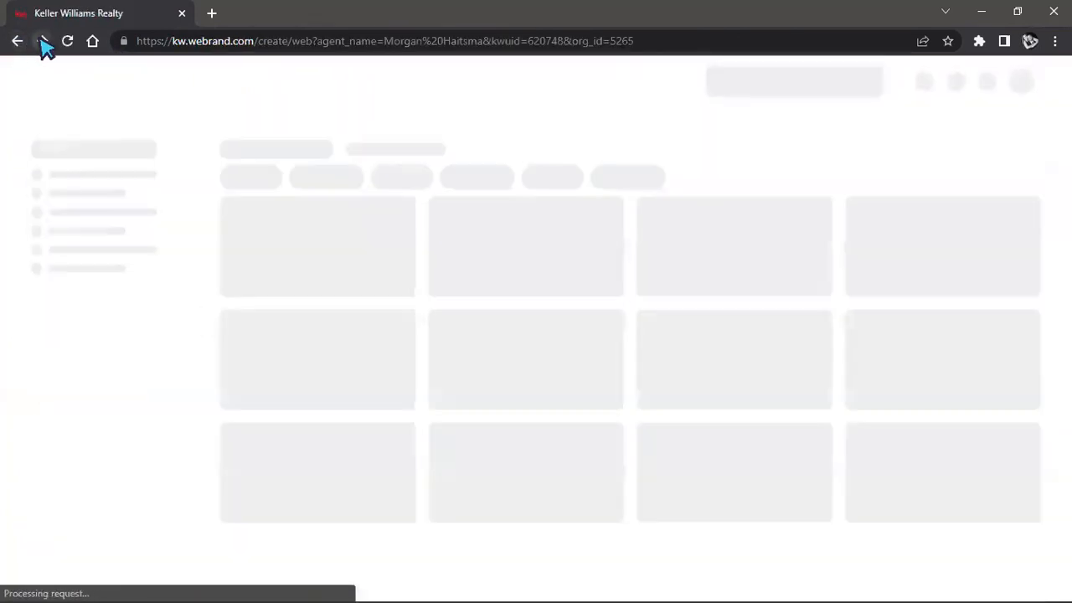
left_click(41, 41)
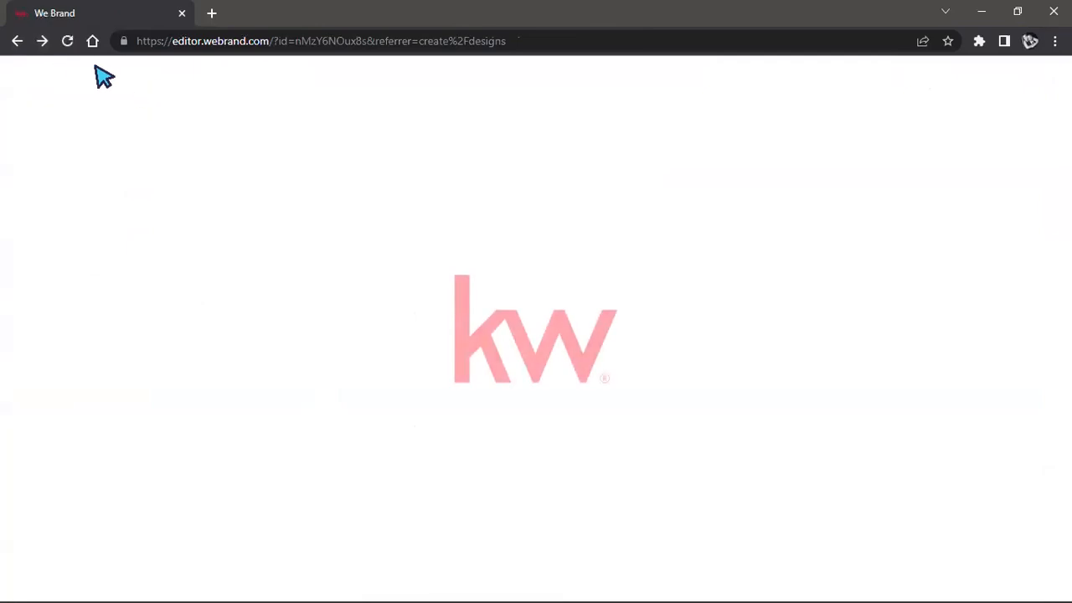
left_click(17, 41)
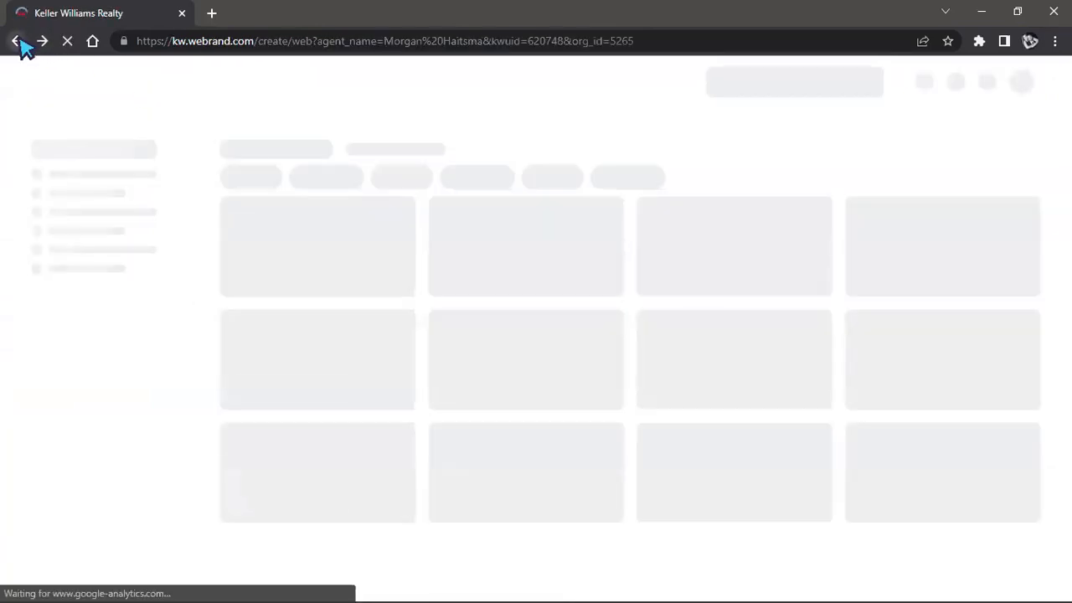
left_click(16, 42)
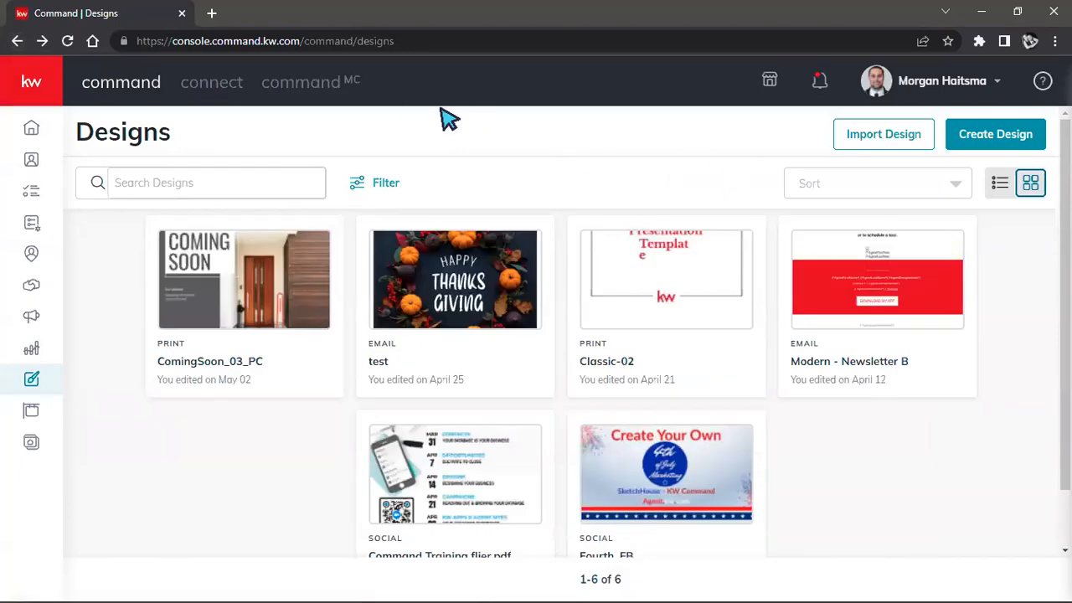
left_click(68, 41)
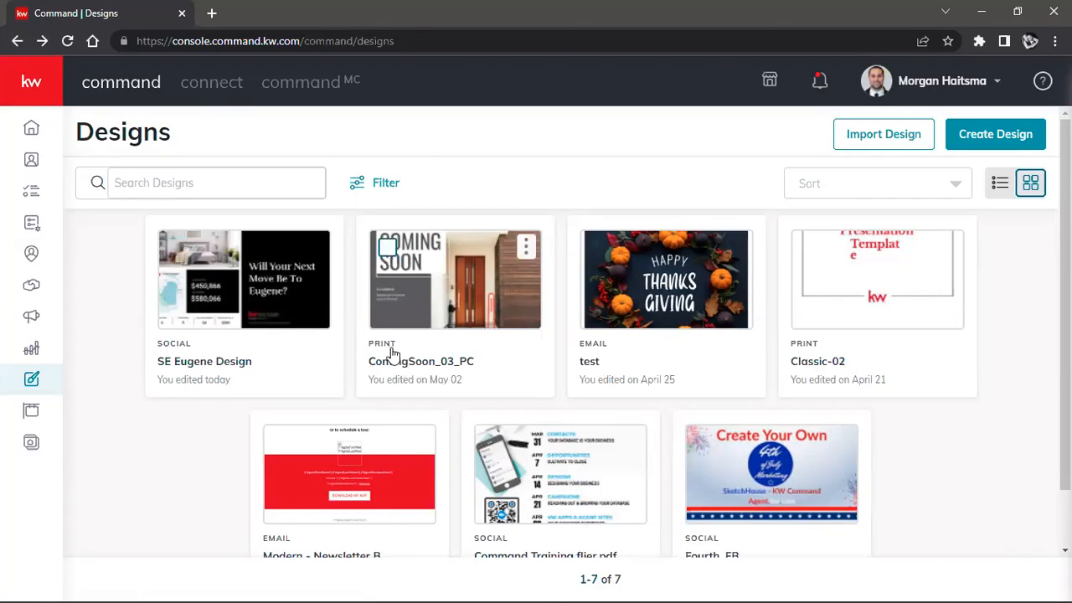
Step: Start a new email design and bring up the KW email templates
left_click(998, 138)
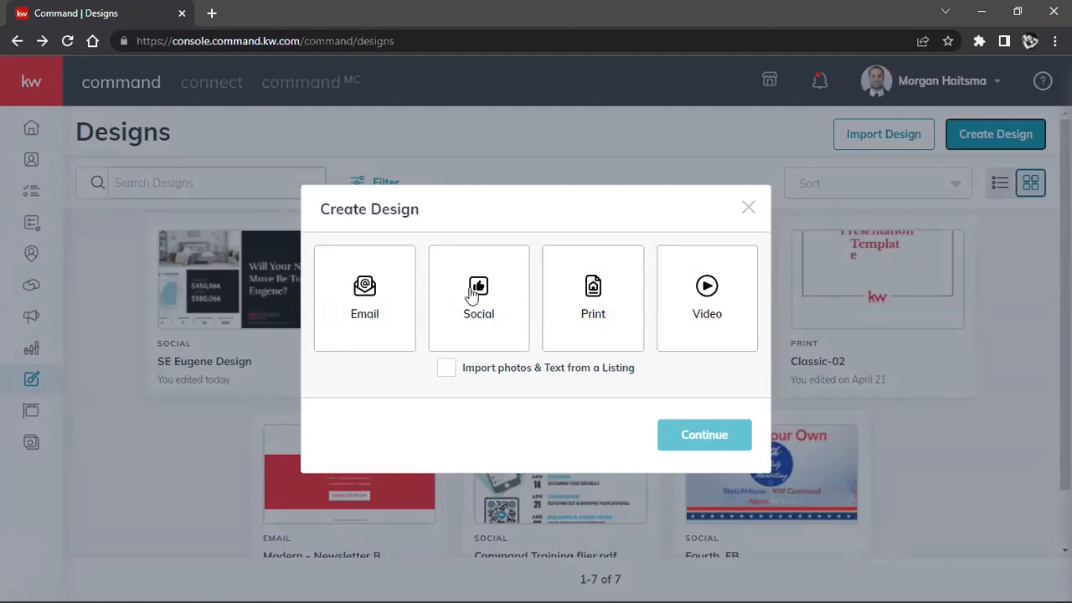
left_click(382, 307)
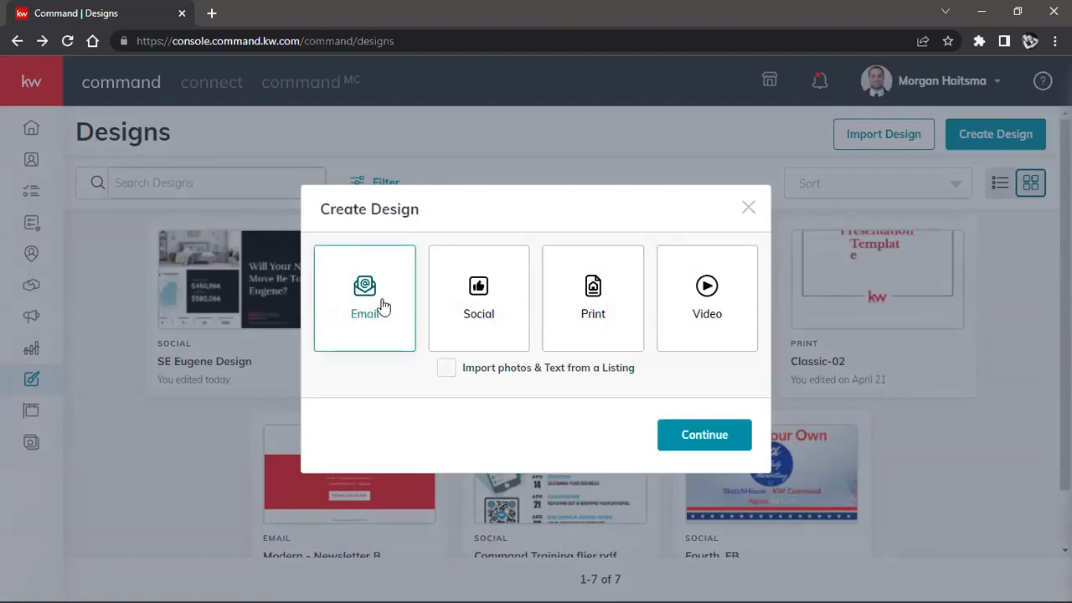
left_click(708, 435)
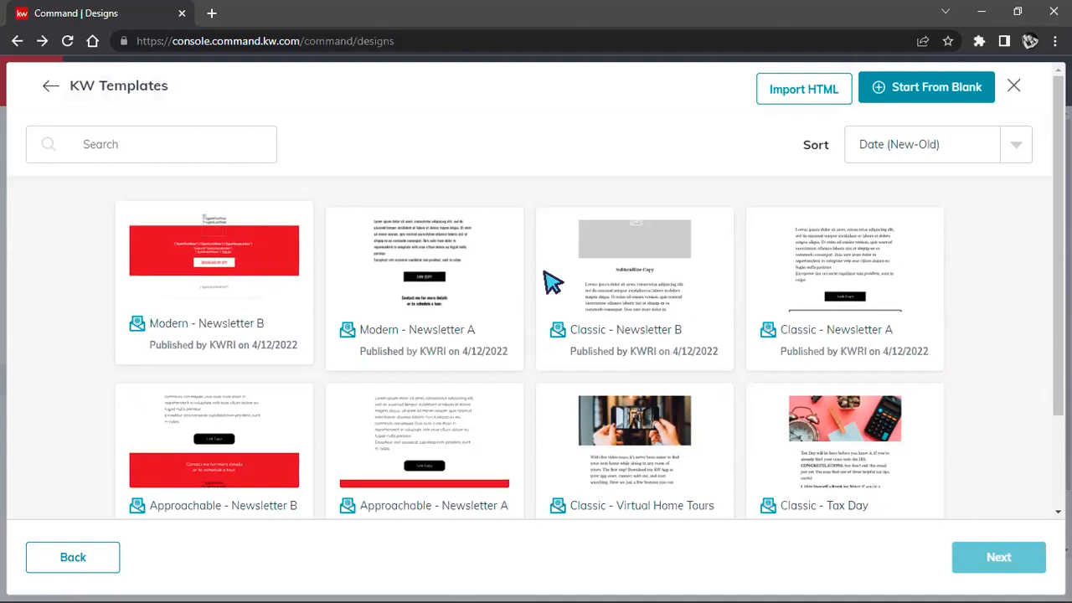
Step: Browse the KW email templates, loading more of them, and examine the available topics and the template count
scroll(289, 387, "down", 3)
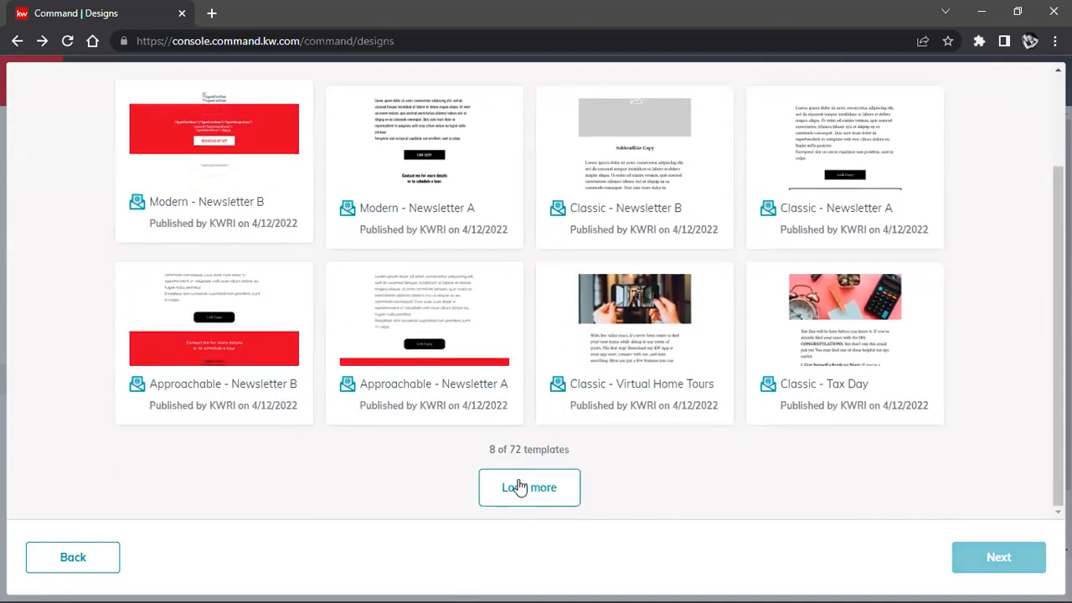
left_click(519, 486)
scroll(505, 441, "down", 5)
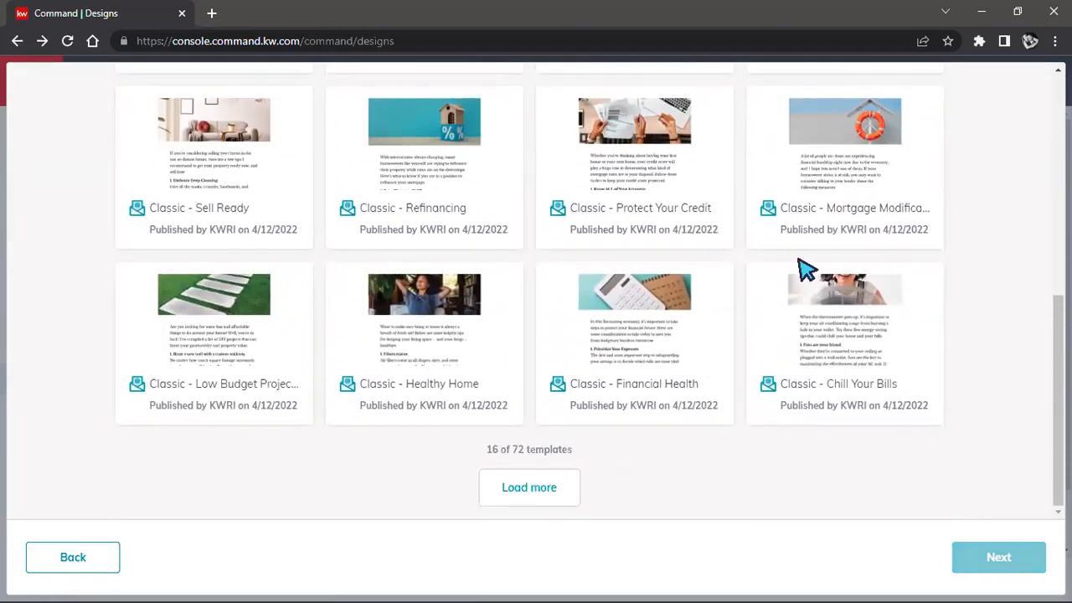
scroll(771, 255, "up", 2)
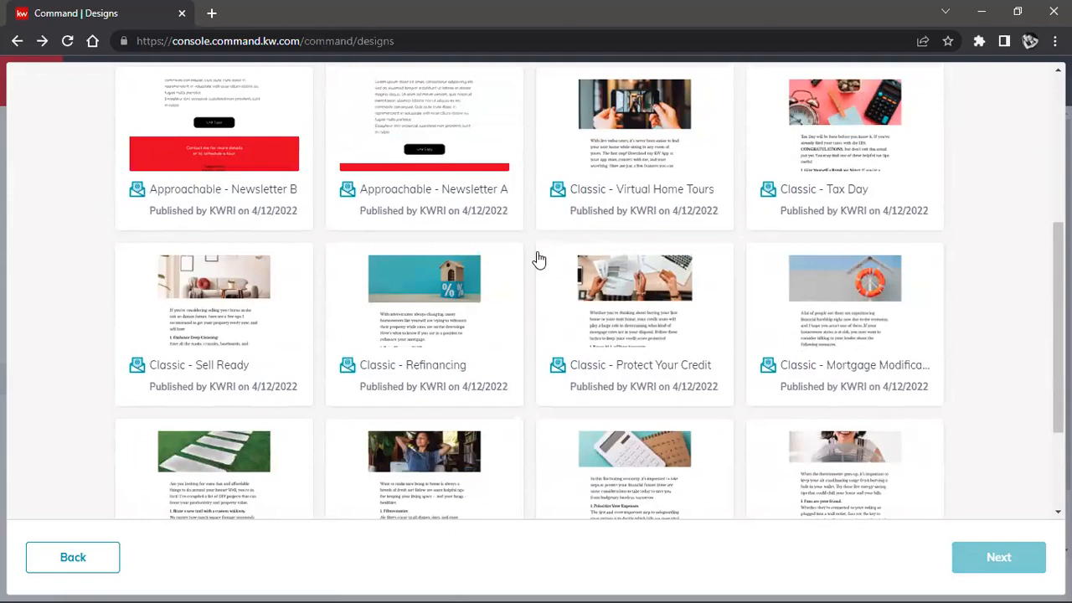
scroll(577, 301, "up", 4)
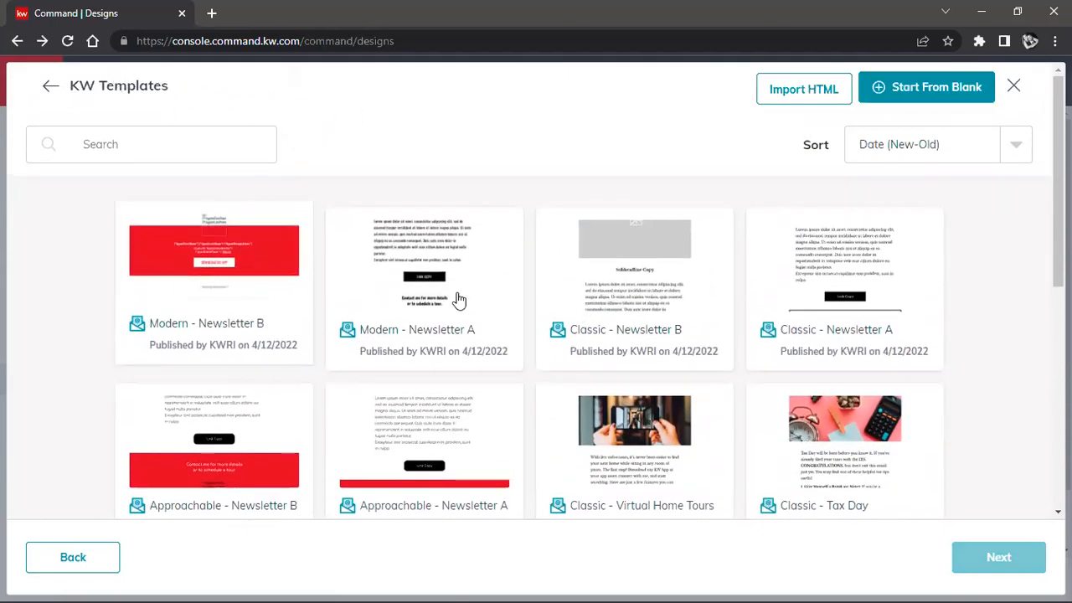
scroll(544, 381, "down", 5)
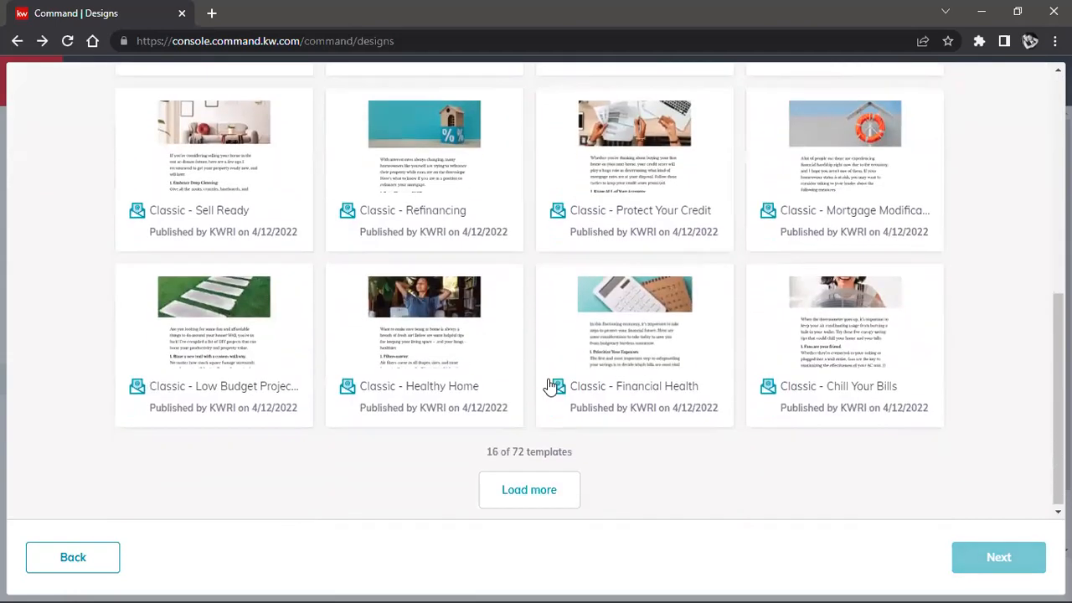
left_click_drag(512, 449, 544, 449)
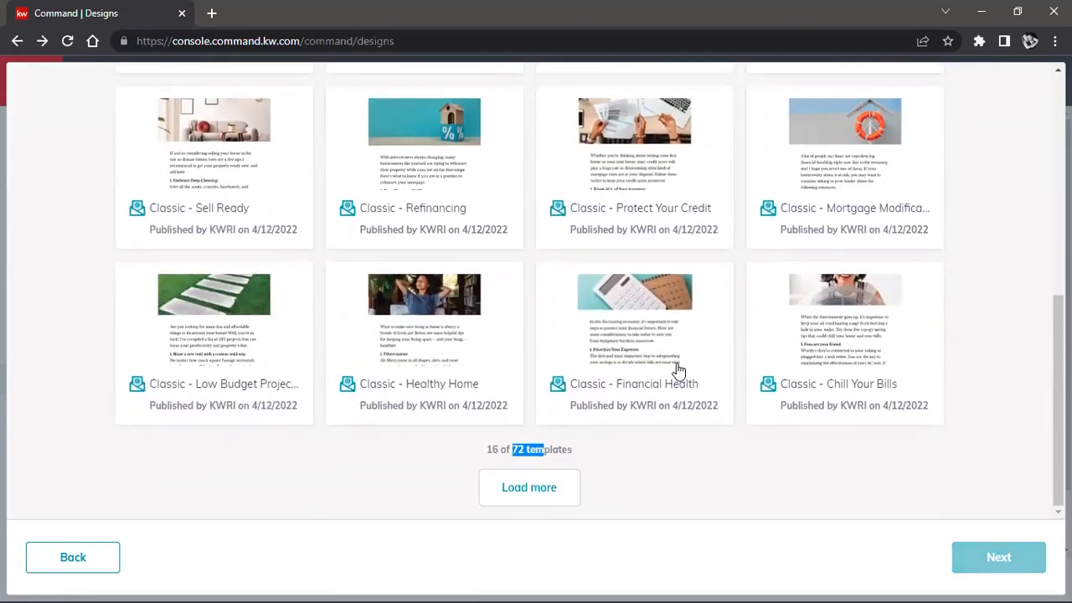
scroll(678, 369, "up", 5)
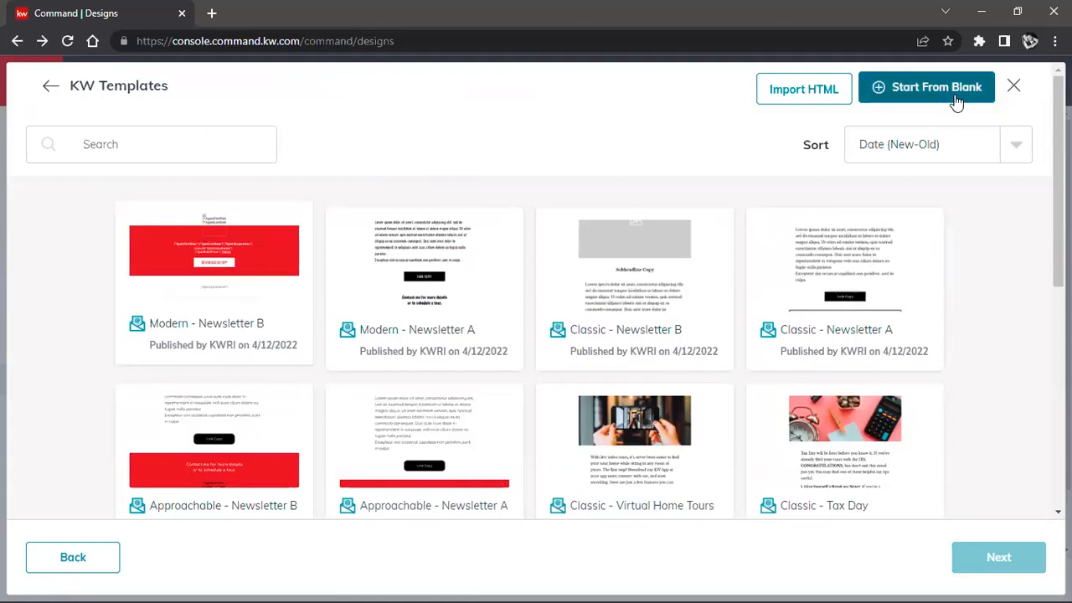
Step: View the Paste Code and Import File options for importing HTML, cancel the import, and discard the untitled email
left_click(810, 90)
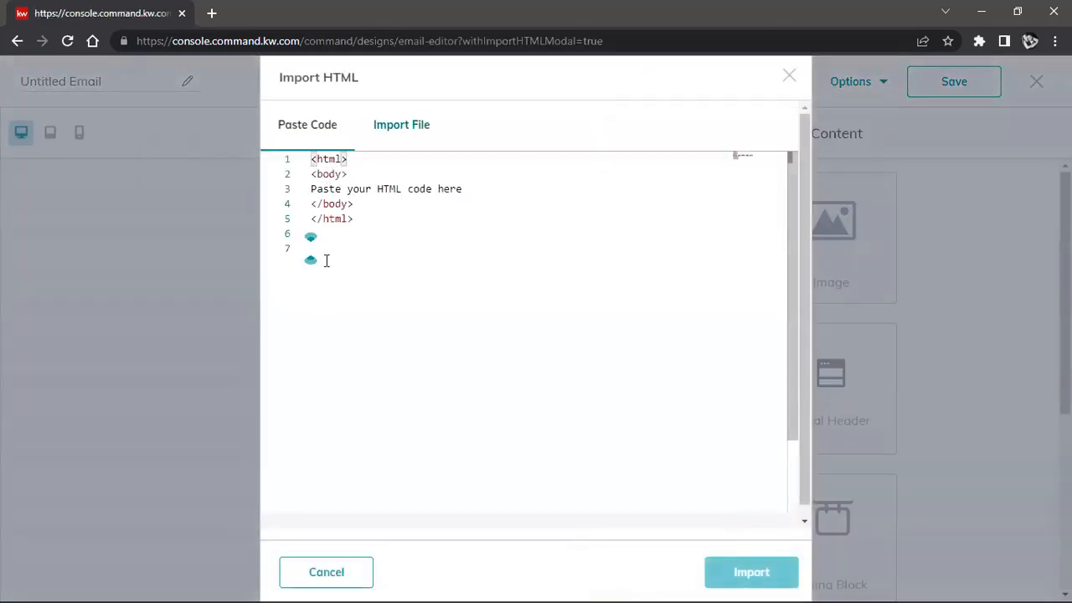
left_click(389, 127)
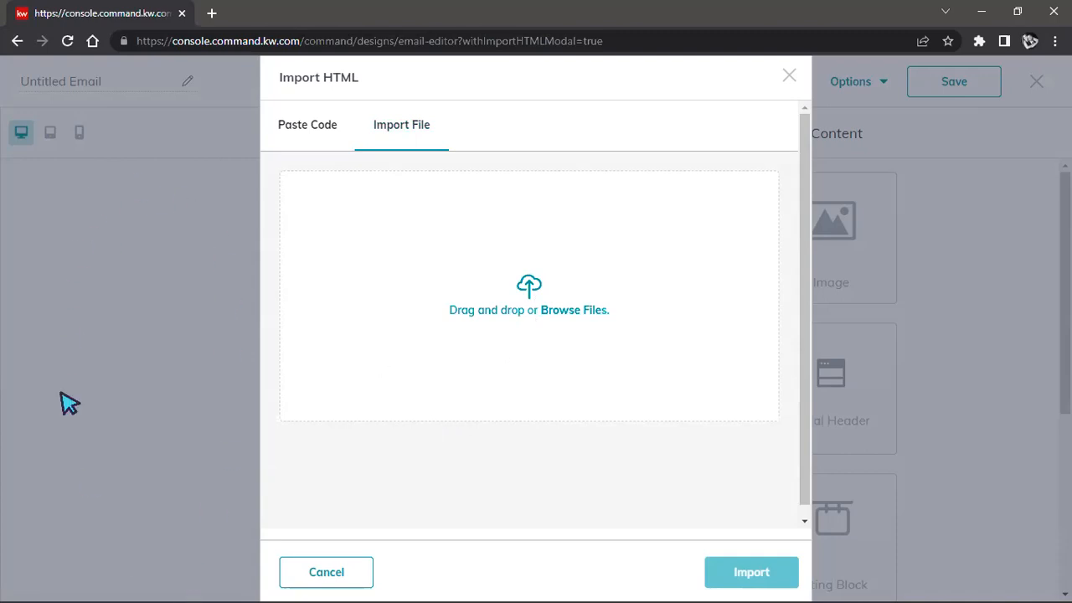
left_click(325, 572)
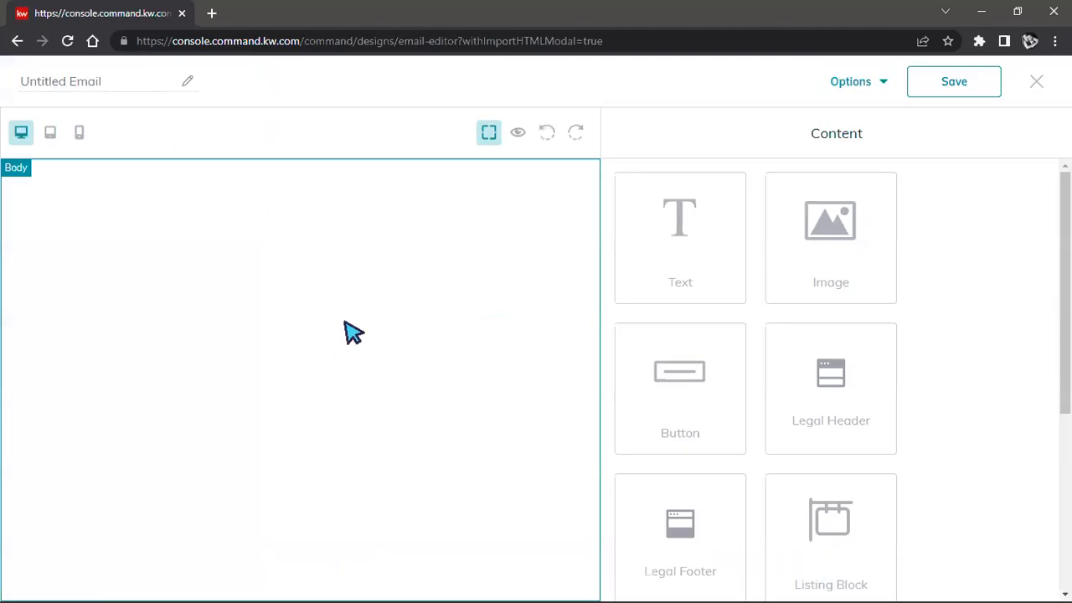
left_click(1036, 85)
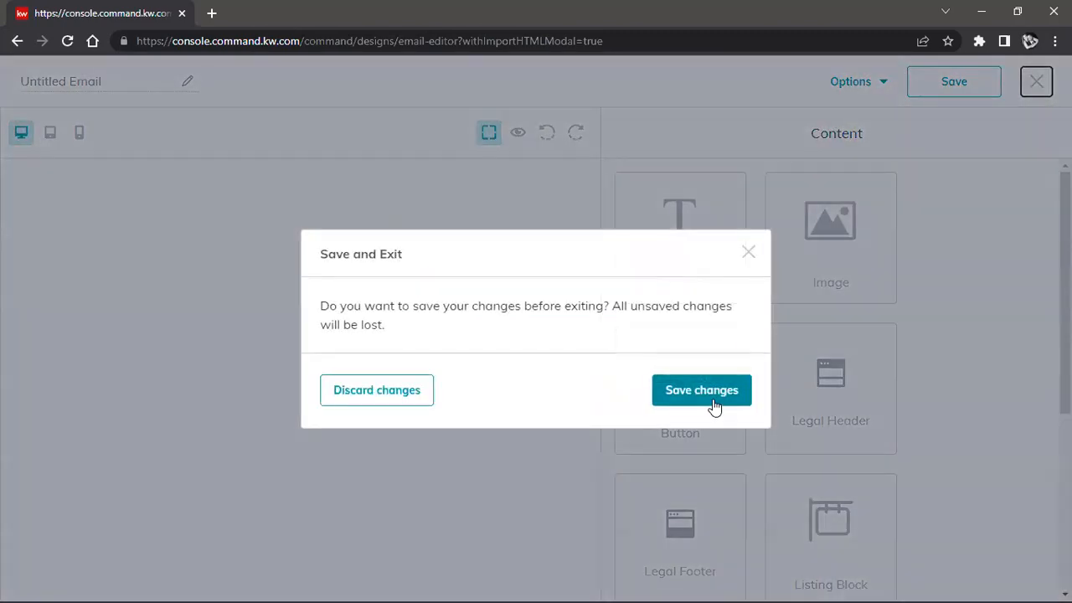
left_click(366, 392)
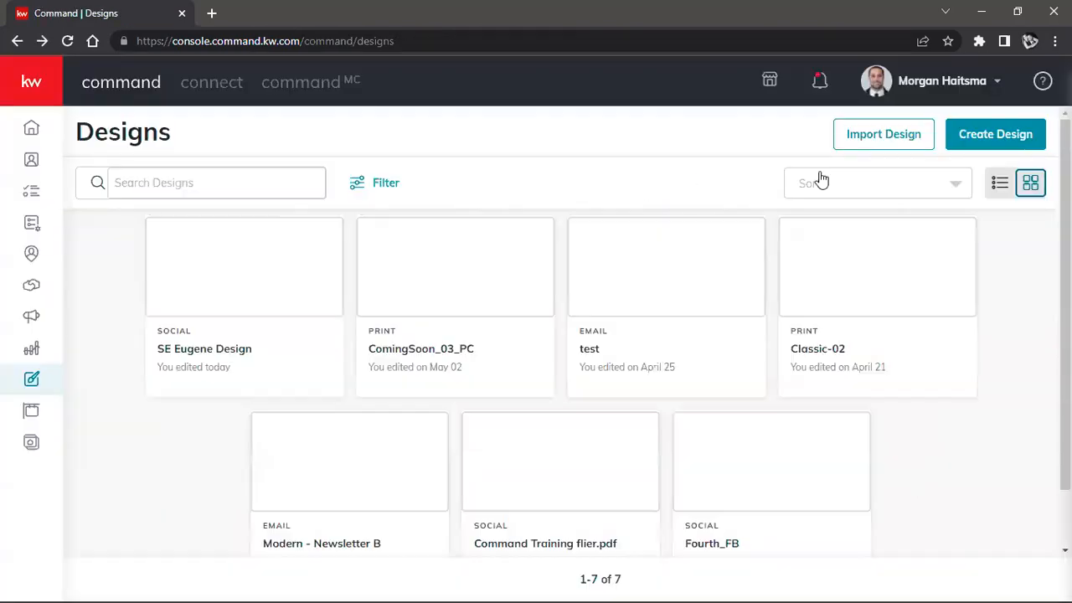
Step: Create another email design and return to the KW template gallery
left_click(967, 134)
left_click(349, 326)
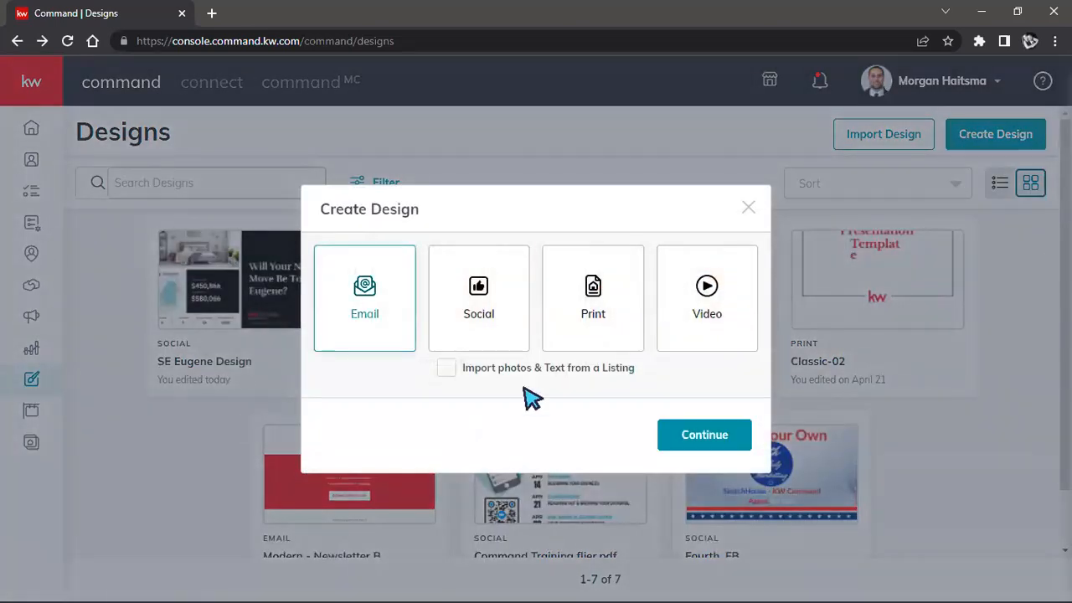
left_click(679, 442)
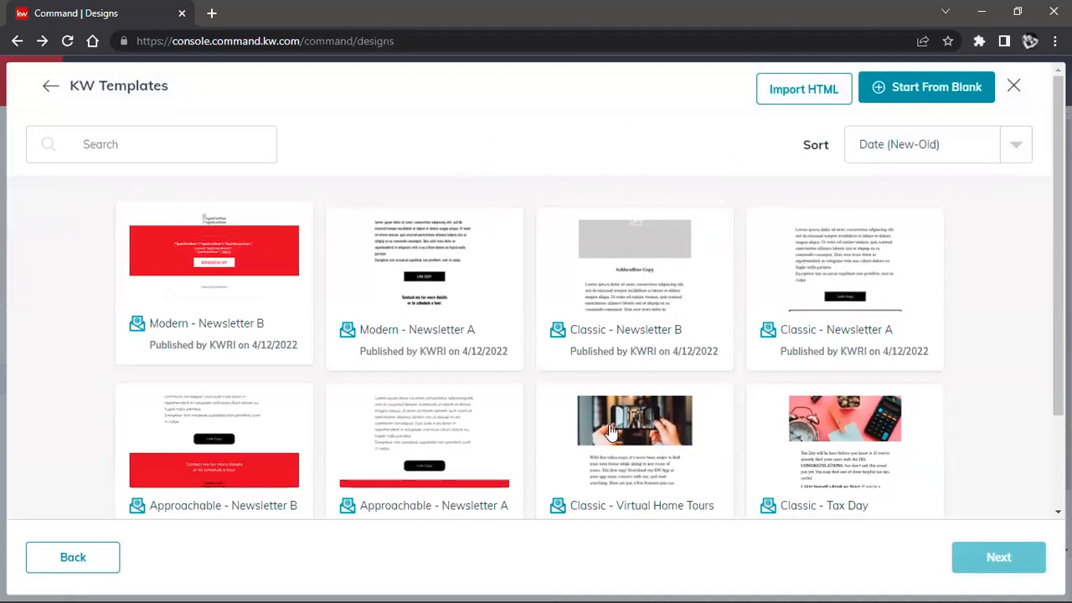
Step: Choose the Modern - Newsletter A template and open it in the email editor
scroll(611, 430, "down", 1)
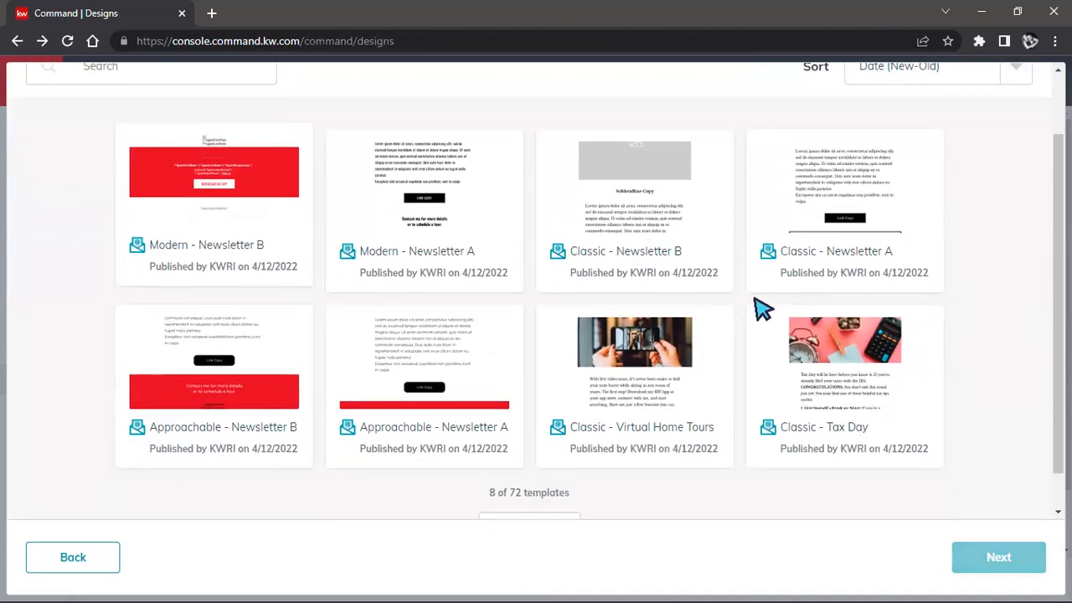
left_click(641, 374)
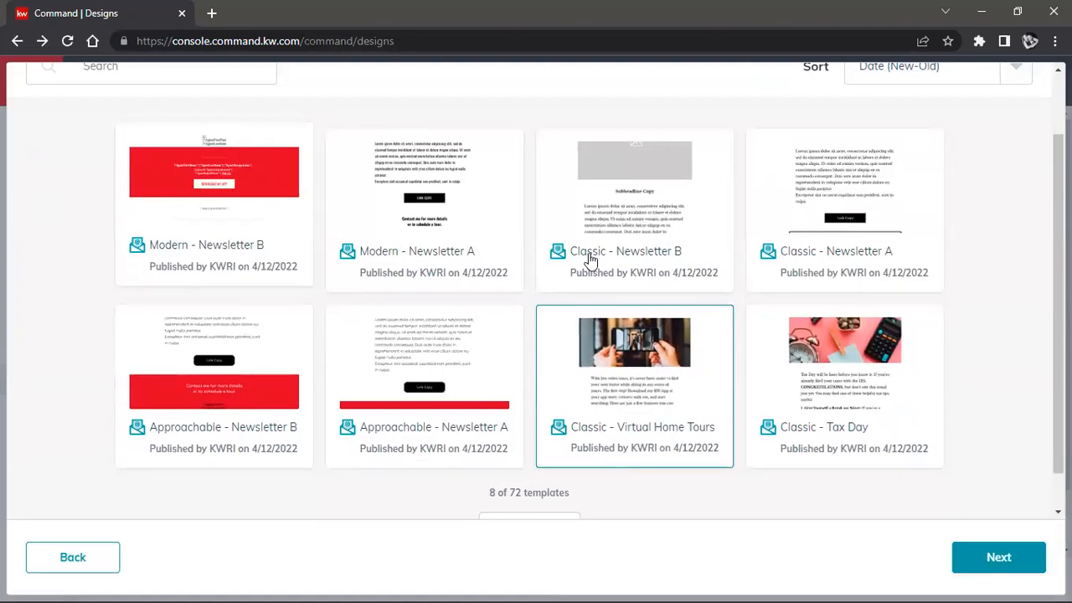
left_click(400, 195)
scroll(490, 272, "up", 1)
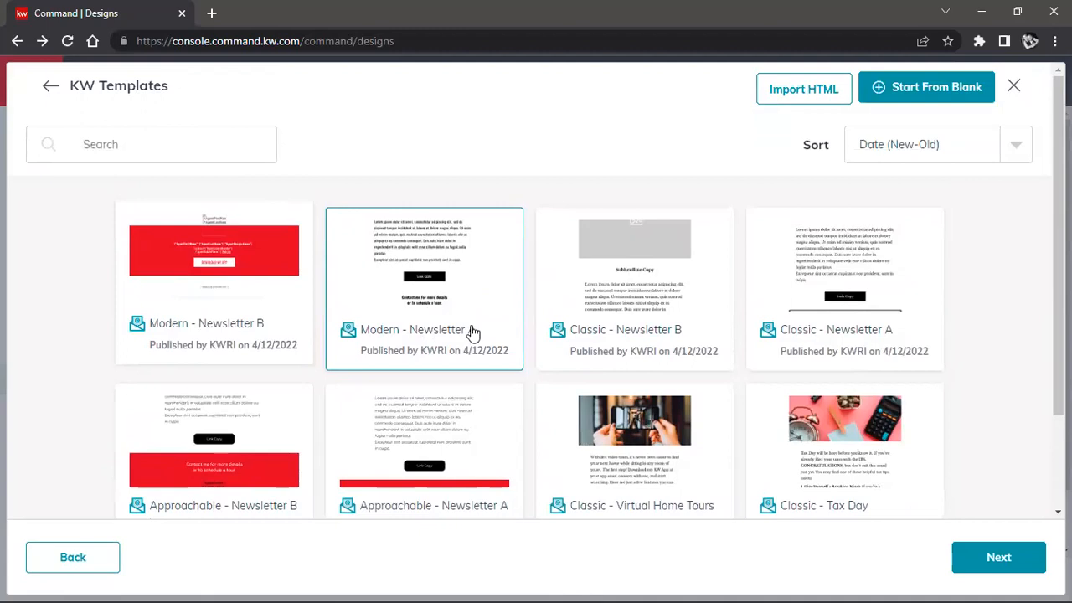
left_click(970, 554)
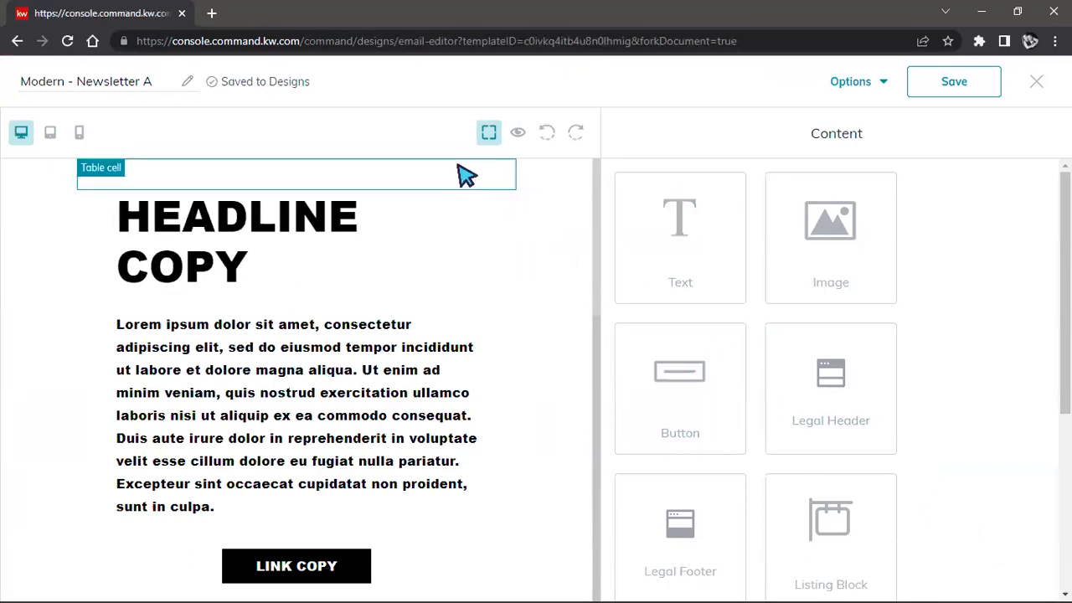
Step: Examine the newsletter's layout and placeholder fields, preview the email at desktop size, and close the preview
scroll(427, 162, "up", 2)
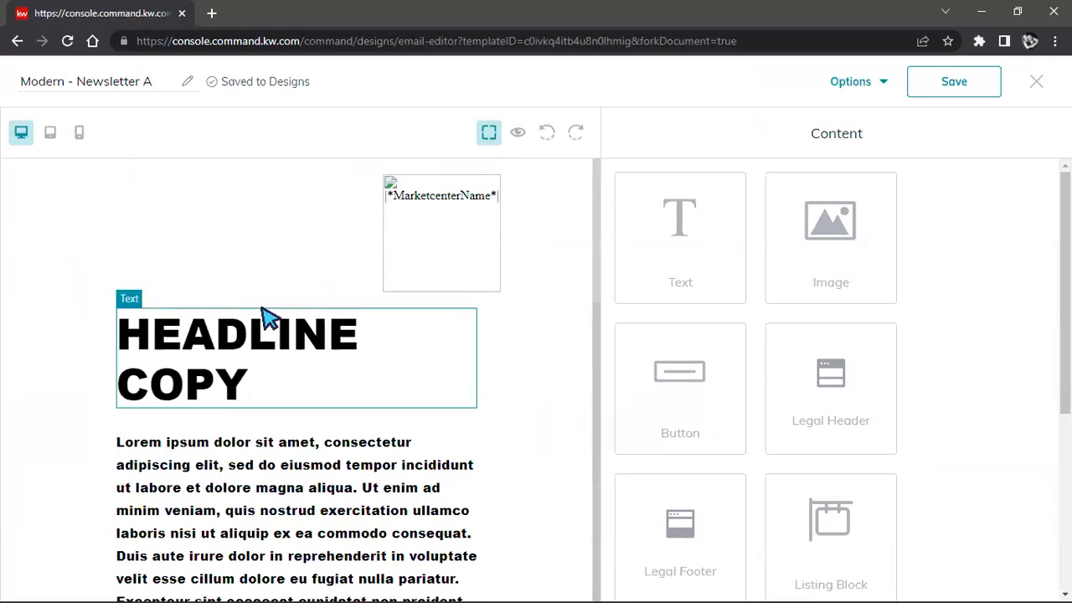
scroll(270, 317, "down", 1)
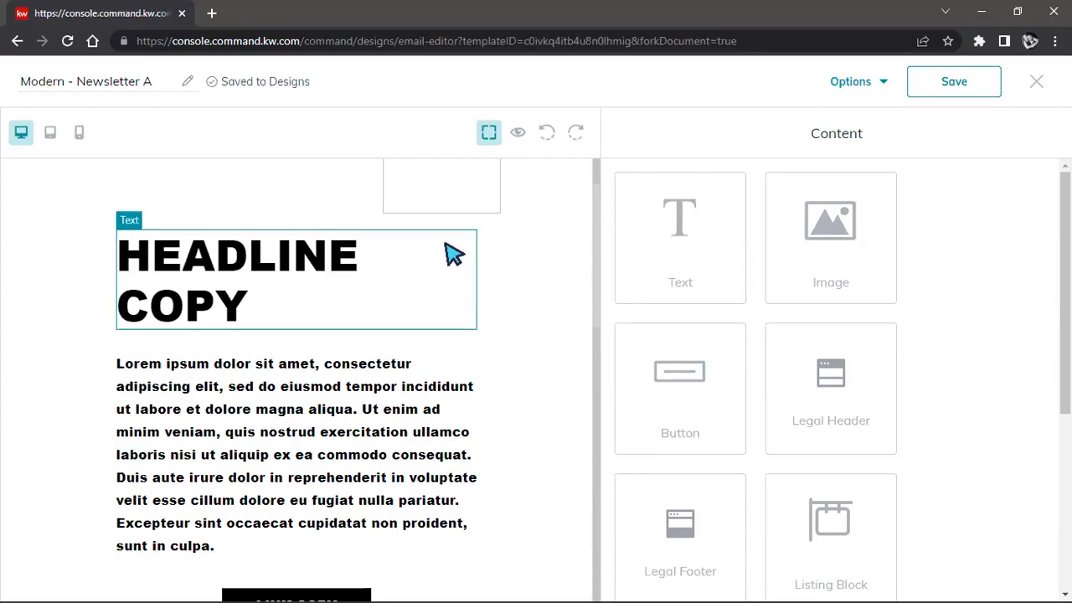
scroll(454, 256, "up", 1)
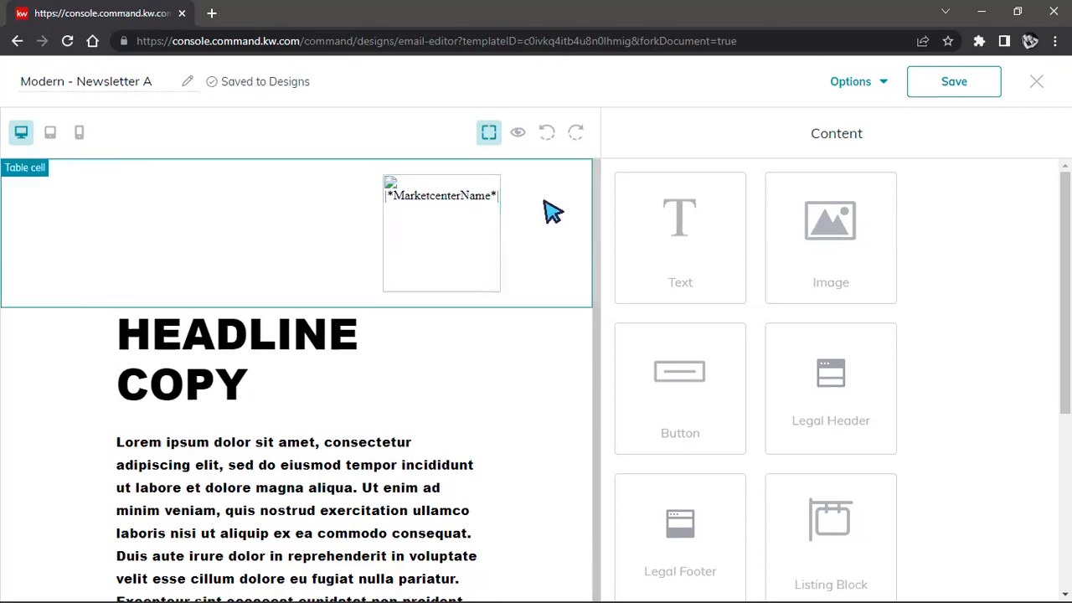
scroll(553, 211, "down", 7)
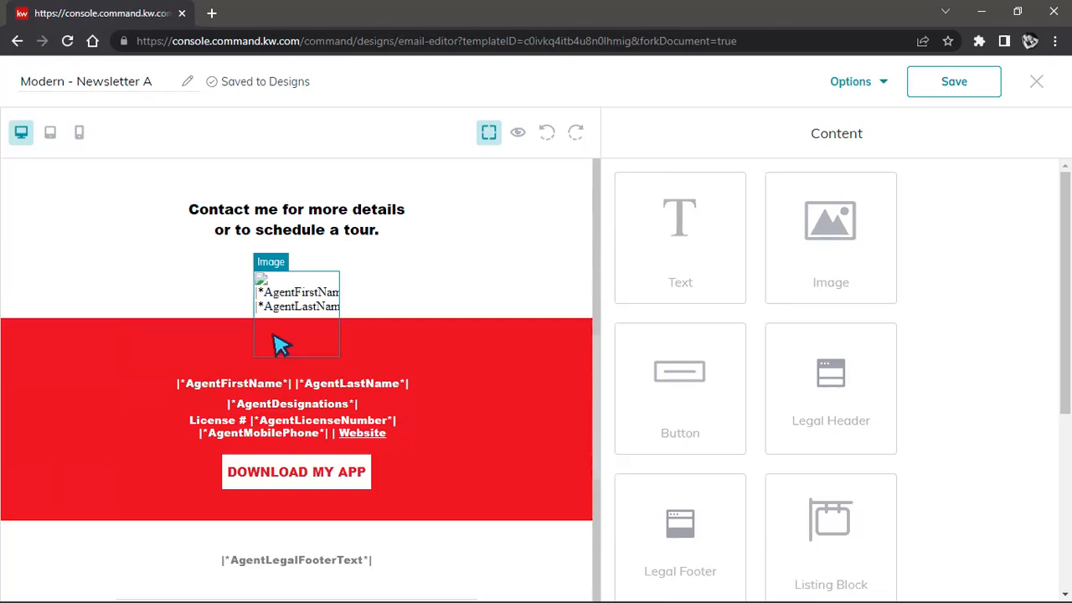
left_click(518, 135)
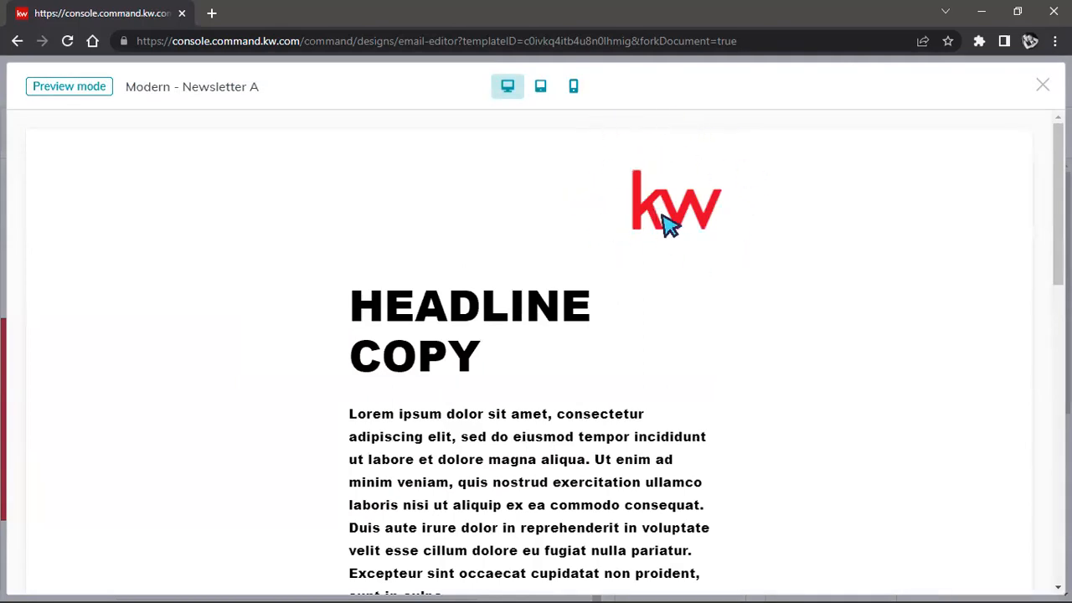
scroll(710, 216, "down", 4)
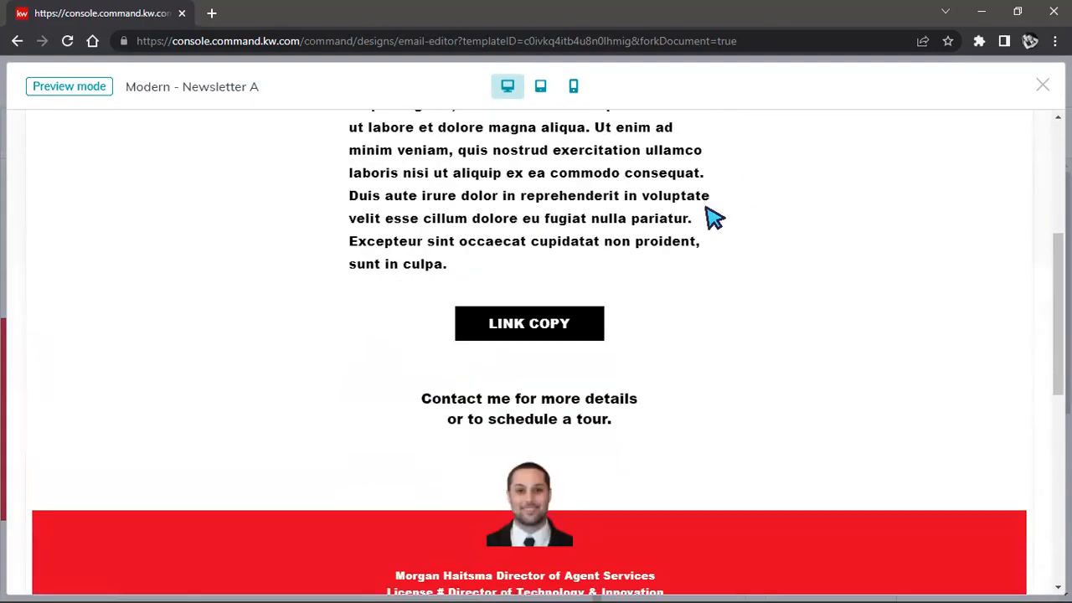
scroll(710, 216, "down", 3)
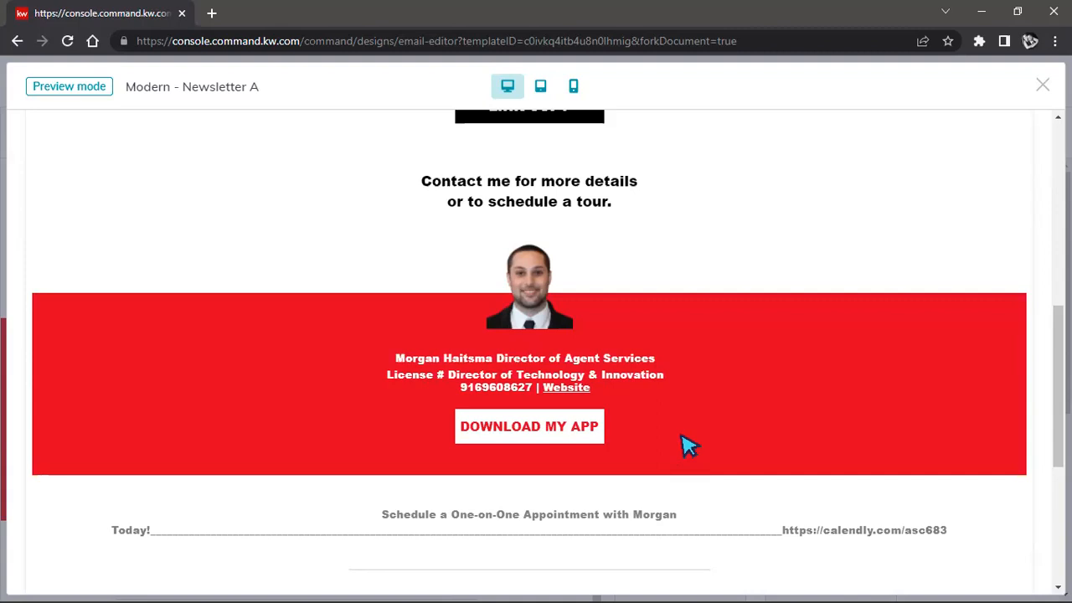
scroll(672, 388, "up", 5)
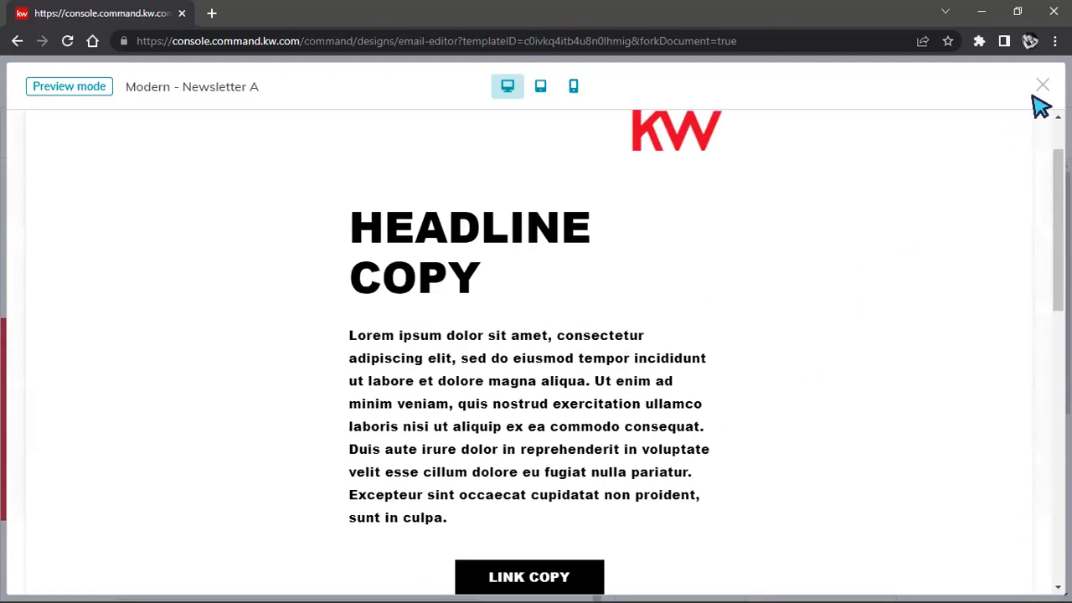
left_click(1043, 84)
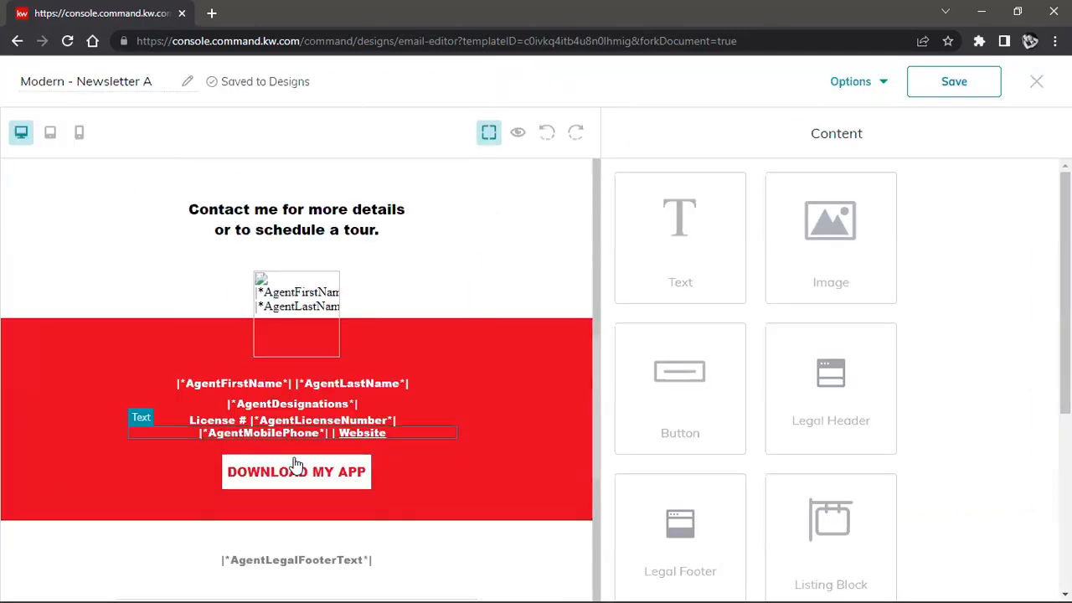
Step: View the test-email form, cancel it without sending, and check the other options available for the design
scroll(351, 435, "up", 5)
scroll(389, 442, "up", 2)
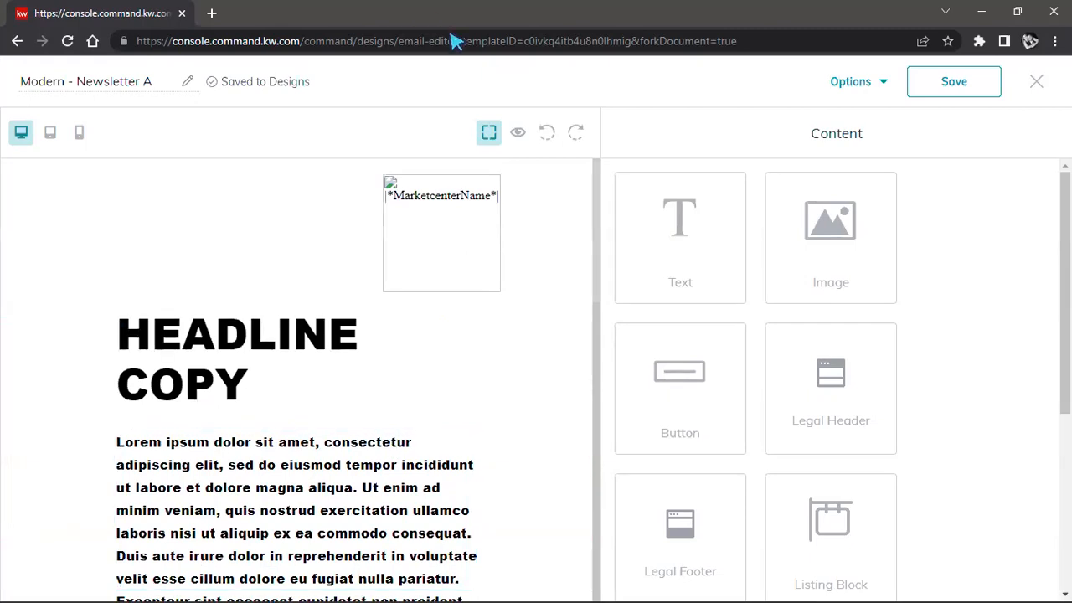
left_click(852, 82)
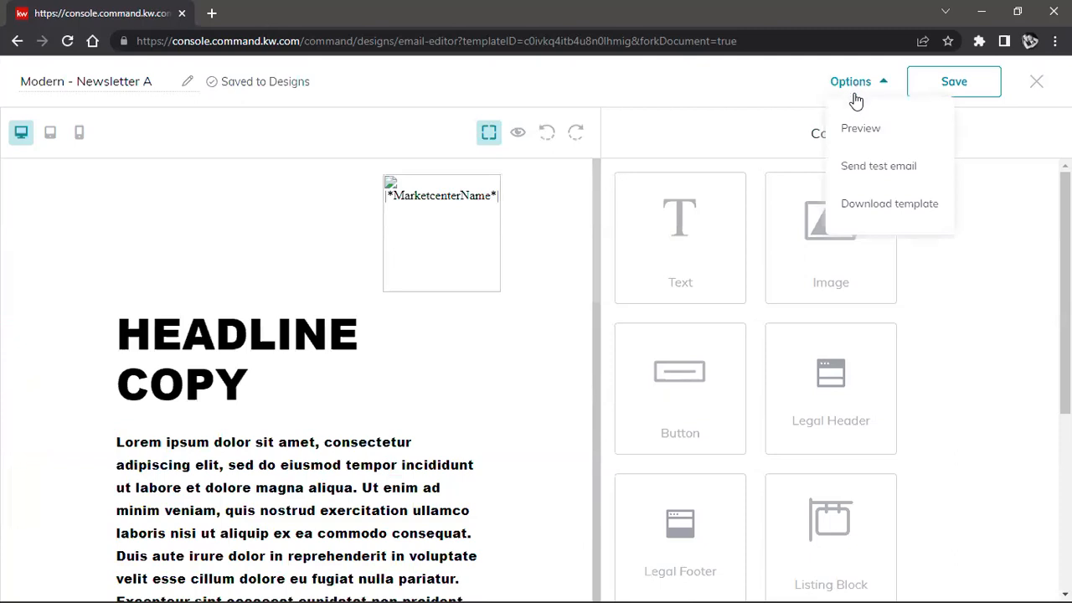
left_click(892, 172)
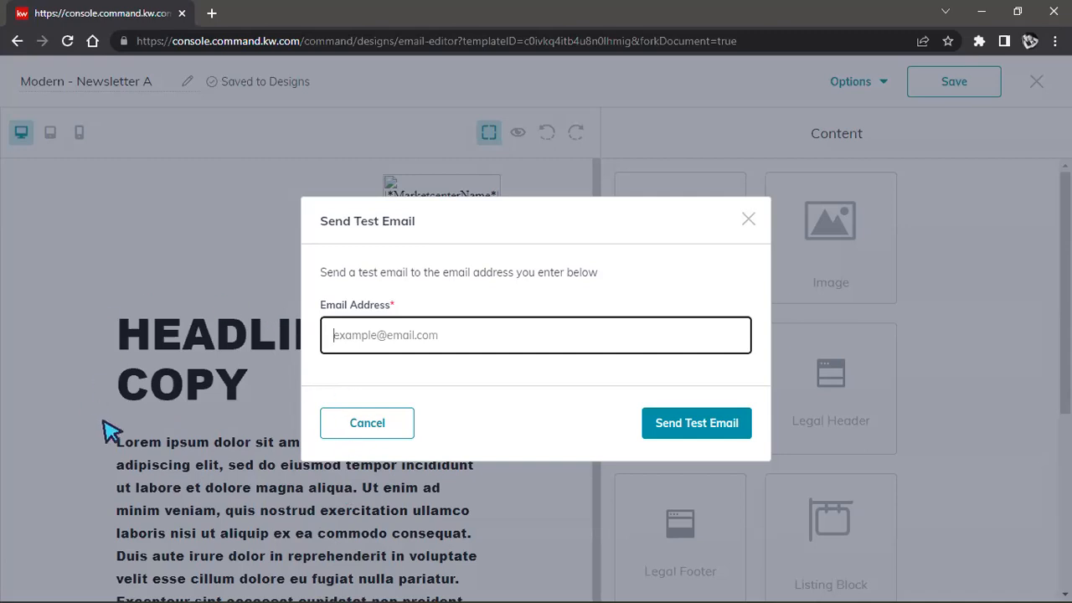
left_click(377, 431)
left_click(883, 96)
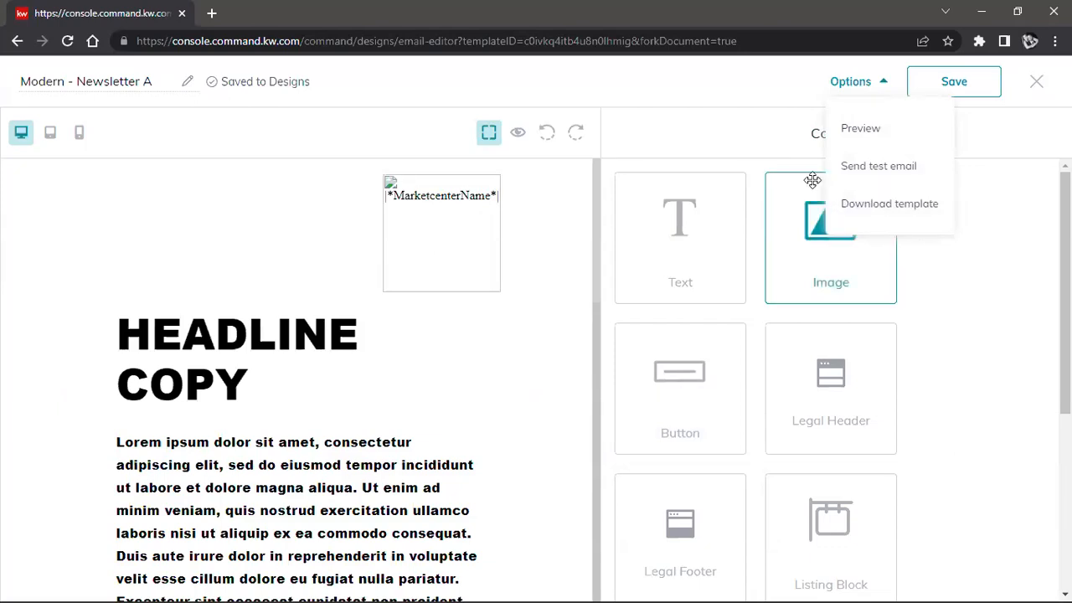
left_click(710, 104)
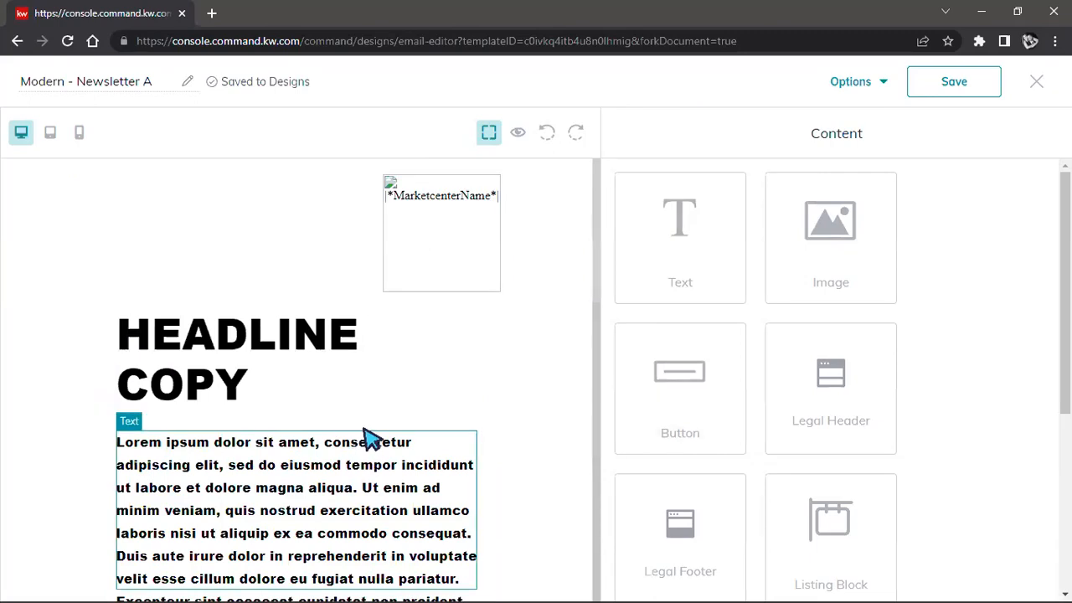
Step: Review the newsletter's sections from the headline to the legal footer, along with the content blocks on offer
scroll(402, 435, "down", 6)
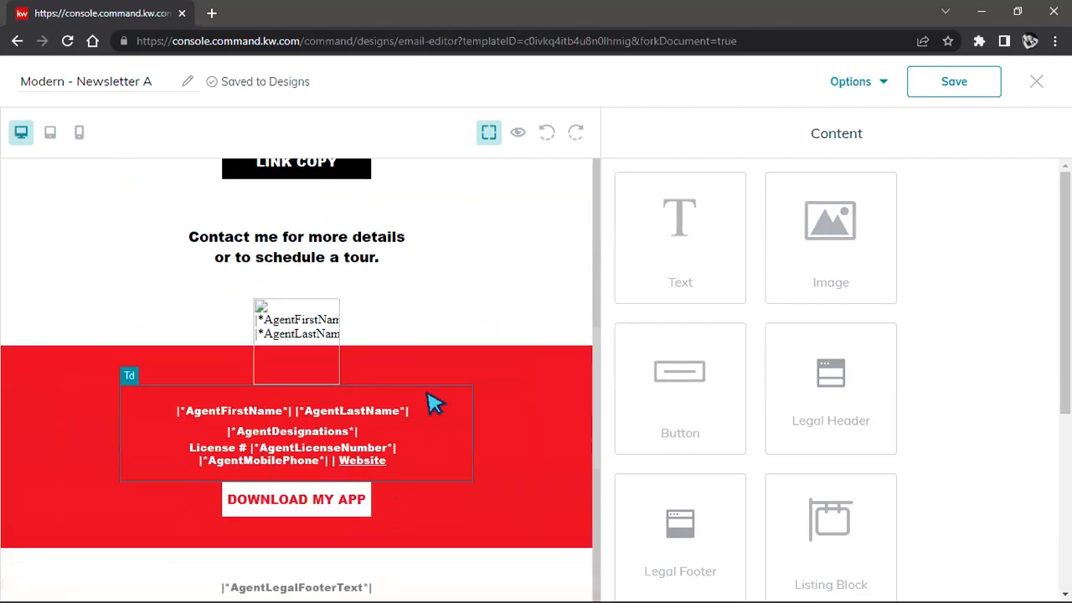
scroll(434, 403, "down", 1)
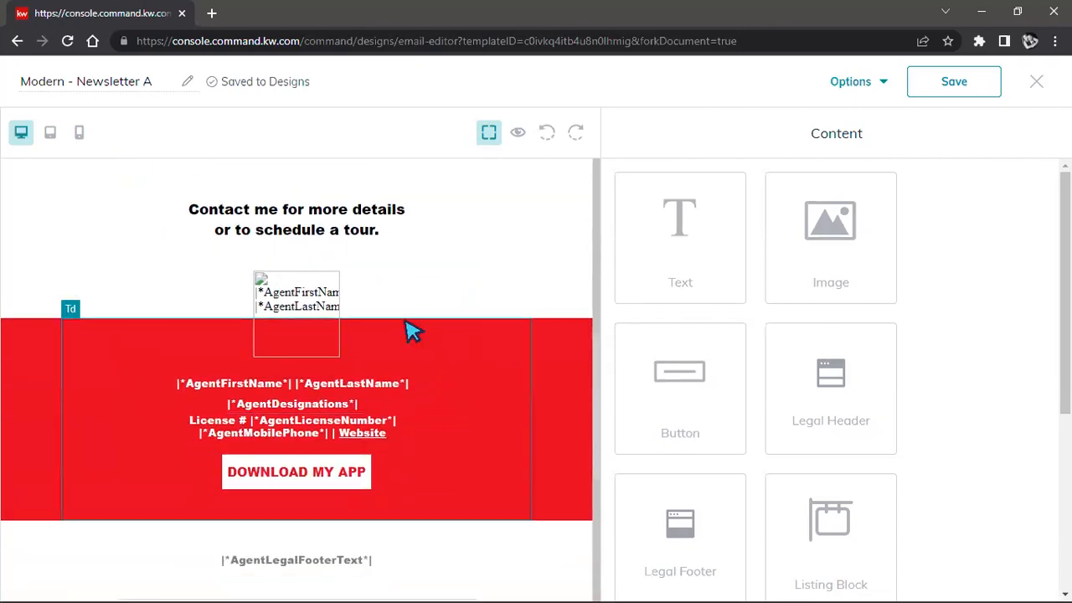
scroll(408, 339, "up", 6)
scroll(409, 345, "up", 3)
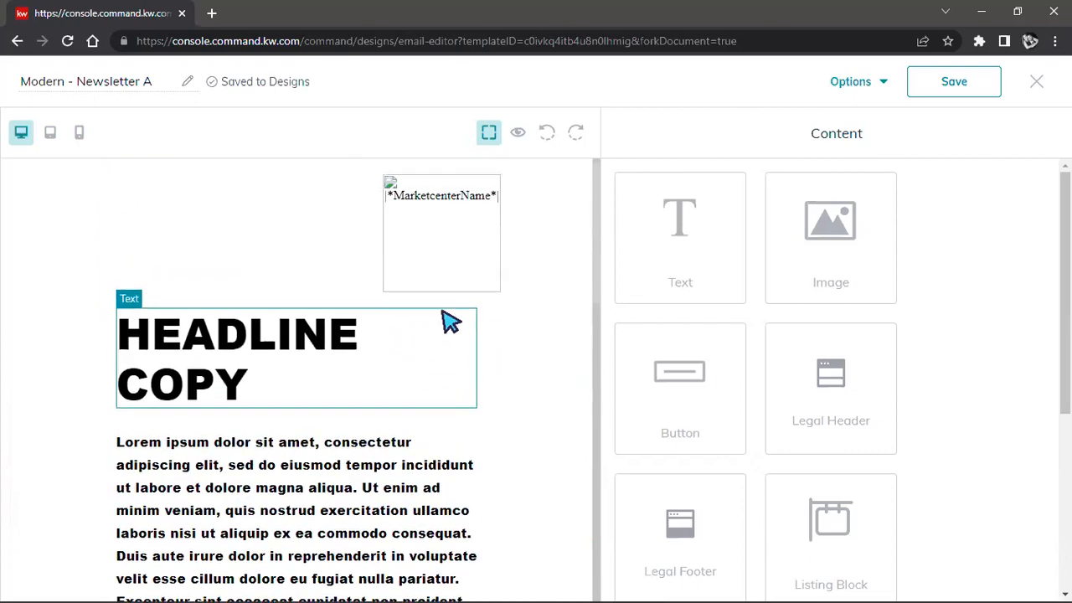
scroll(449, 322, "down", 3)
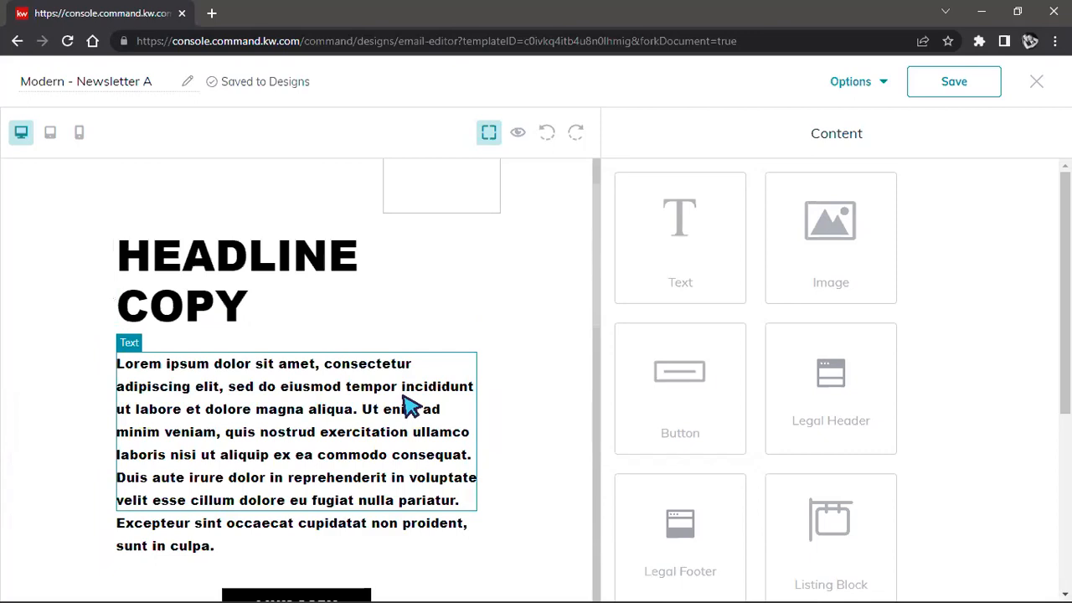
scroll(402, 469, "down", 3)
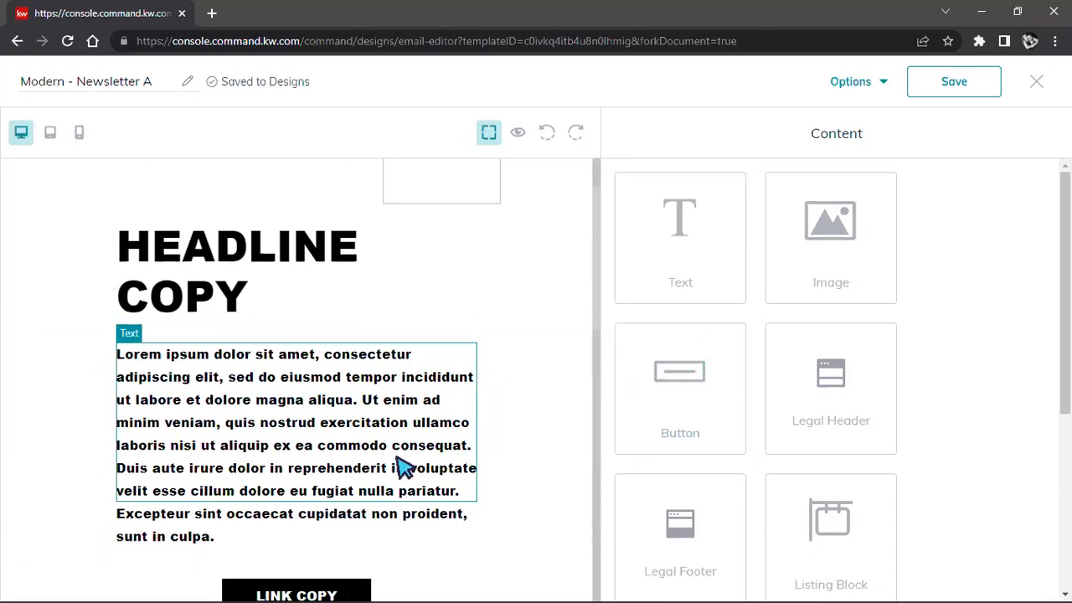
scroll(815, 245, "down", 3)
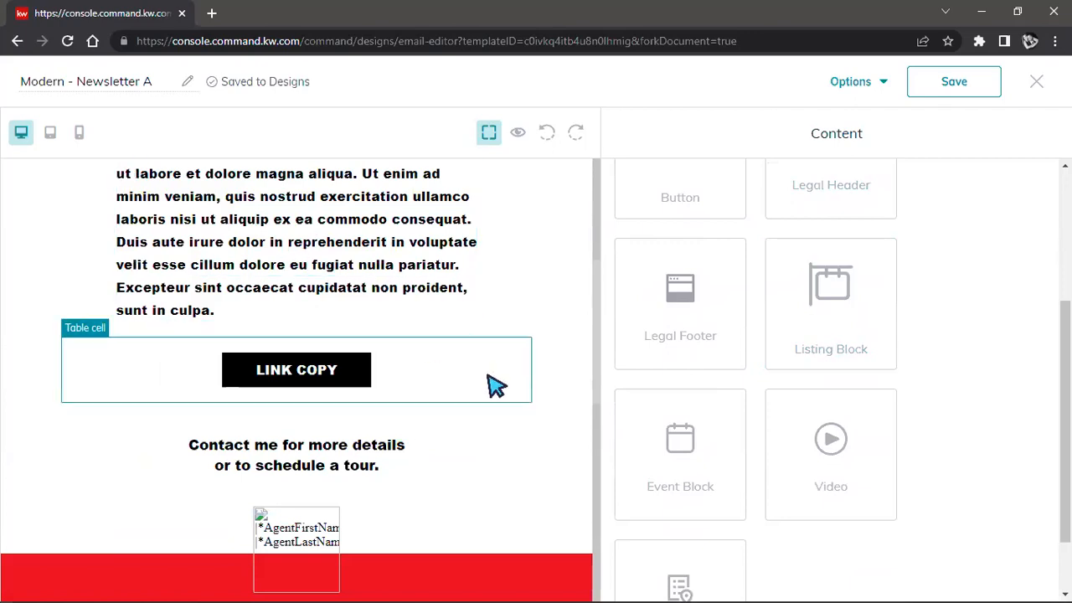
scroll(495, 383, "up", 1)
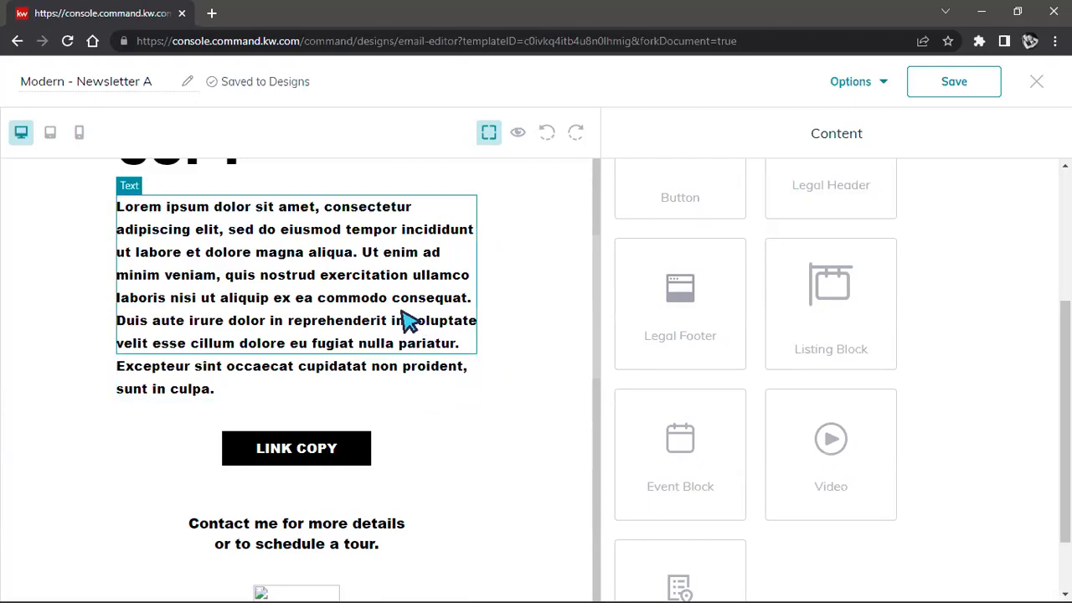
Step: Insert a Market Snap block between the LINK COPY button and the contact text
scroll(839, 369, "down", 1)
scroll(837, 364, "down", 2)
scroll(884, 377, "up", 4)
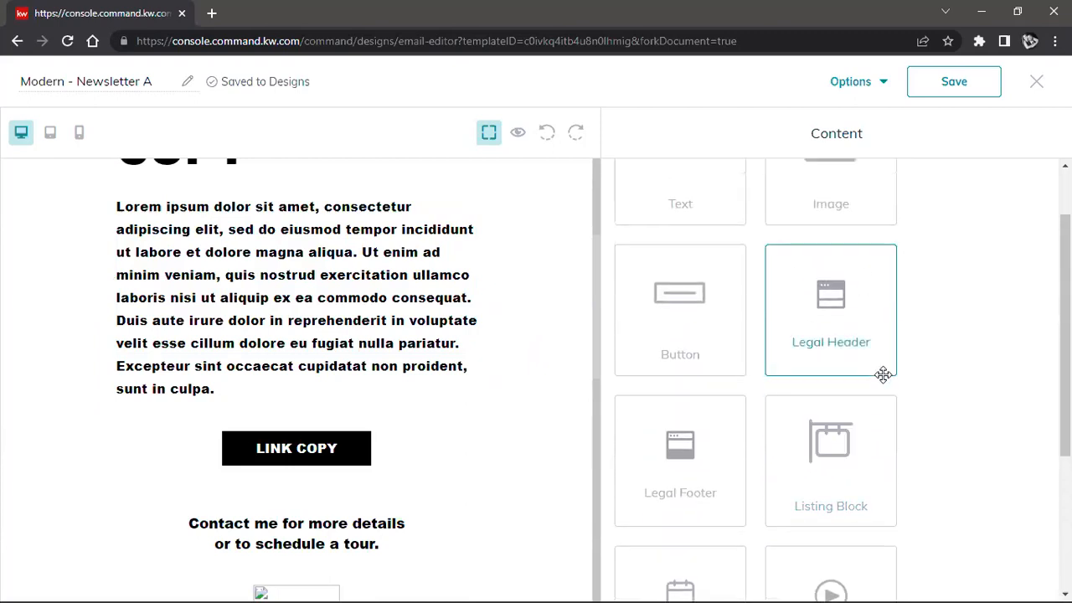
scroll(883, 374, "down", 3)
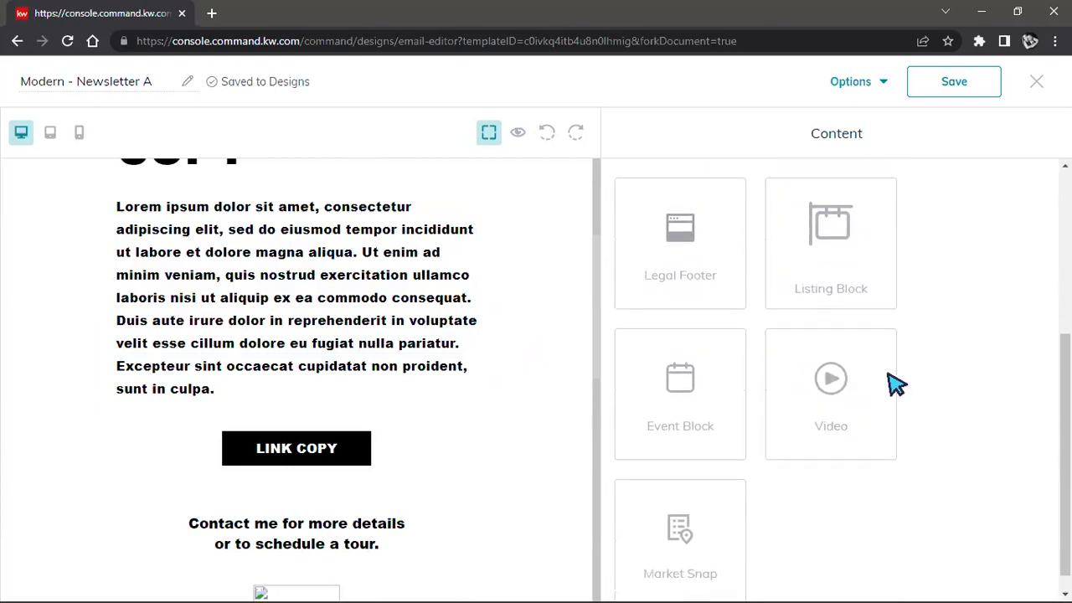
left_click_drag(680, 504, 571, 478)
scroll(540, 327, "down", 2)
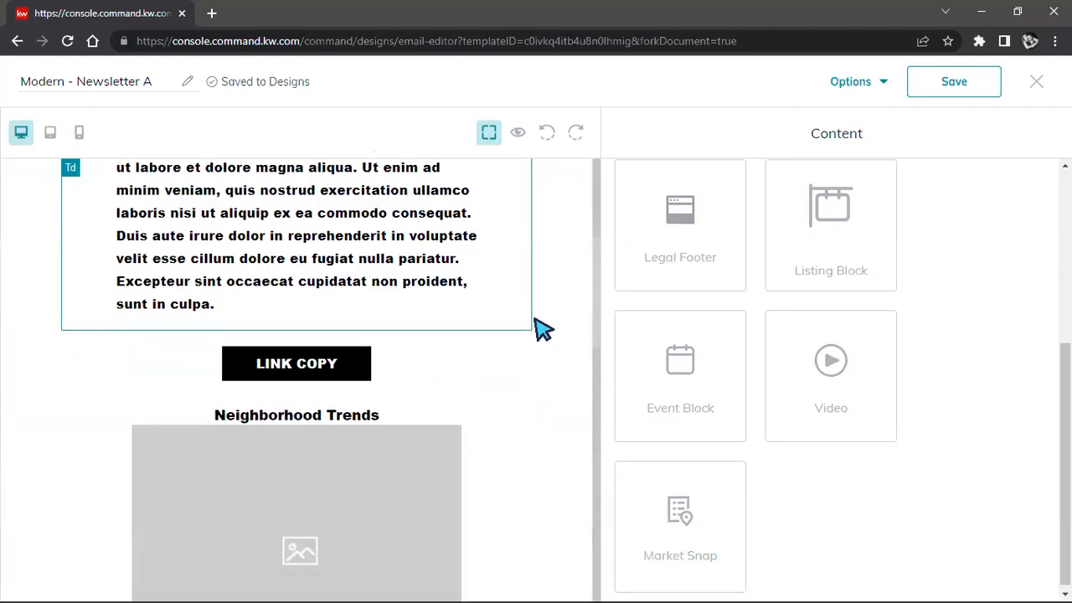
scroll(151, 301, "down", 2)
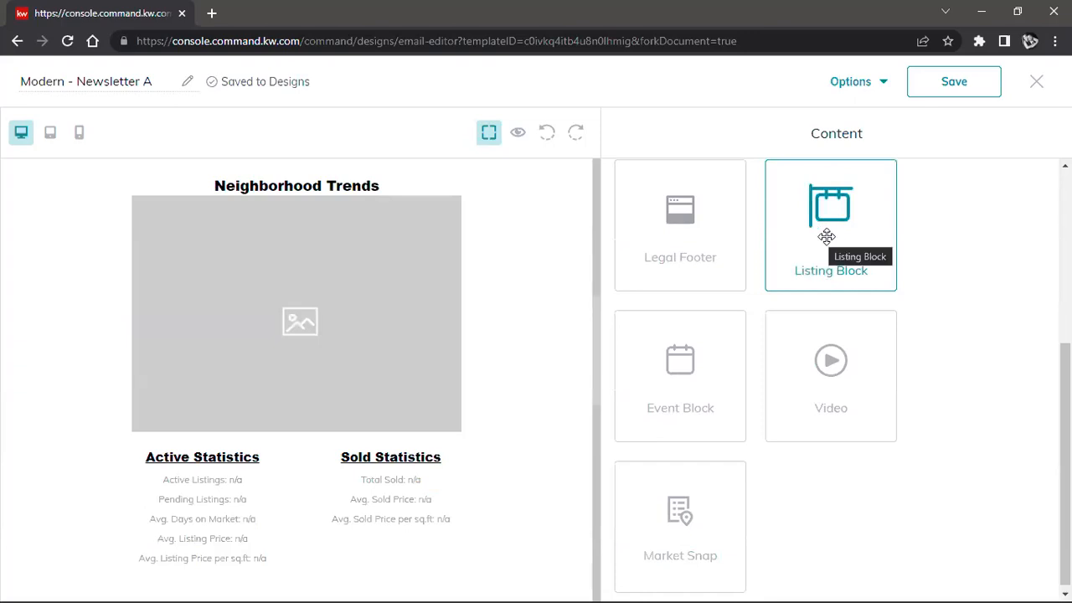
Step: Open the Market Snap block for editing and set its postal code to 97408 and neighborhood to North Springfield
left_click(279, 364)
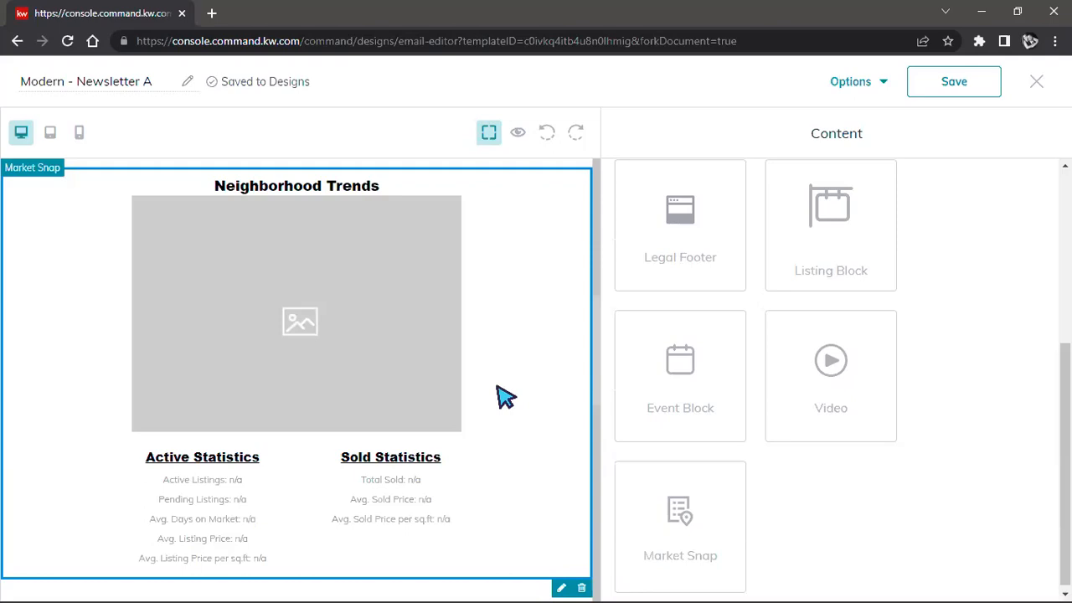
left_click(558, 587)
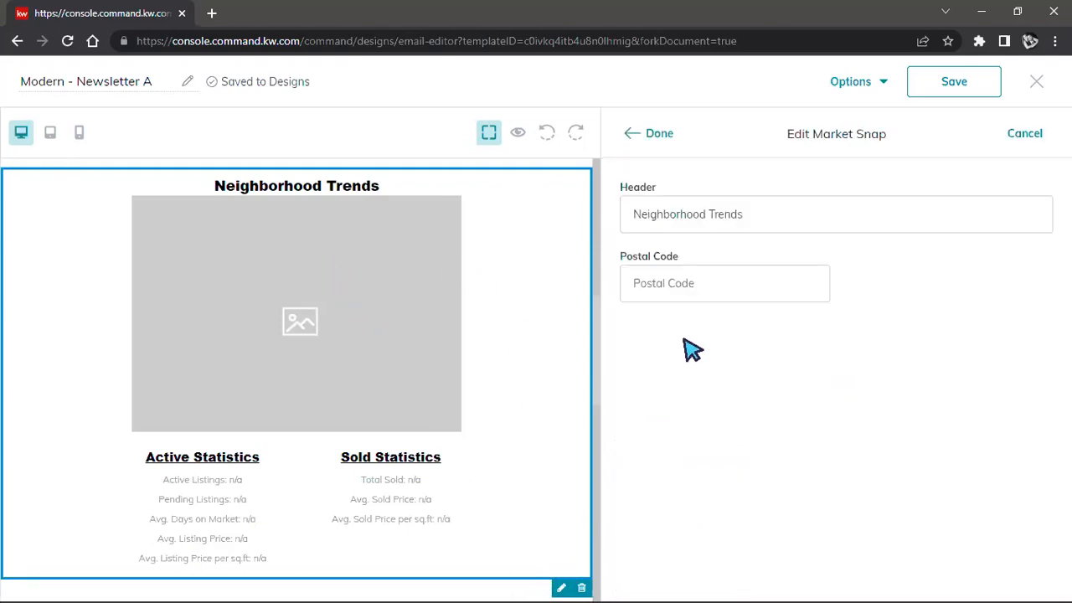
left_click(727, 281)
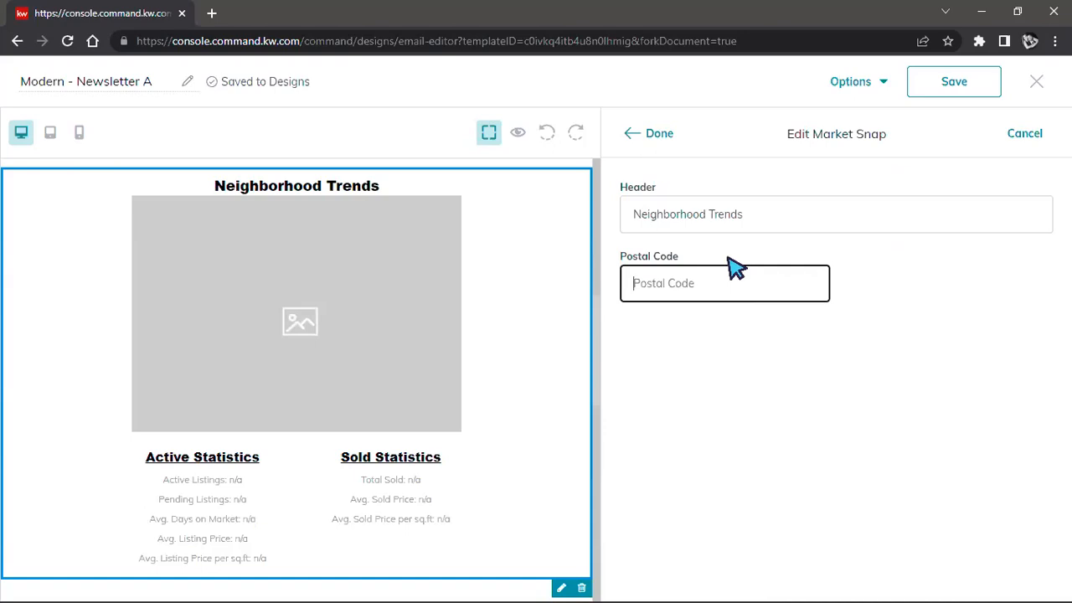
type("974")
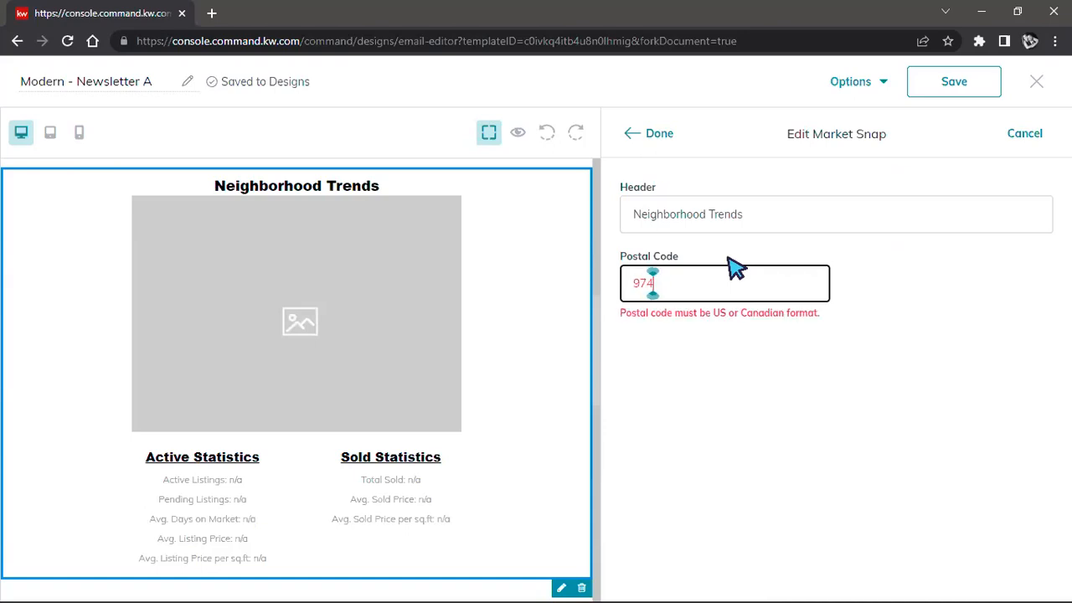
type("08")
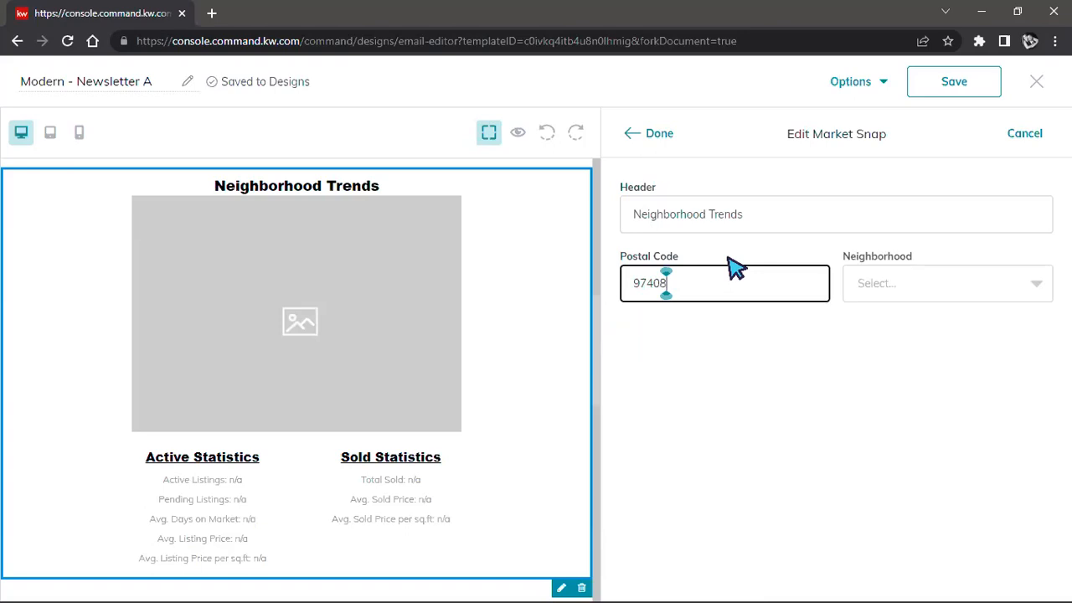
left_click(982, 297)
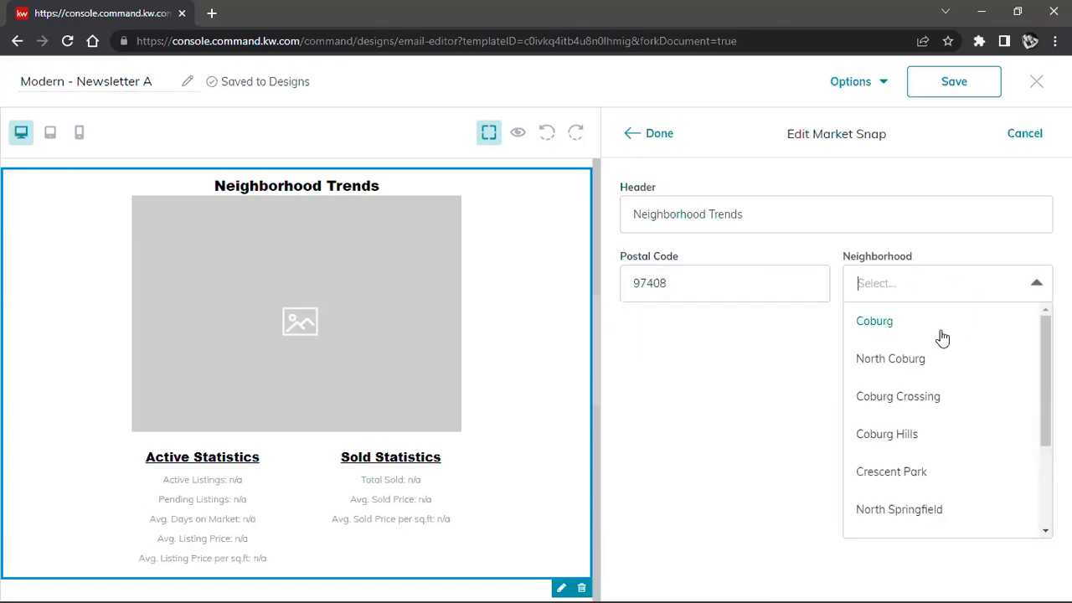
scroll(958, 402, "down", 2)
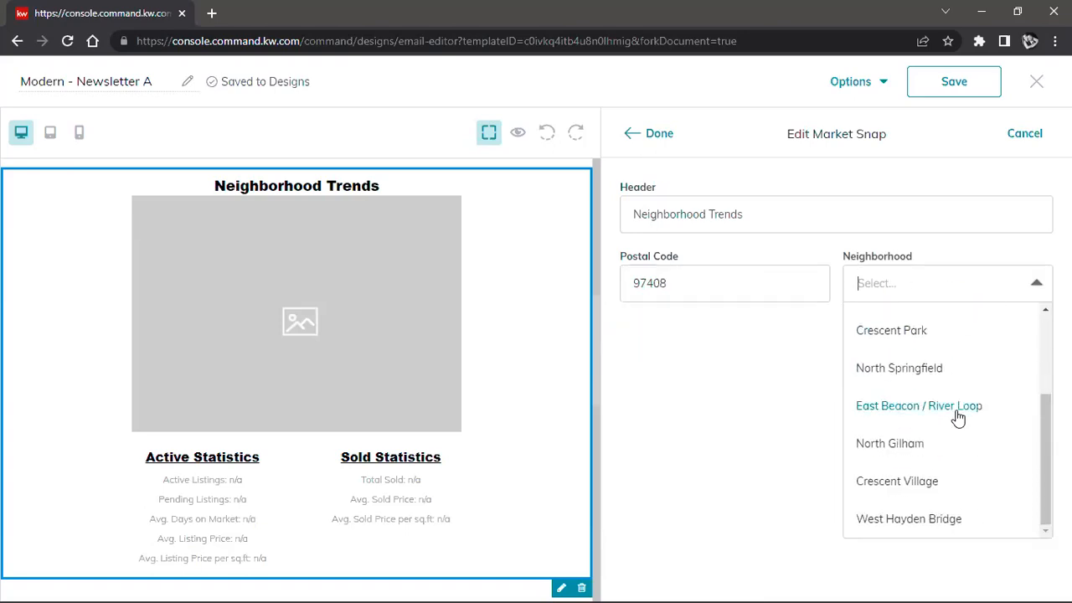
left_click(919, 376)
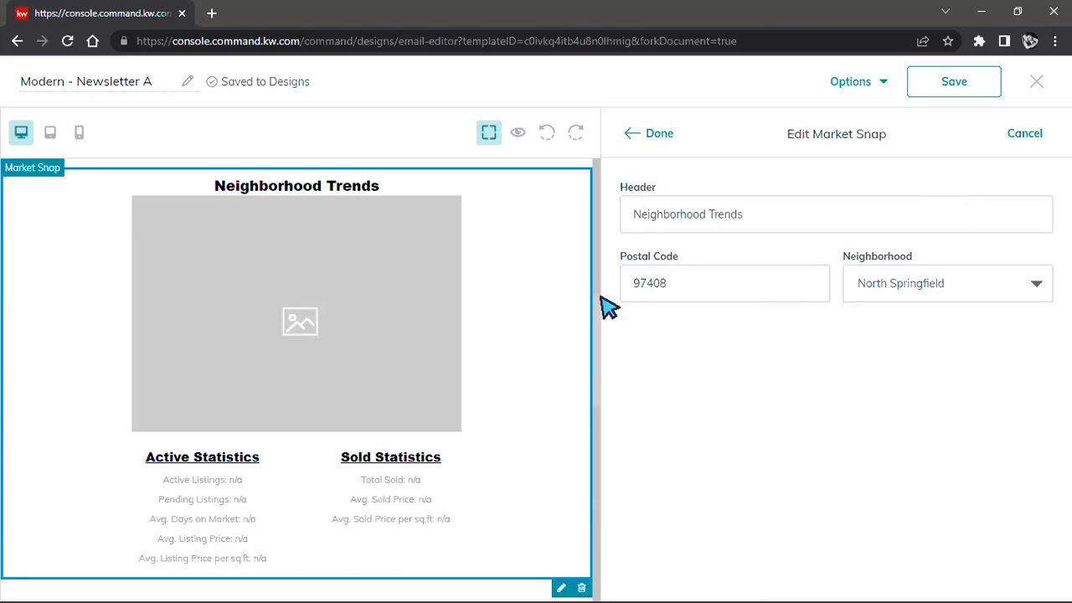
Step: Change the Market Snap block's postal code to 97478
left_click(660, 284)
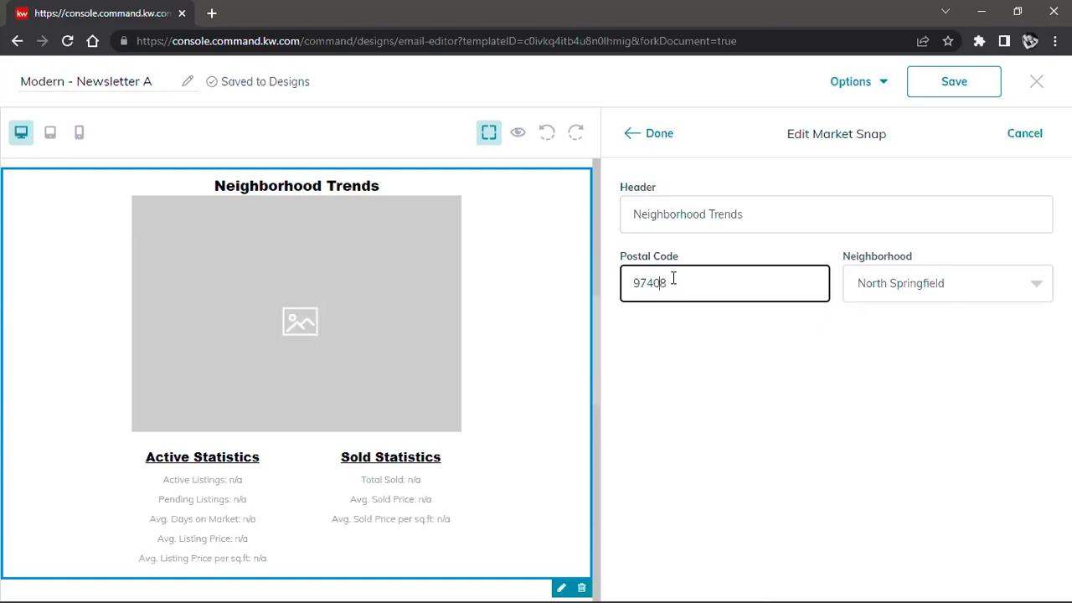
left_click(894, 294)
scroll(938, 361, "down", 3)
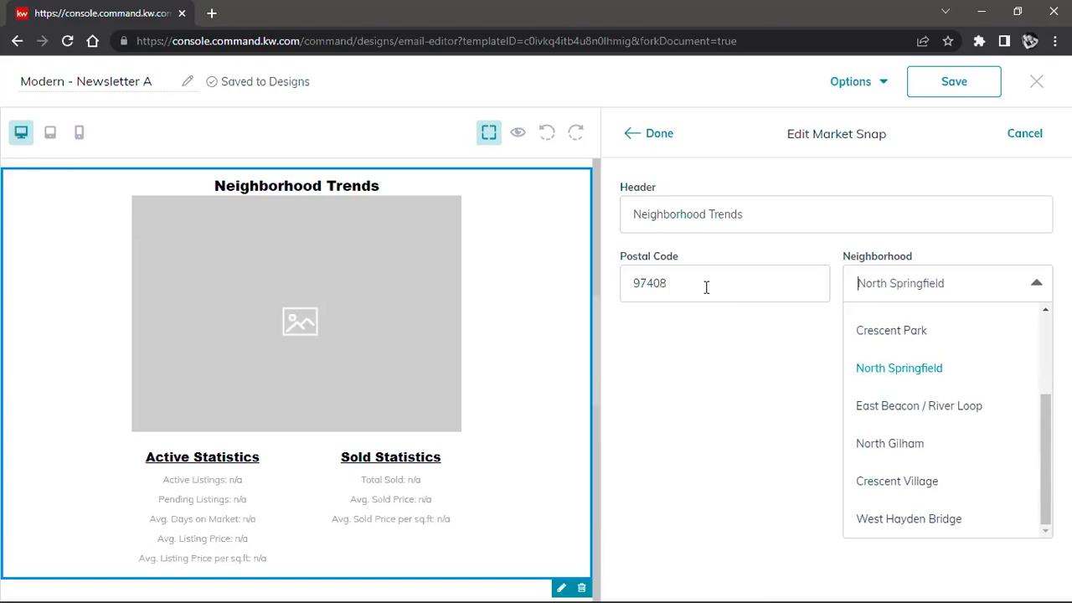
left_click(661, 284)
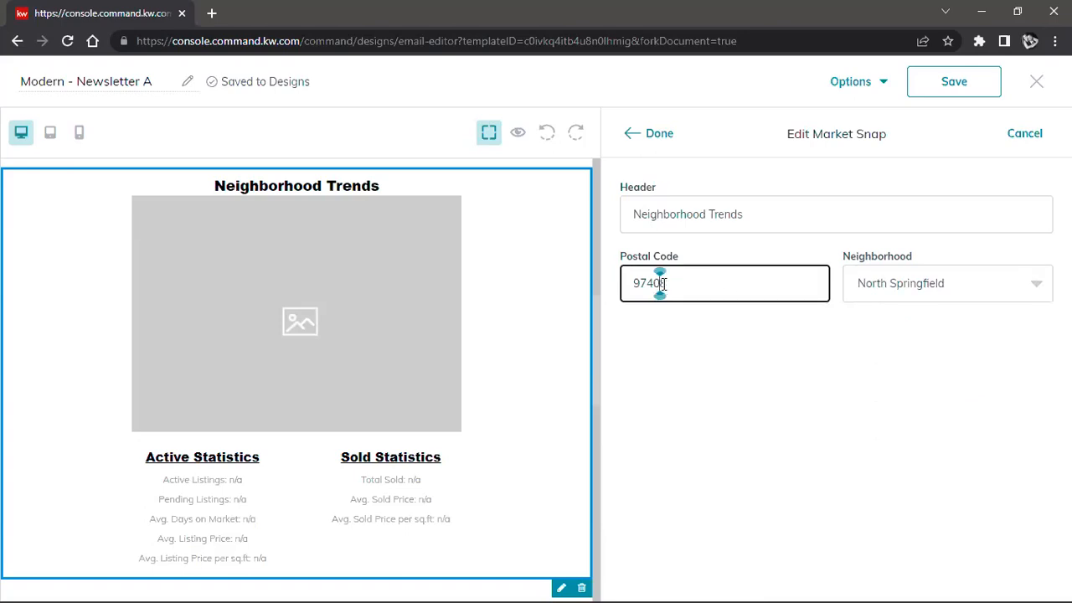
key("BackSpace")
key("BackSpace")
type("78")
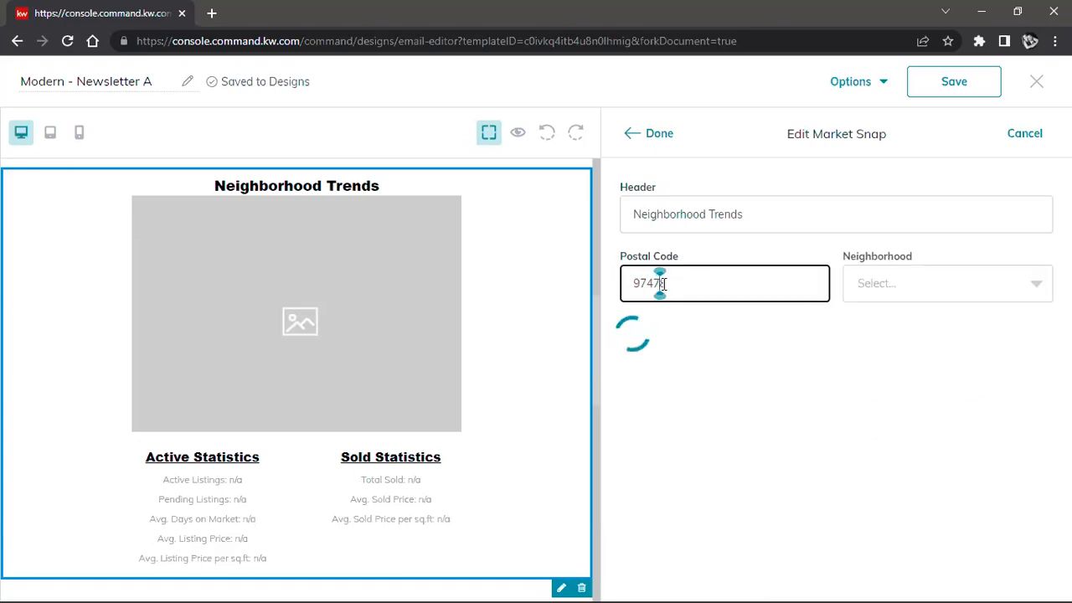
Step: Set the Market Snap block's neighborhood to East Springfield and apply the block's settings
left_click(998, 291)
scroll(996, 412, "down", 3)
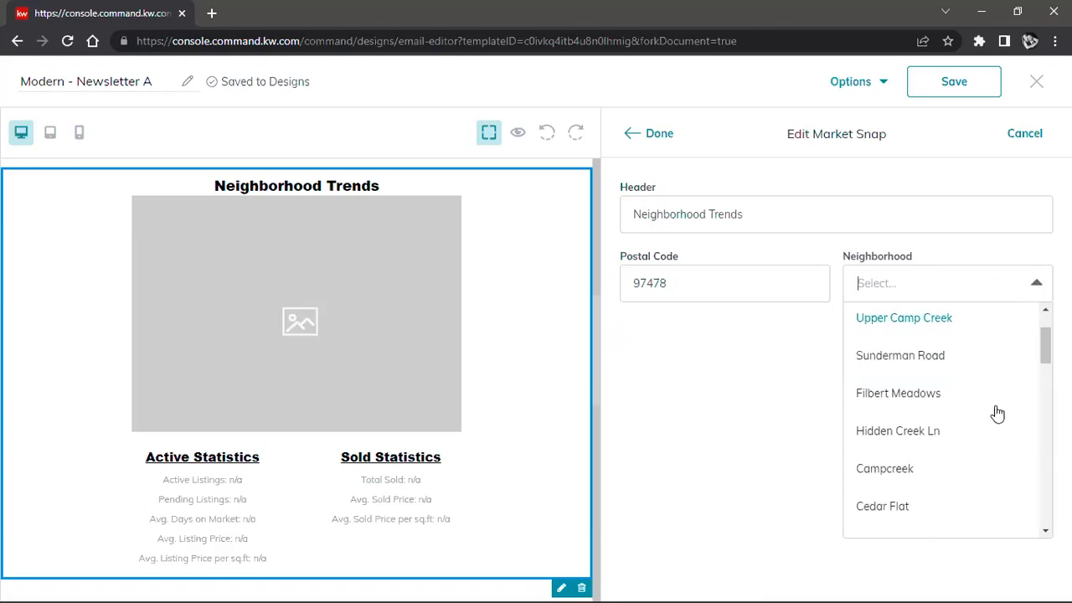
scroll(996, 413, "down", 3)
scroll(996, 417, "down", 6)
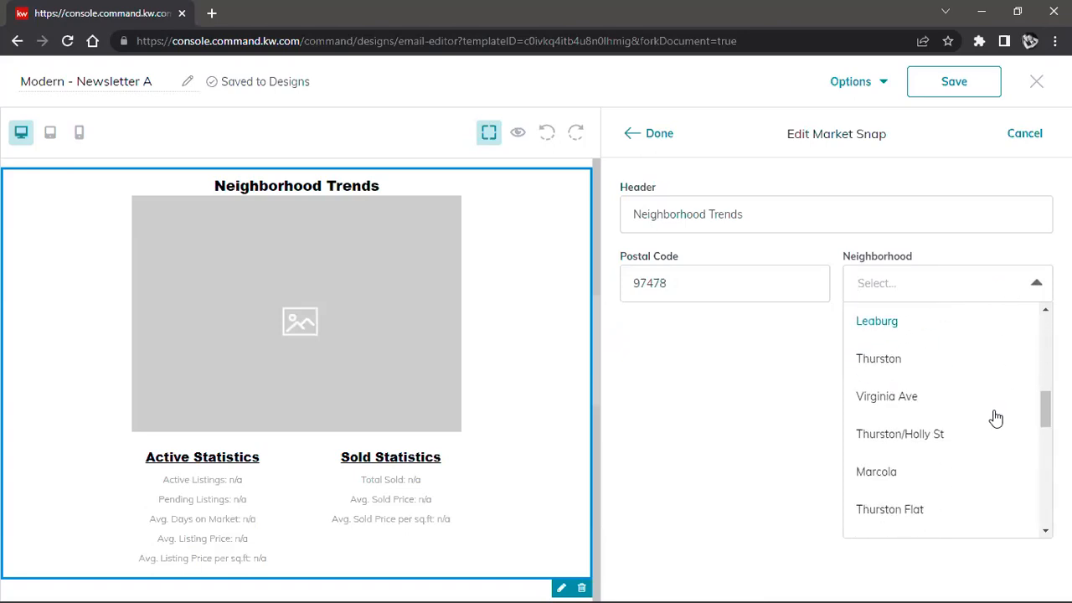
left_click(912, 482)
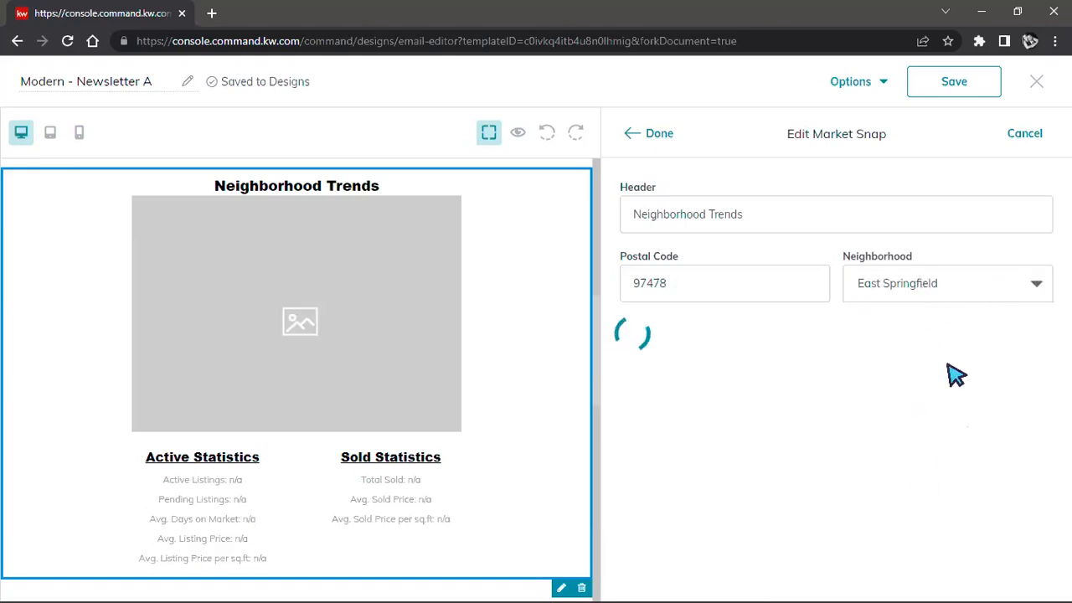
left_click(956, 282)
scroll(951, 445, "down", 6)
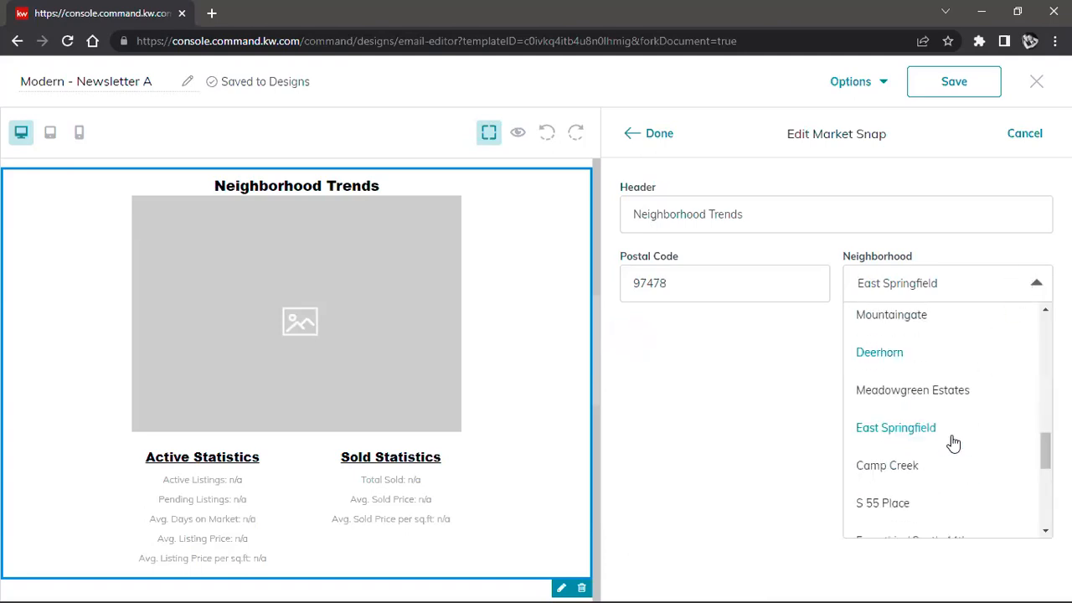
left_click(791, 452)
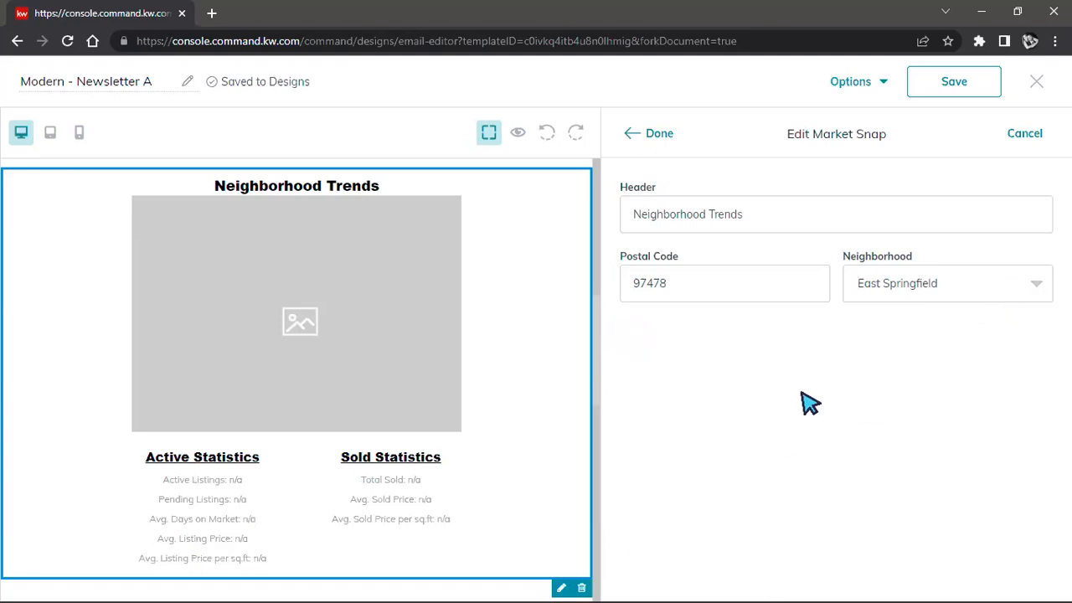
left_click(656, 134)
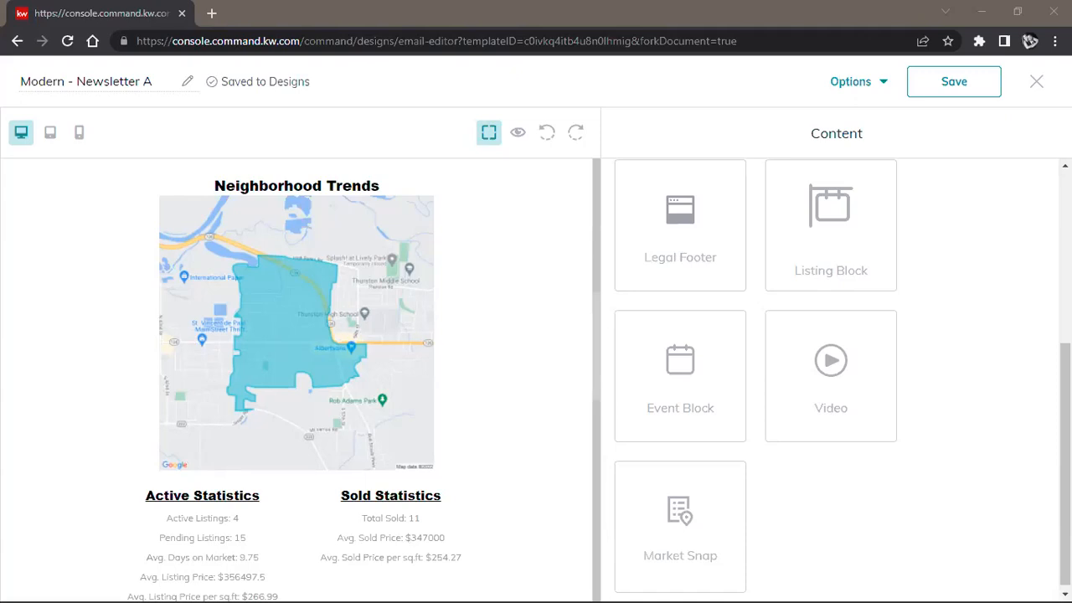
Step: Rename the email design as East Springfield and save it
scroll(525, 226, "up", 10)
left_click(70, 81)
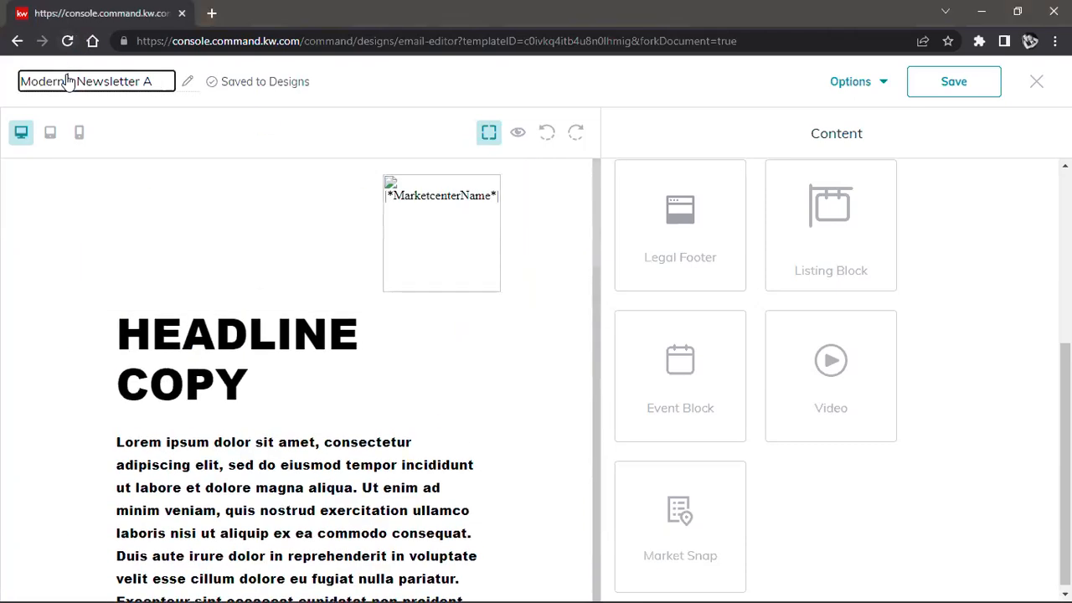
triple_click(70, 82)
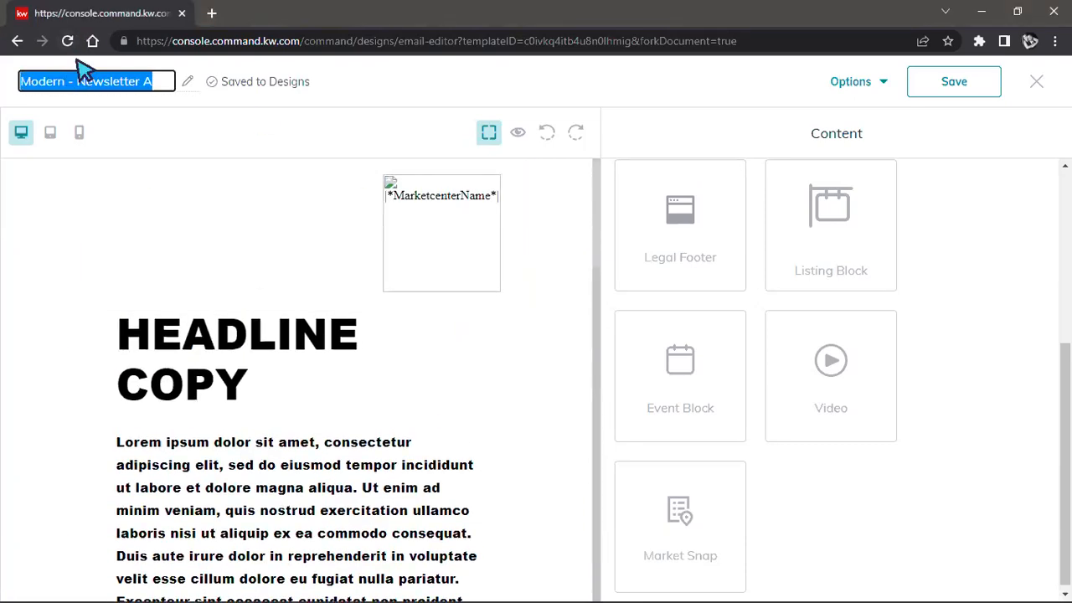
type("East")
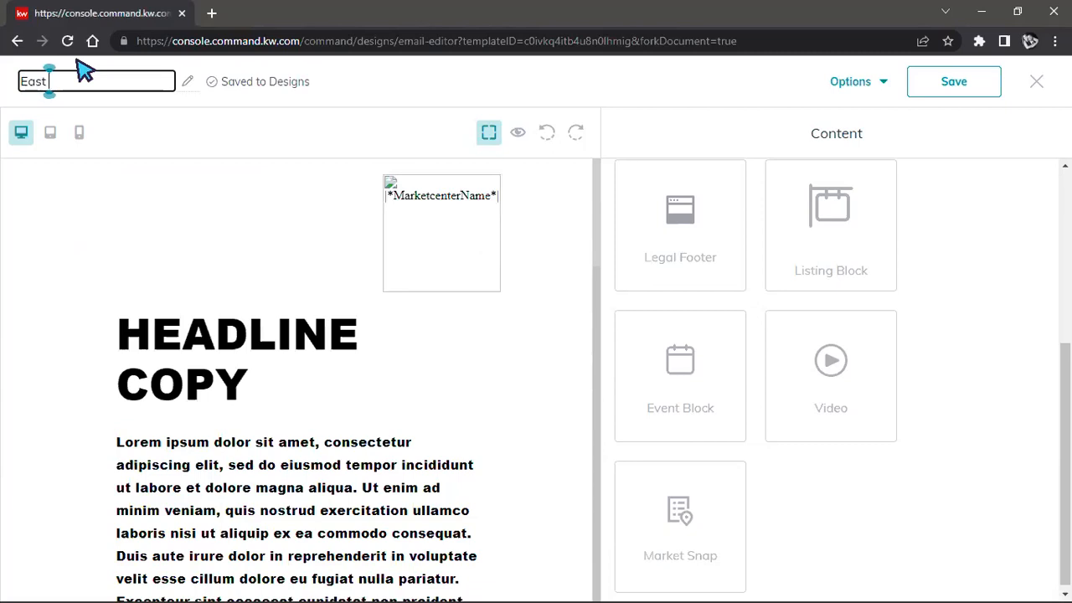
type(" Springfield")
left_click(927, 82)
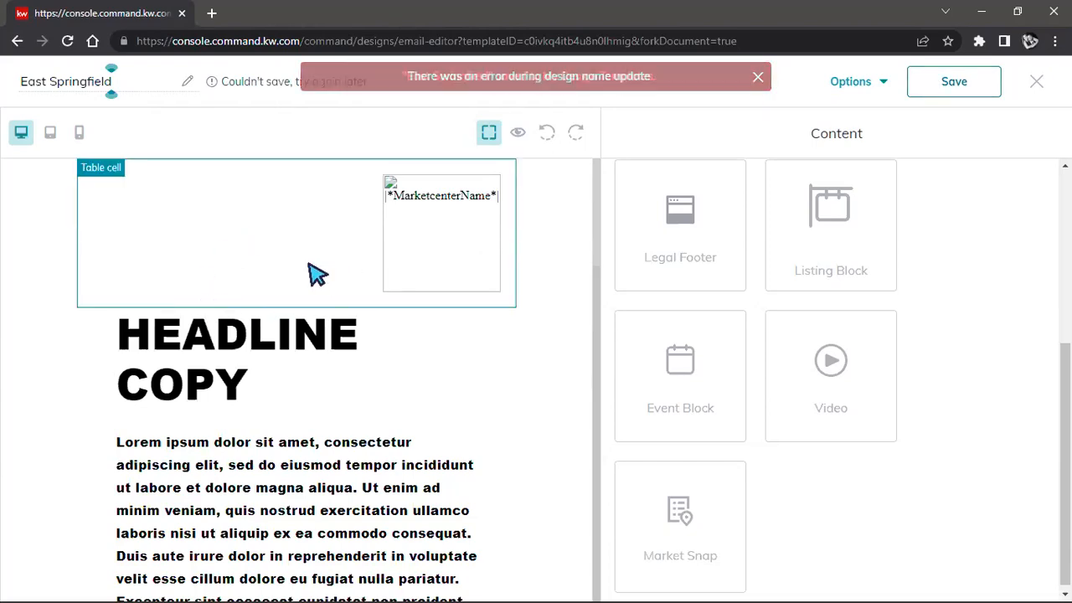
left_click(954, 87)
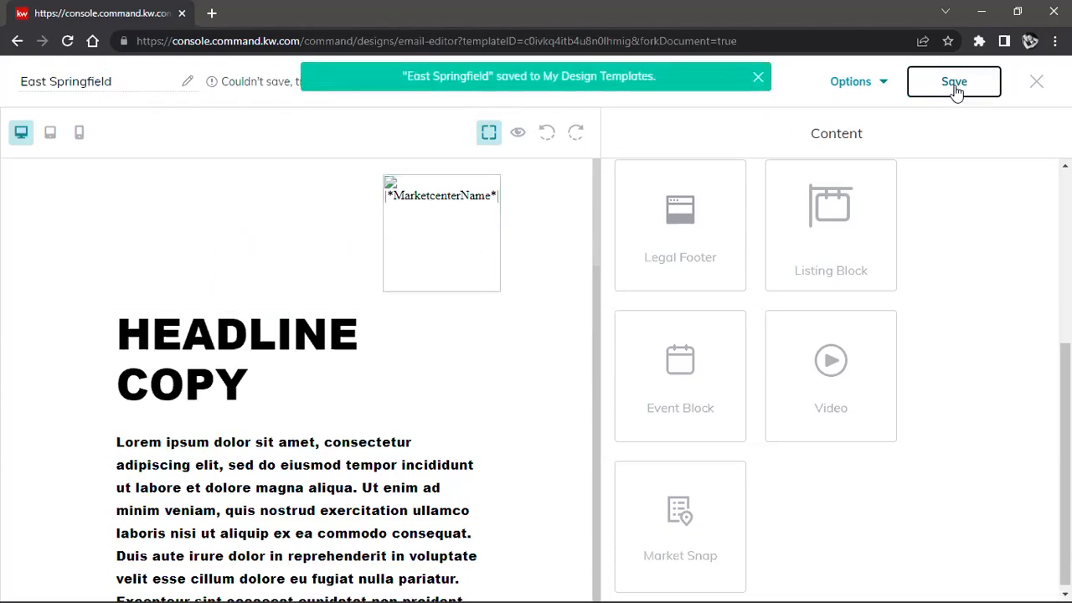
left_click(990, 84)
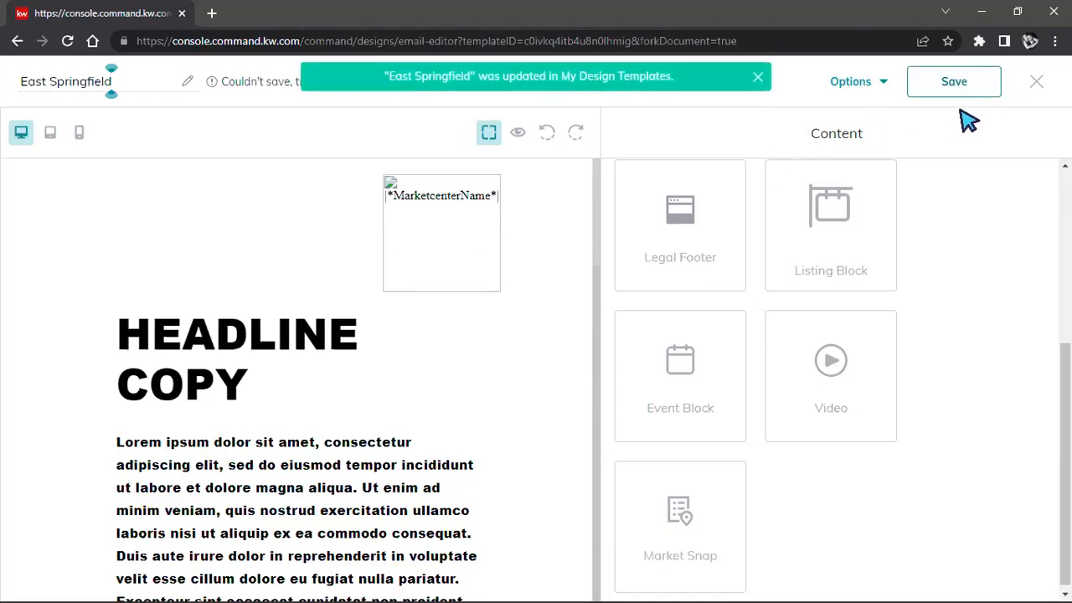
Step: Close the email editor and go to the Campaigns dashboard
left_click(1036, 82)
left_click(694, 400)
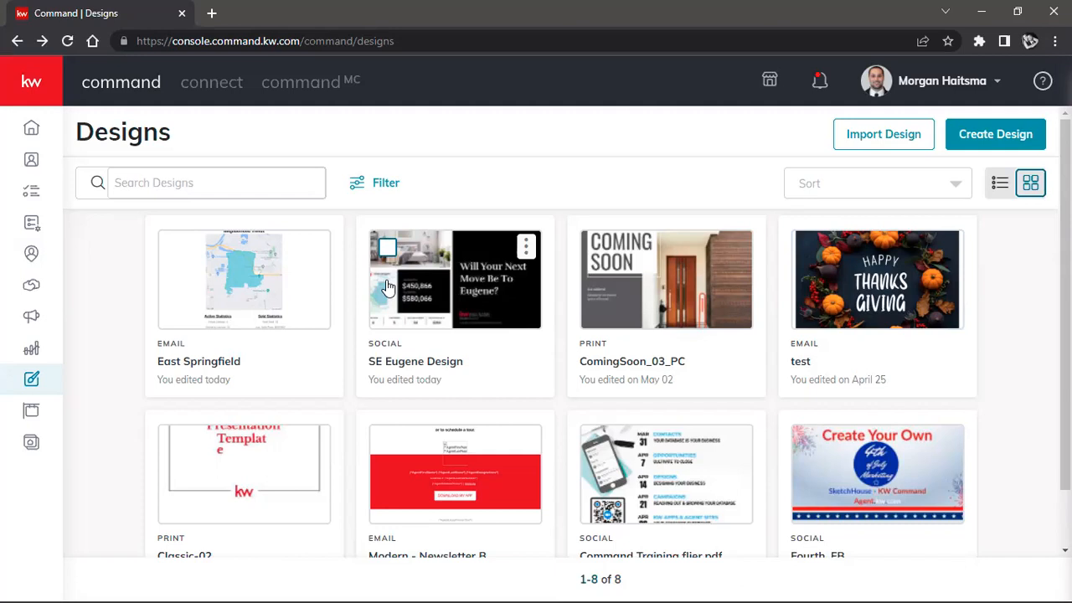
left_click(20, 95)
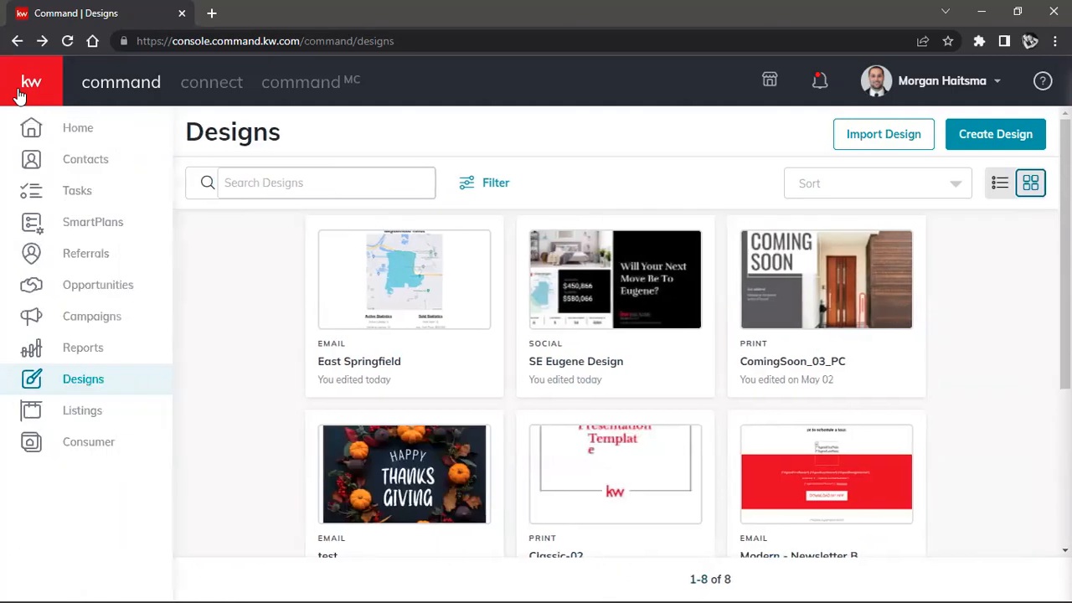
left_click(109, 324)
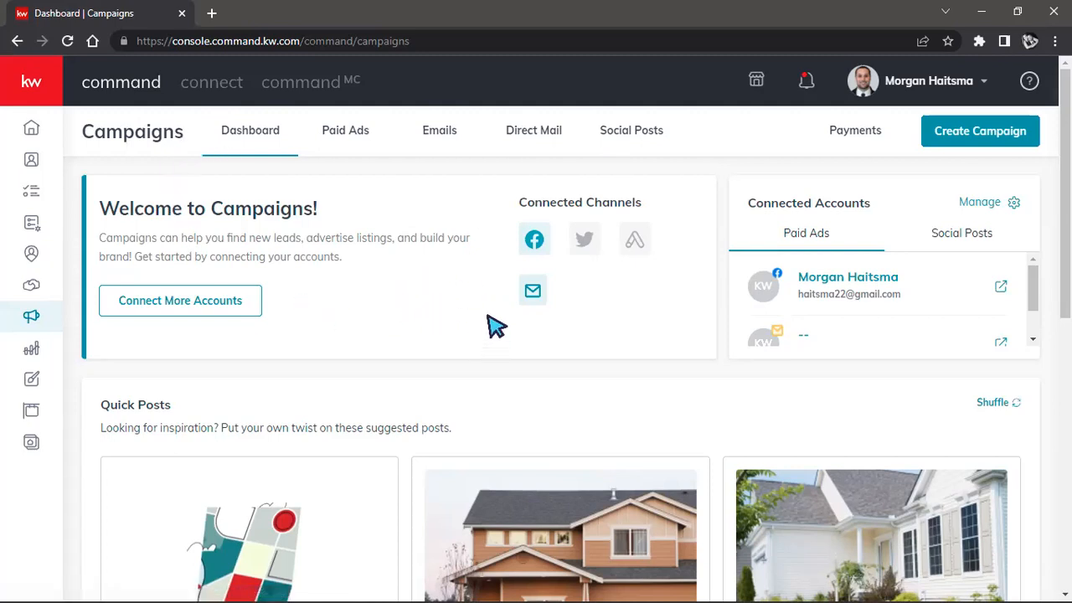
Step: Look through the Campaigns dashboard's Quick Posts and Tips and Training sections
scroll(486, 333, "down", 3)
scroll(481, 332, "down", 1)
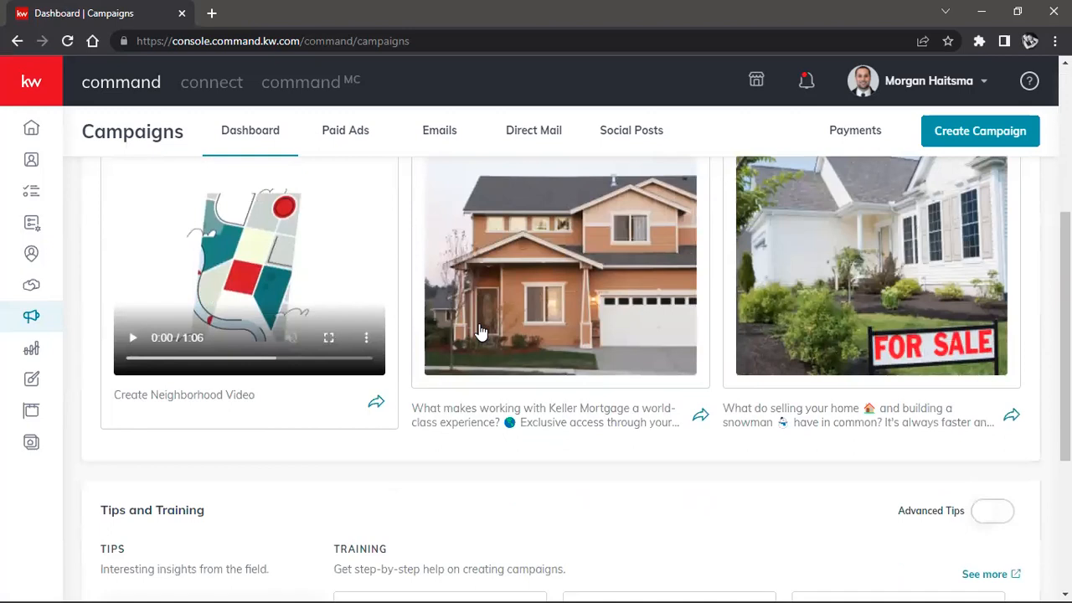
scroll(482, 332, "up", 4)
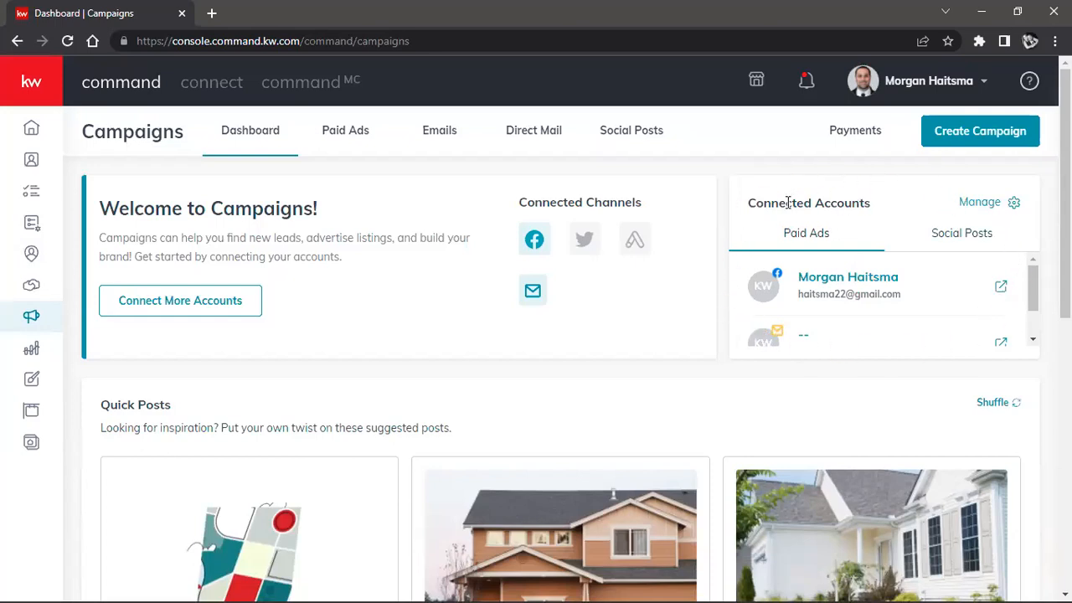
Step: Check the connected accounts for paid ads and for social posts, and view where the profile's settings are found
left_click_drag(749, 203, 813, 201)
left_click(826, 197)
left_click_drag(798, 295, 913, 306)
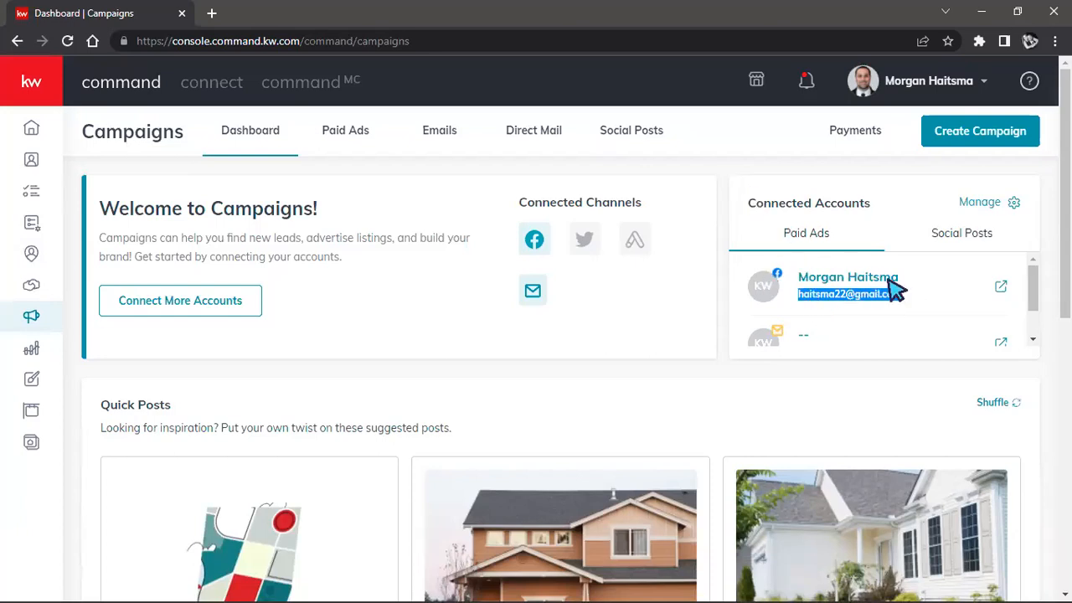
scroll(895, 293, "down", 1)
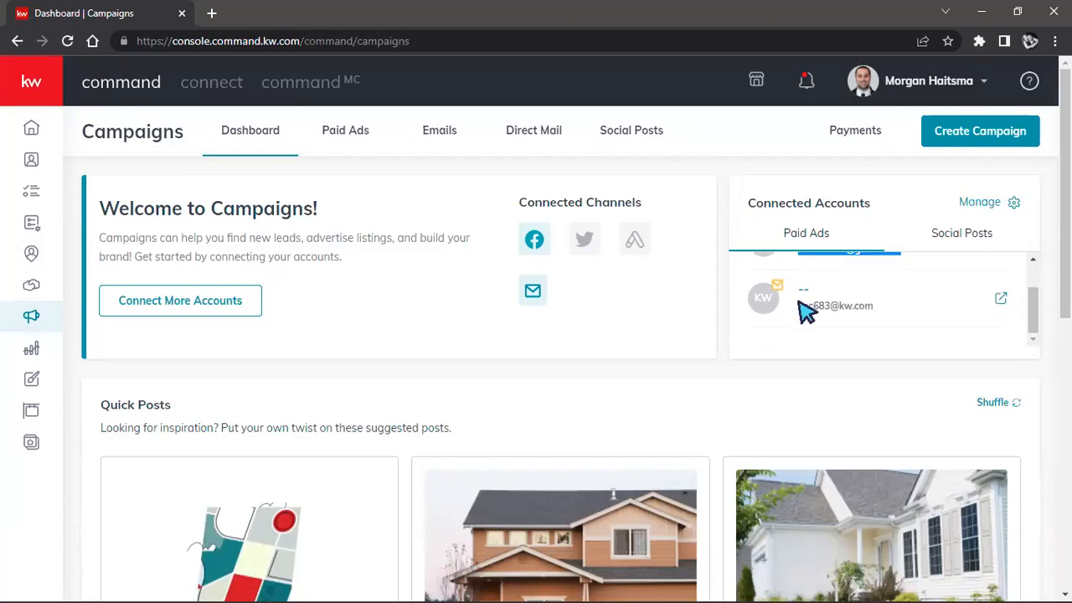
triple_click(879, 300)
scroll(890, 311, "up", 1)
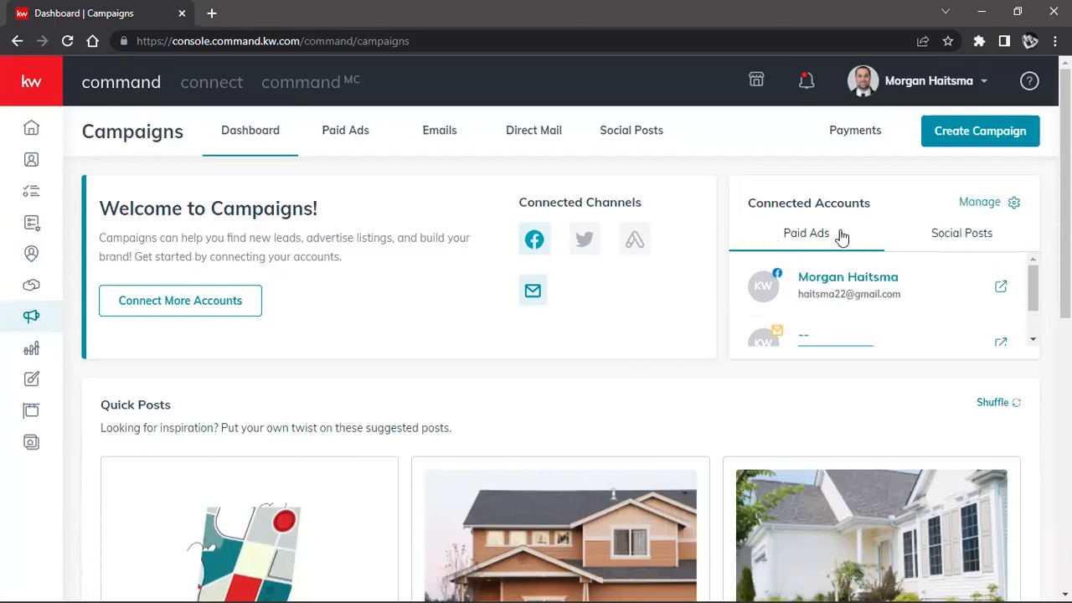
left_click(961, 237)
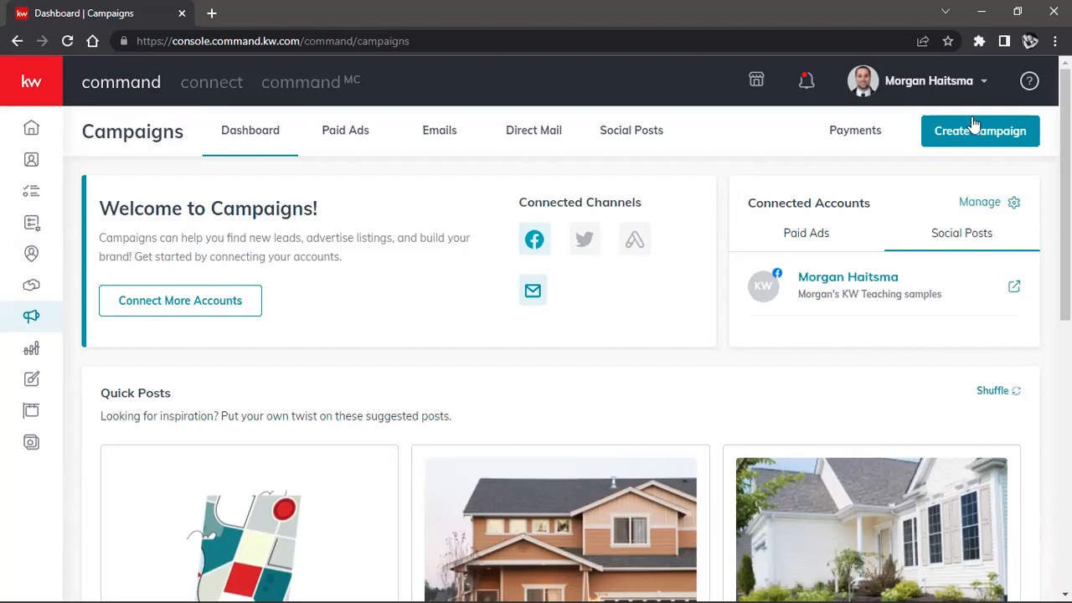
left_click(886, 84)
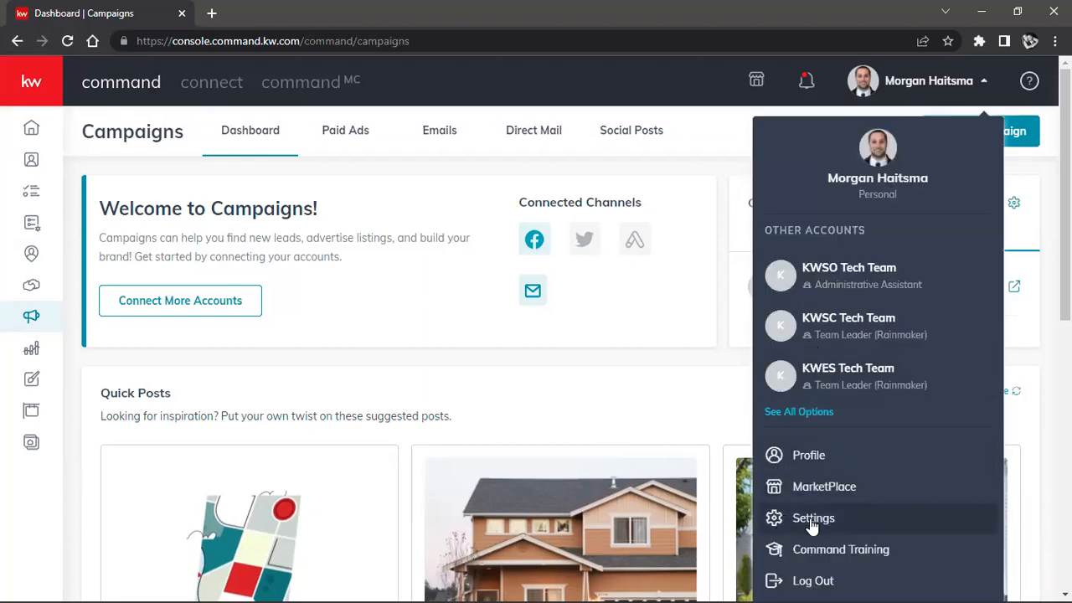
left_click(688, 345)
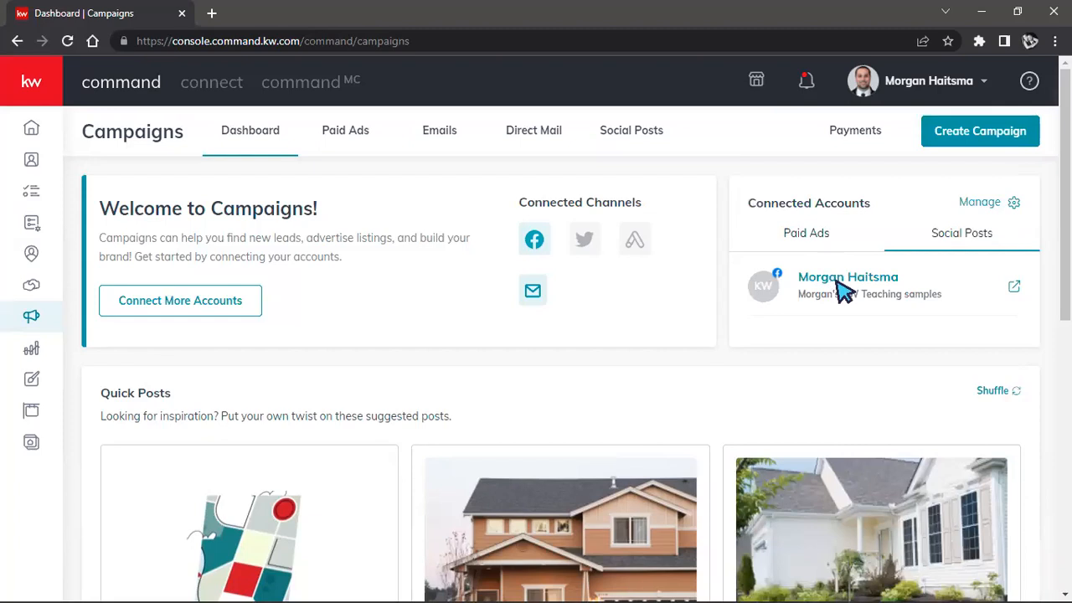
Step: Open the Quick Post about working with Keller Mortgage, review its content, logo and schedule settings, and leave without posting it
scroll(680, 298, "down", 1)
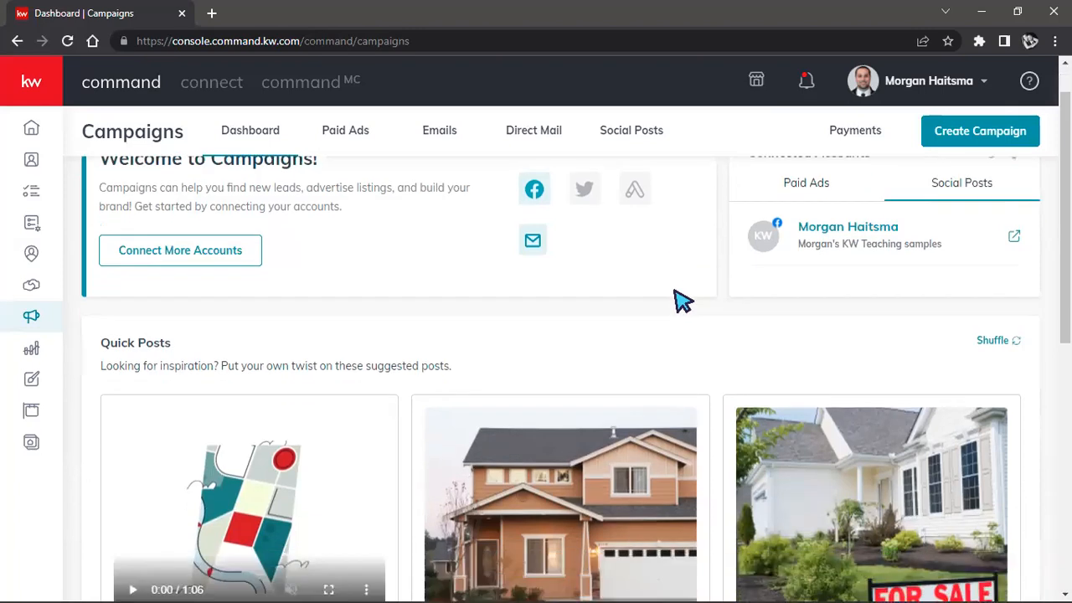
scroll(661, 300, "down", 1)
left_click_drag(100, 236, 184, 242)
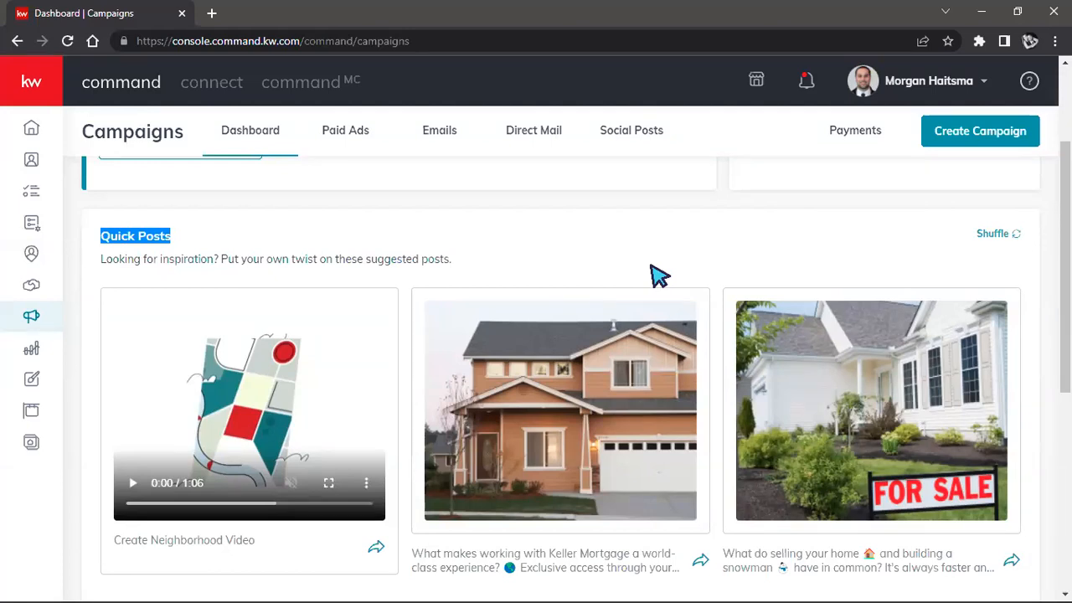
left_click(703, 562)
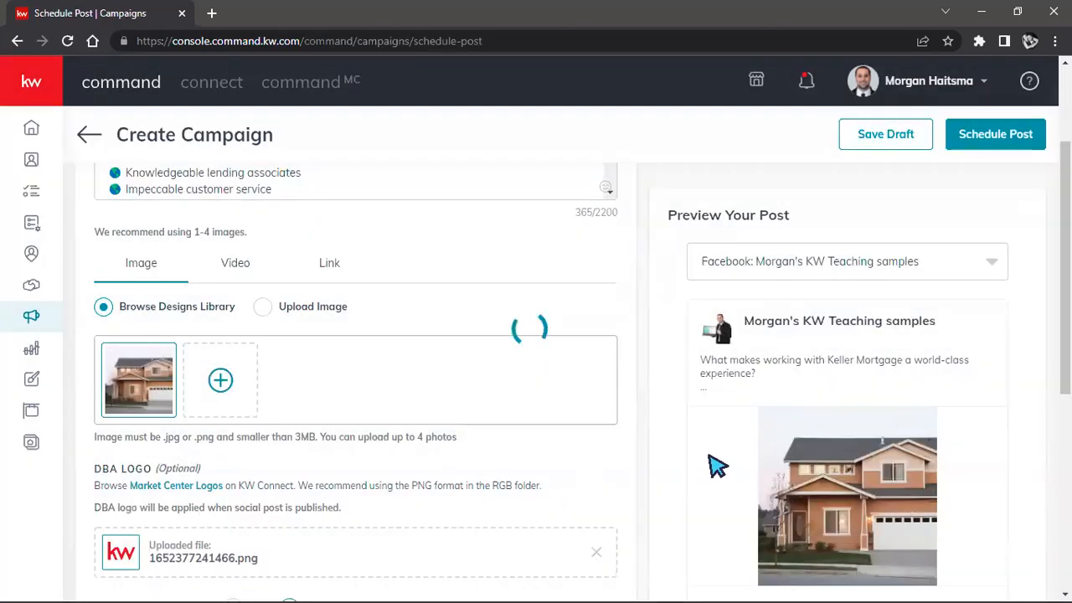
scroll(834, 401, "down", 1)
scroll(850, 420, "down", 4)
scroll(852, 426, "up", 2)
scroll(388, 346, "down", 1)
scroll(385, 368, "down", 1)
scroll(376, 378, "up", 2)
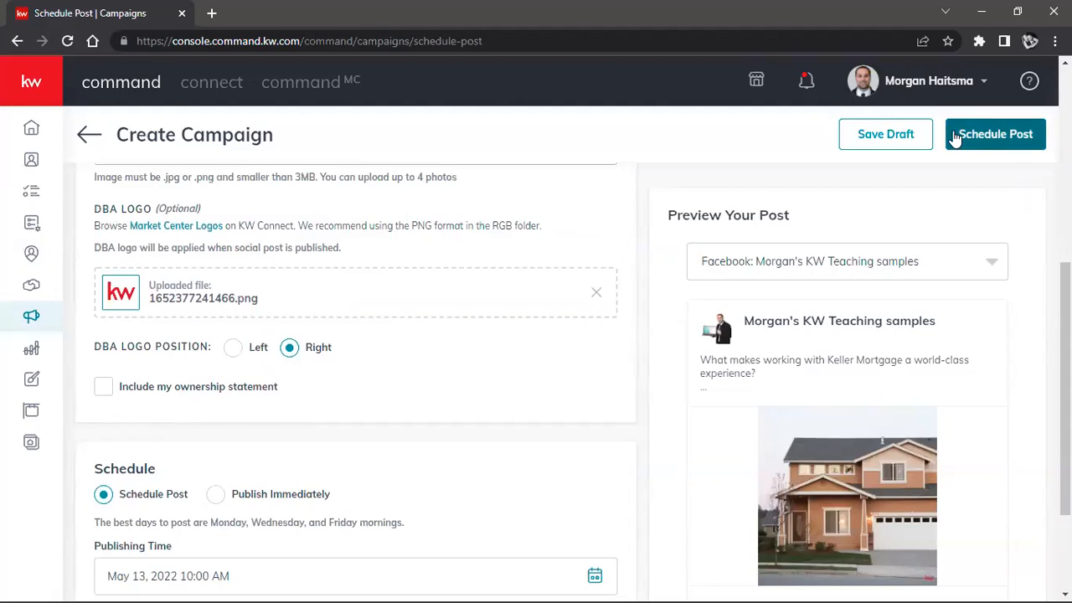
left_click(16, 41)
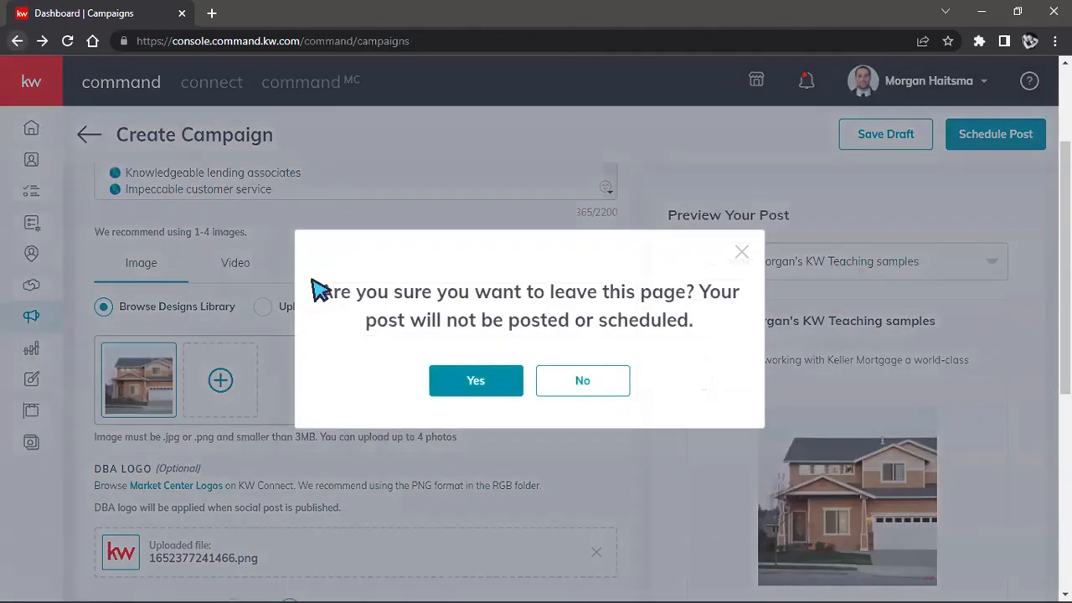
left_click(475, 378)
Step: Turn on Advanced Tips in the dashboard's Tips and Training section
scroll(625, 380, "down", 6)
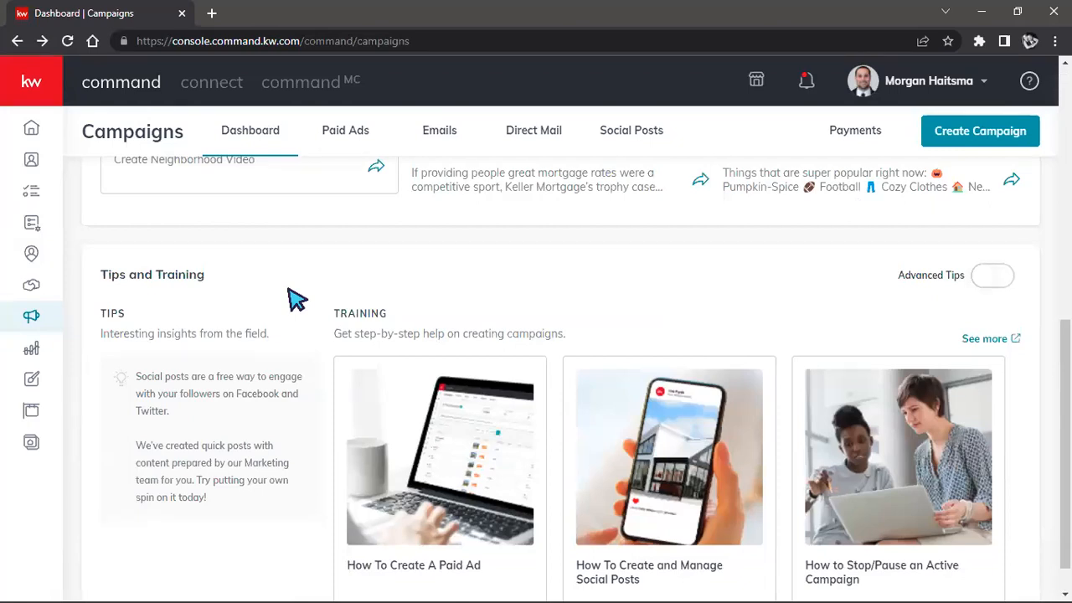
scroll(302, 300, "down", 1)
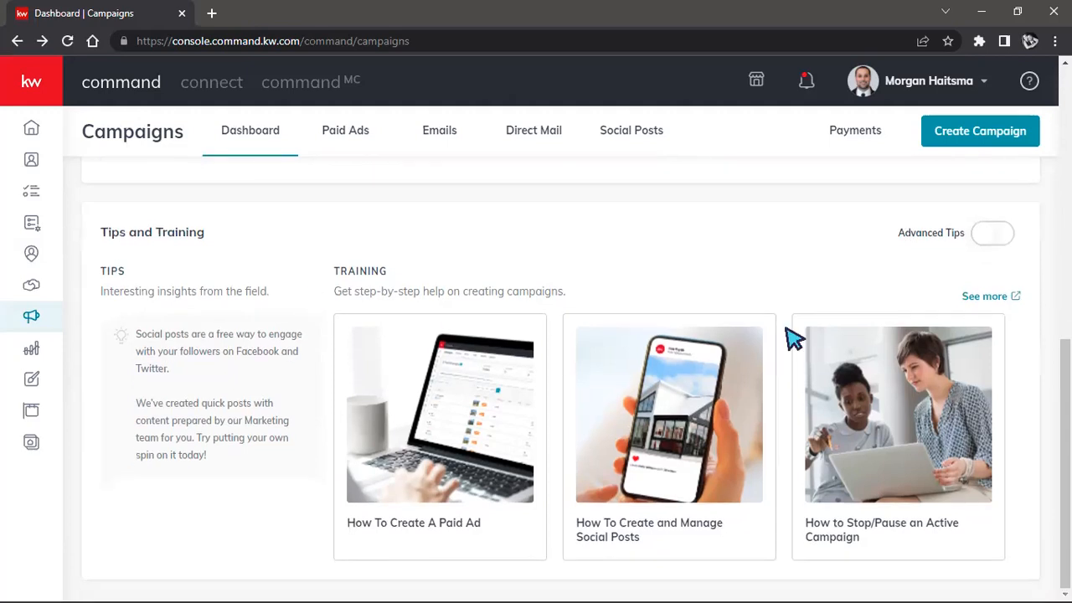
left_click(997, 233)
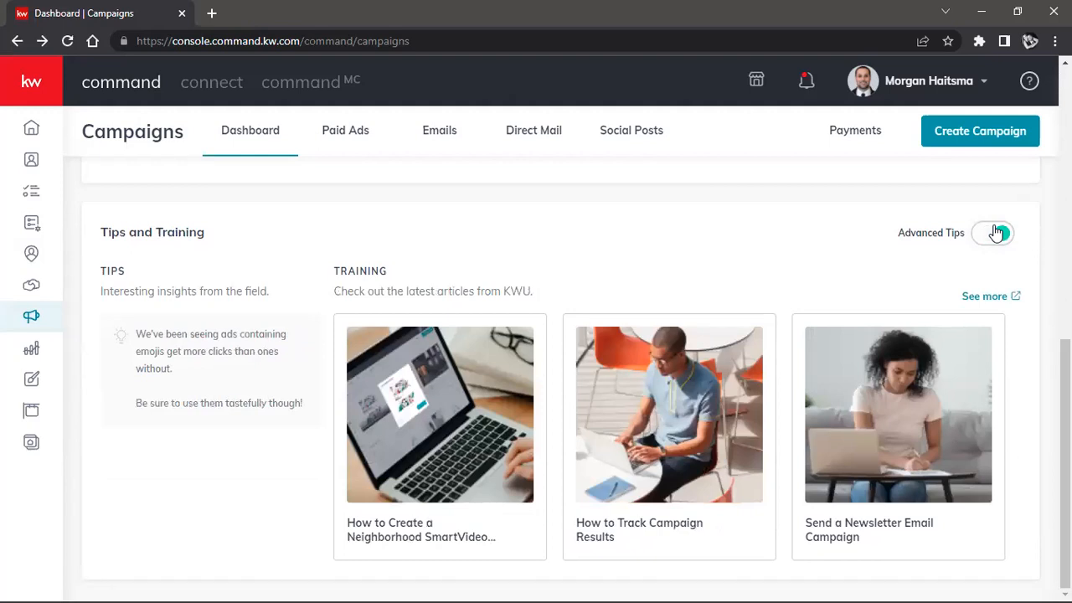
Step: Create a new Social Post campaign and check which accounts are available for the post preview
scroll(742, 358, "up", 4)
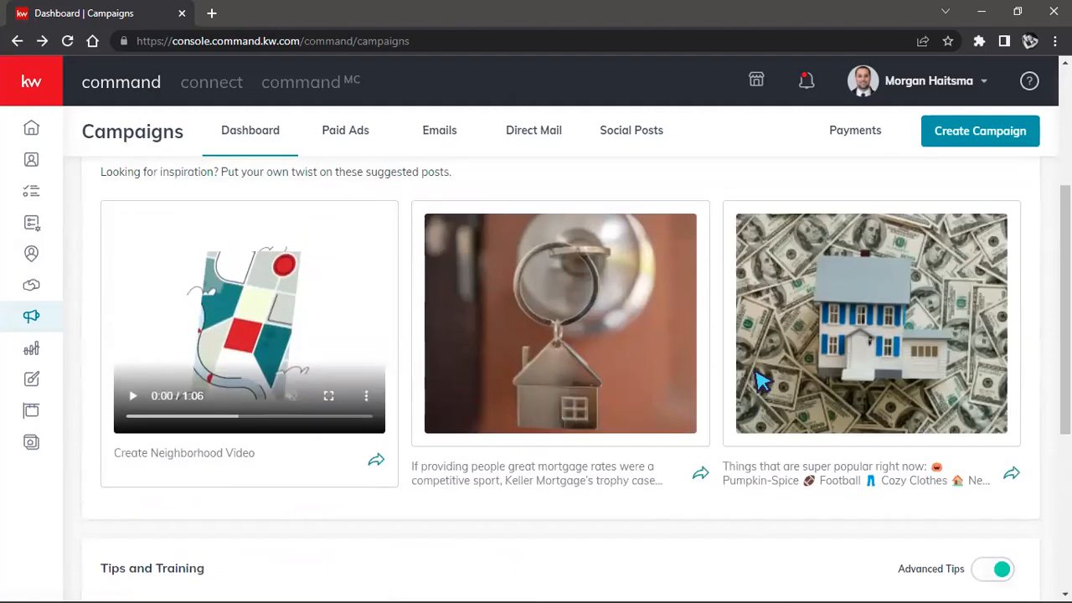
scroll(760, 381, "up", 3)
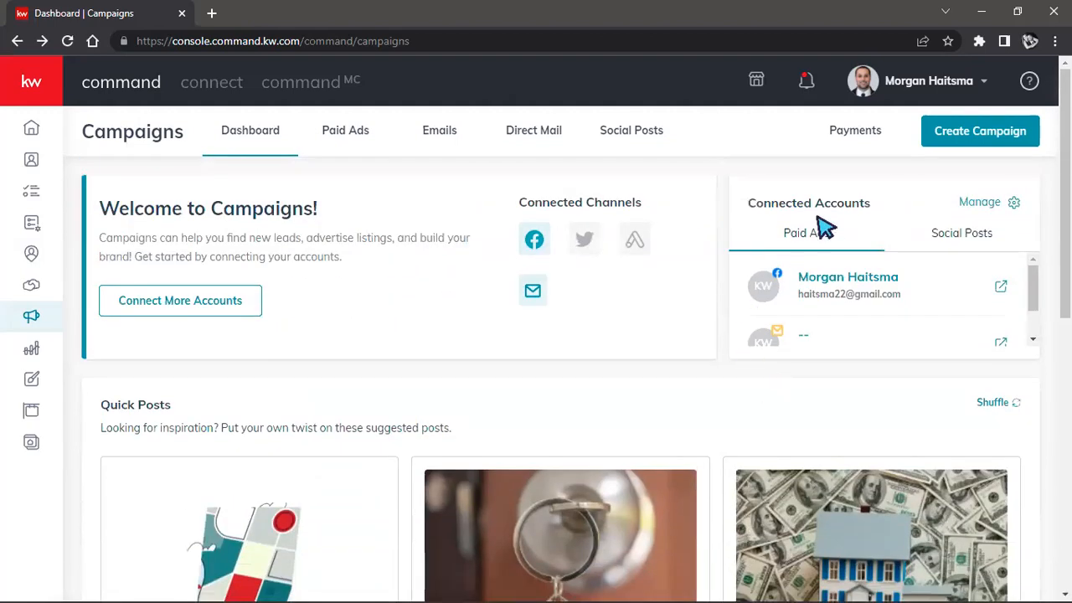
left_click(961, 136)
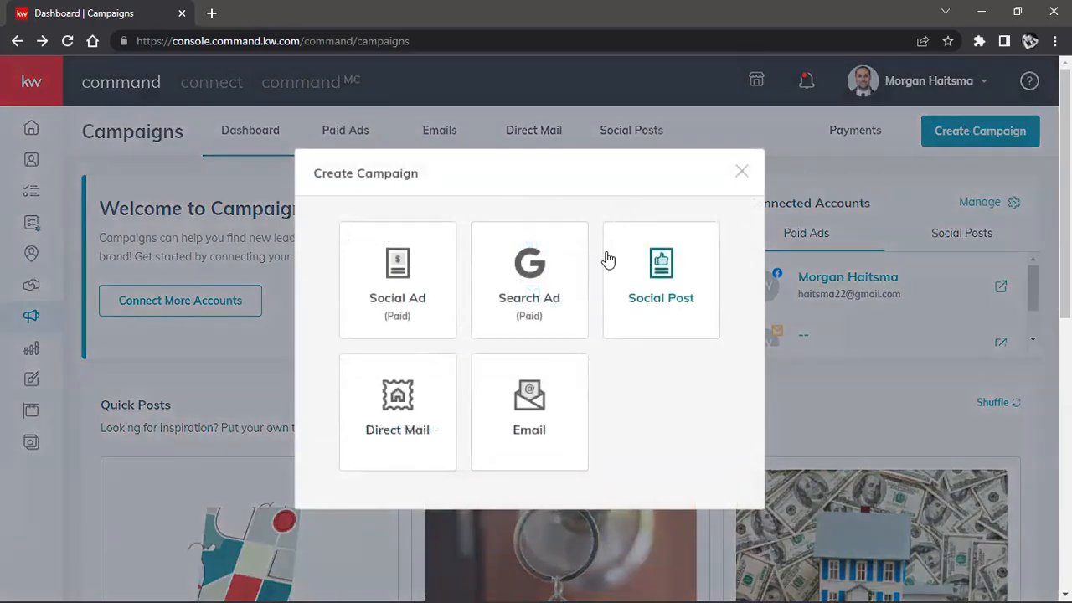
left_click(673, 289)
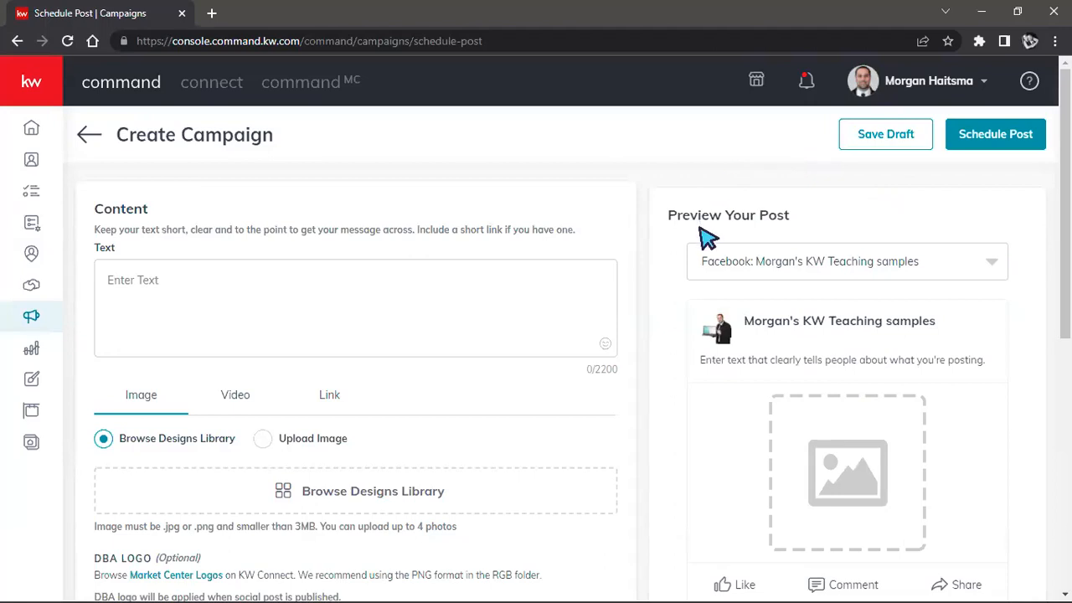
left_click(996, 264)
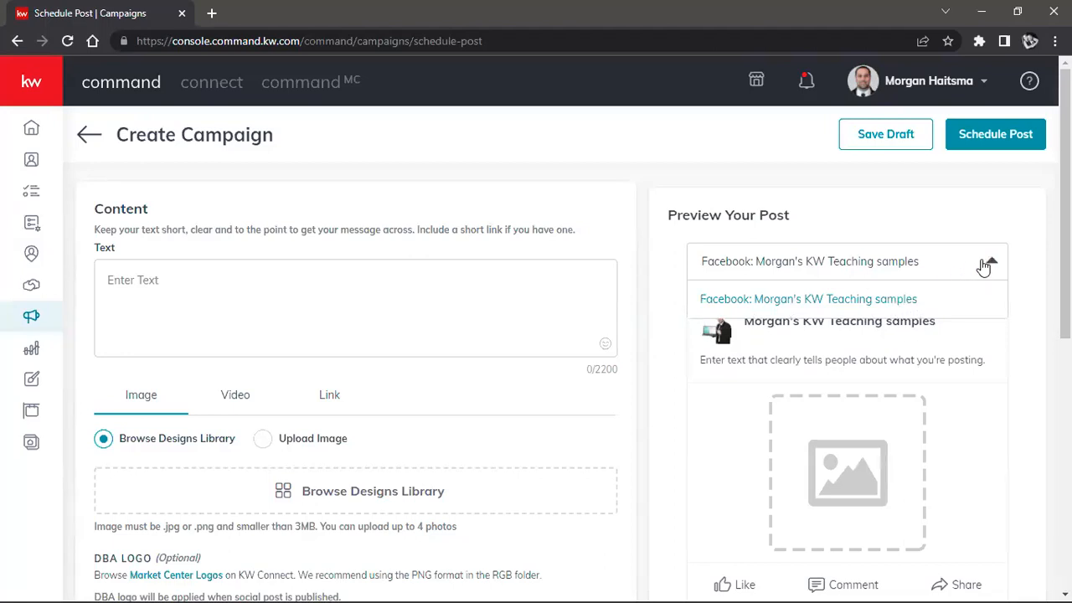
left_click(988, 261)
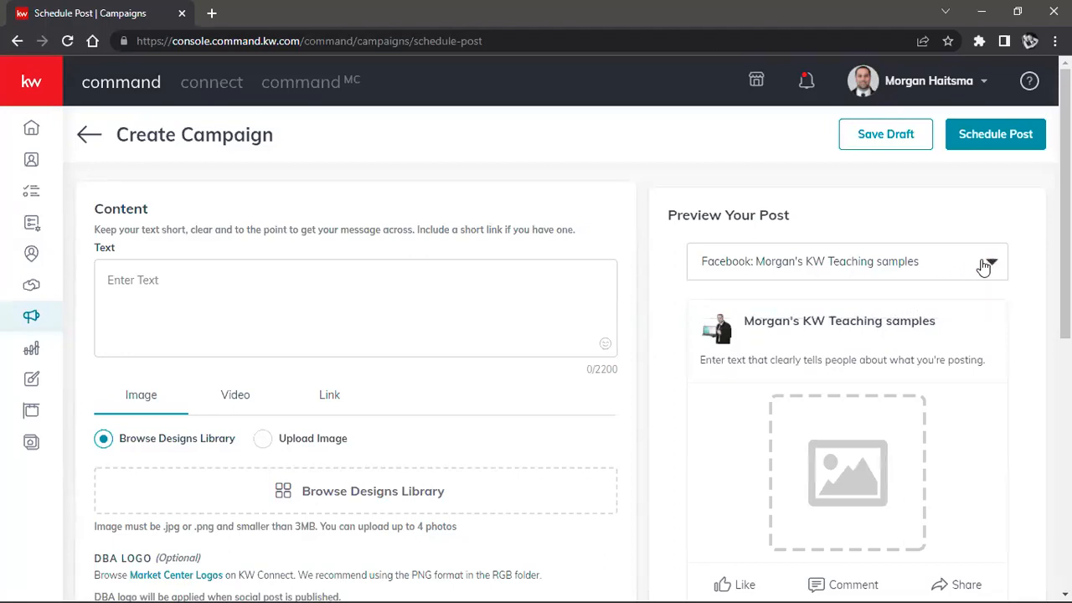
left_click(345, 276)
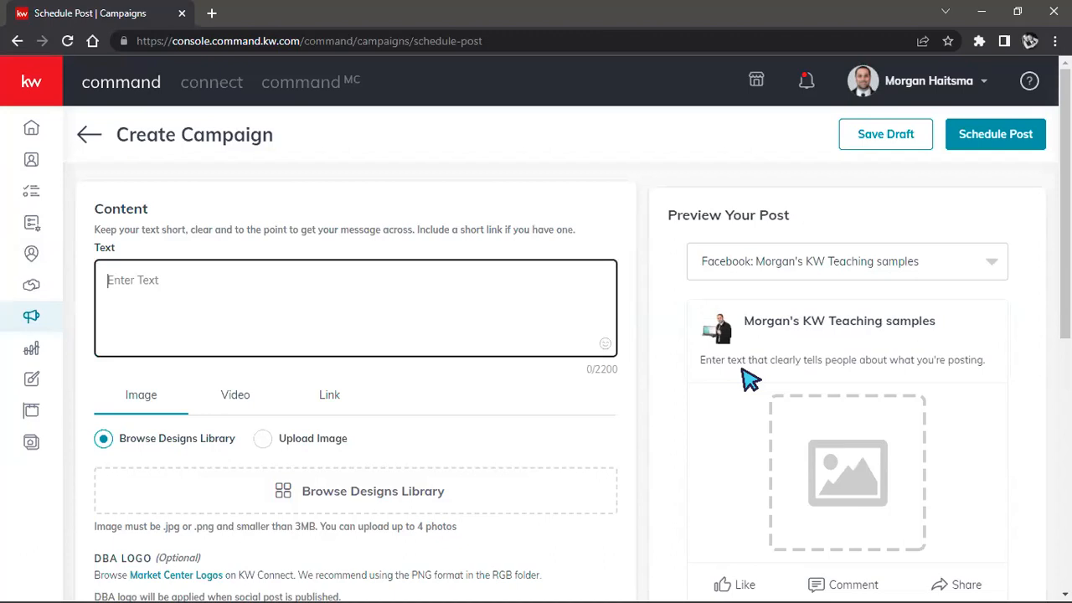
type("For Sale! Look")
key("BackSpace")
key("BackSpace")
key("BackSpace")
key("BackSpace")
key("BackSpace")
key("BackSpace")
key("BackSpace")
key("BackSpace")
key("BackSpace")
key("BackSpace")
key("BackSpace")
key("BackSpace")
key("BackSpace")
key("BackSpace")
Step: Enter "Check out the Market in South East Eugene!" as the post text
type("Check out the ")
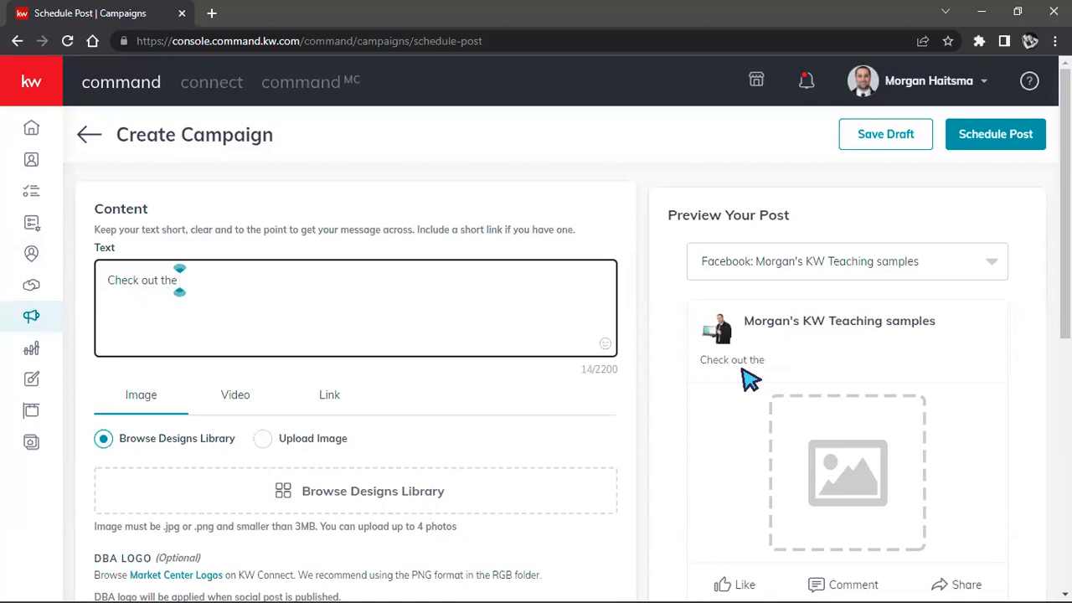
type("Marl")
key("BackSpace")
type("ket in ")
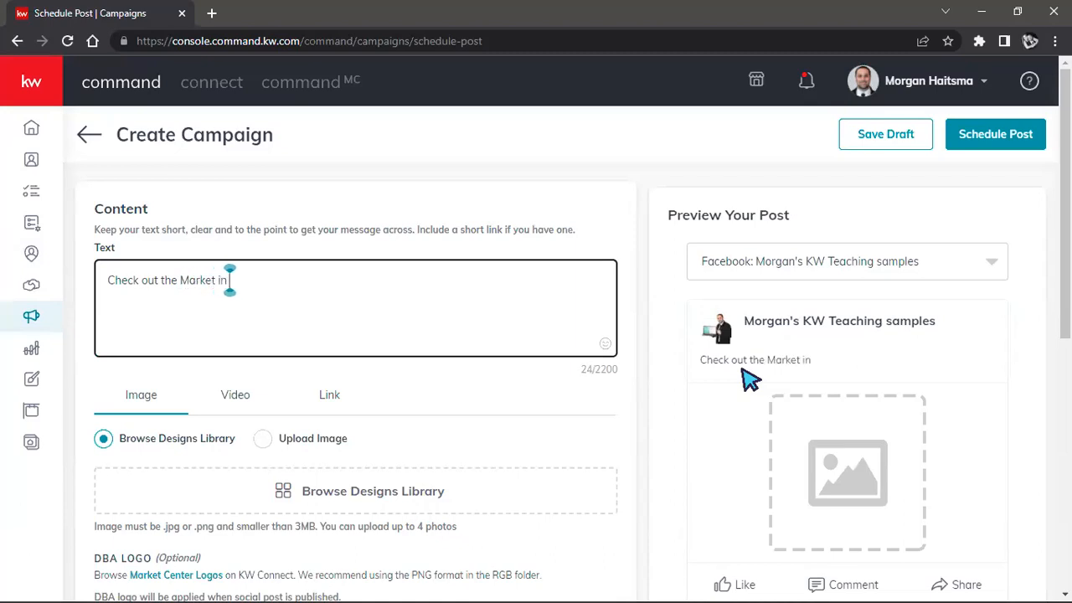
type("South Eas")
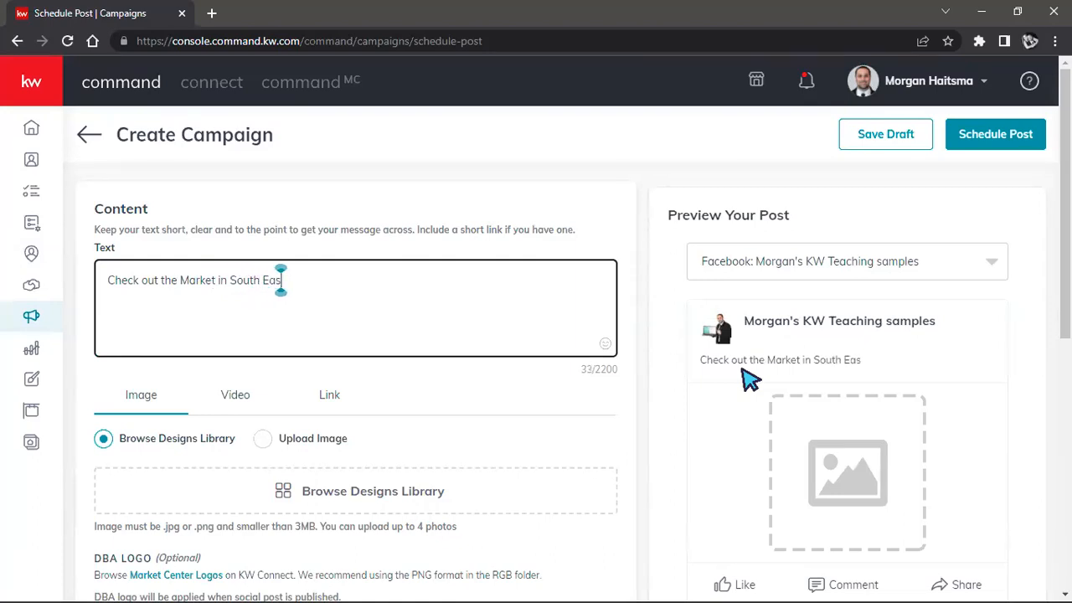
type("t Eugrene")
key("BackSpace")
key("BackSpace")
key("BackSpace")
key("BackSpace")
type("ene!")
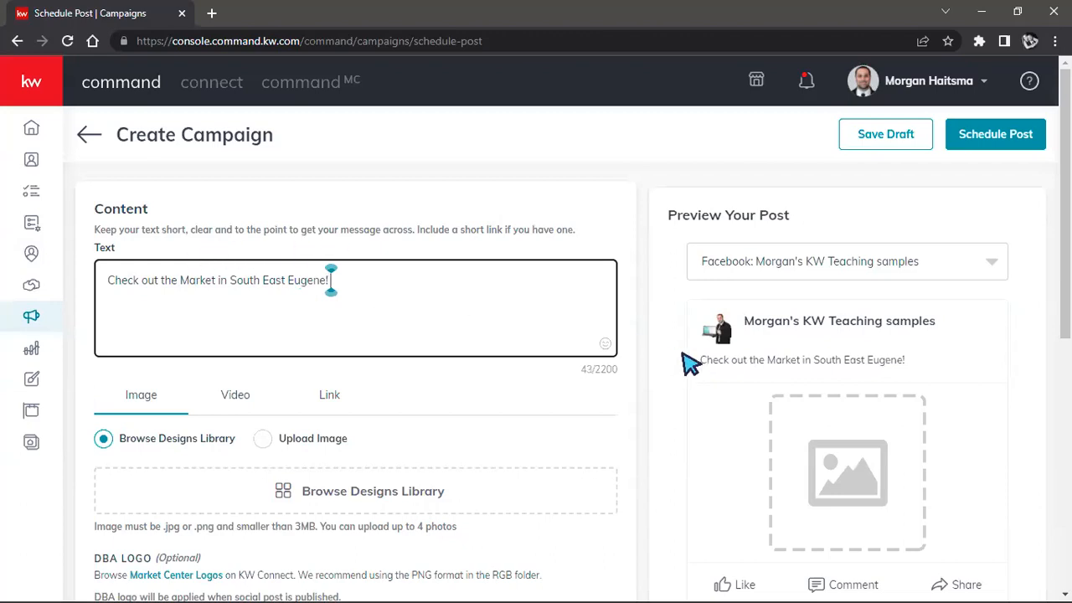
Step: Check how the text appears in the post preview and view its character count
left_click_drag(702, 360, 921, 364)
left_click(406, 268)
left_click_drag(581, 367, 634, 378)
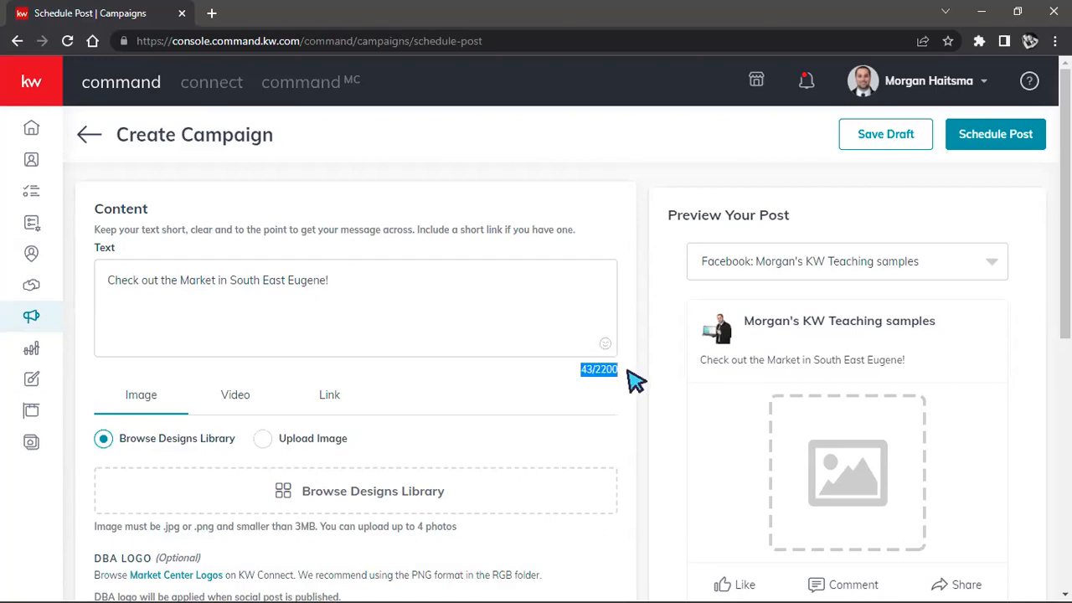
Step: Search the emojis for "house" and add the houses emoji to the end of the post text
left_click(599, 343)
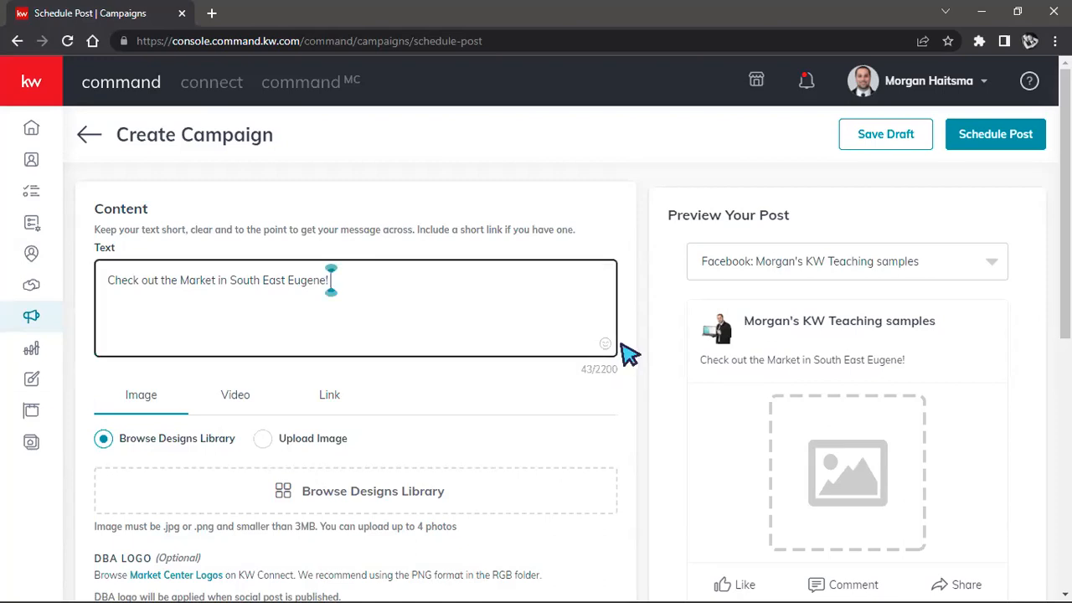
left_click(604, 346)
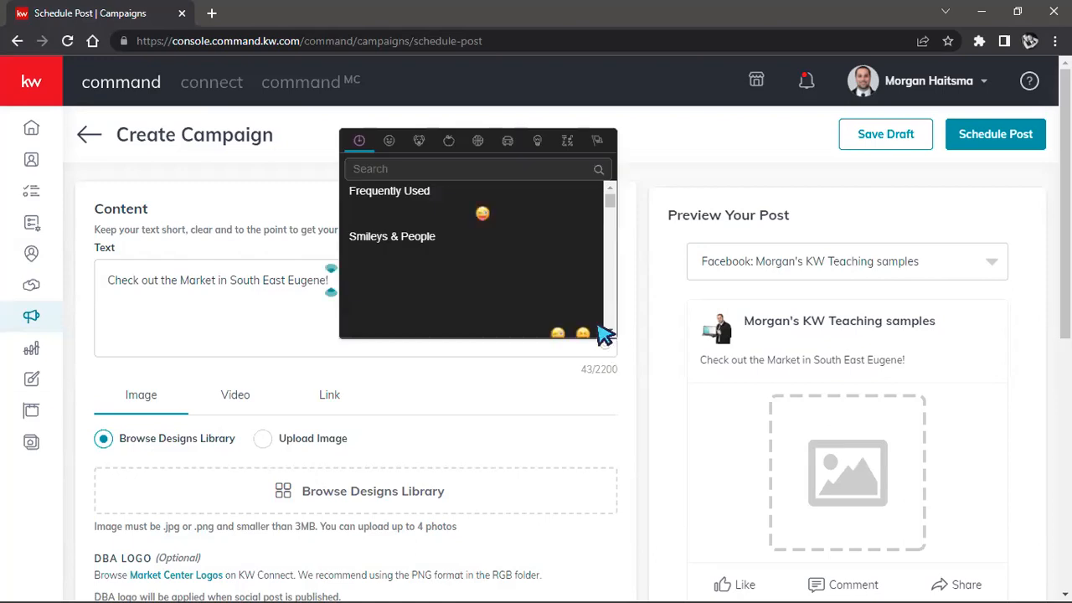
scroll(543, 238, "down", 1)
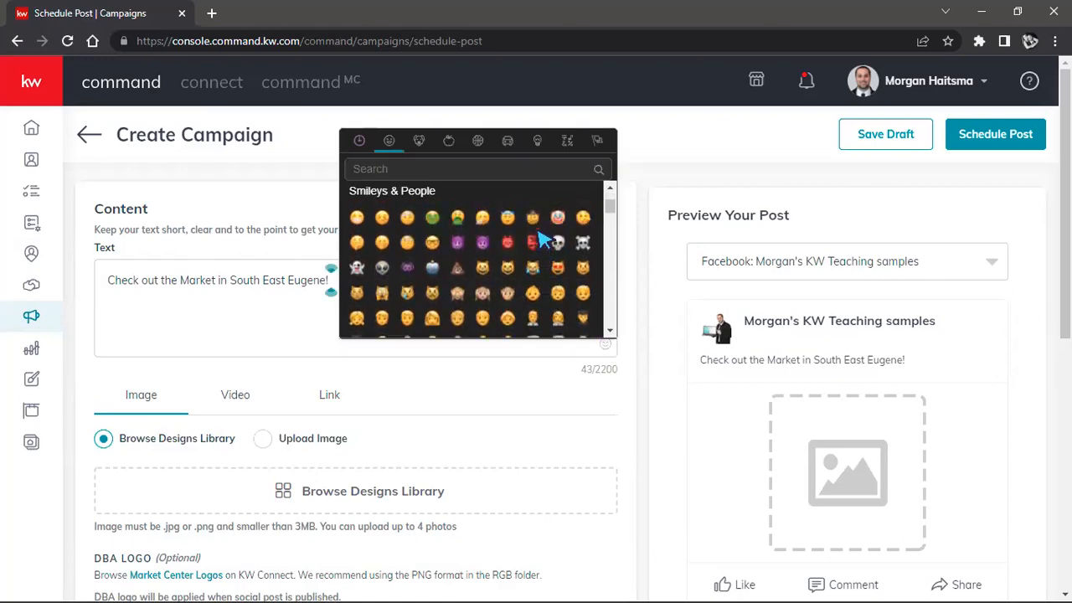
scroll(542, 238, "up", 1)
left_click(495, 172)
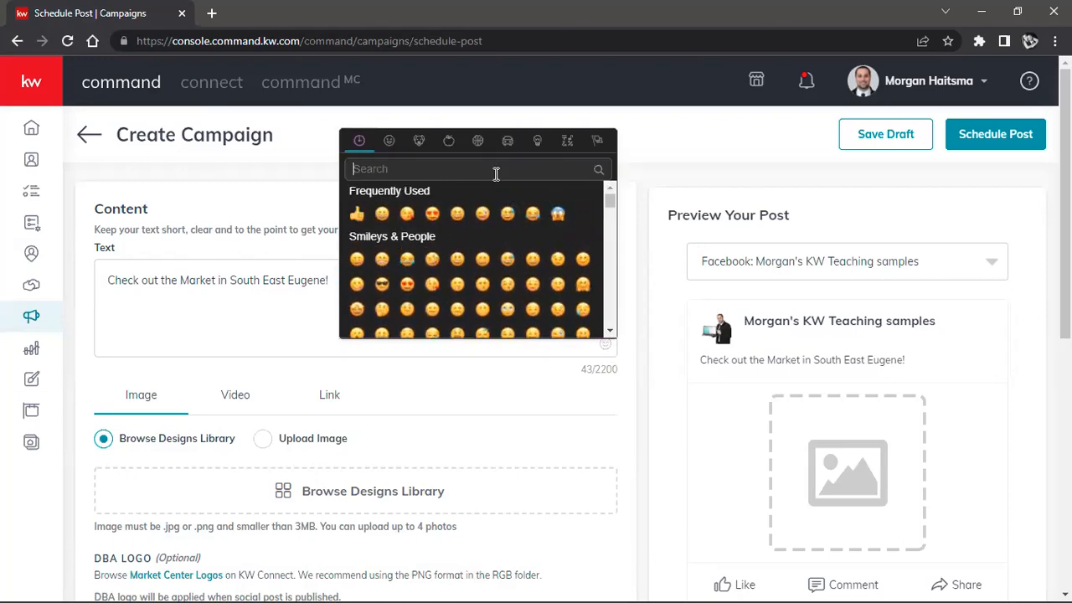
type("house")
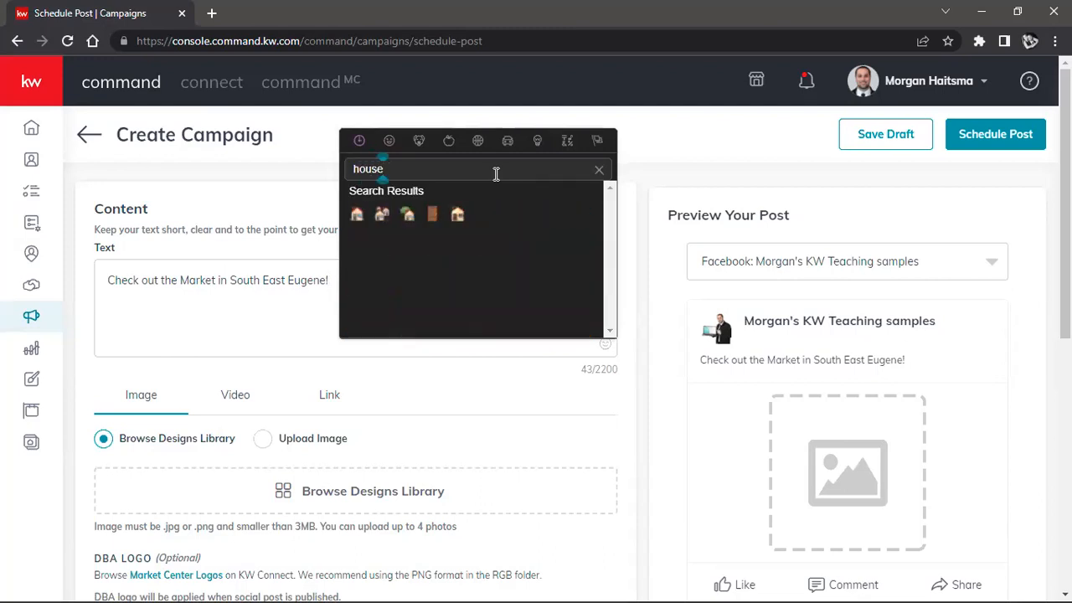
left_click(382, 215)
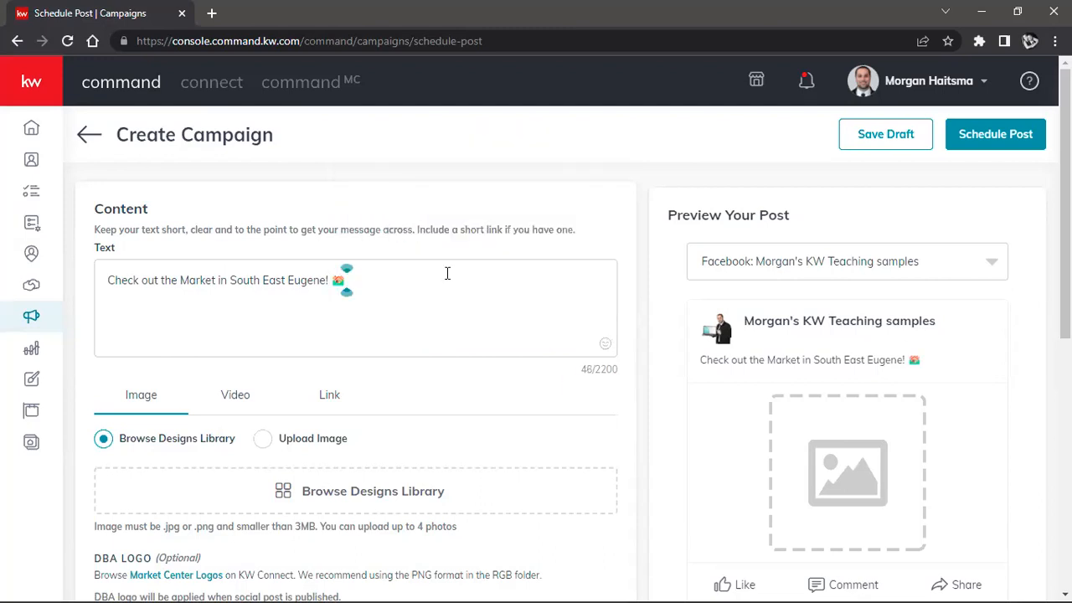
Step: Search the emojis for "mar" and add the red exclamation mark after the houses emoji
left_click(606, 344)
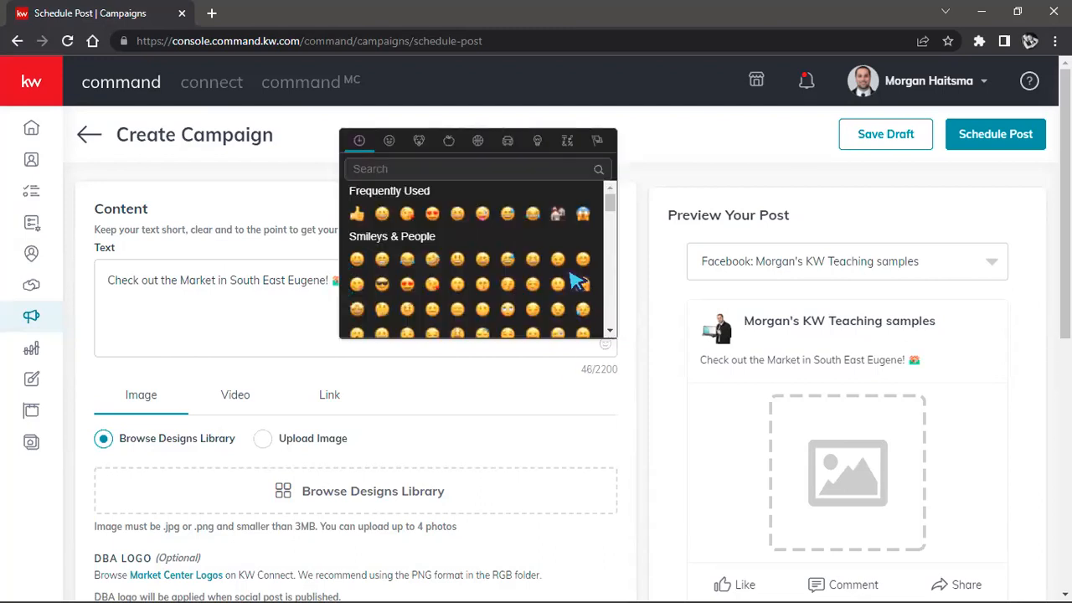
left_click(506, 172)
type("maekt")
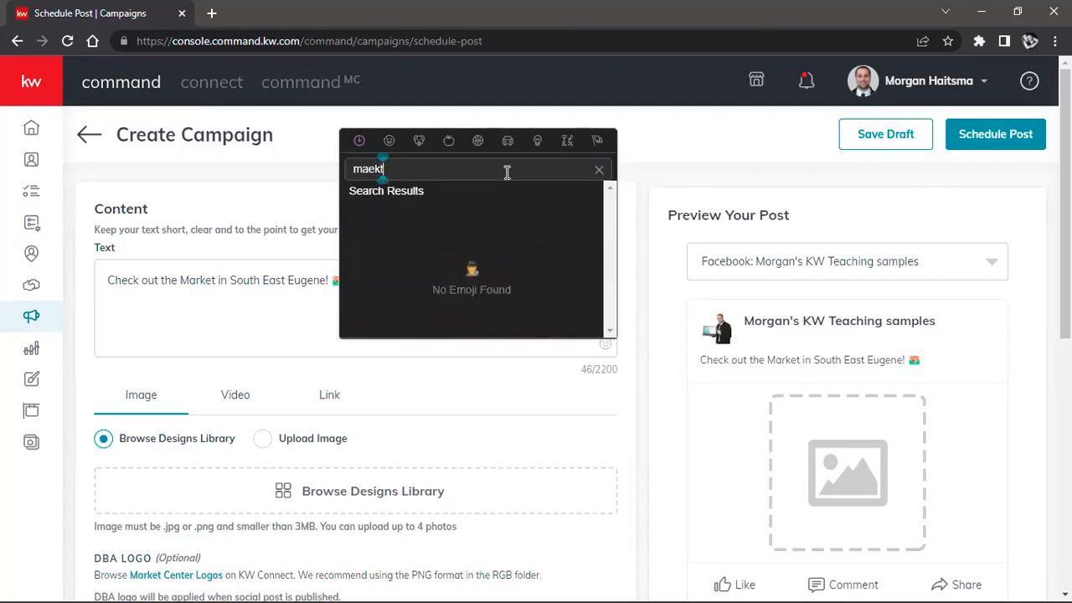
key("BackSpace")
key("BackSpace")
key("BackSpace")
type("rket")
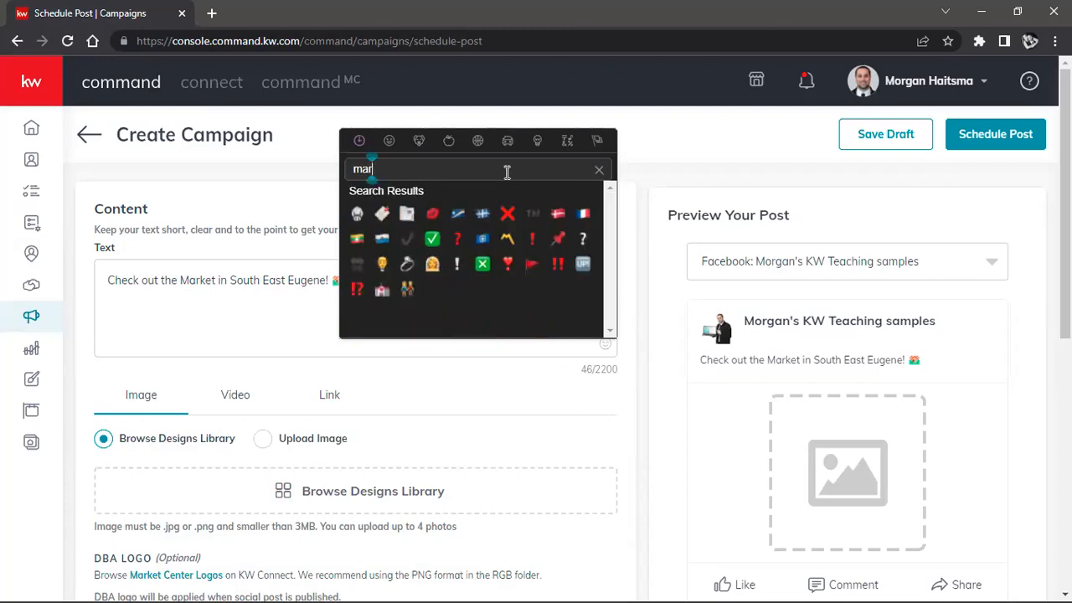
key("BackSpace")
key("BackSpace")
key("BackSpace")
left_click(534, 240)
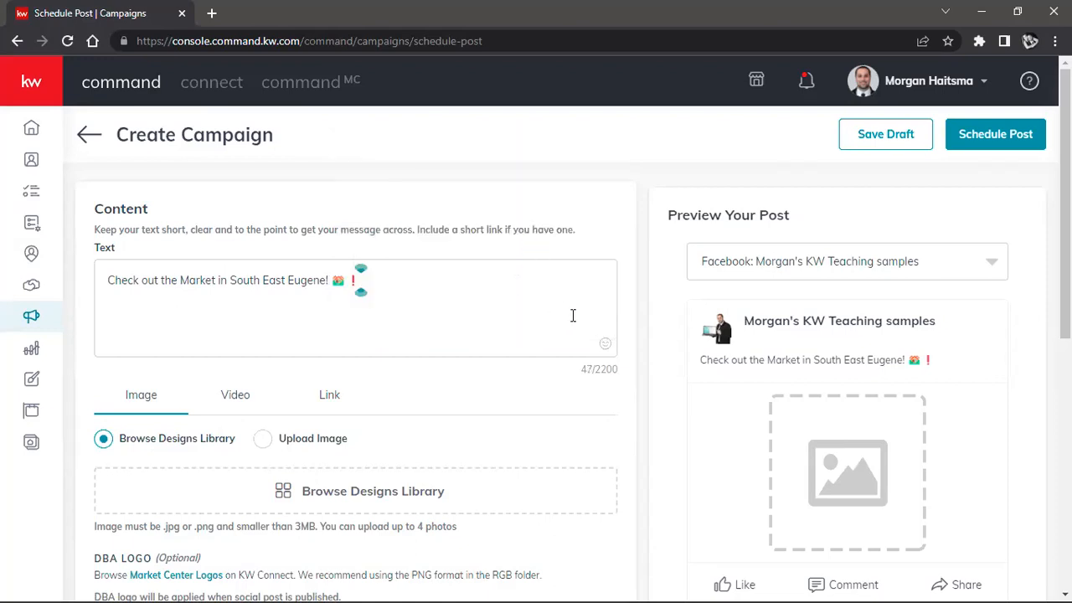
Step: Search the emojis for "stock" and "graph", and add the rising chart emoji to the end of the post text
left_click(604, 346)
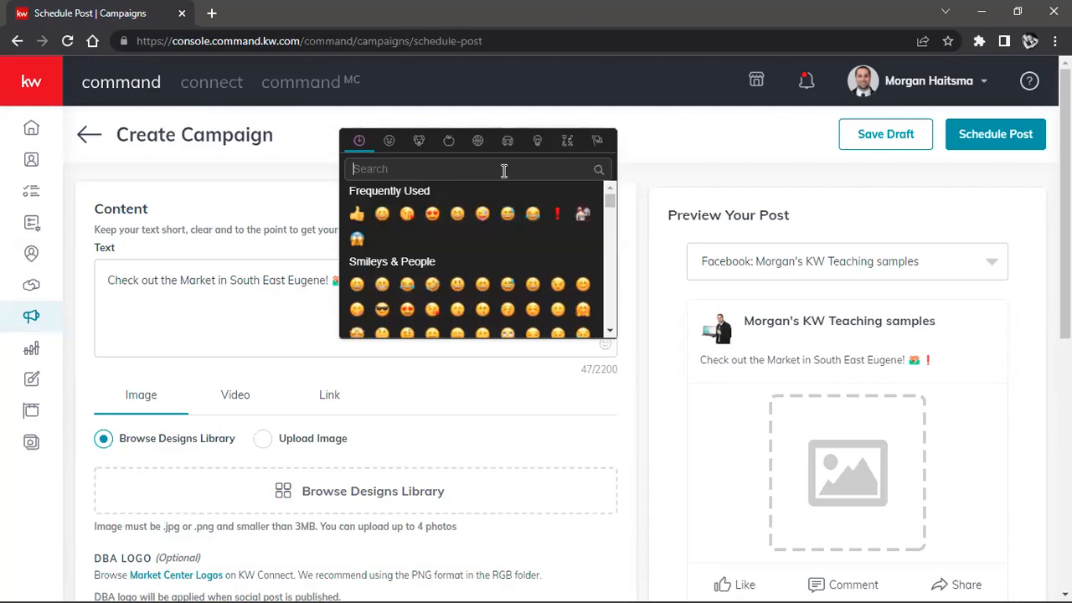
type("stock")
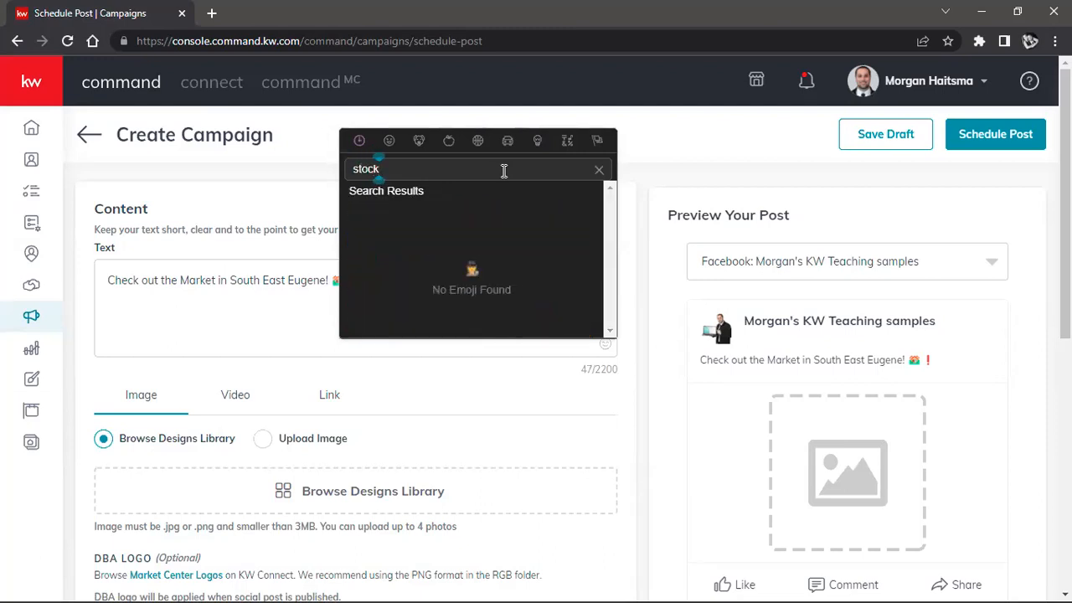
key("BackSpace")
key("BackSpace")
key("BackSpace")
key("BackSpace")
key("BackSpace")
type("graph")
key("Left")
key("Left")
key("Left")
key("Left")
key("Left")
key("Delete")
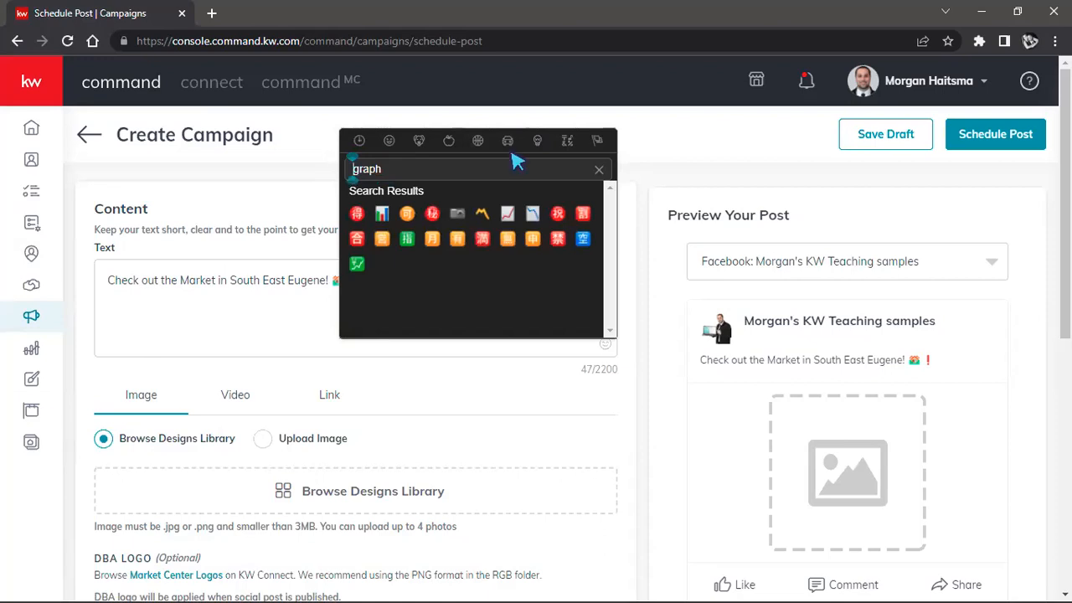
left_click(508, 214)
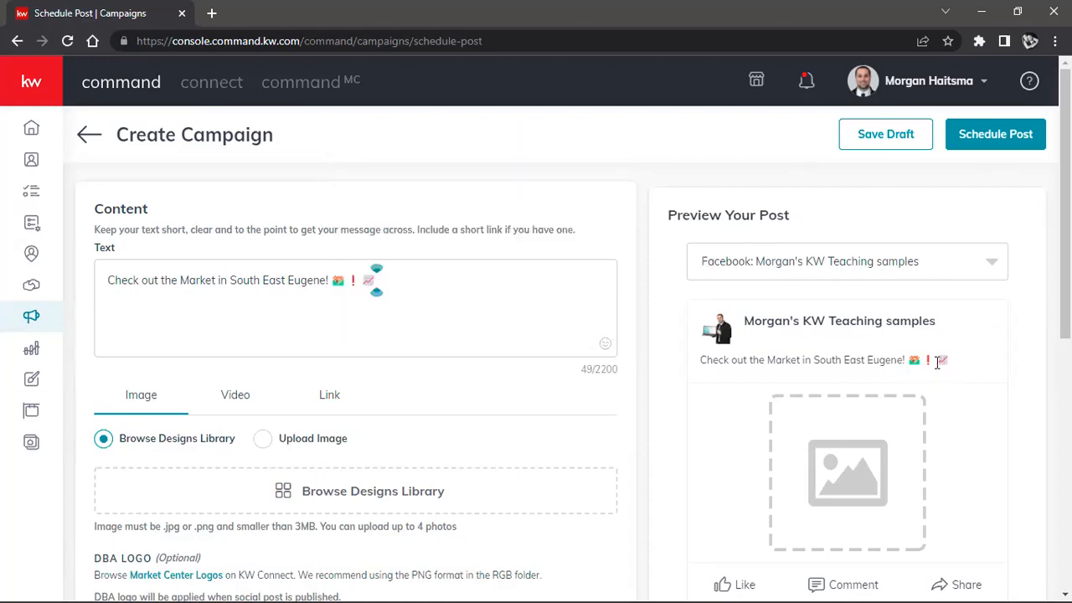
scroll(761, 322, "down", 1)
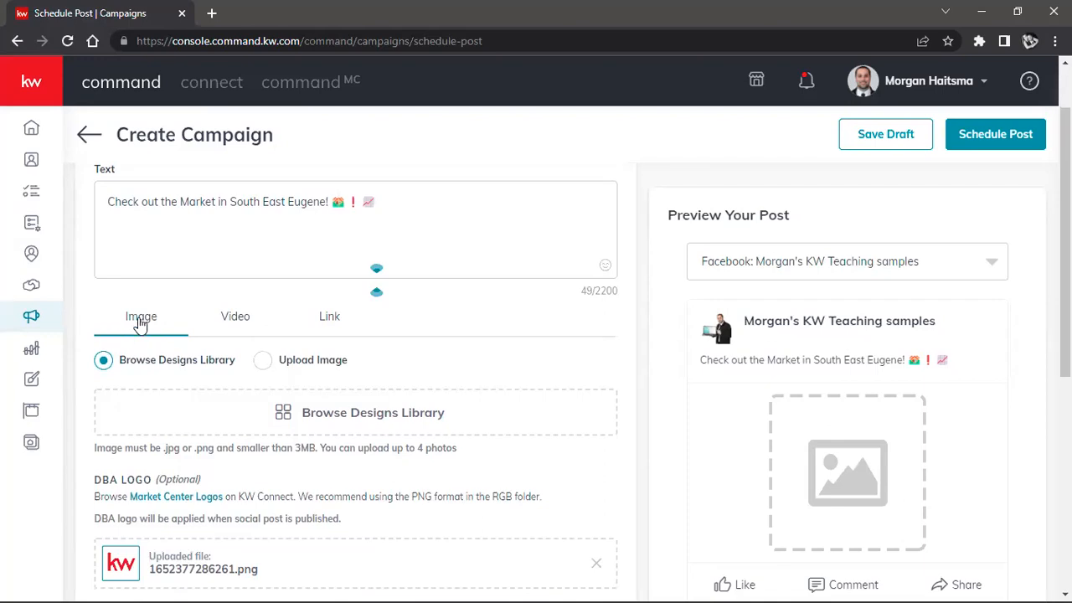
Step: Examine the Video and Link attachment options for the post and return to the Image options
left_click(239, 321)
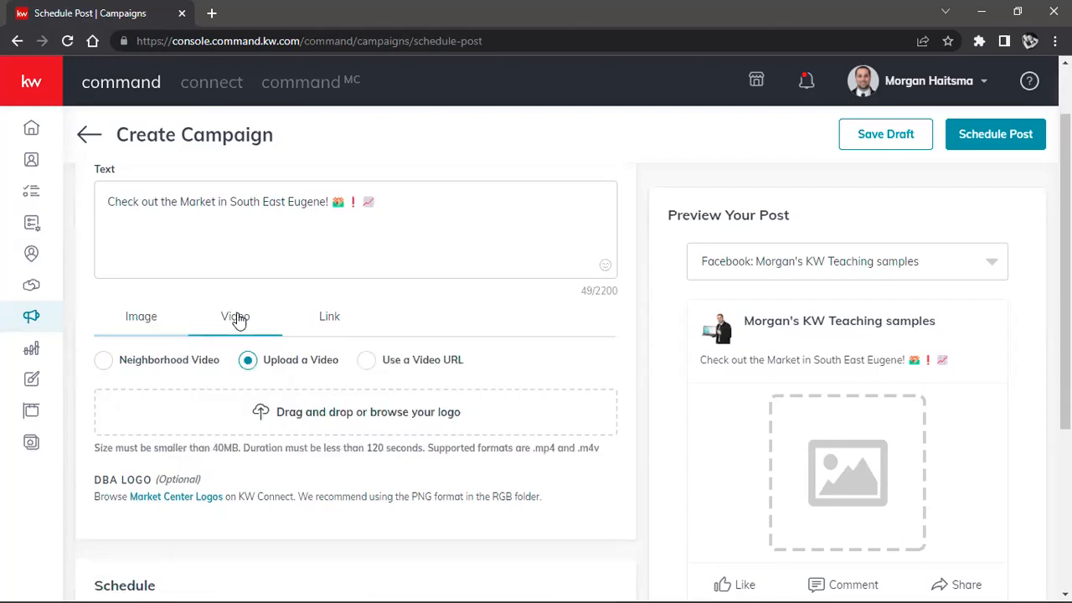
left_click(331, 316)
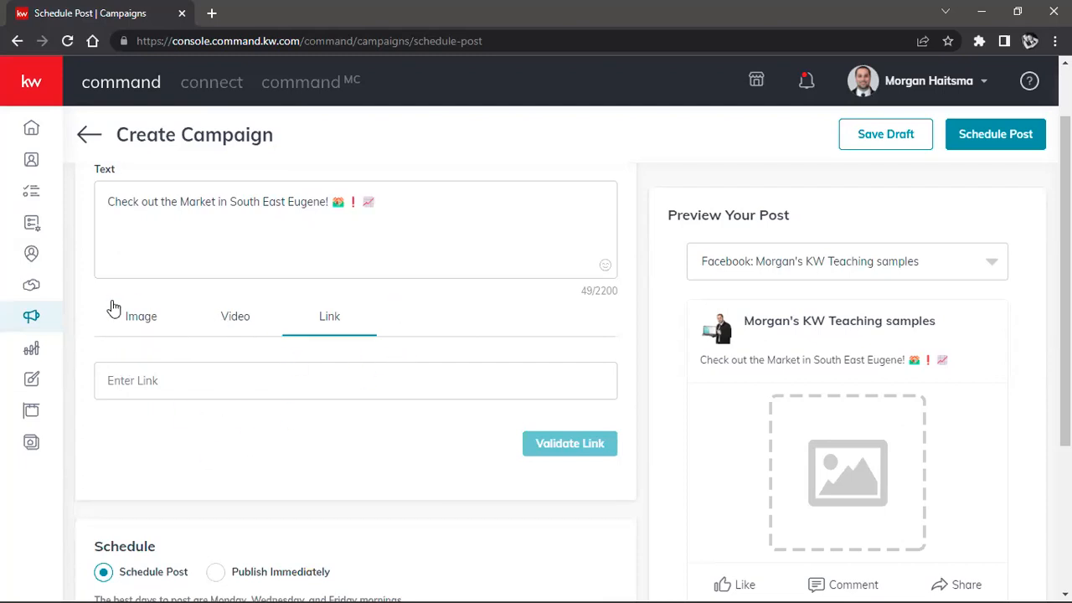
left_click(142, 319)
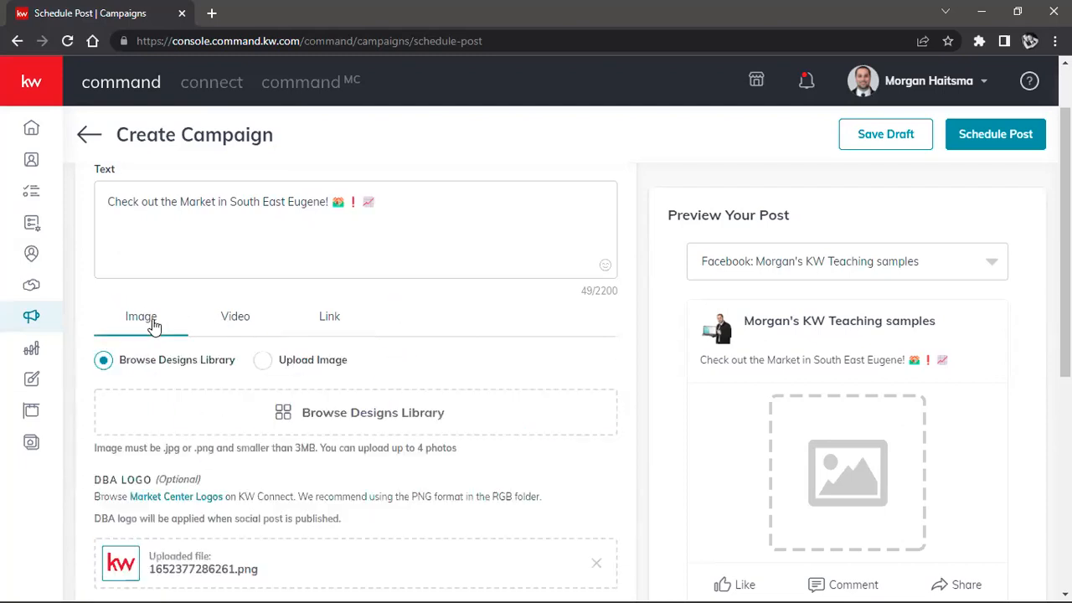
left_click(216, 313)
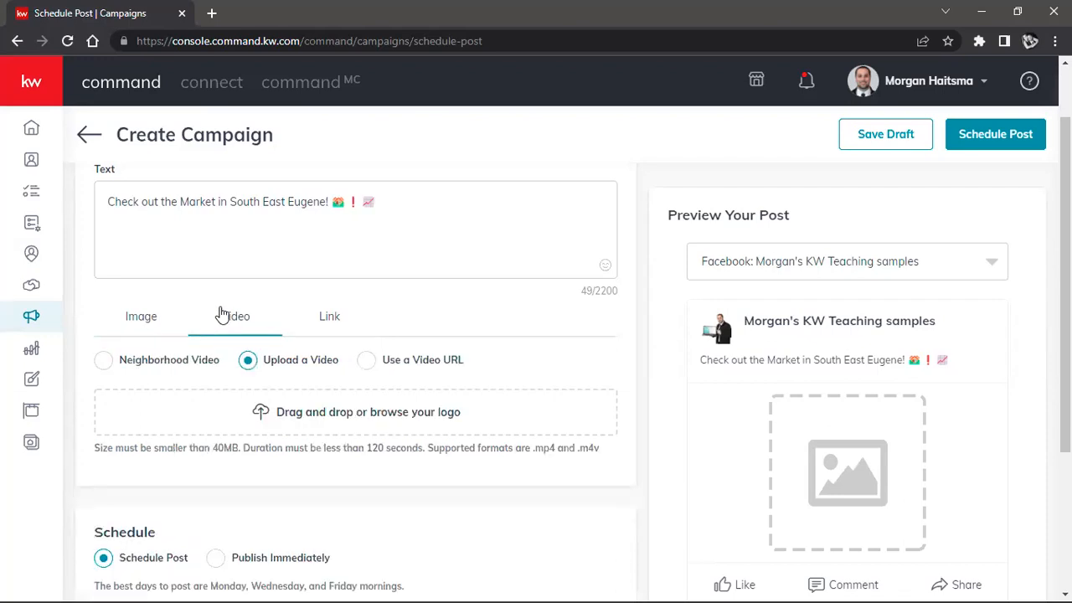
left_click(145, 319)
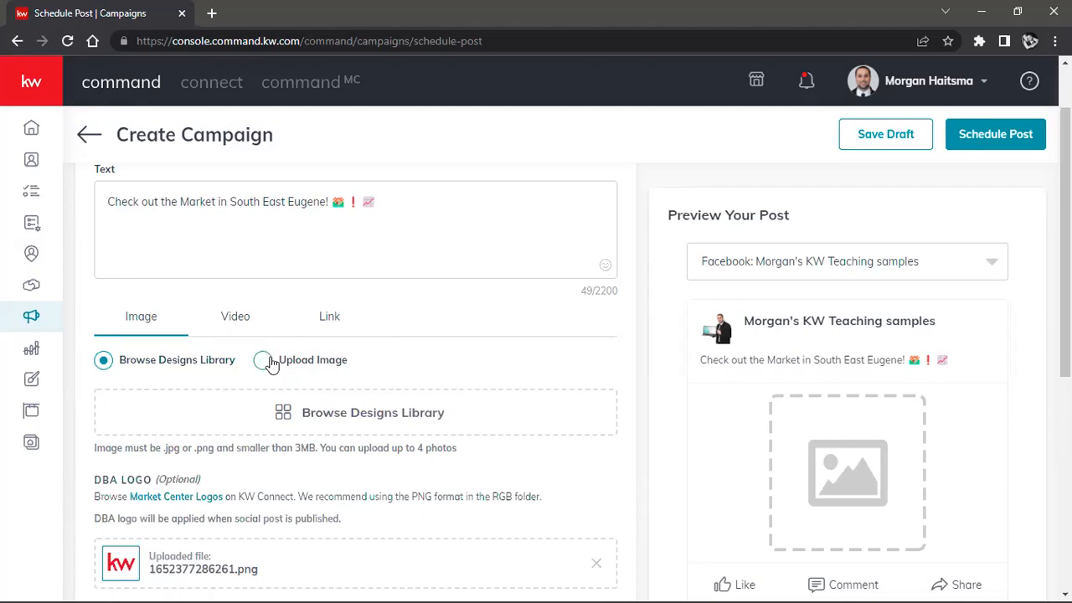
Step: Choose SE Eugene Design from the designs library as the post image and set its crop ratio to Wide (1.91:1)
left_click(409, 425)
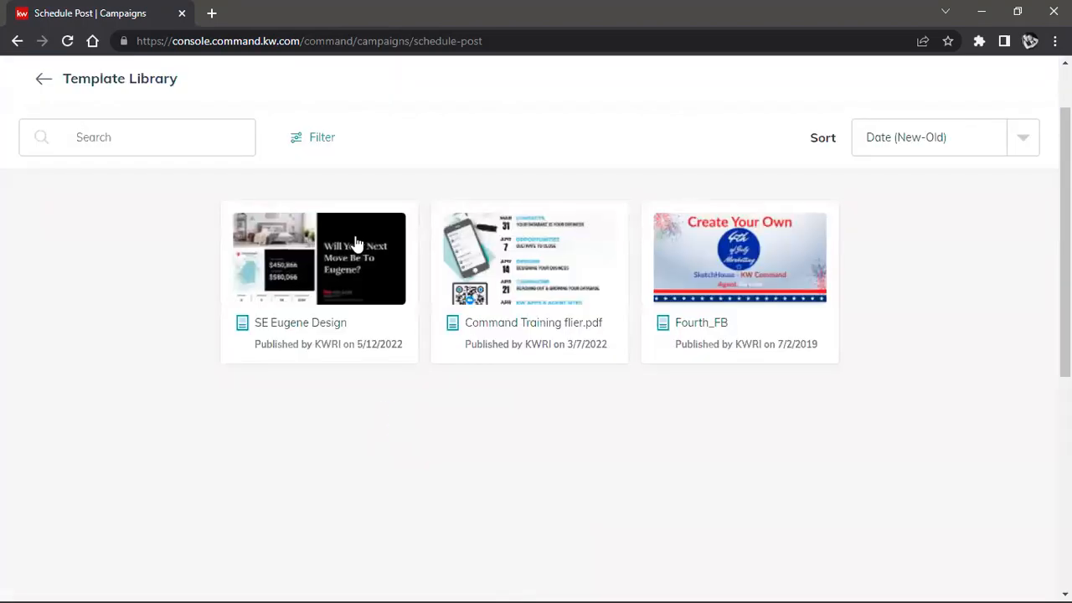
left_click(323, 289)
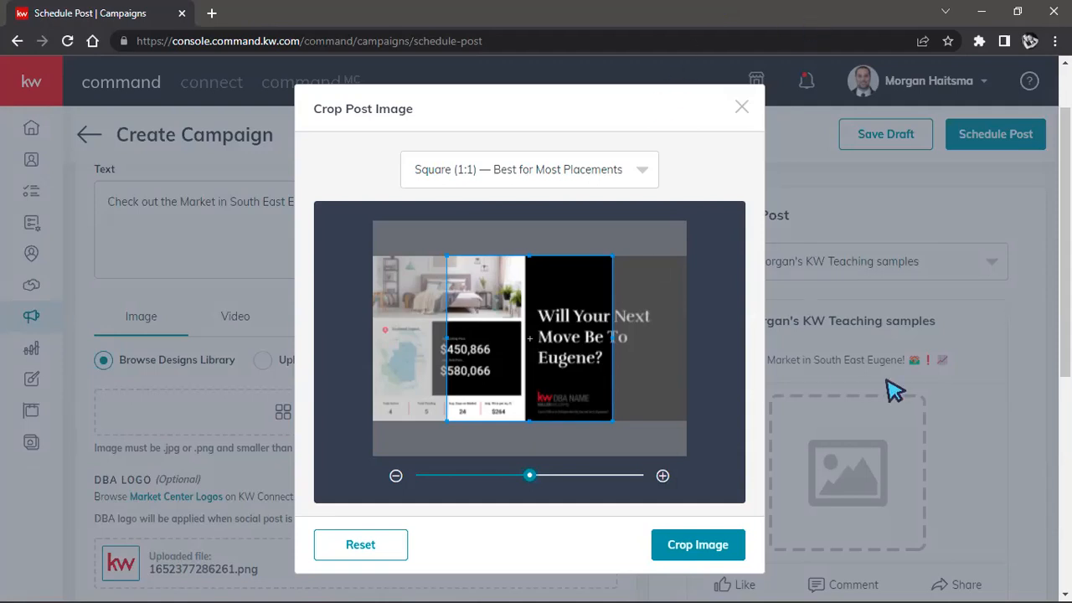
left_click(642, 171)
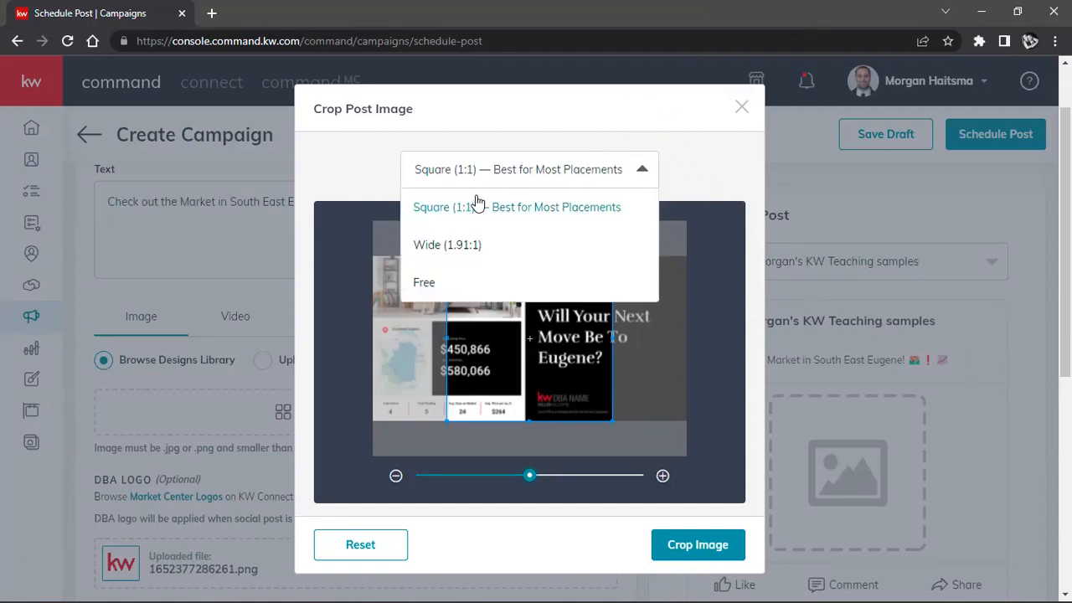
left_click(432, 248)
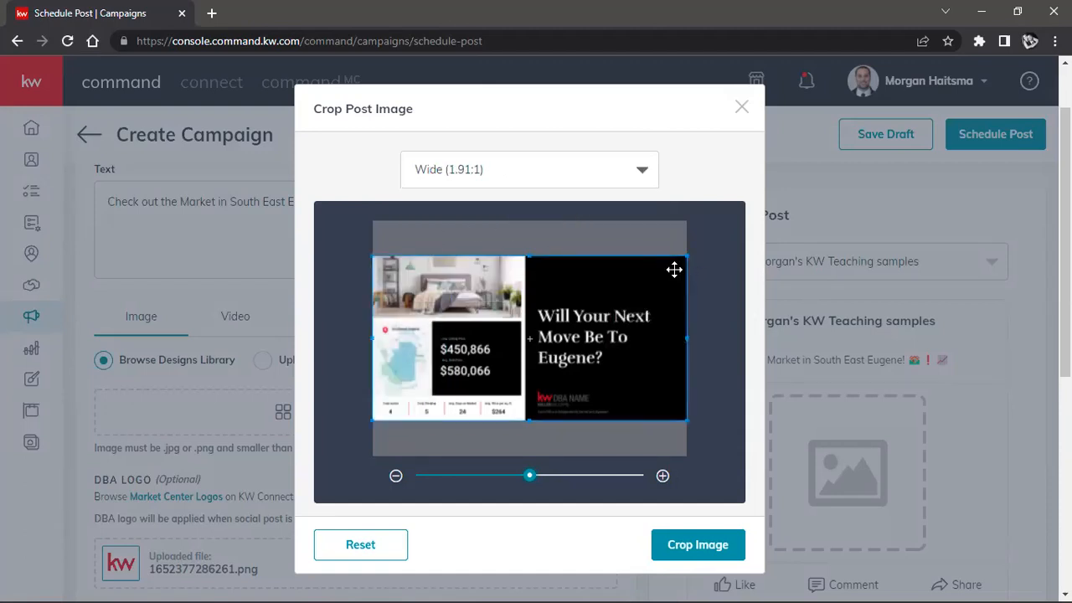
Step: Try a Free crop of the design, extending the crop's upper edge and raising its lower edge
left_click(638, 174)
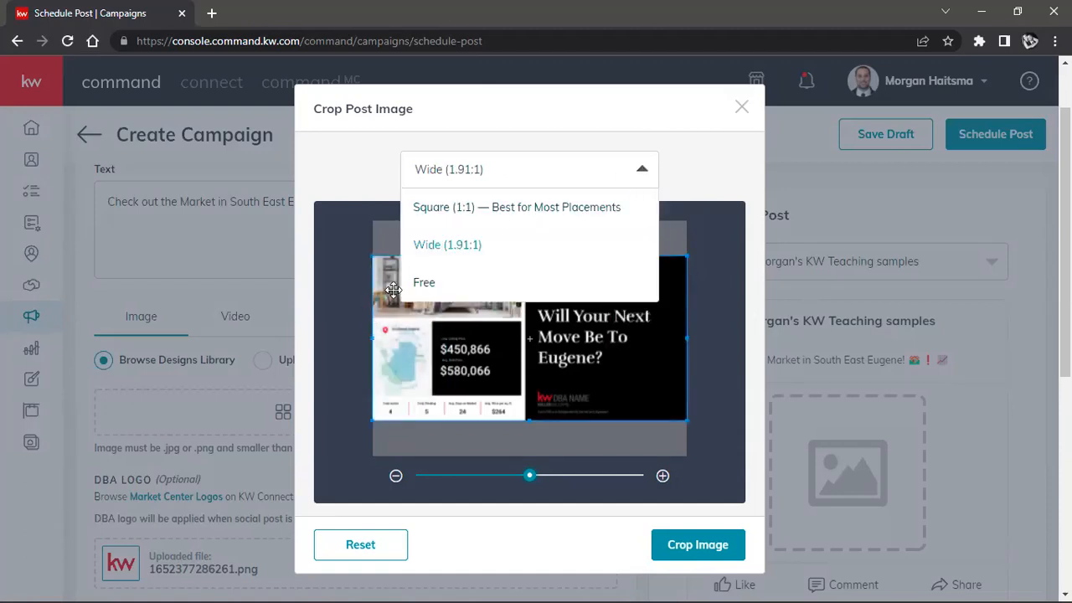
left_click(424, 285)
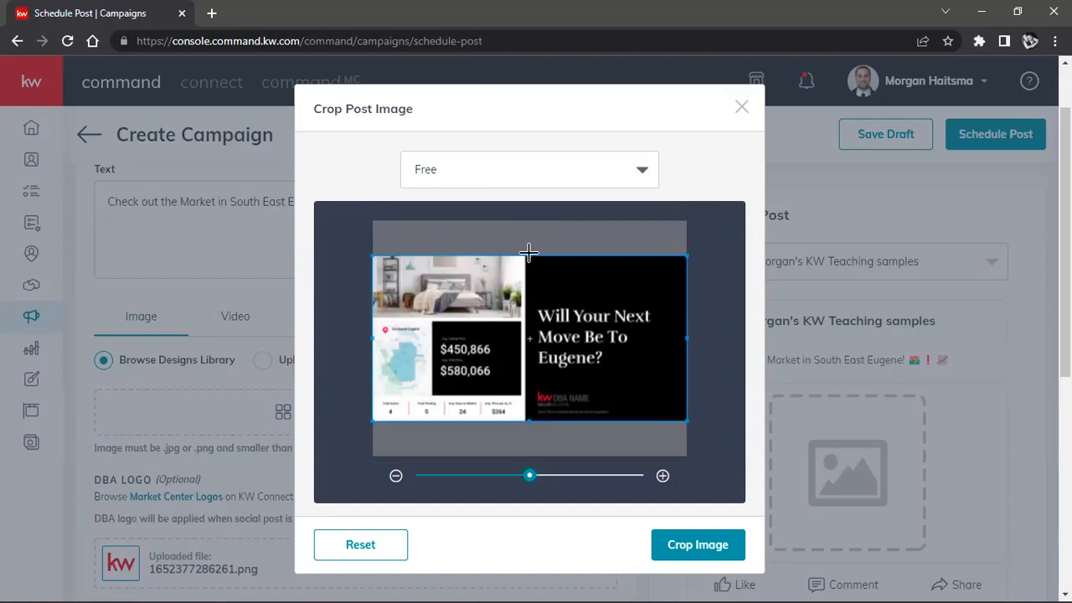
mouse_move(529, 255)
left_mouse_down()
mouse_move(529, 232)
mouse_move(529, 274)
mouse_move(533, 239)
left_mouse_up()
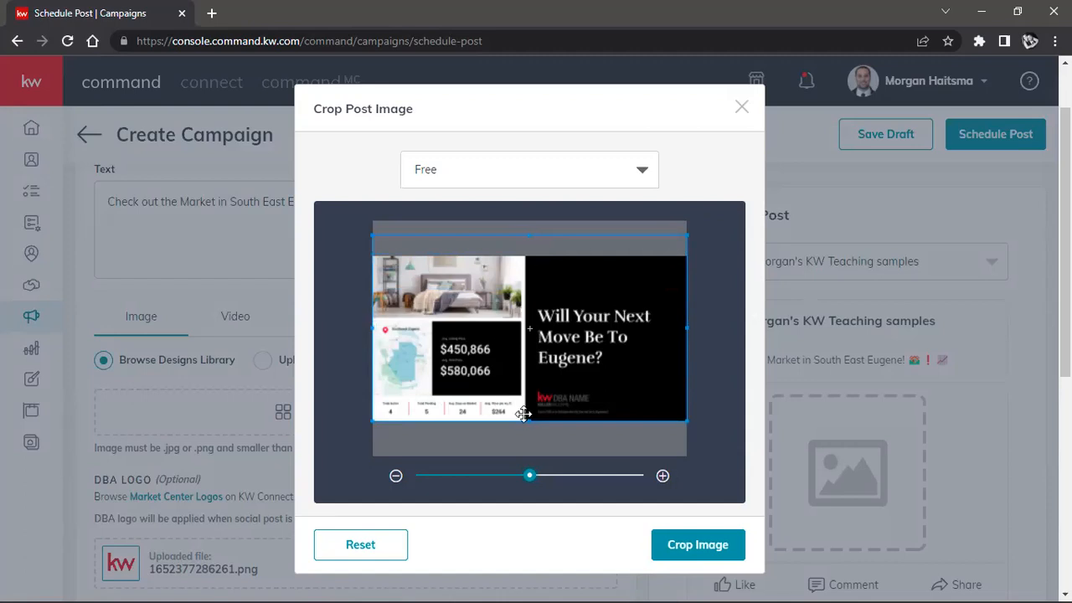
left_click_drag(524, 457, 536, 414)
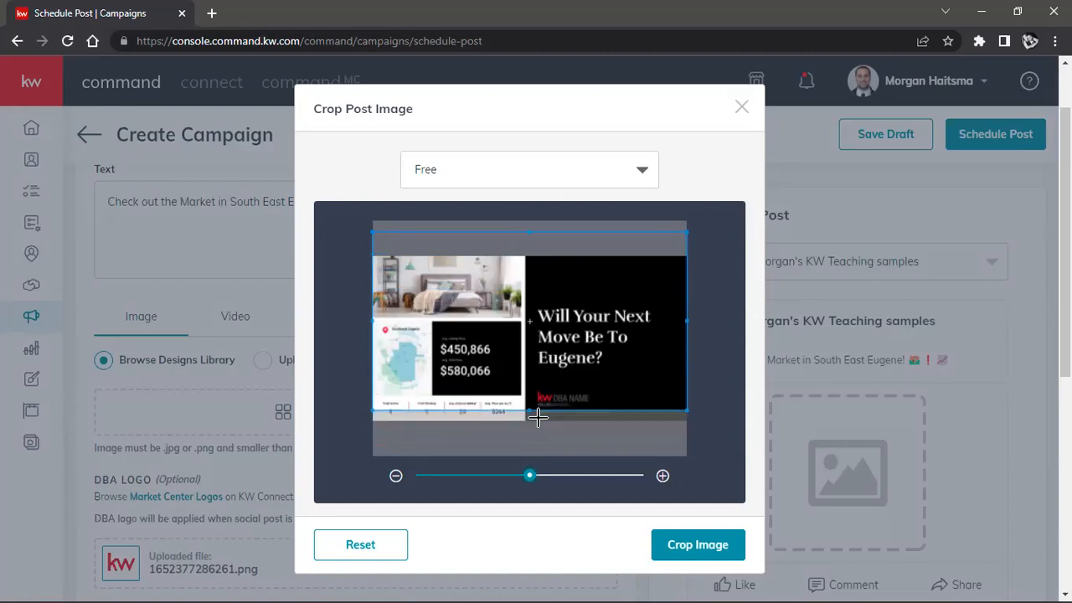
Step: Set the crop ratio to Wide (1.91:1) and apply the crop to the post image
left_click(594, 169)
left_click(483, 249)
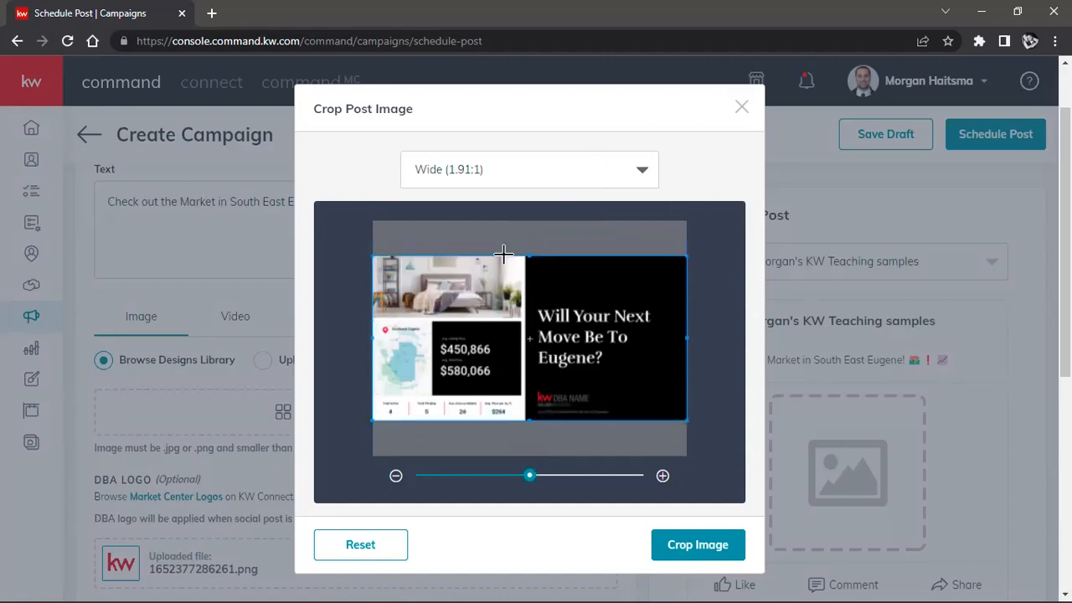
left_click(713, 546)
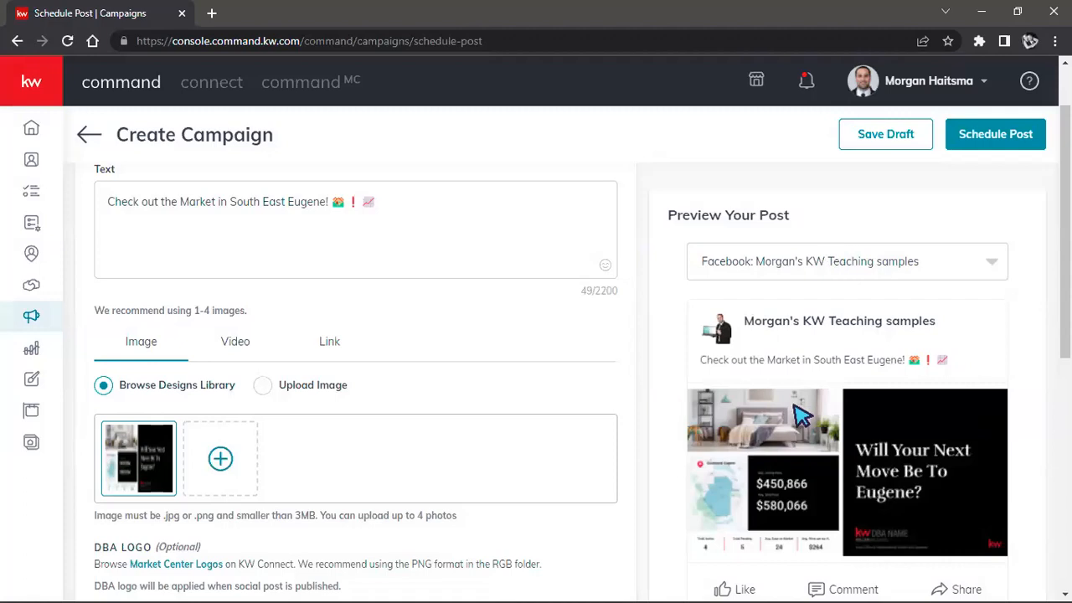
Step: Review the post's image, DBA logo, ownership statement and schedule settings alongside the preview
scroll(962, 312, "down", 2)
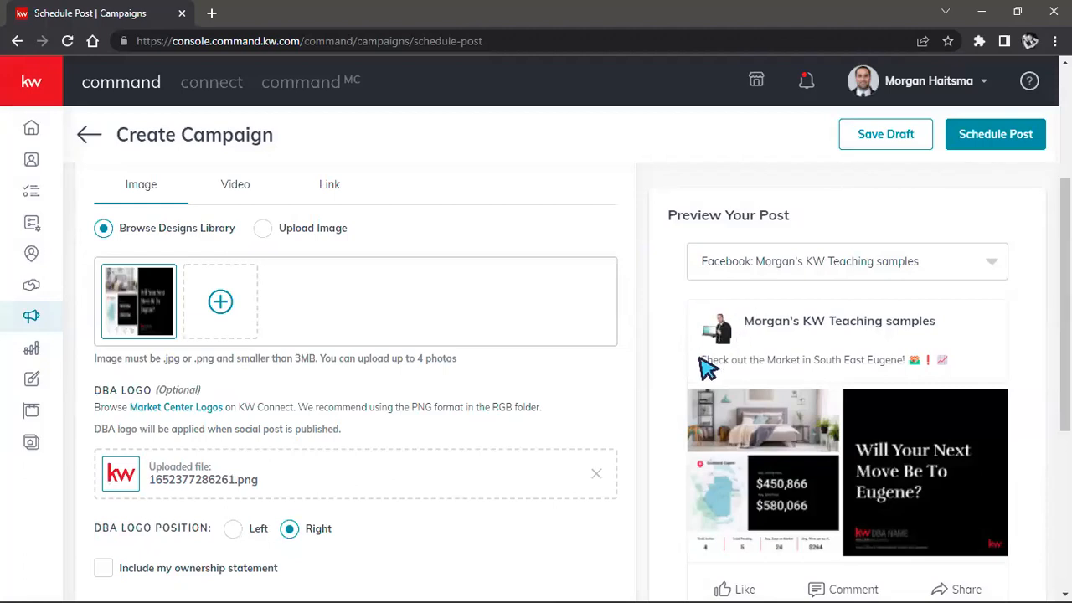
scroll(633, 385, "down", 1)
scroll(633, 385, "down", 1)
scroll(298, 275, "up", 3)
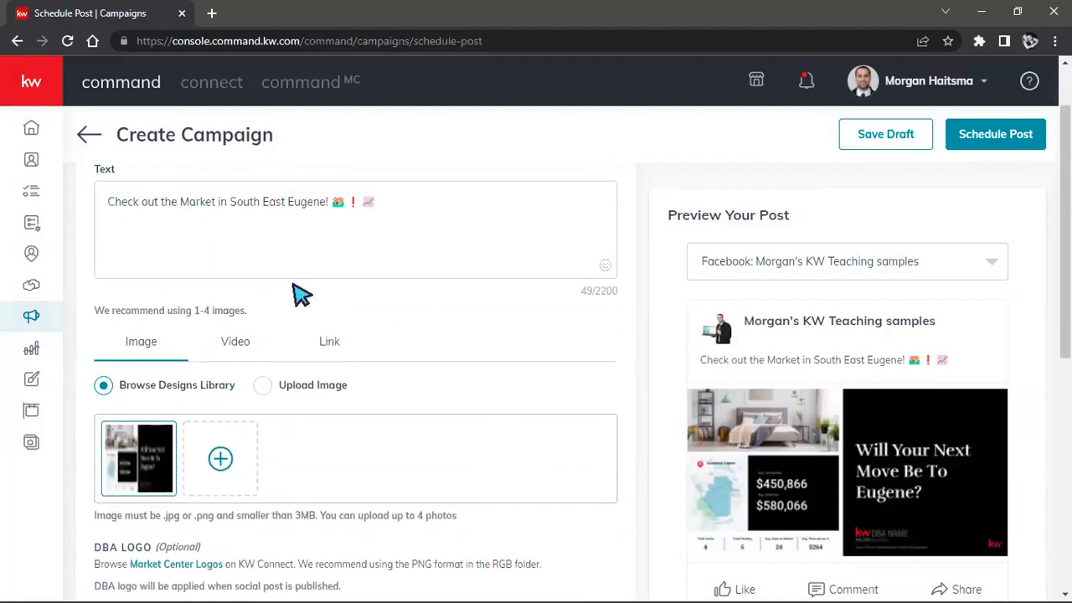
scroll(258, 366, "down", 1)
scroll(257, 366, "down", 3)
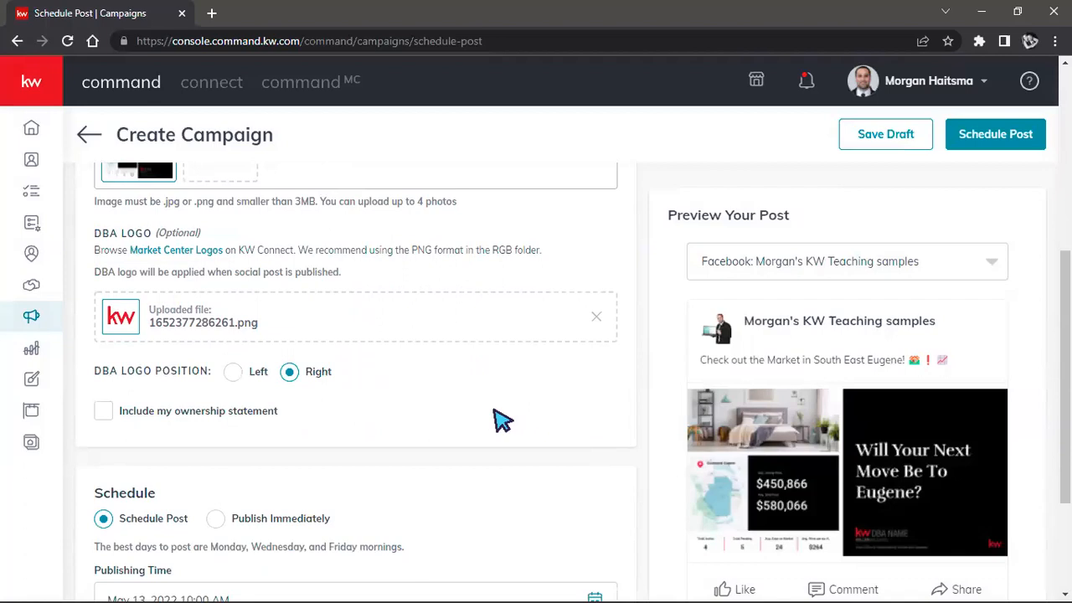
scroll(1000, 554, "down", 1)
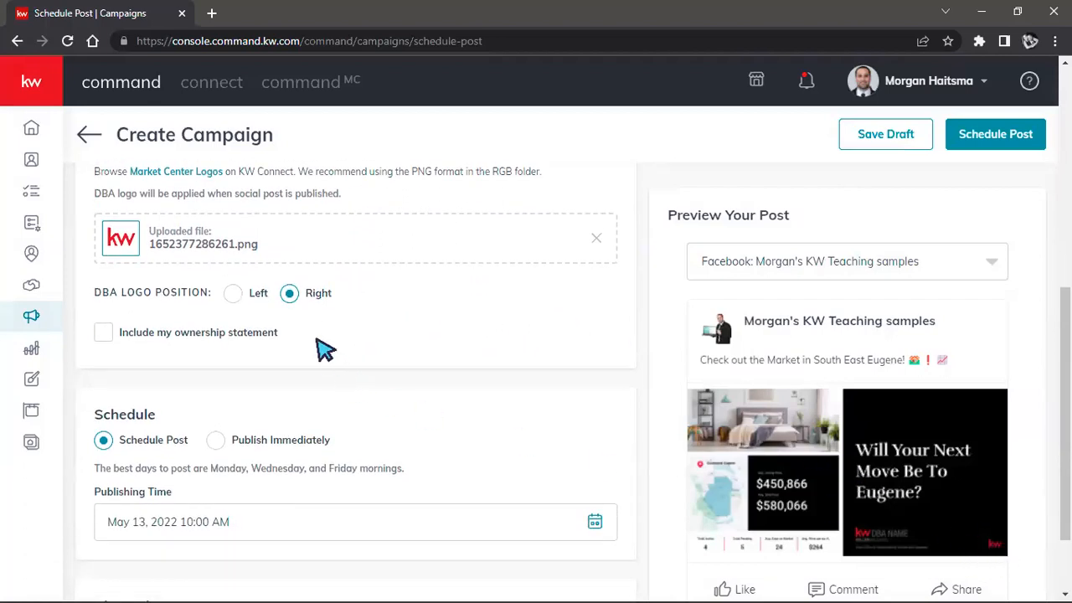
Step: Try the DBA logo in the Left position and return it to Right
scroll(350, 360, "up", 1)
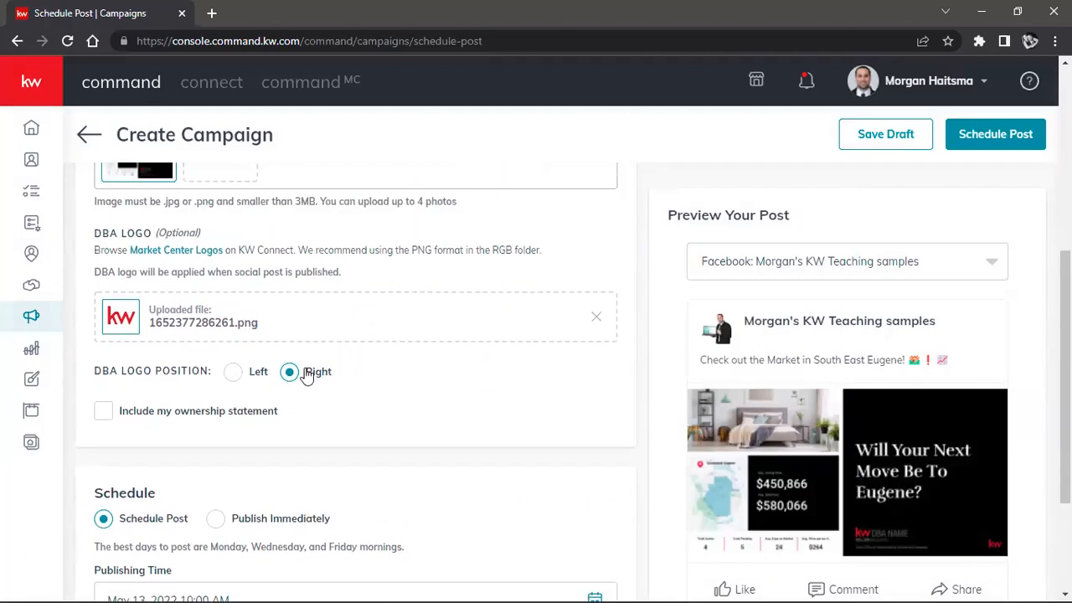
left_click(231, 375)
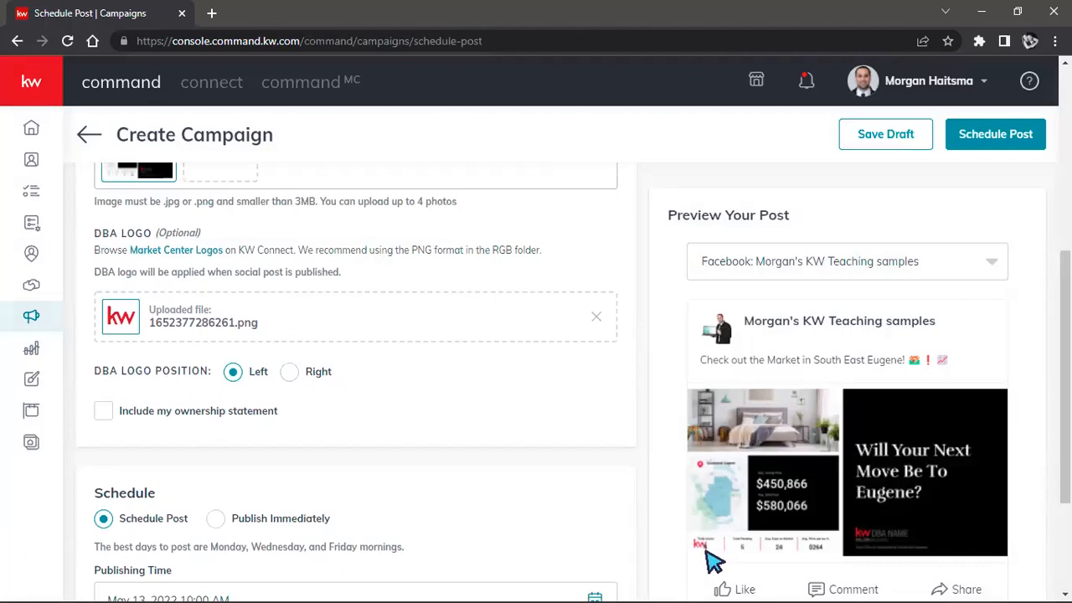
left_click(289, 374)
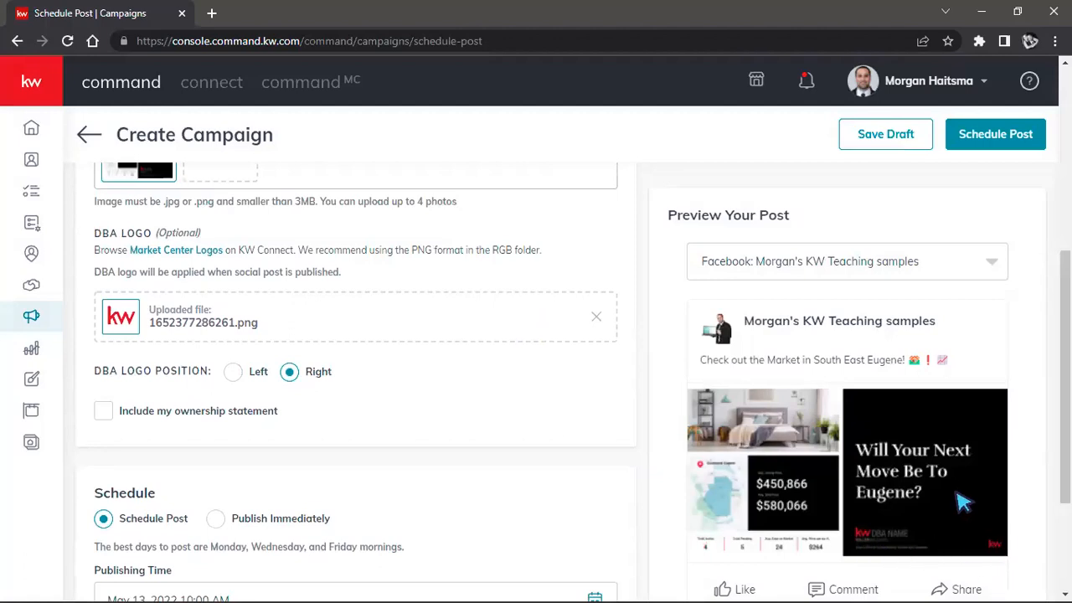
Step: Examine the Use a Video URL and Neighborhood Video options for attaching a video to the post
scroll(472, 401, "up", 4)
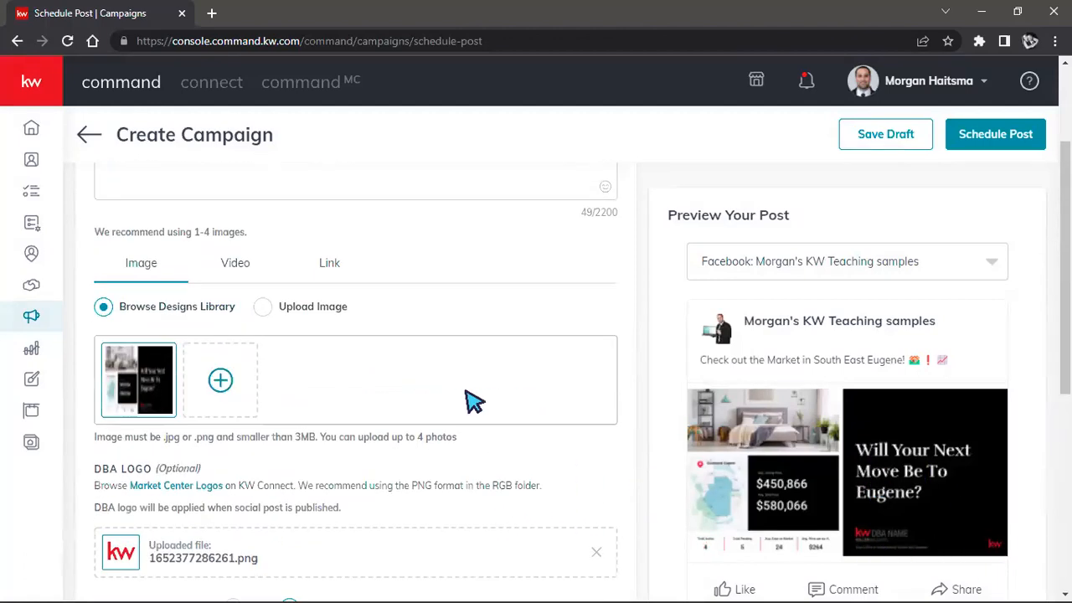
left_click(256, 348)
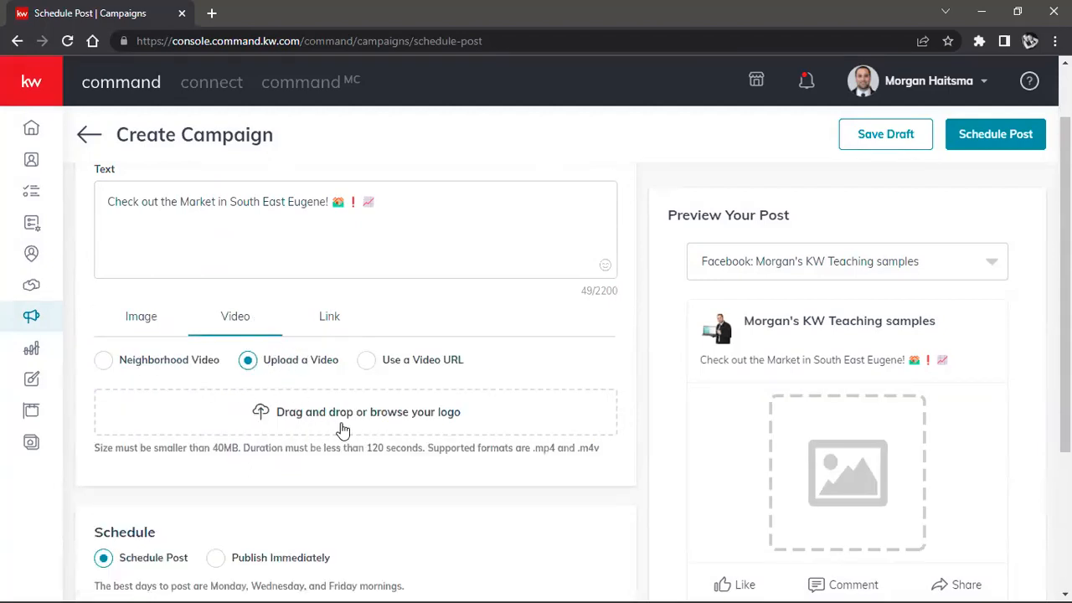
left_click(365, 360)
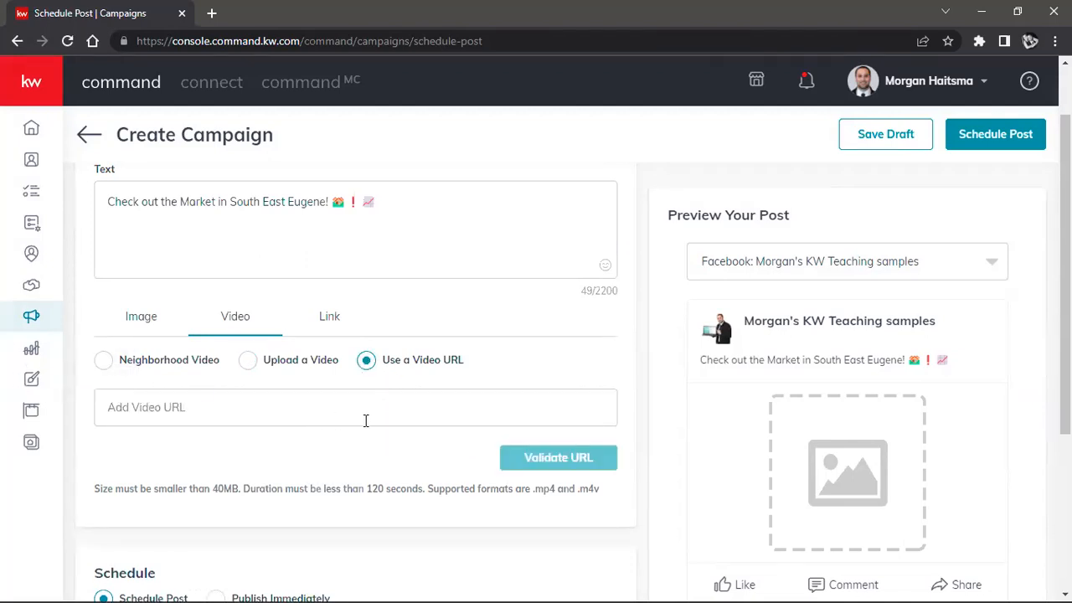
left_click(106, 369)
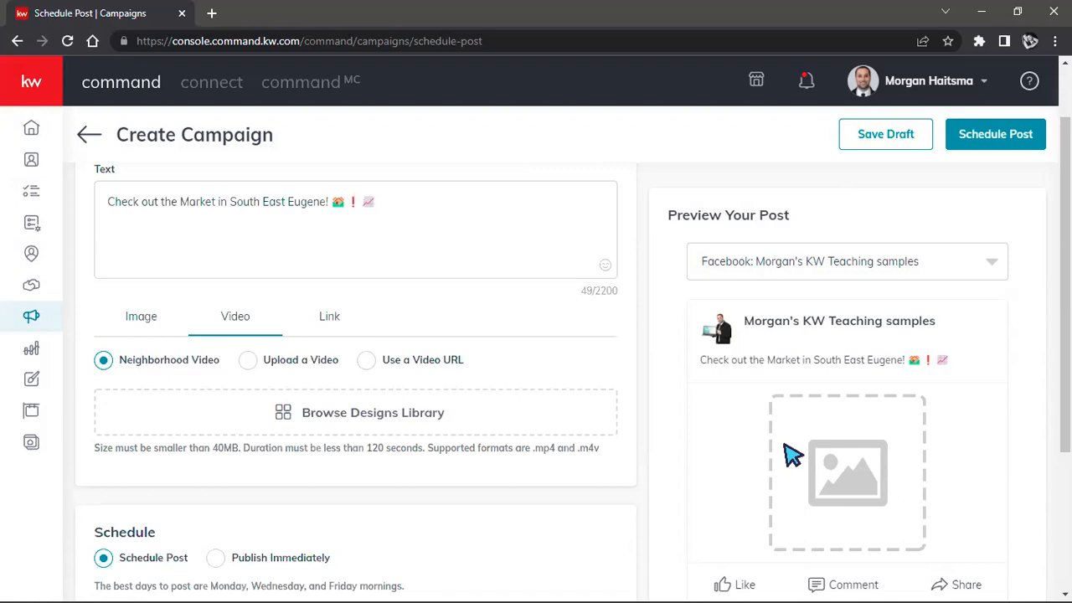
scroll(418, 372, "down", 2)
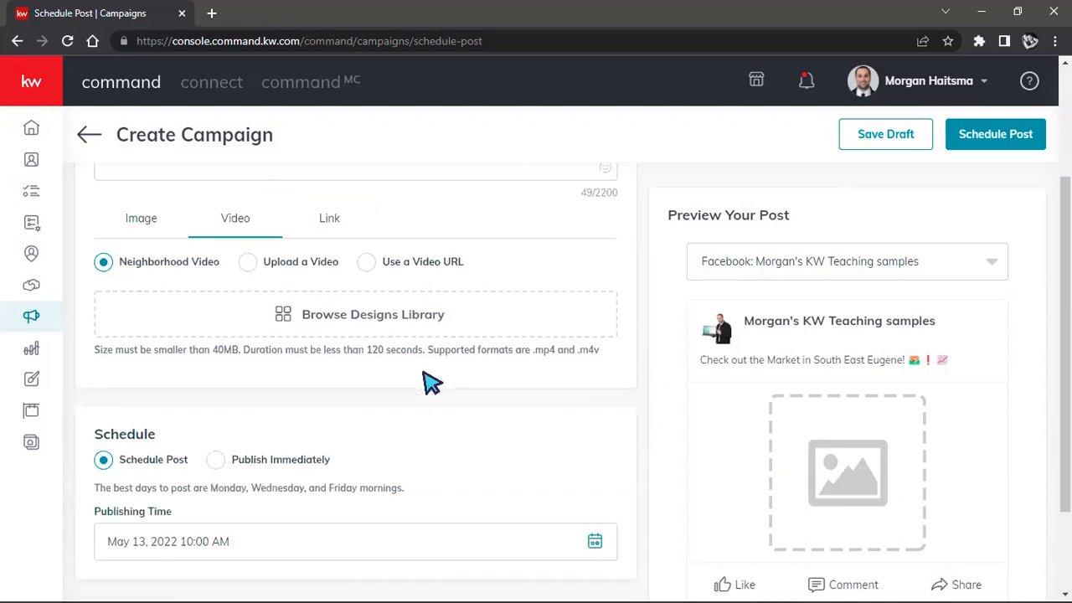
scroll(171, 401, "up", 3)
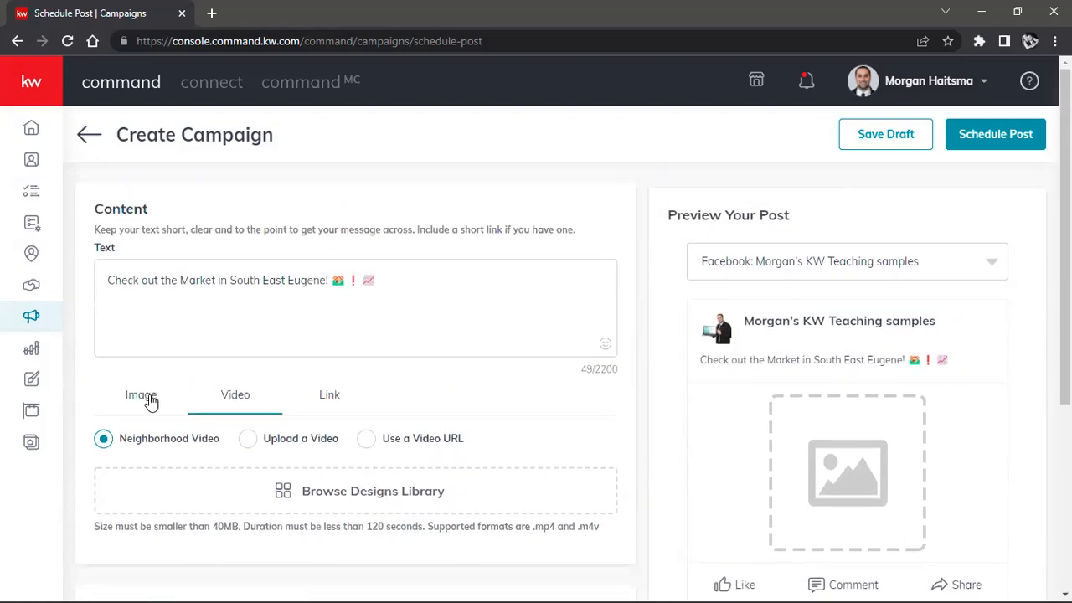
Step: Return to the post's image settings and check how many photos can be uploaded
left_click(141, 394)
scroll(397, 376, "down", 3)
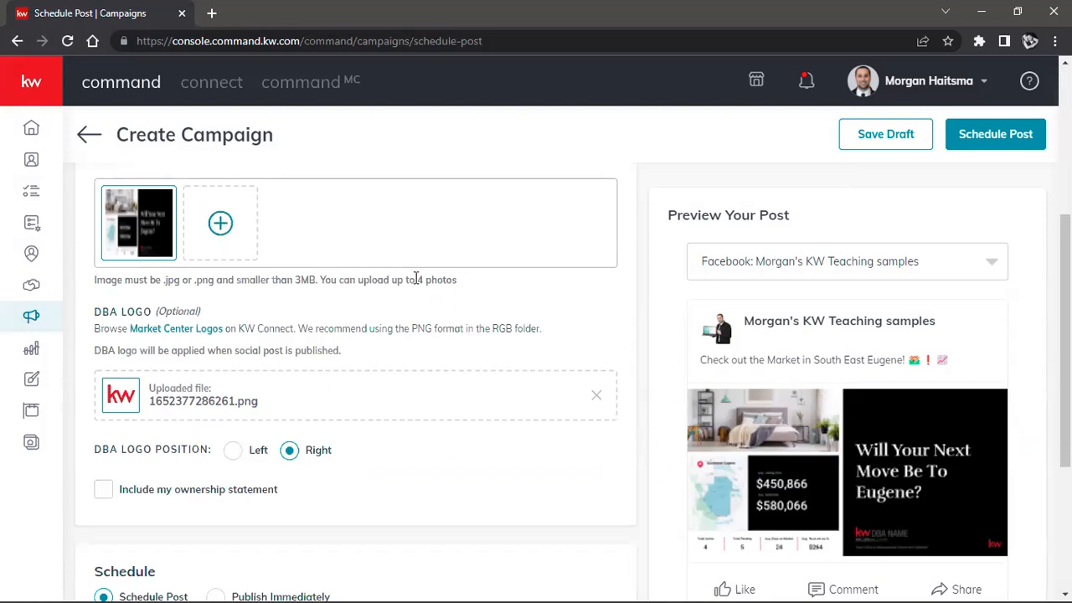
left_click_drag(419, 279, 457, 279)
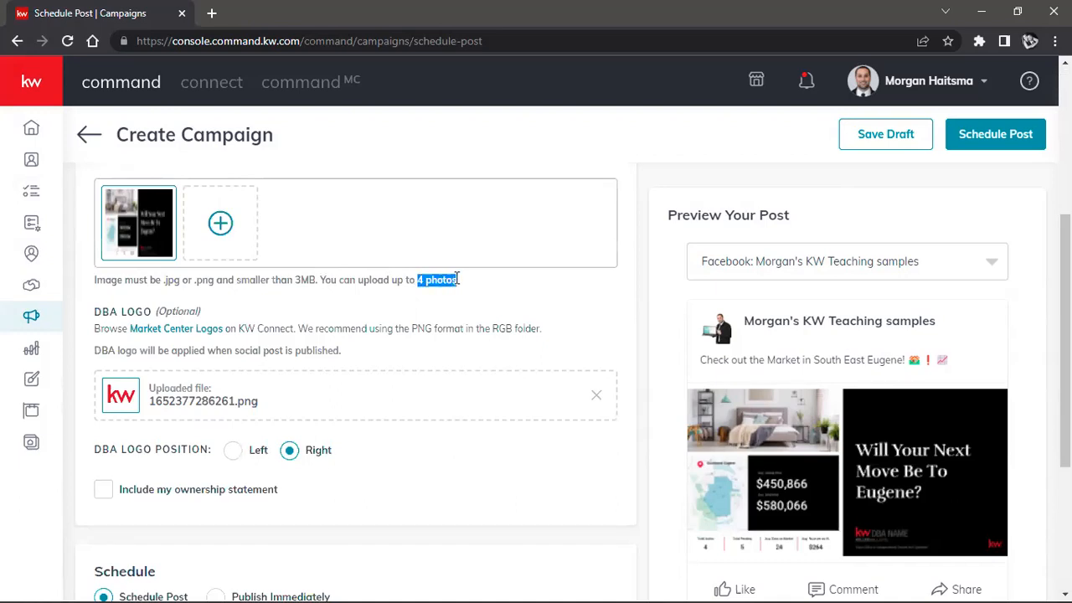
Step: Set the post's publishing date to May 14, 2022 and confirm scheduling the post
scroll(360, 360, "down", 3)
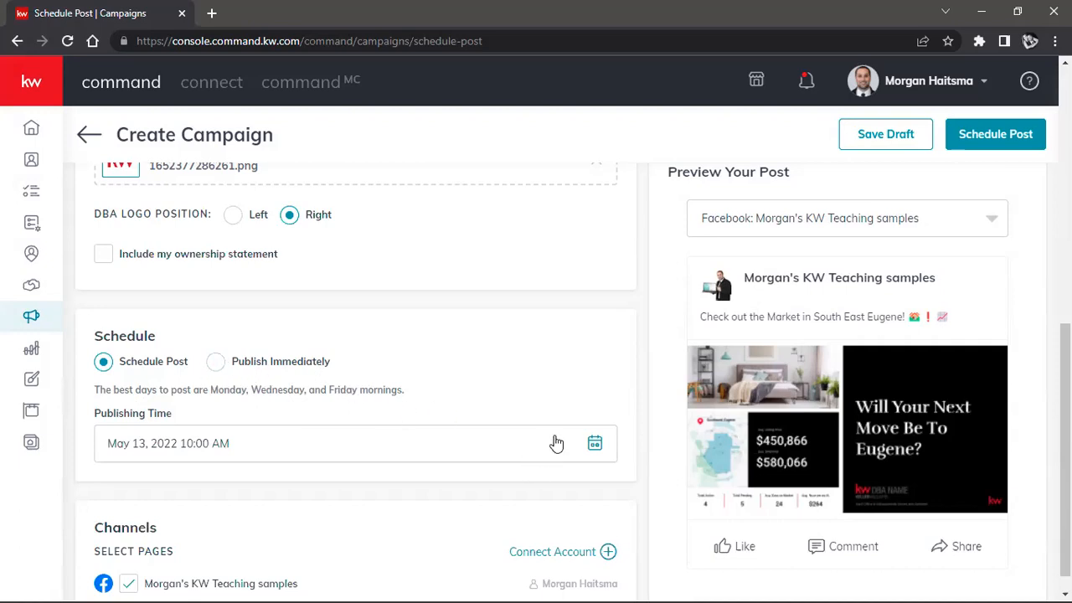
left_click_drag(97, 415, 195, 423)
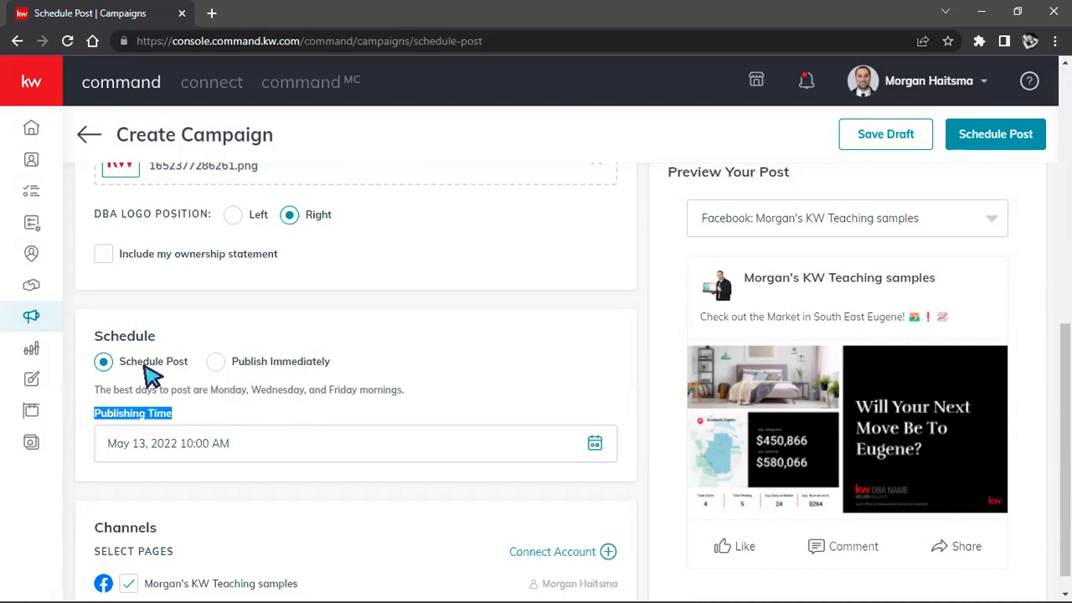
left_click(593, 444)
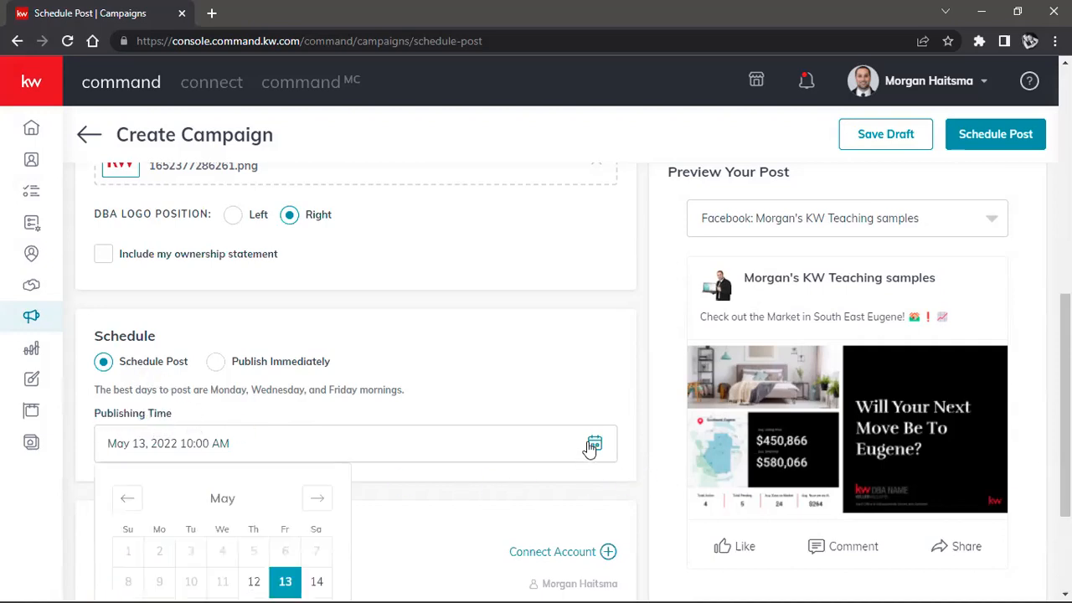
scroll(479, 286, "down", 2)
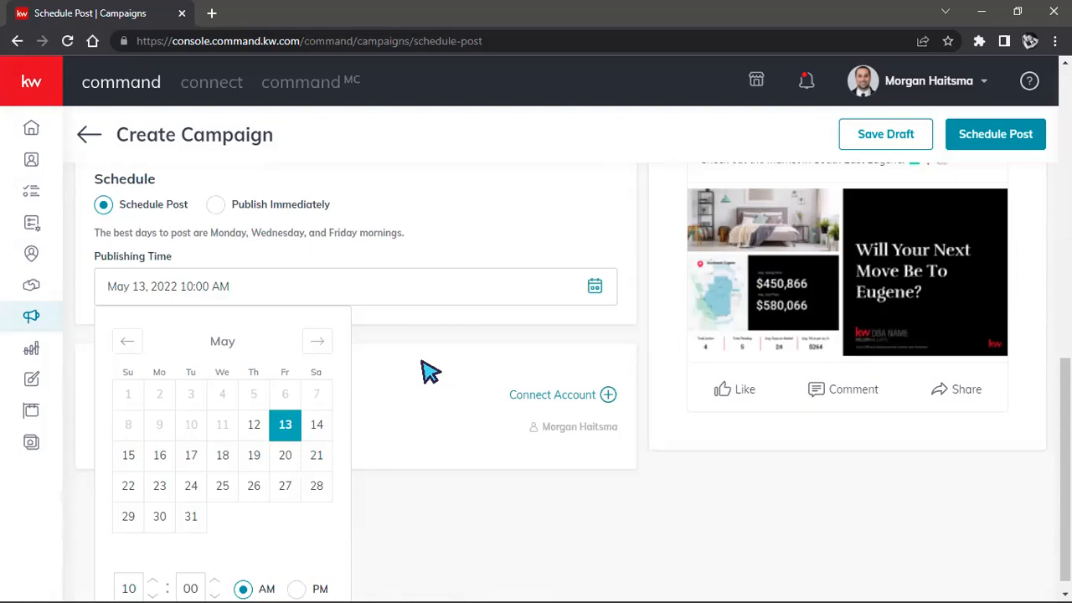
scroll(429, 371, "up", 1)
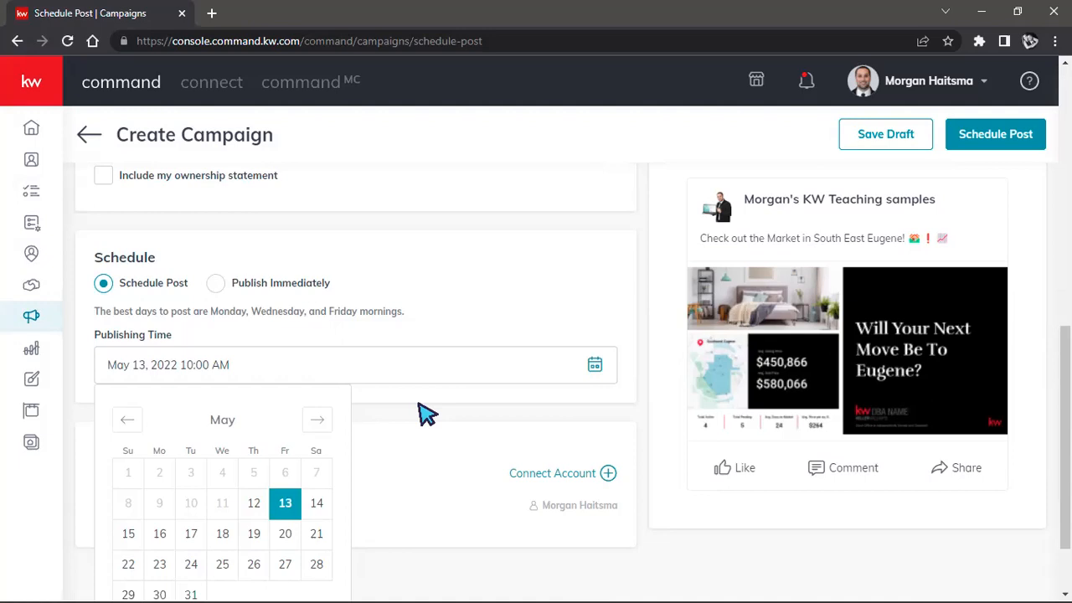
scroll(478, 209, "down", 1)
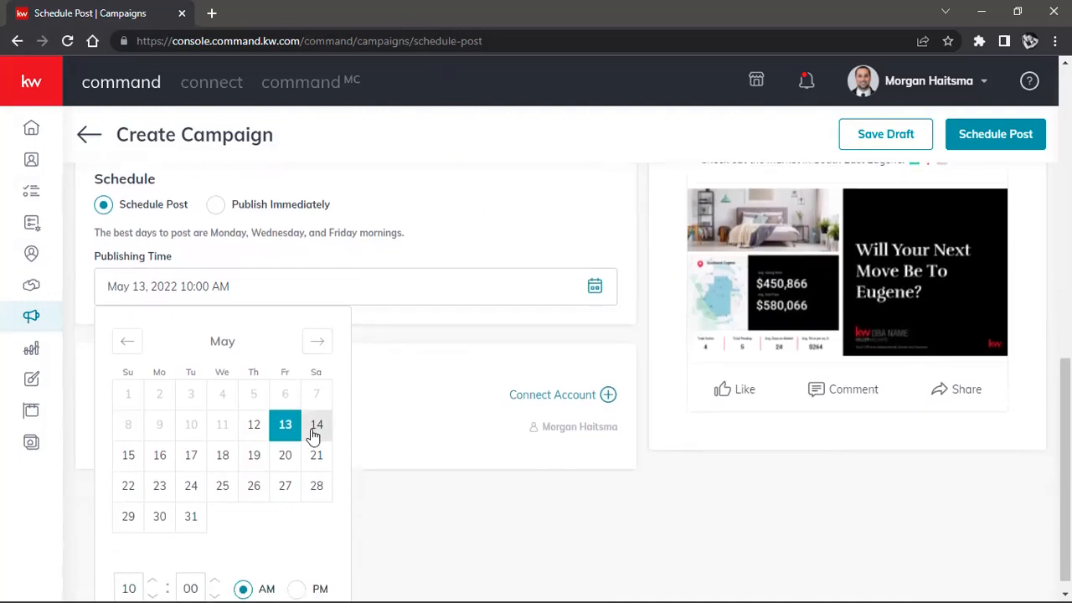
left_click(317, 427)
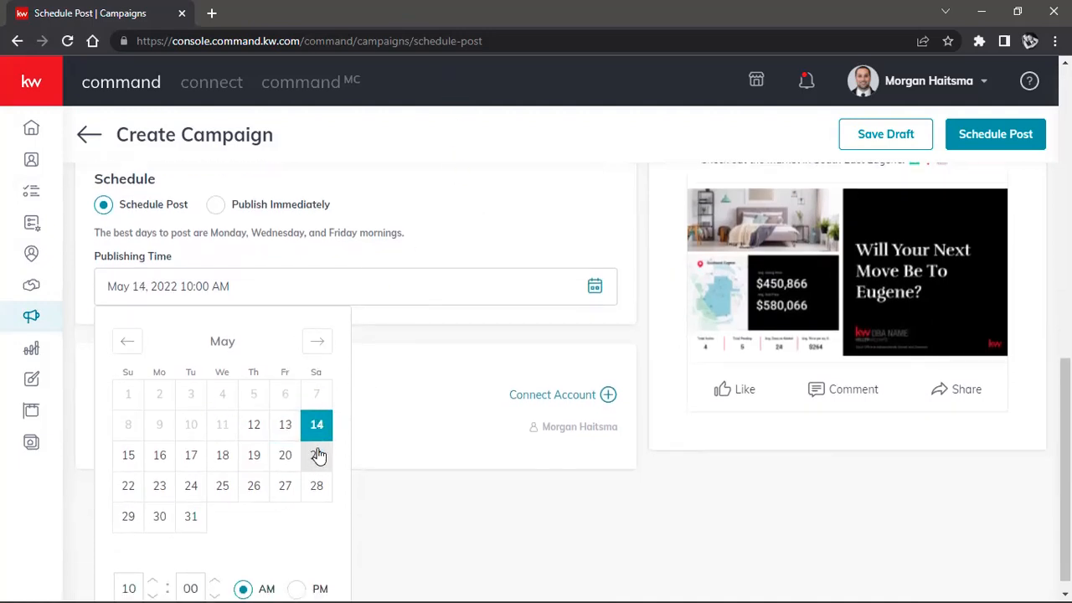
left_click(529, 210)
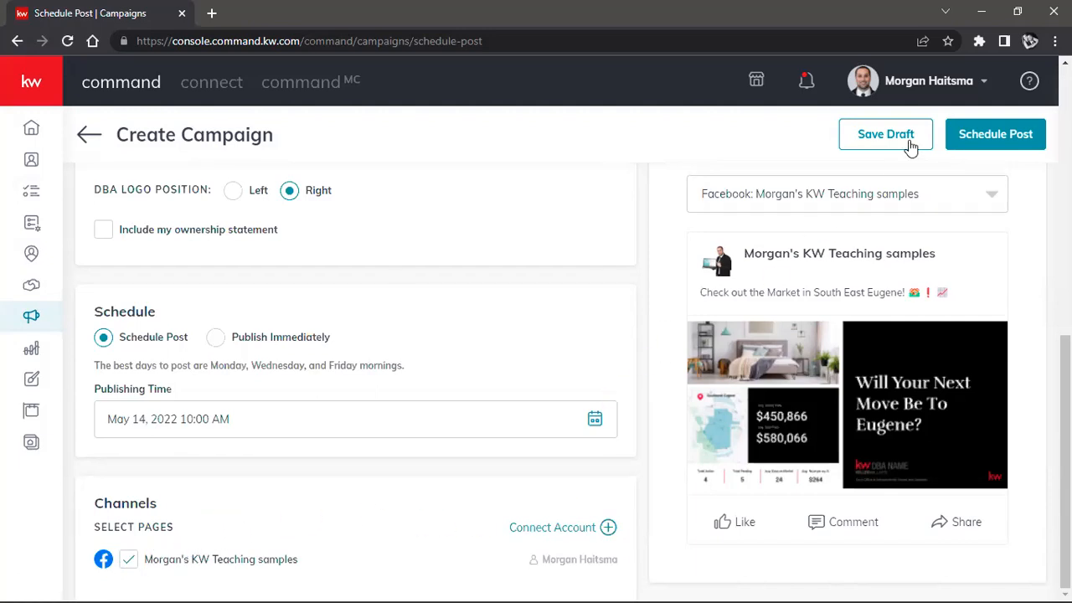
left_click(999, 142)
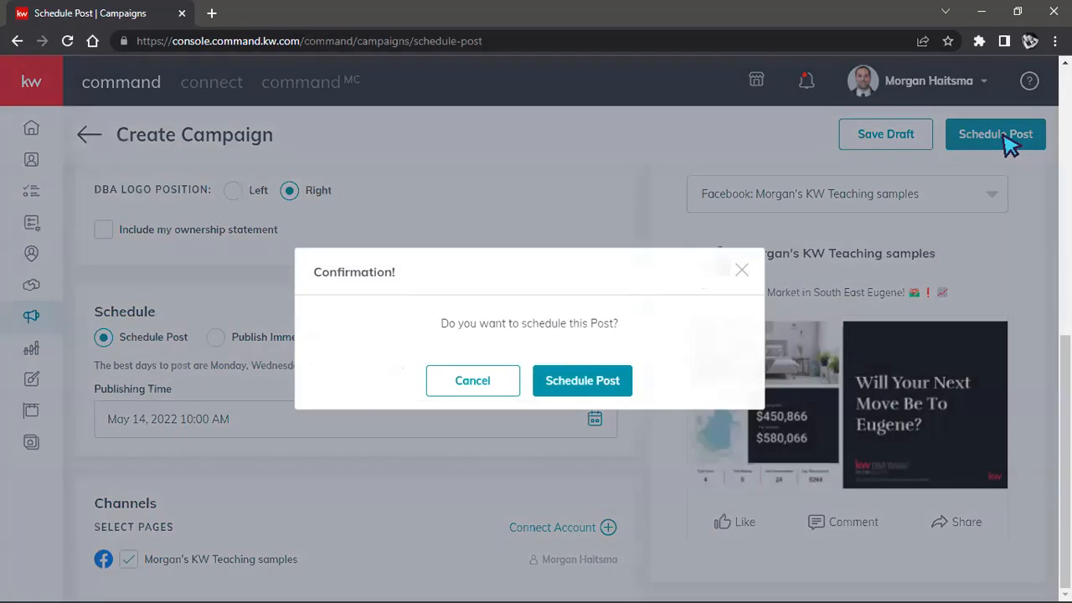
left_click(583, 384)
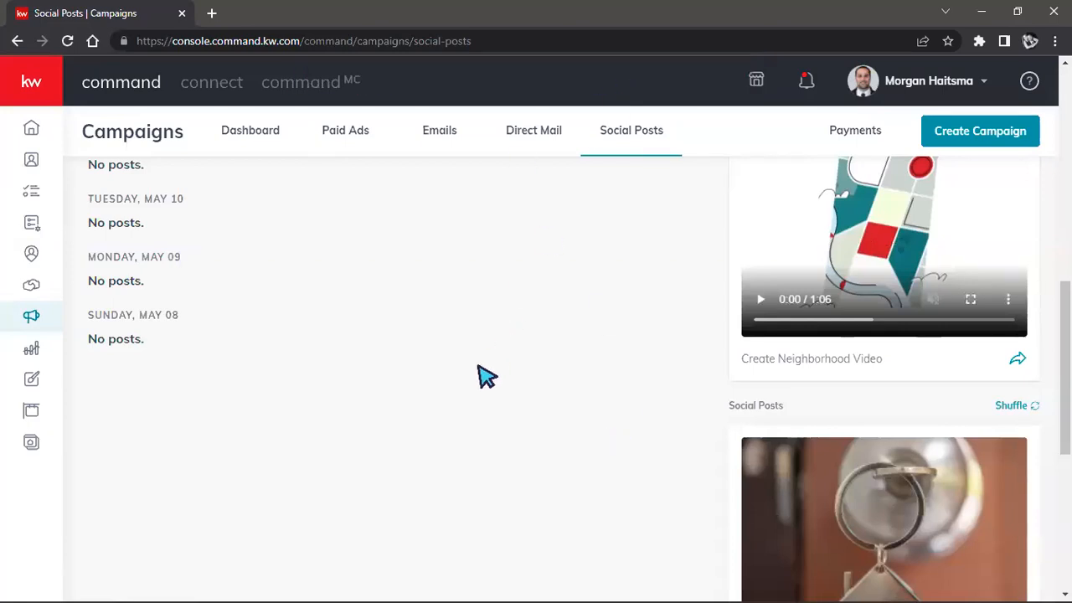
Step: Review the scheduled South East Eugene post in the weekly calendar and post list, along with the Quick Posts suggestions
scroll(503, 360, "up", 4)
scroll(519, 339, "up", 3)
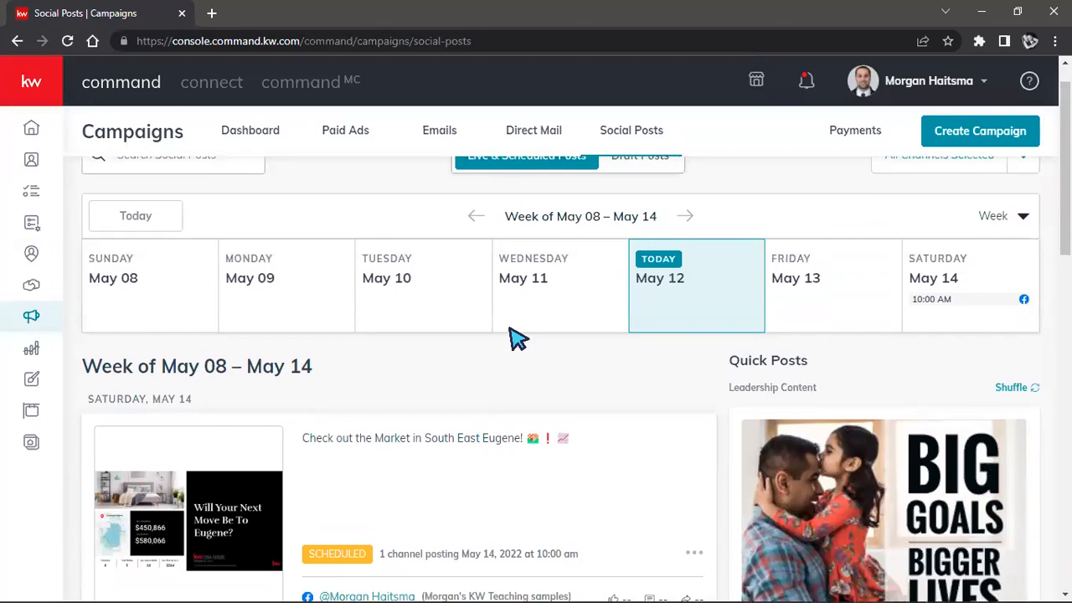
scroll(519, 339, "down", 2)
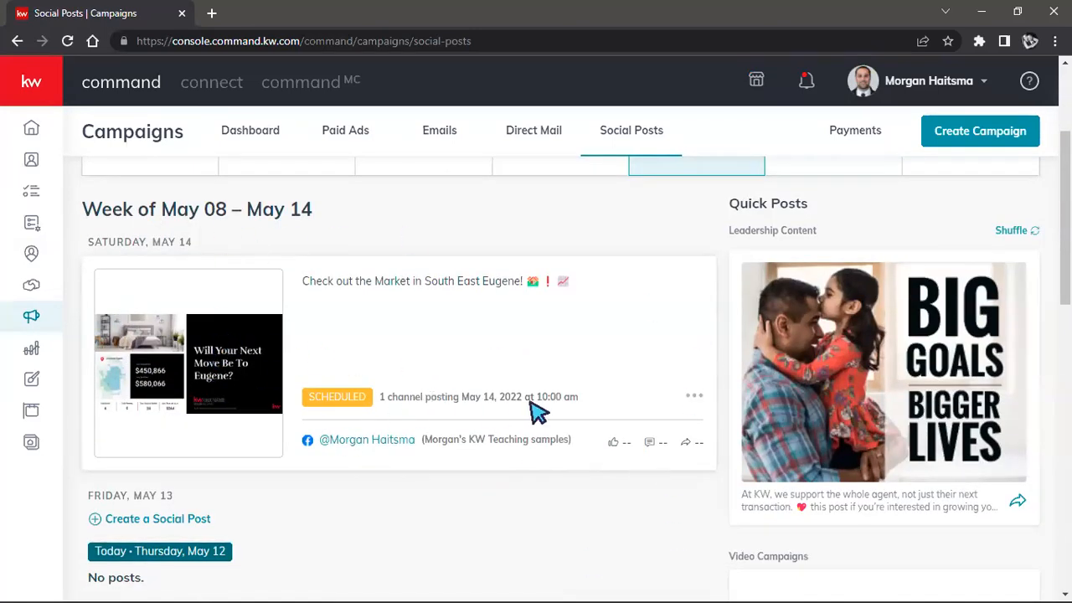
scroll(538, 411, "up", 2)
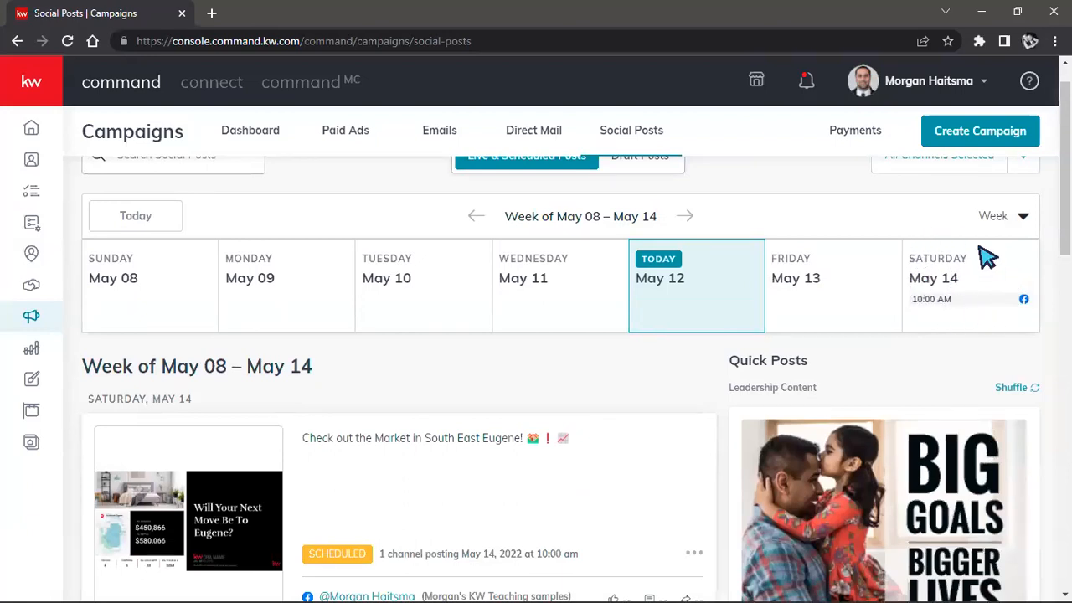
scroll(849, 309, "up", 1)
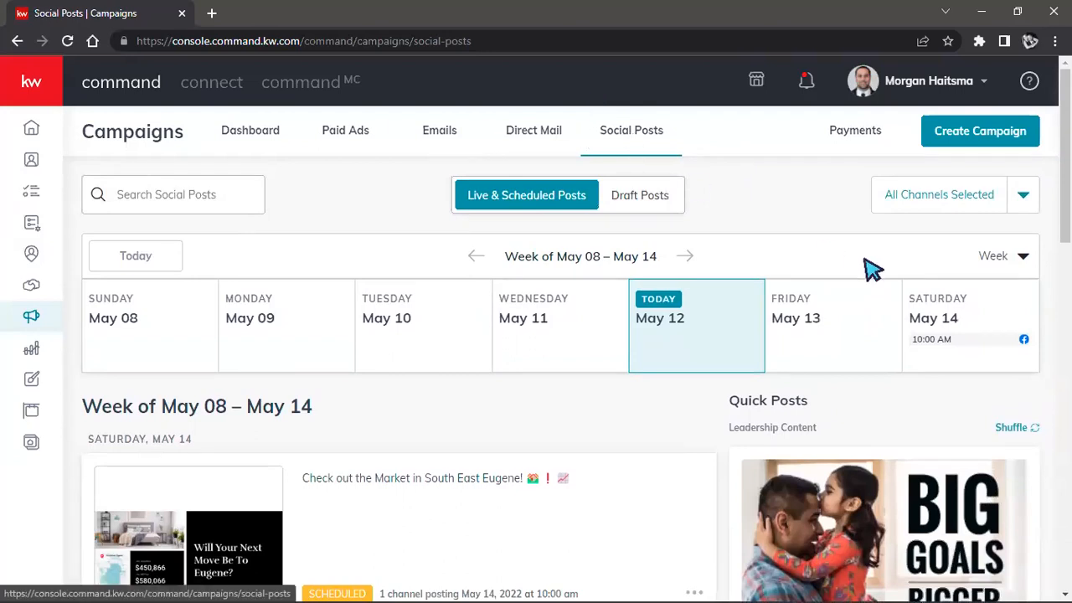
scroll(918, 407, "down", 2)
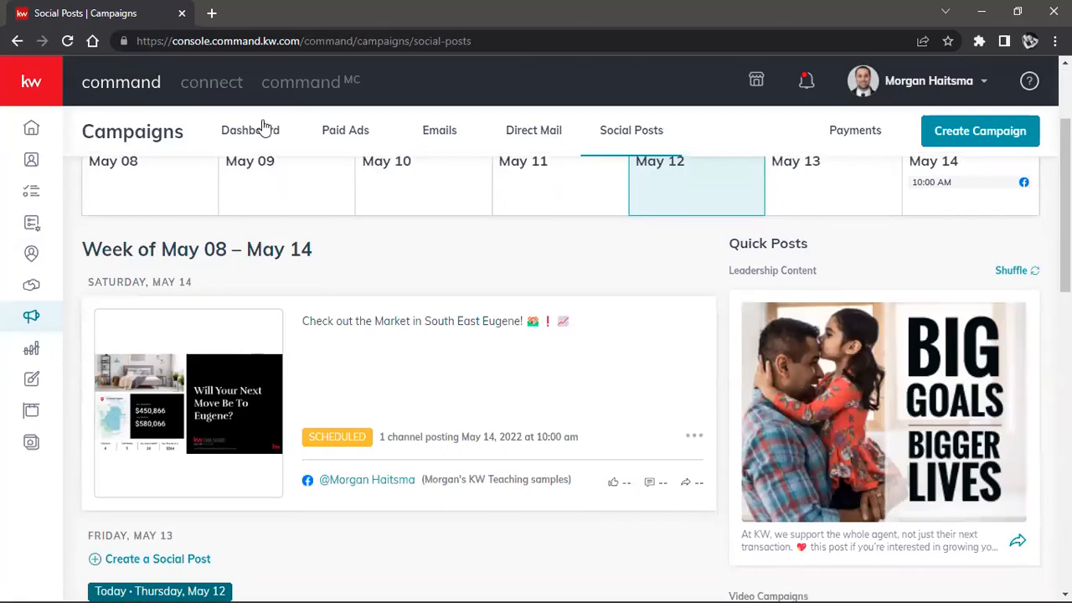
scroll(885, 304, "down", 5)
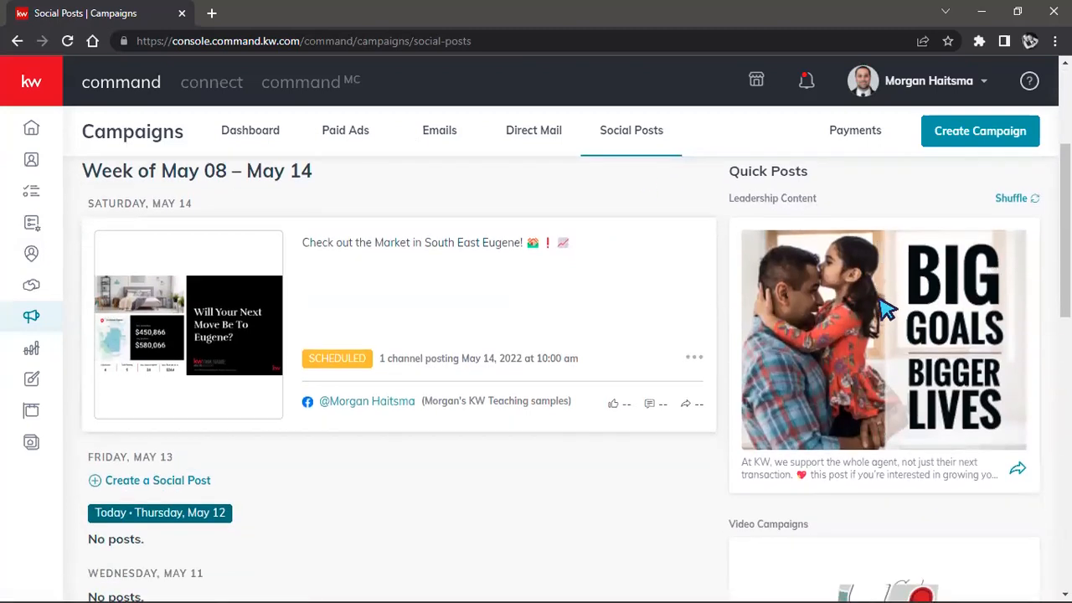
scroll(886, 307, "up", 4)
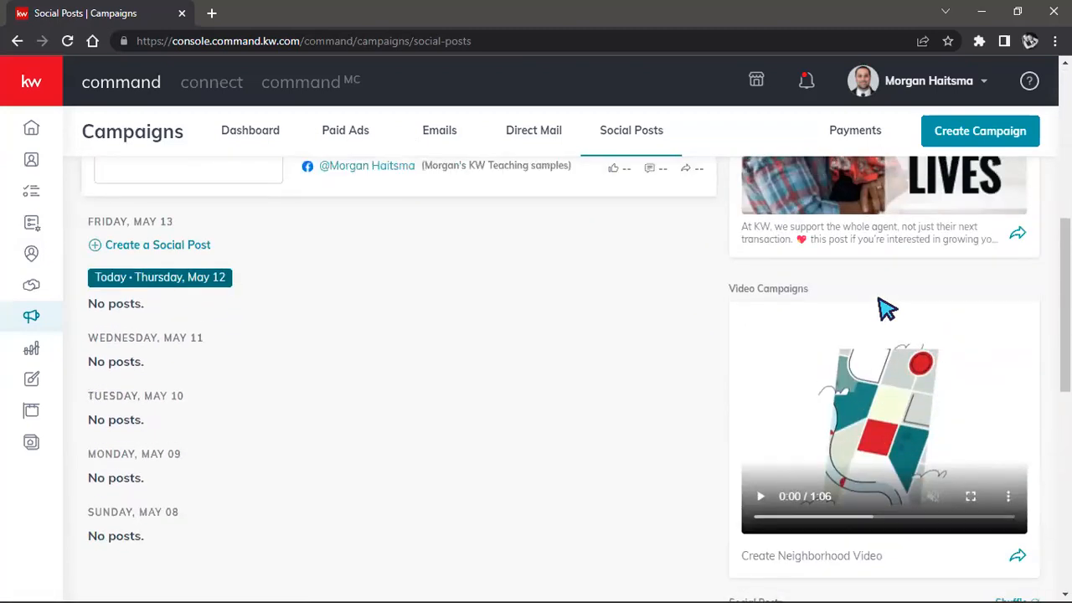
scroll(888, 308, "up", 1)
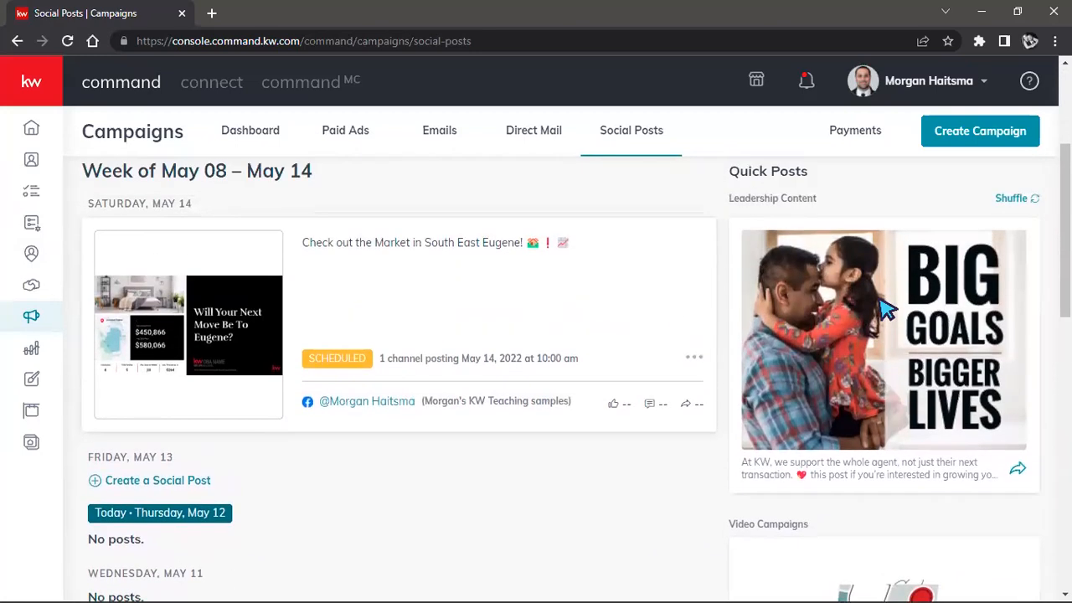
Step: Start a neighborhood video from Video Campaigns and choose Southeast Eugene as its neighborhood
scroll(888, 309, "down", 4)
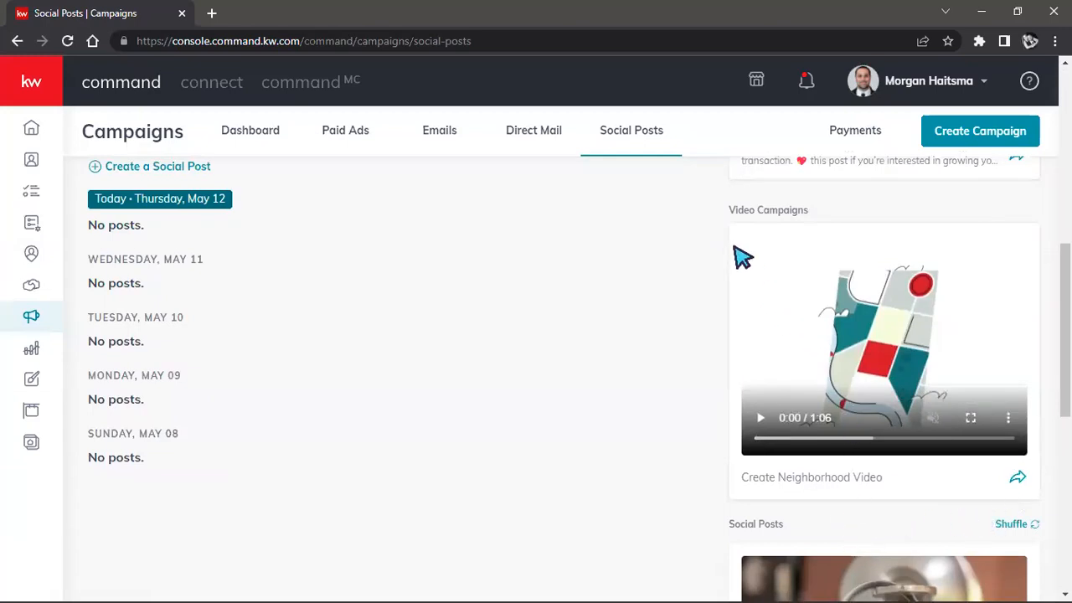
left_click_drag(730, 210, 820, 217)
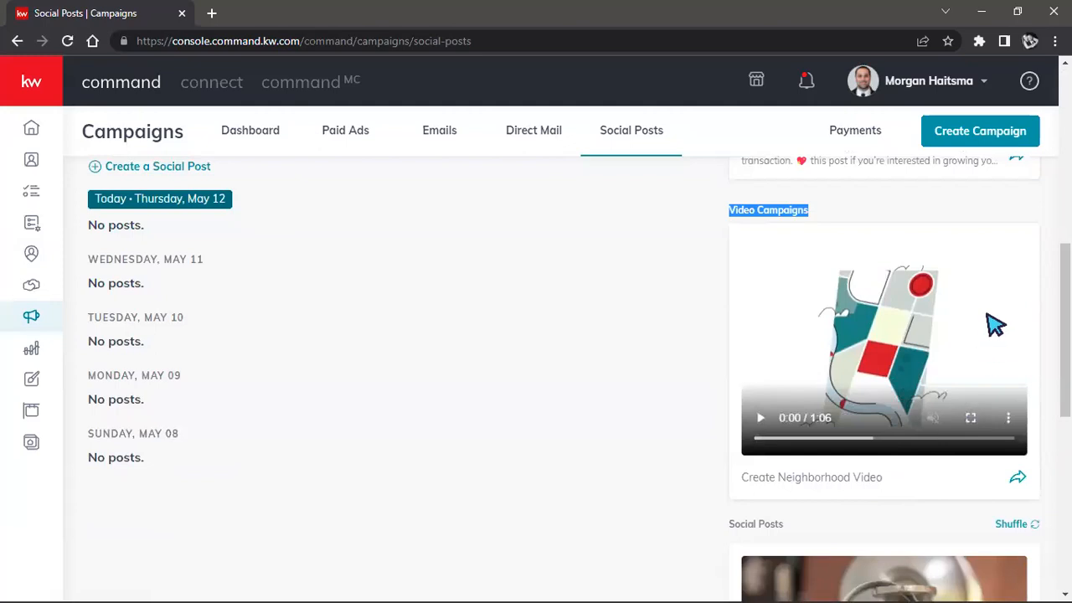
left_click(1018, 480)
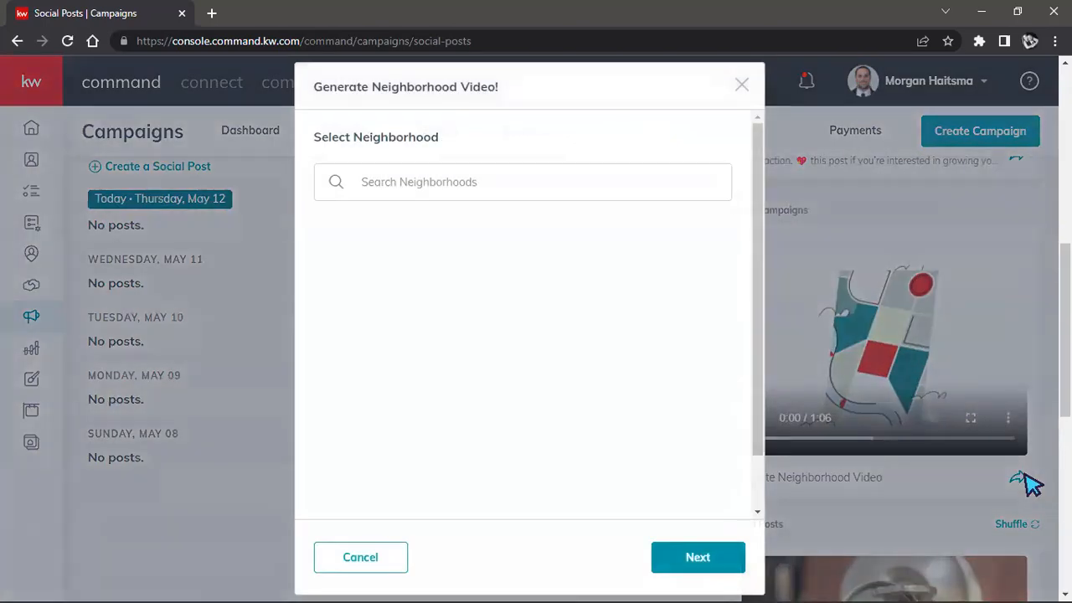
left_click(602, 191)
type("south east eugene")
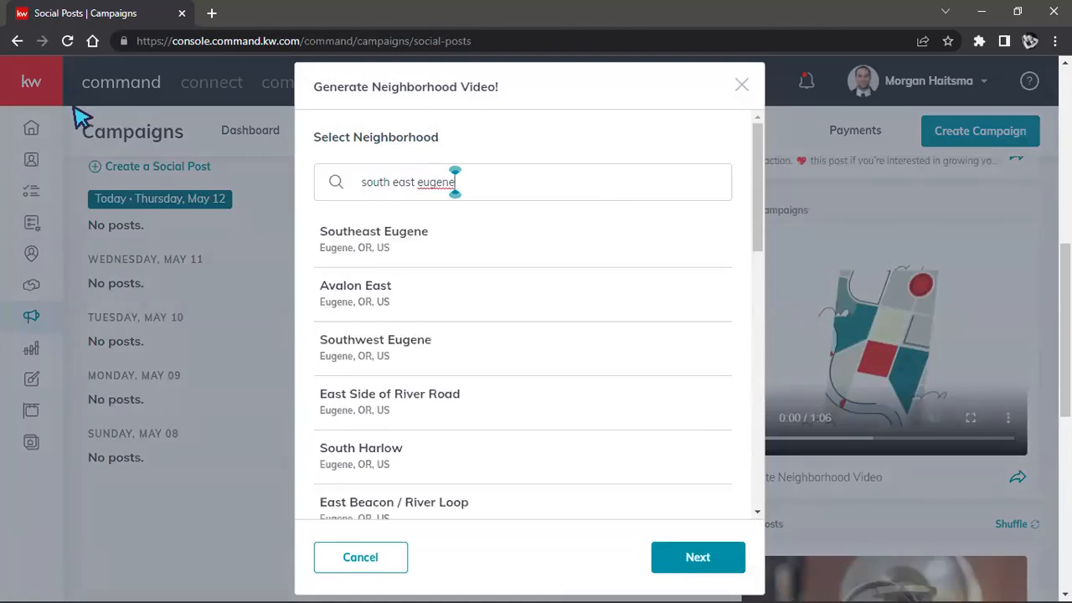
left_click(369, 234)
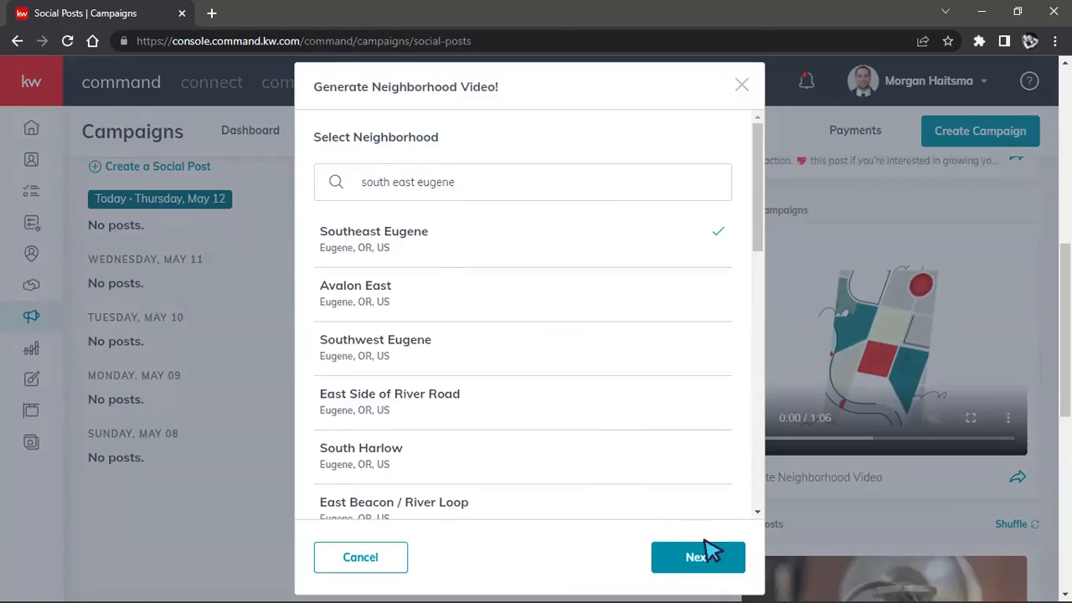
left_click(725, 559)
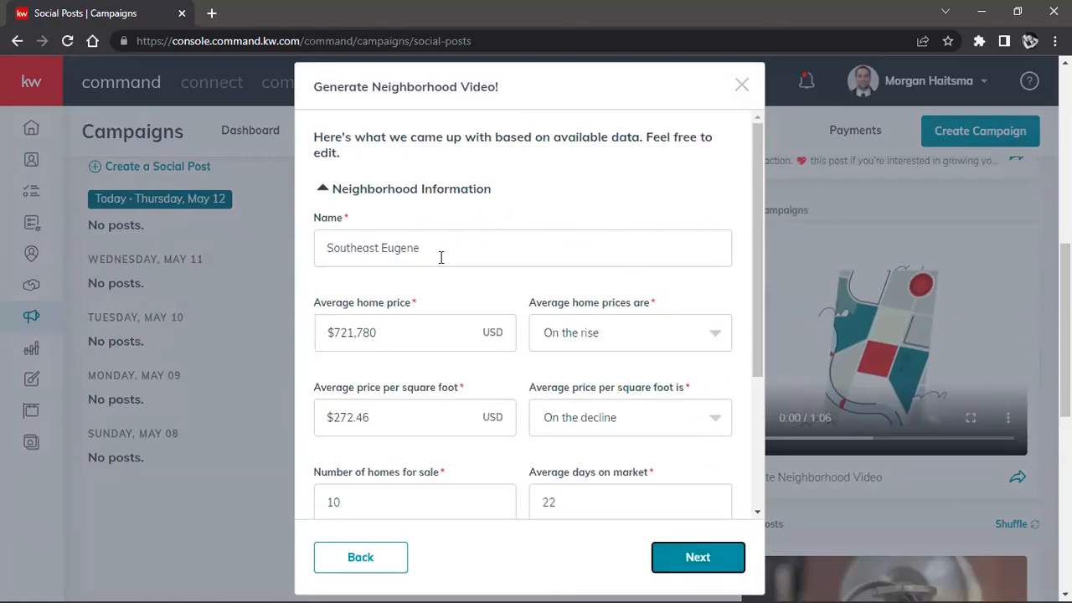
Step: Review the video's neighborhood, agent and market center / brokerage information
scroll(558, 417, "down", 2)
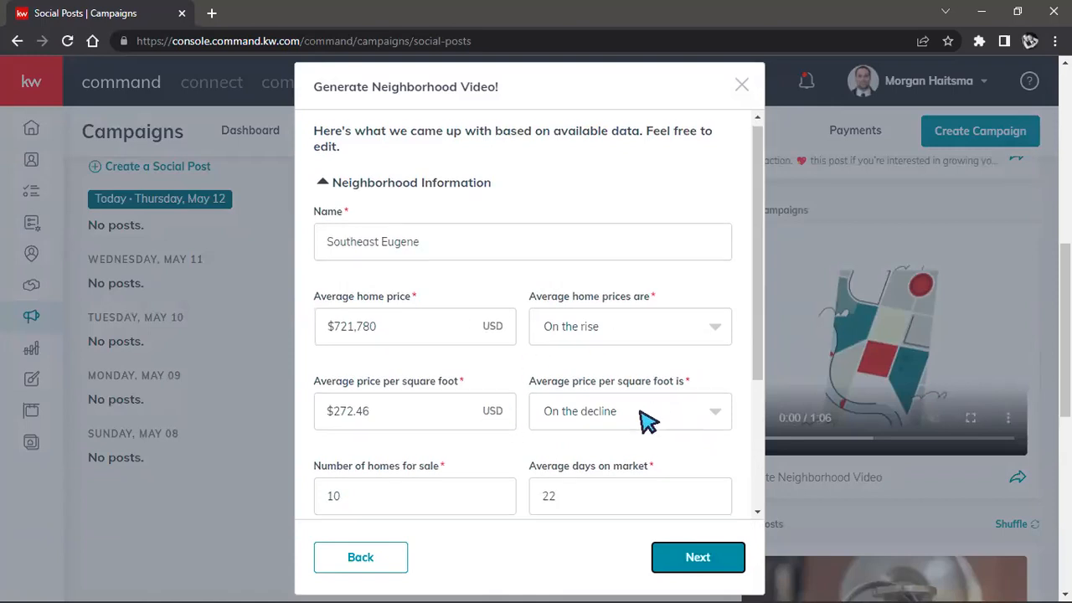
scroll(596, 362, "down", 1)
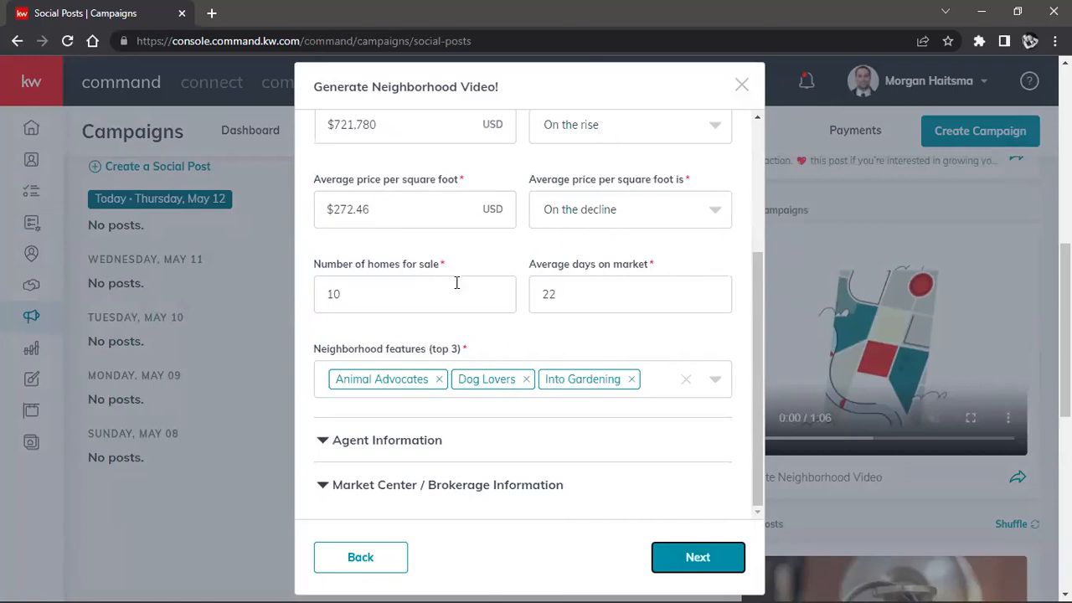
scroll(443, 295, "down", 1)
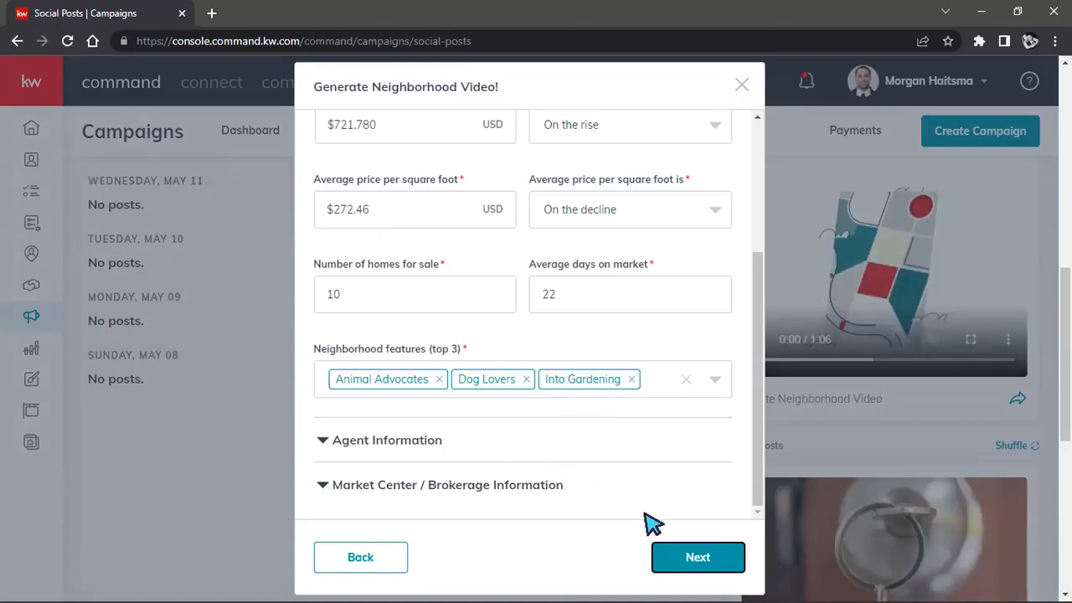
left_click(499, 435)
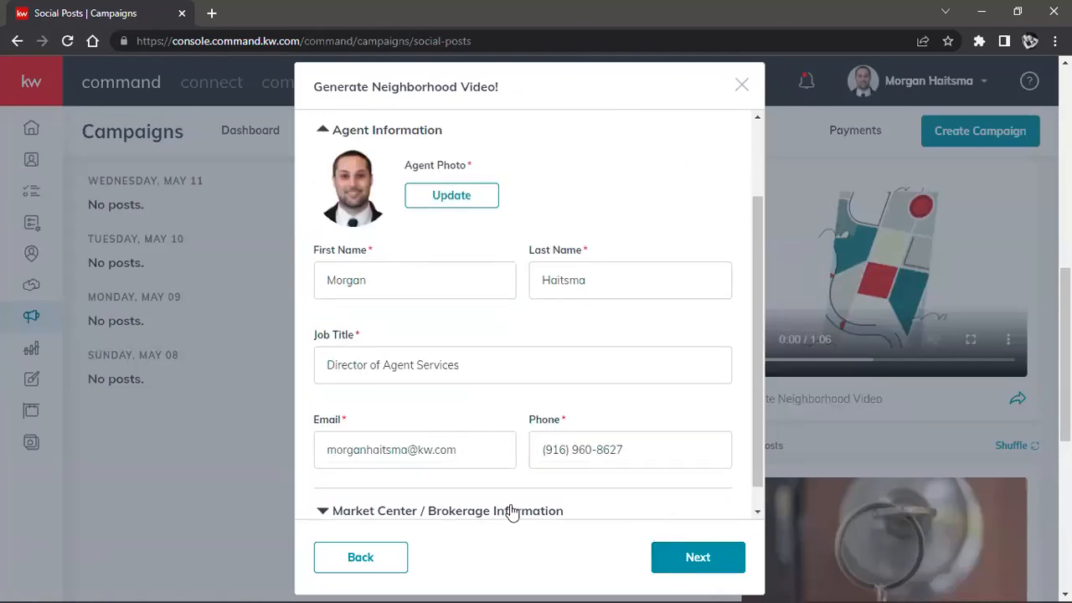
left_click(510, 511)
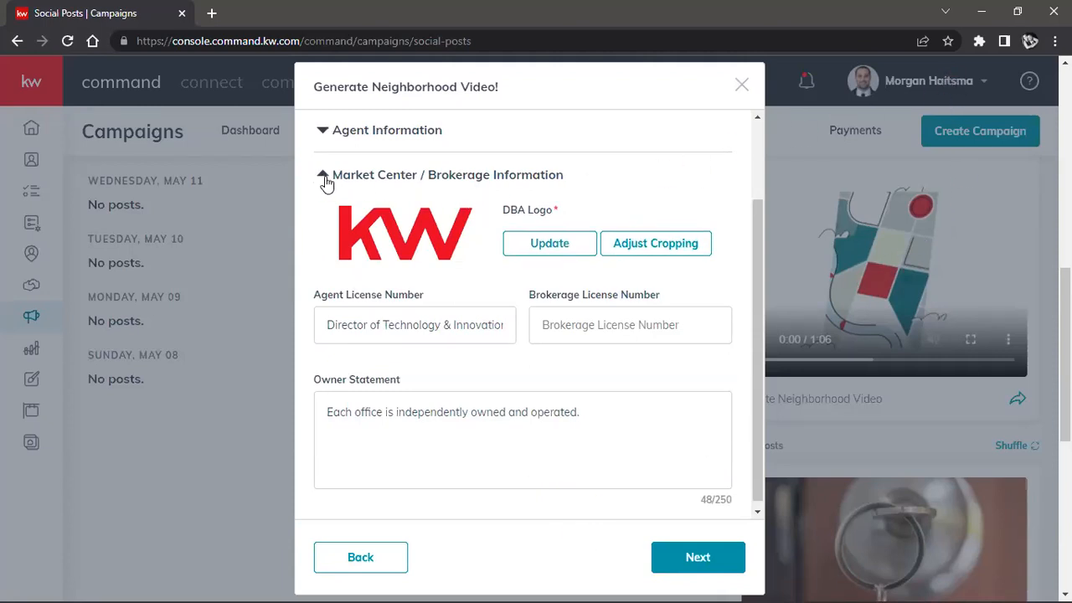
left_click(326, 177)
left_click(364, 178)
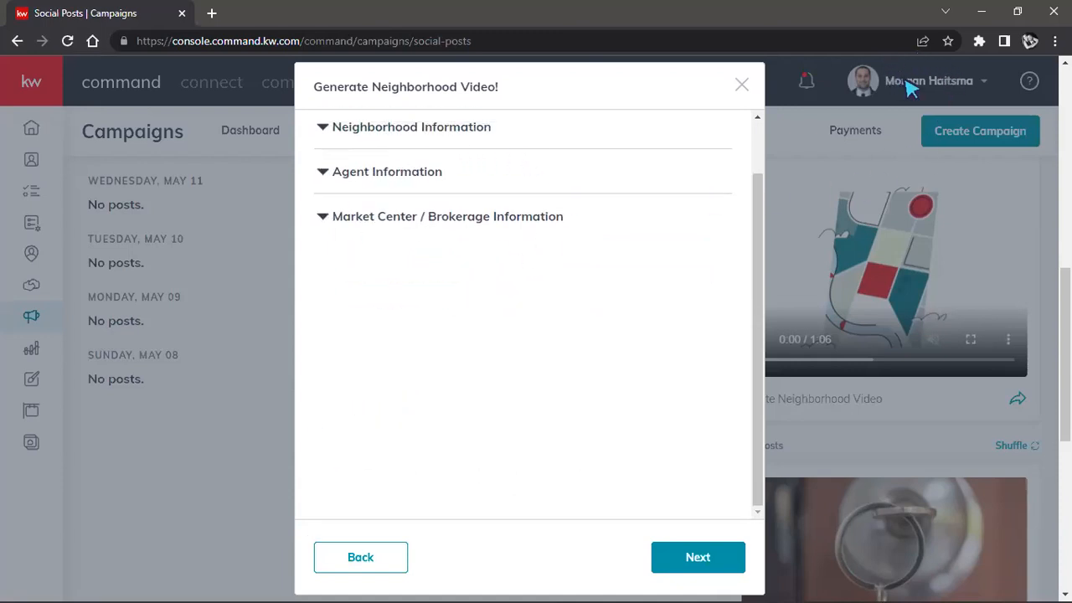
Step: Remove the & character from the Agent License Number in the brokerage information and generate the neighborhood video
left_click(705, 558)
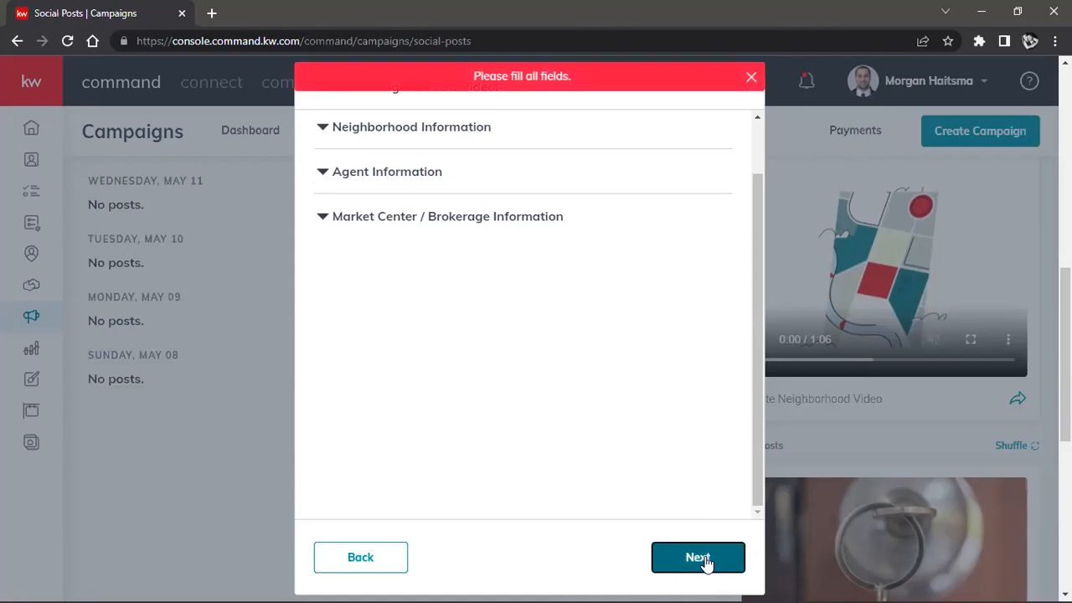
left_click(372, 214)
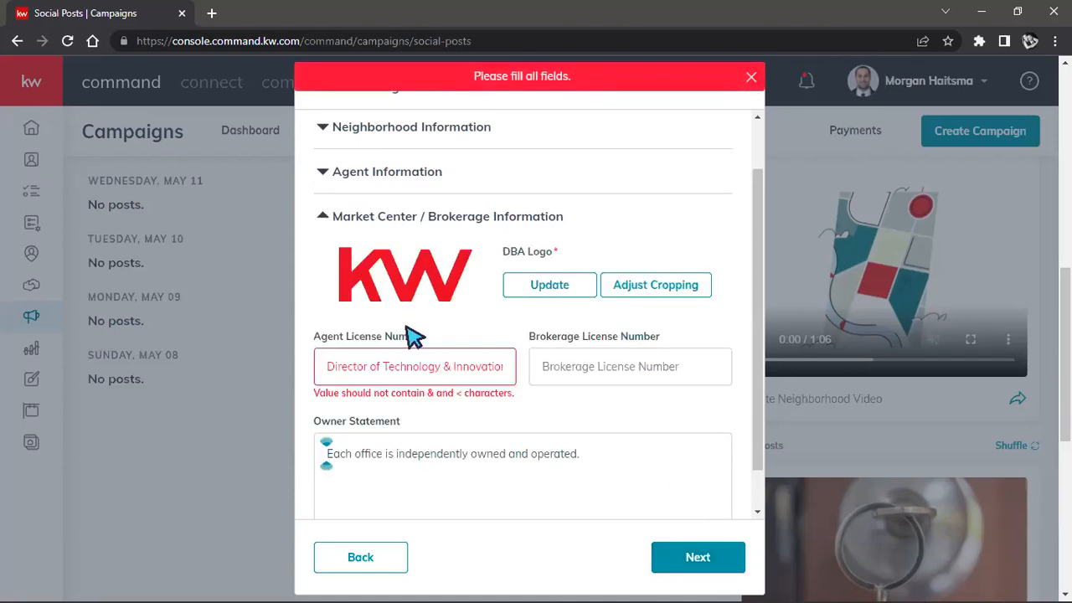
triple_click(406, 365)
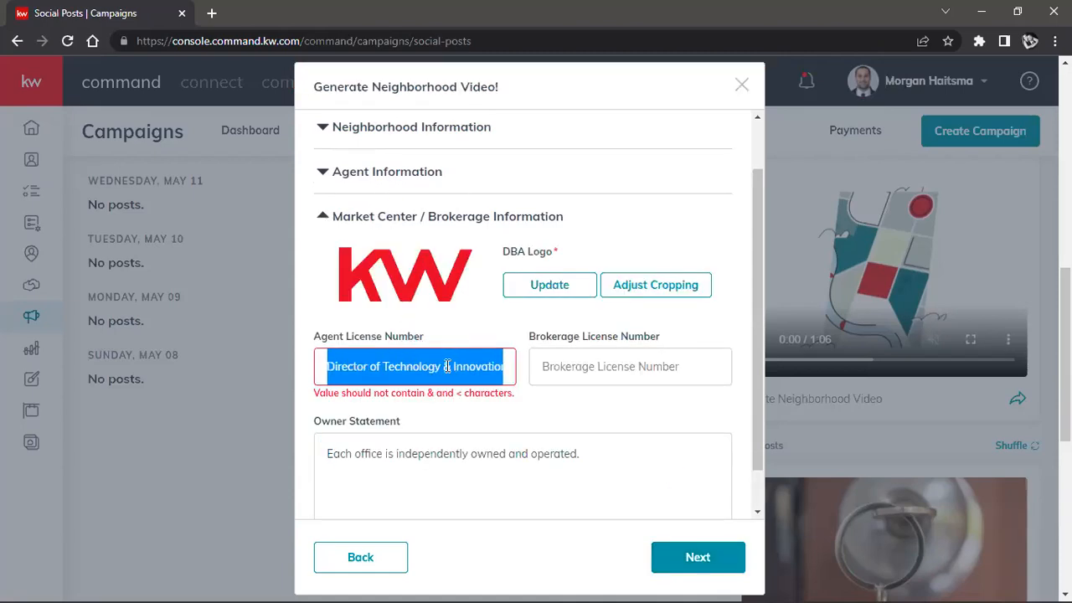
left_click(446, 366)
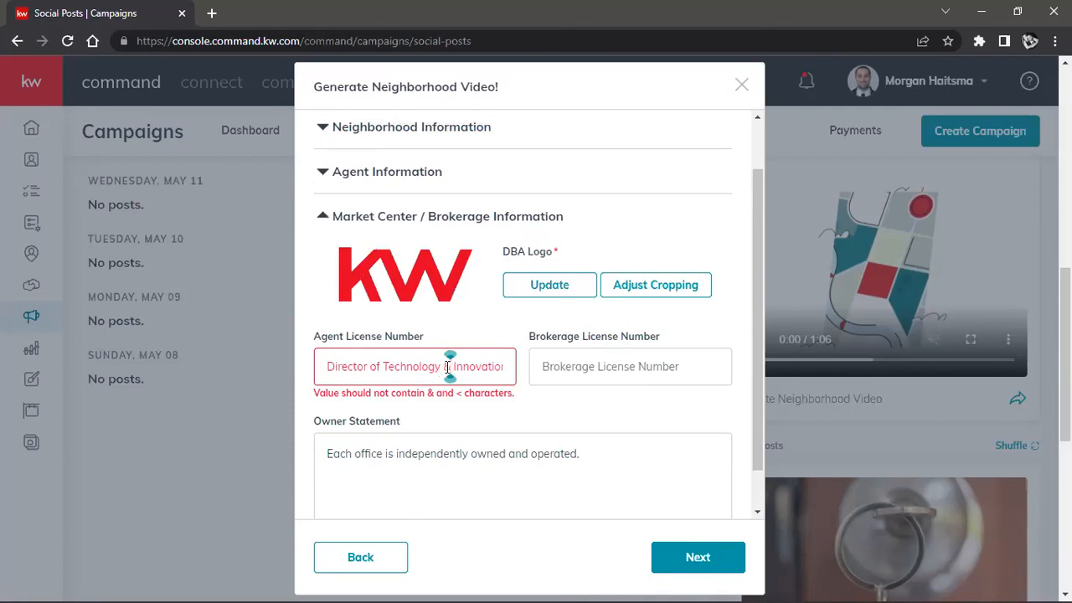
key("BackSpace")
left_click(692, 555)
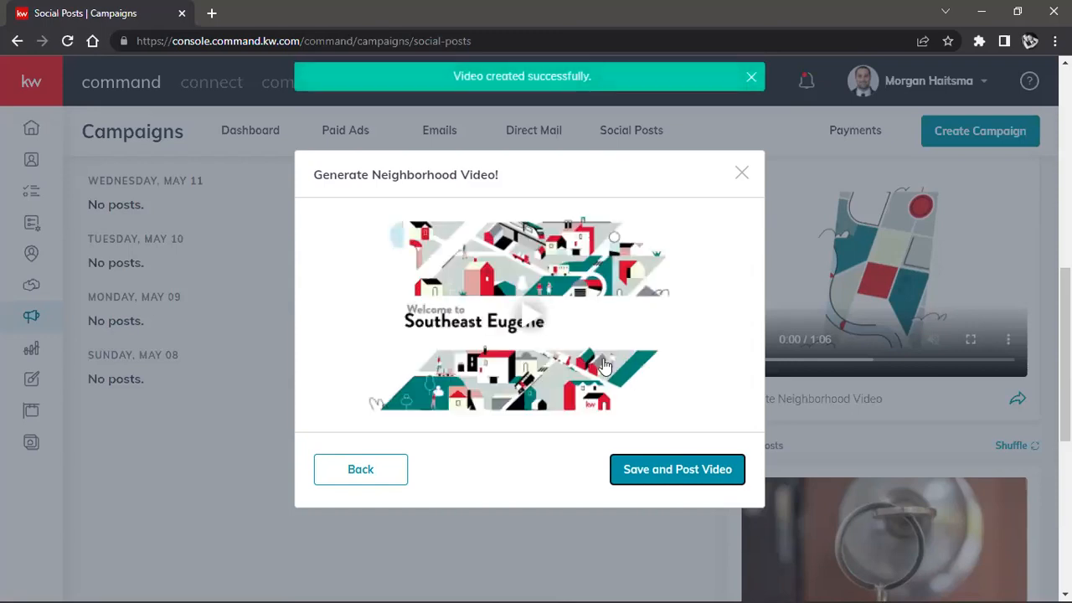
Step: Play the generated Southeast Eugene neighborhood video with the sound muted to preview its market content
left_click(519, 333)
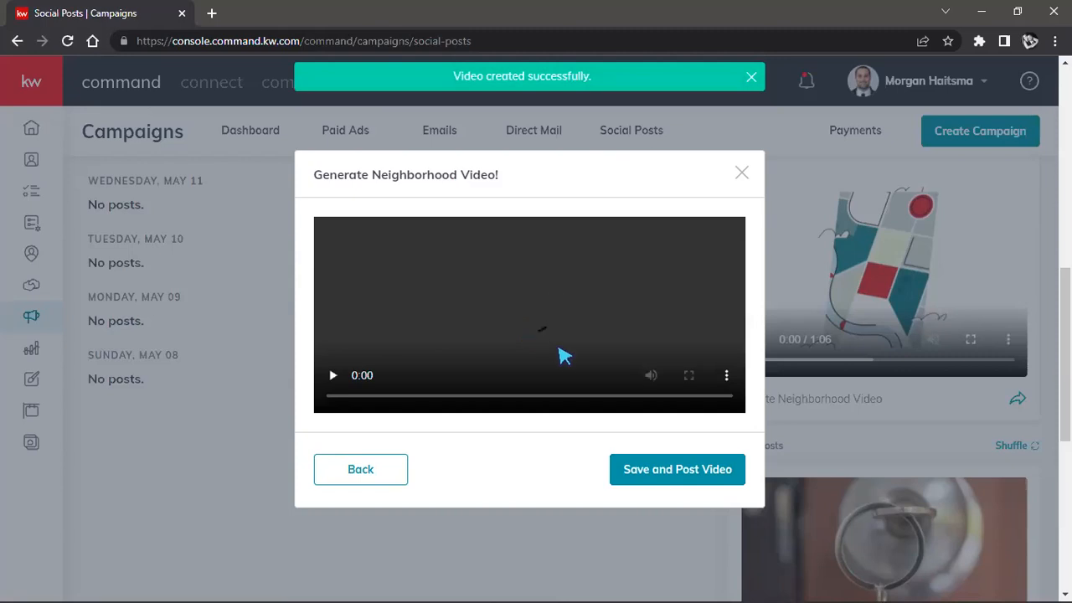
left_click(652, 377)
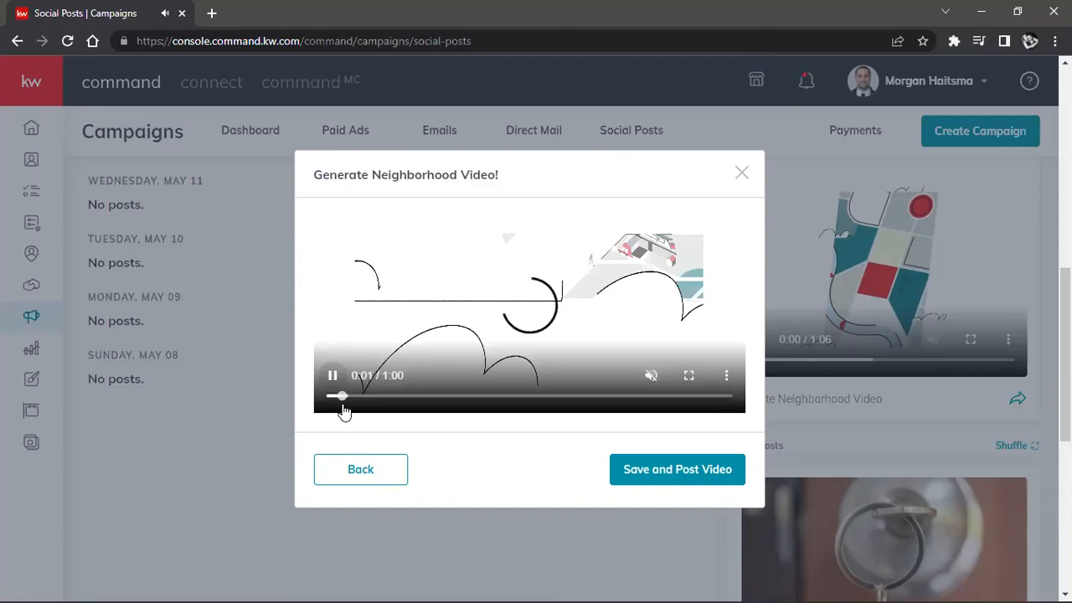
left_click(324, 399)
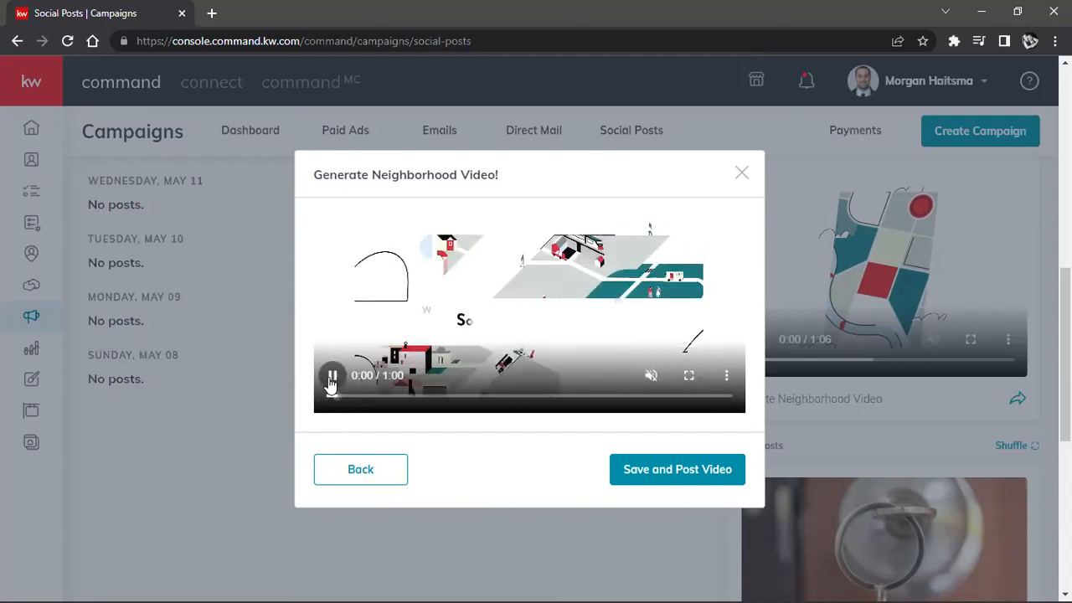
left_click(333, 379)
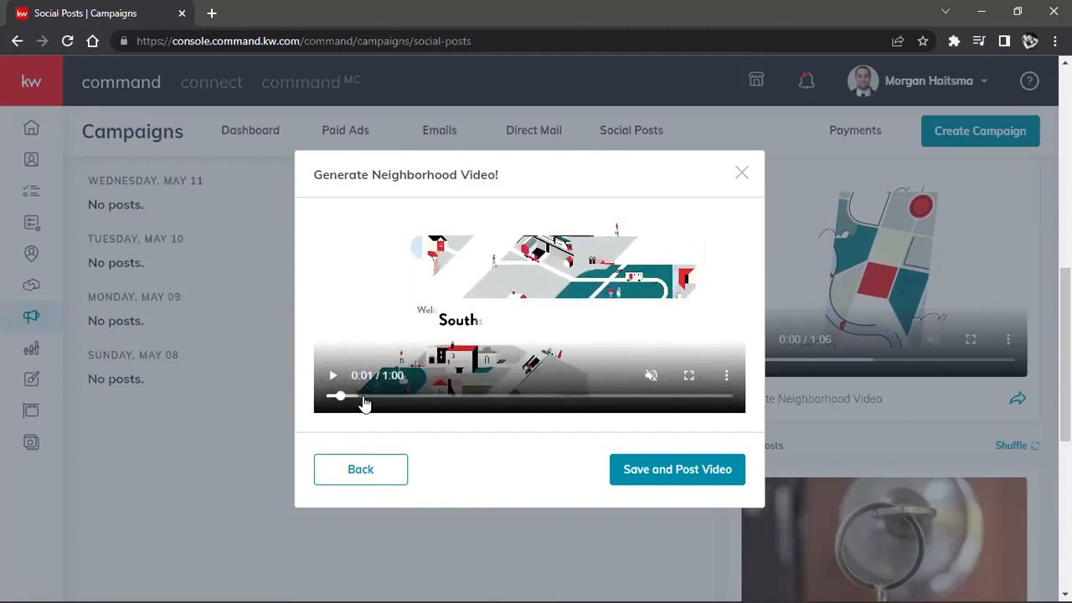
left_click(332, 376)
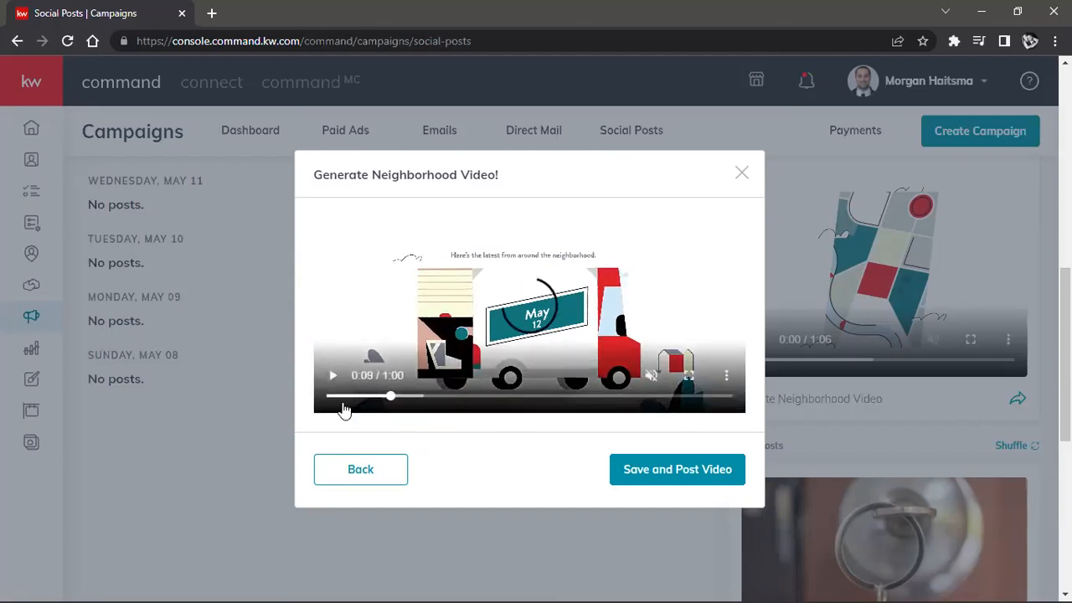
left_click(330, 399)
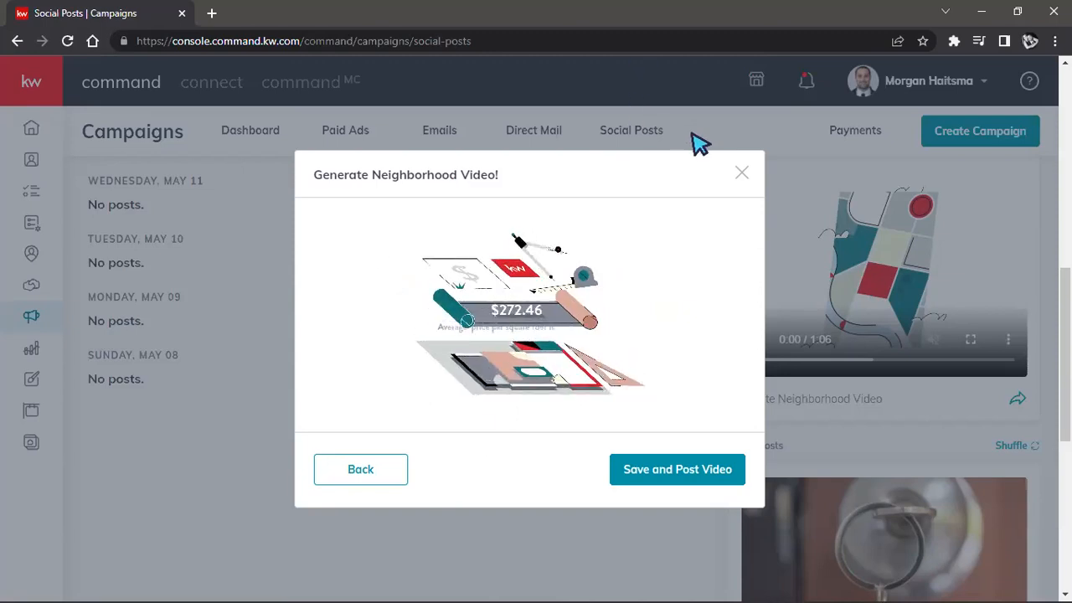
Step: Try to save and post the Southeast Eugene video, regenerate it for a second attempt, and close the video dialog
left_click(648, 486)
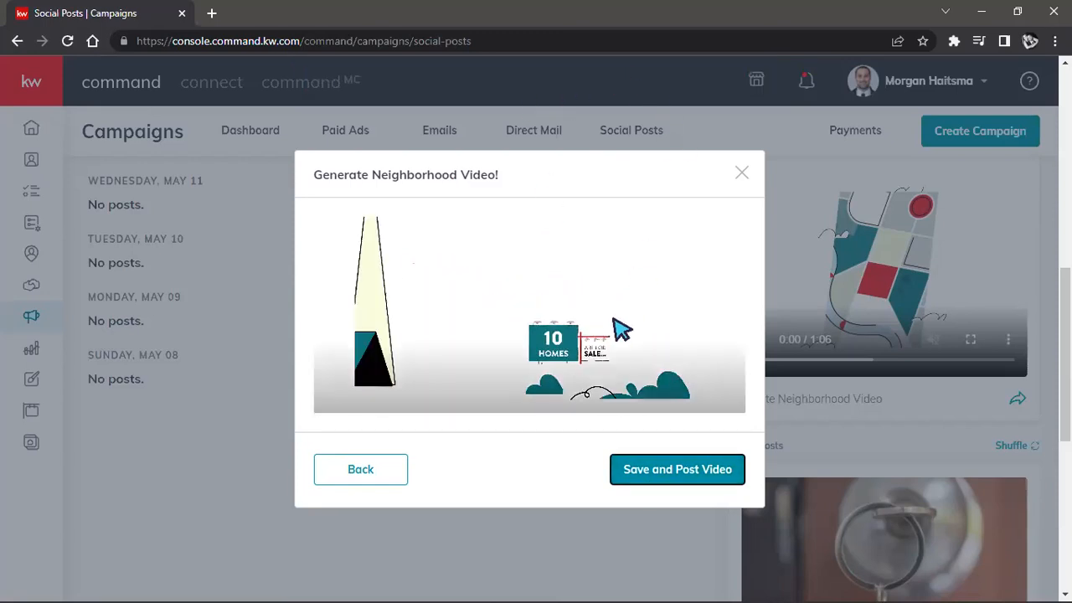
left_click(686, 470)
left_click(398, 468)
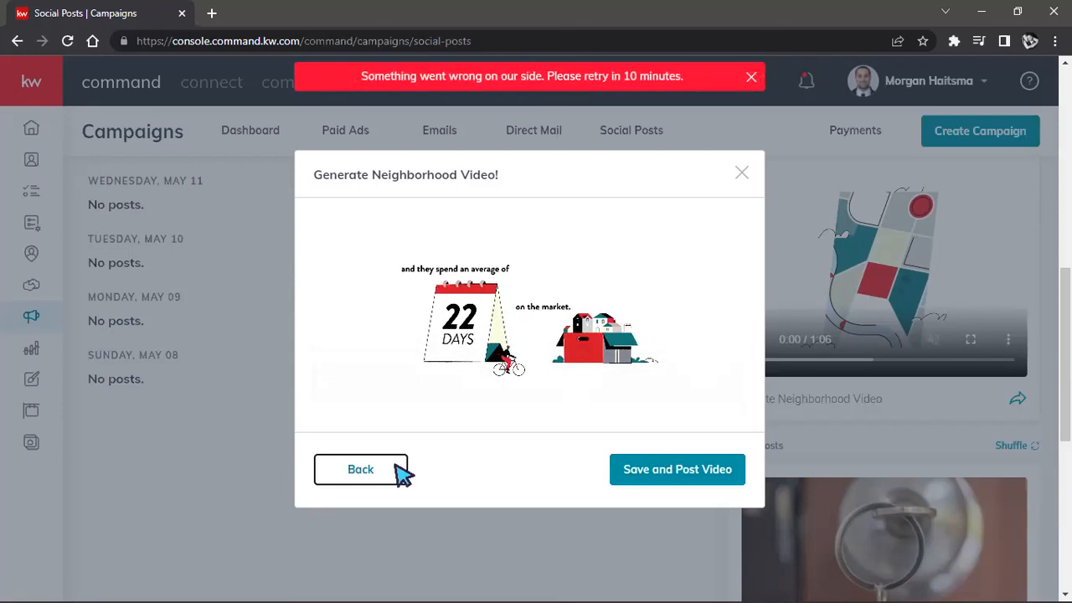
scroll(650, 430, "down", 3)
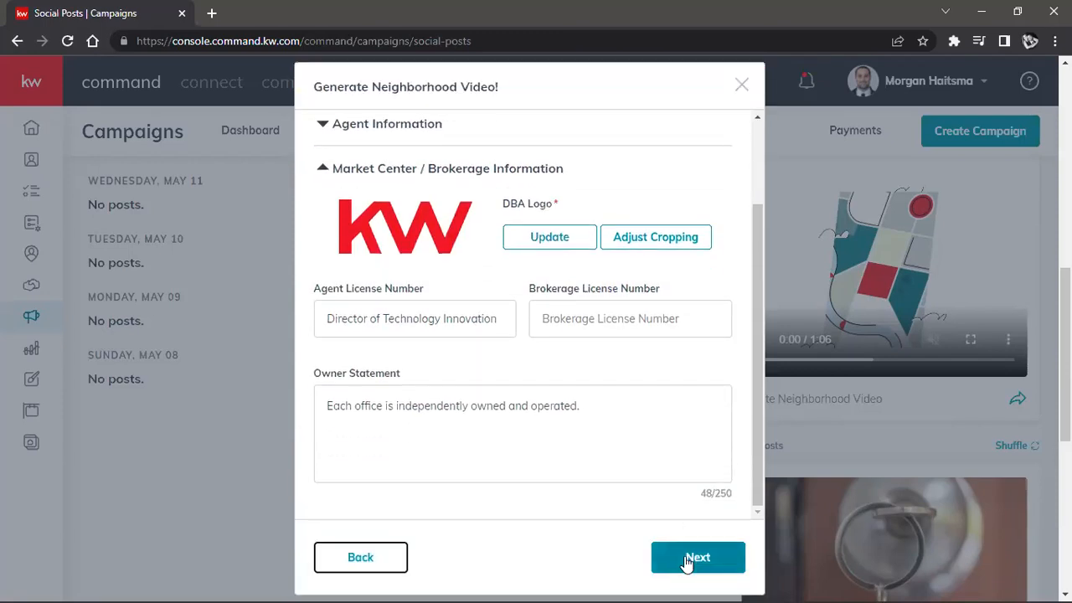
left_click(693, 557)
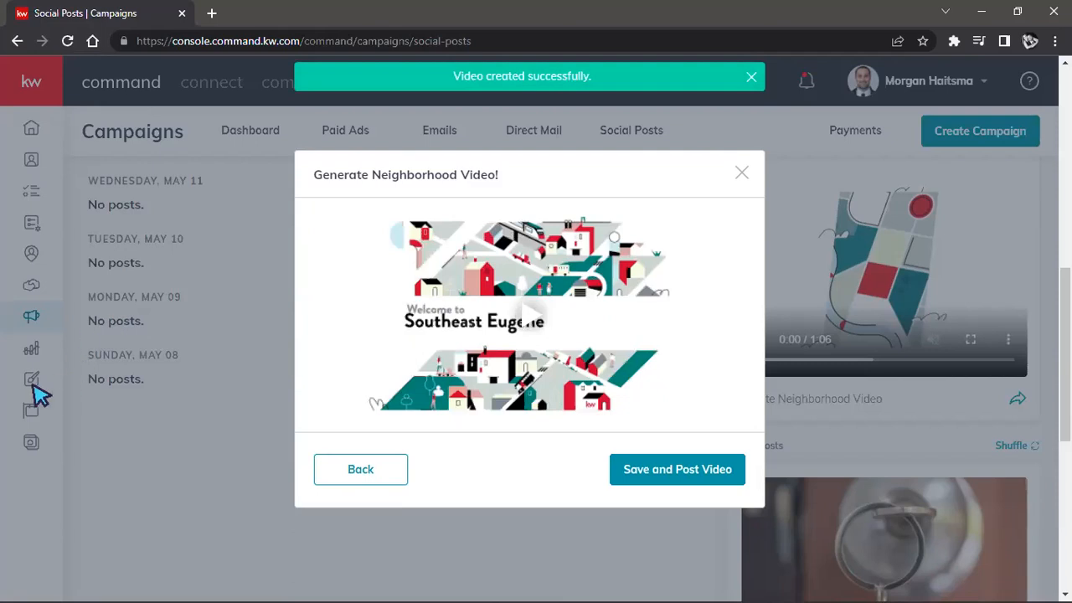
left_click(712, 472)
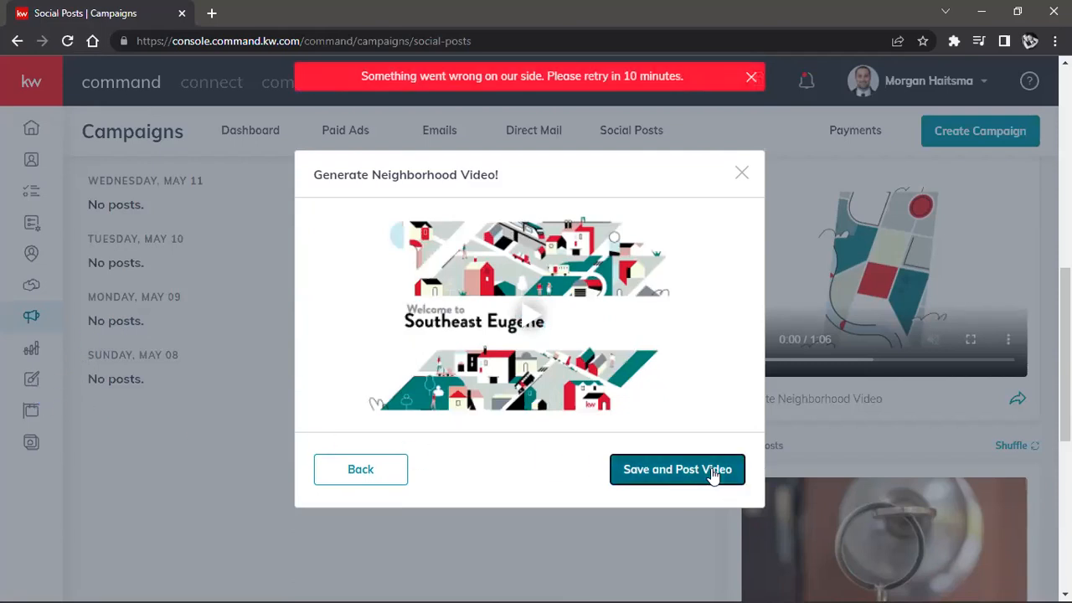
left_click(740, 174)
Step: Start a social post from the "Big Goals Bigger Lives" quick post and check its text, image and DBA logo
scroll(866, 354, "up", 4)
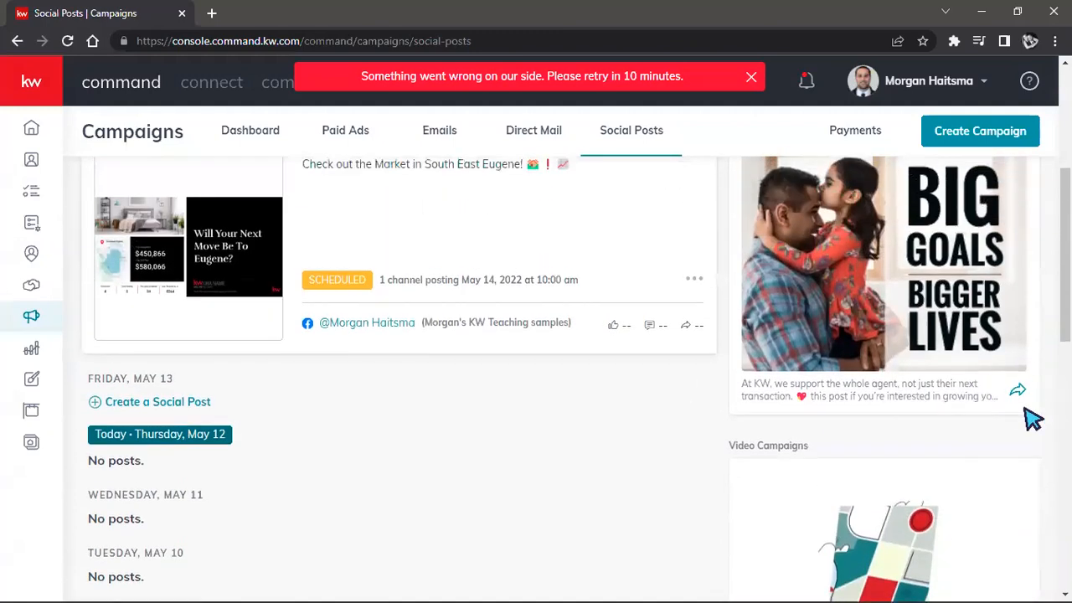
left_click(1016, 393)
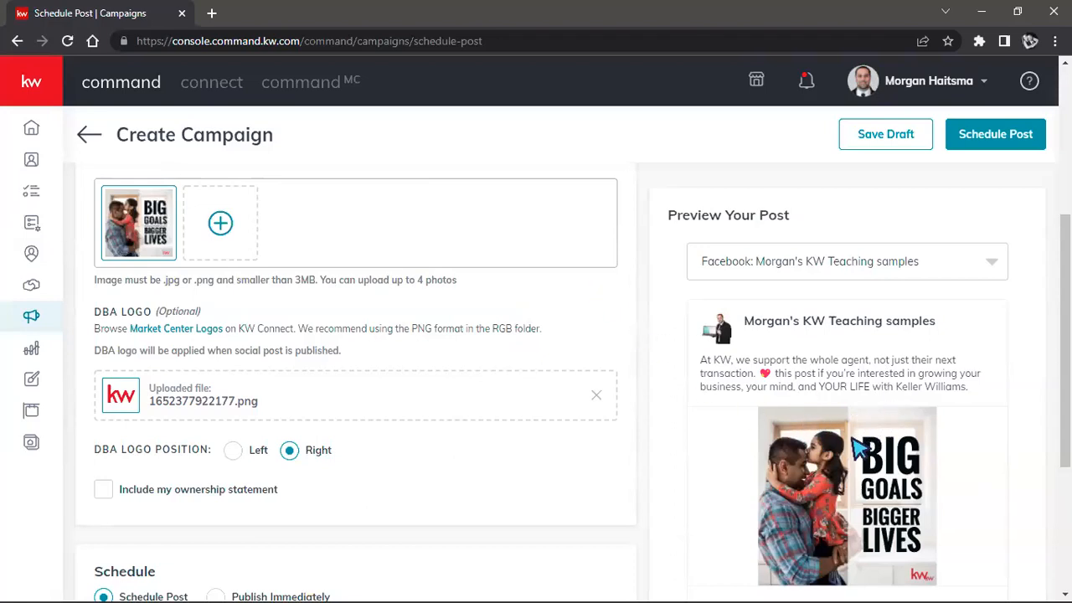
scroll(591, 383, "down", 3)
scroll(578, 398, "up", 2)
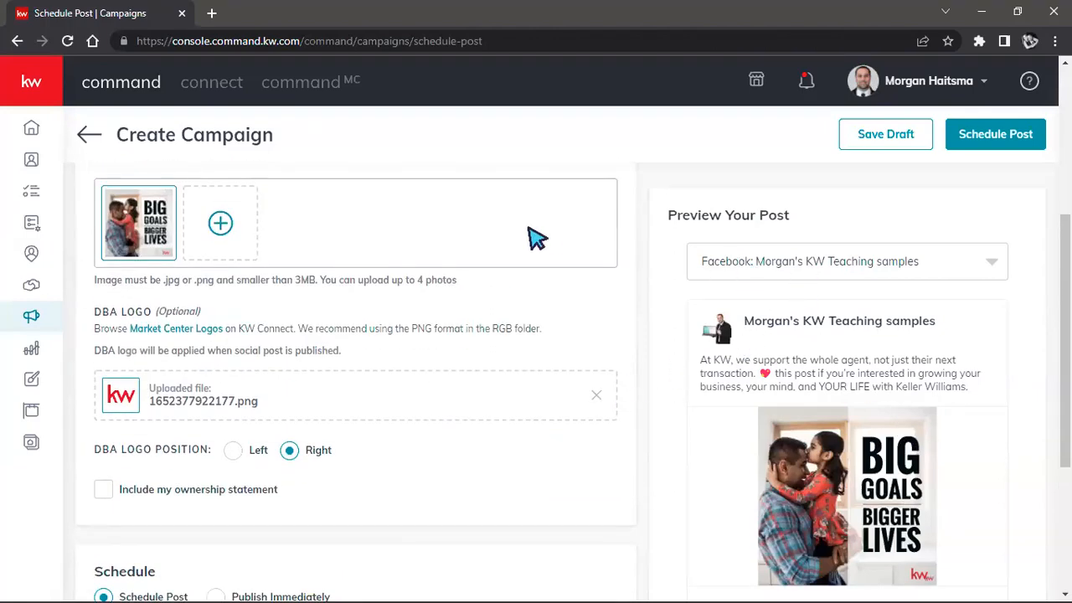
scroll(453, 327, "down", 3)
scroll(419, 349, "up", 3)
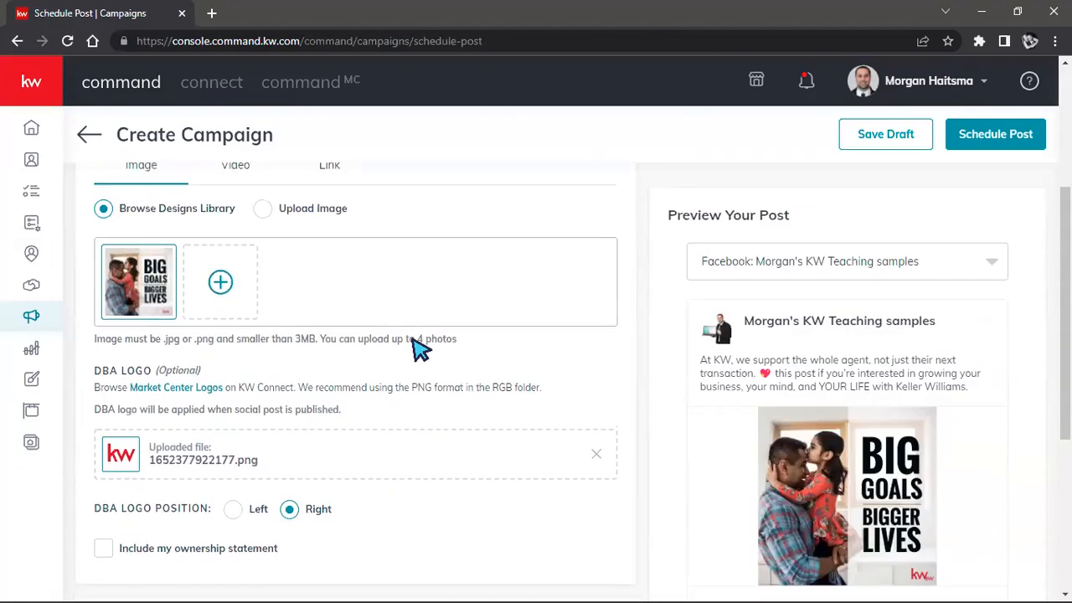
left_click(501, 283)
left_click(466, 282)
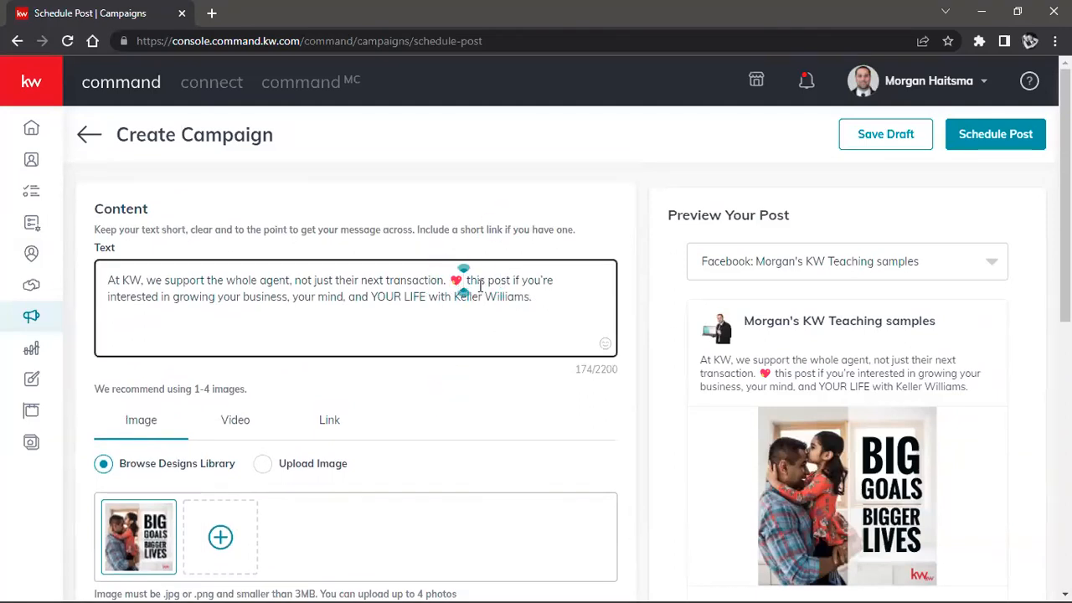
scroll(522, 223, "down", 2)
mouse_move(140, 360)
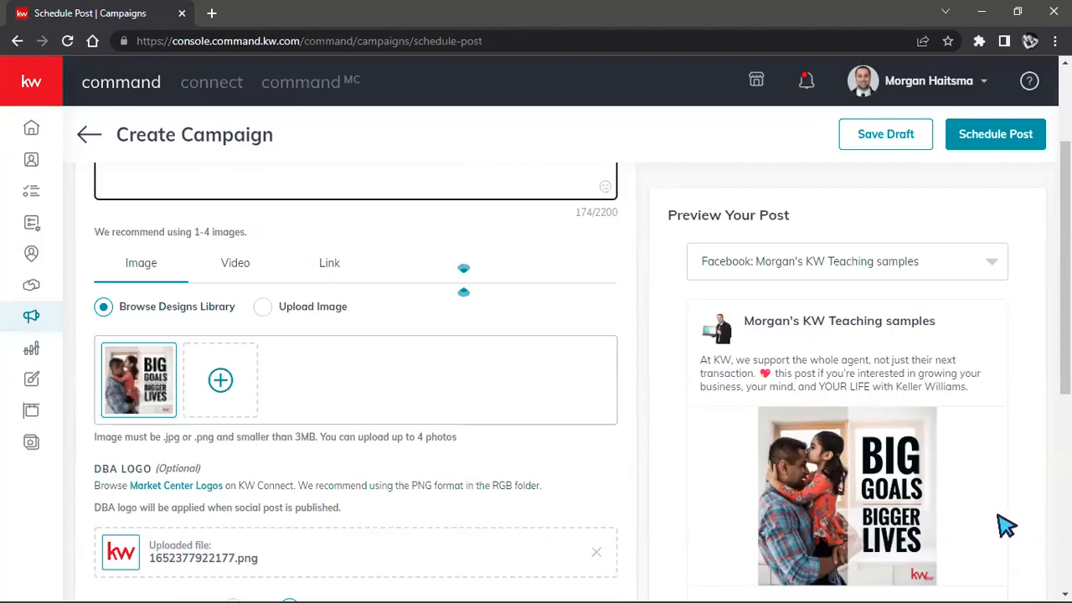
Step: Schedule the "Big Goals Bigger Lives" Facebook post for May 13, 2022 10:00 AM
scroll(593, 400, "down", 3)
scroll(592, 400, "down", 3)
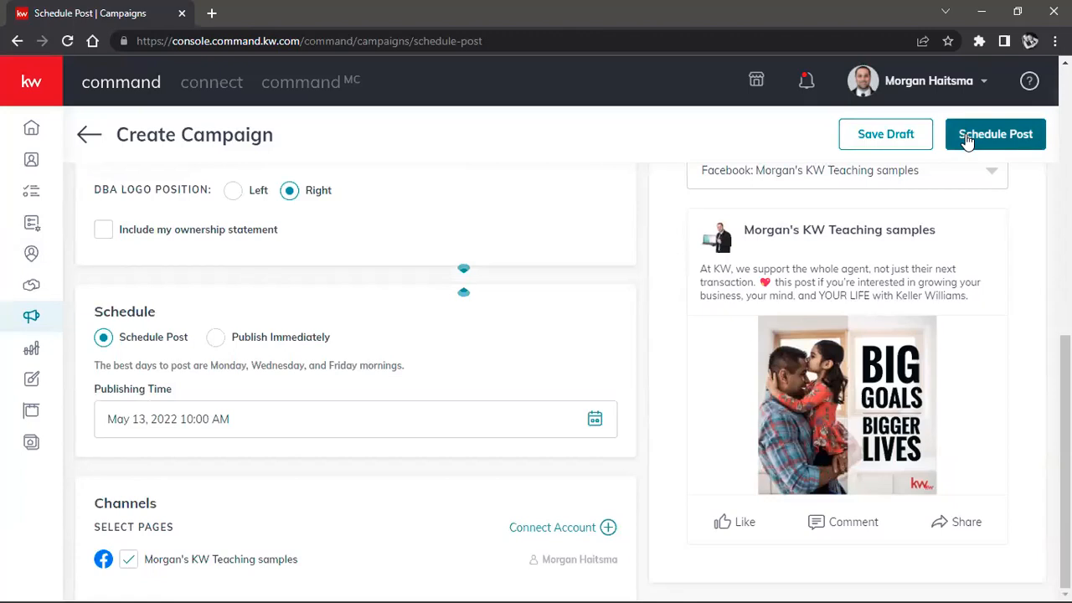
left_click(967, 141)
left_click(598, 390)
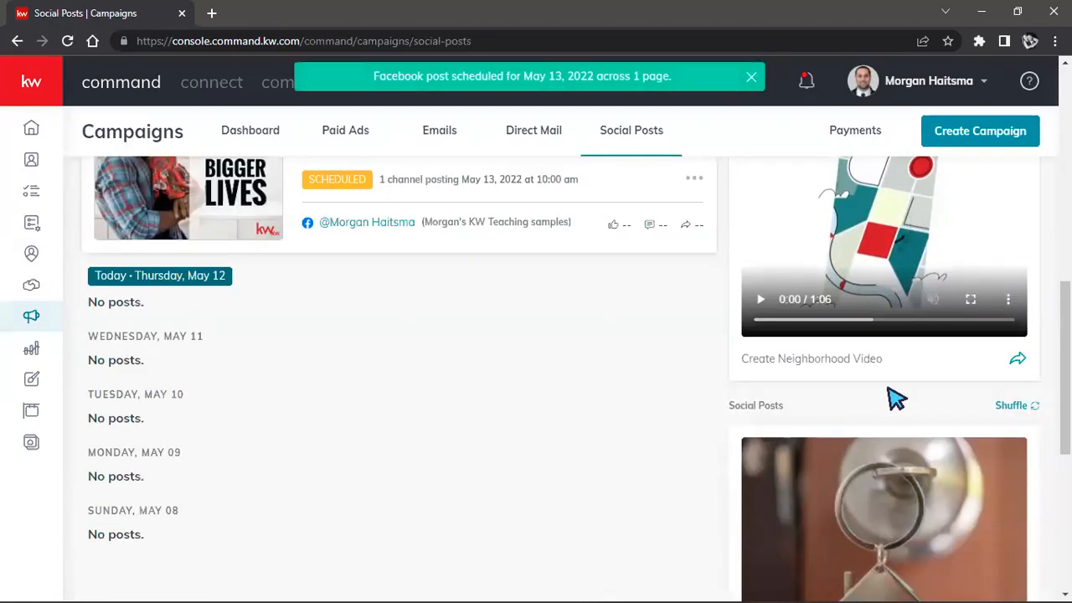
Step: Look over the Quick Posts suggestions, and view the scheduled social posts in the month calendar for May 2022
scroll(871, 385, "up", 9)
left_click_drag(730, 362, 825, 376)
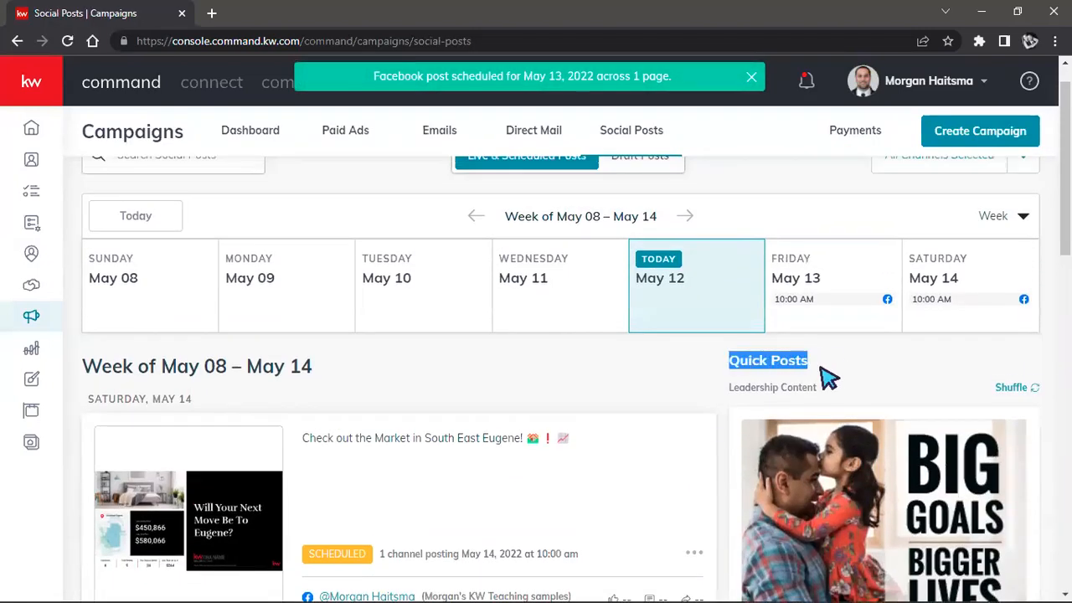
scroll(469, 360, "down", 3)
scroll(289, 355, "down", 2)
scroll(402, 414, "up", 4)
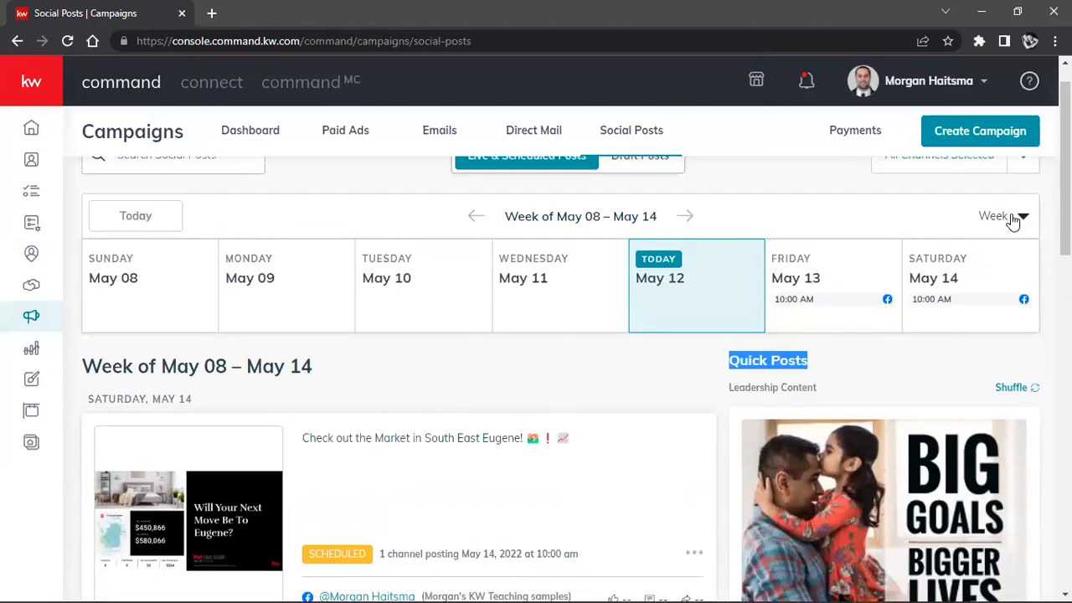
left_click(1013, 219)
left_click(964, 289)
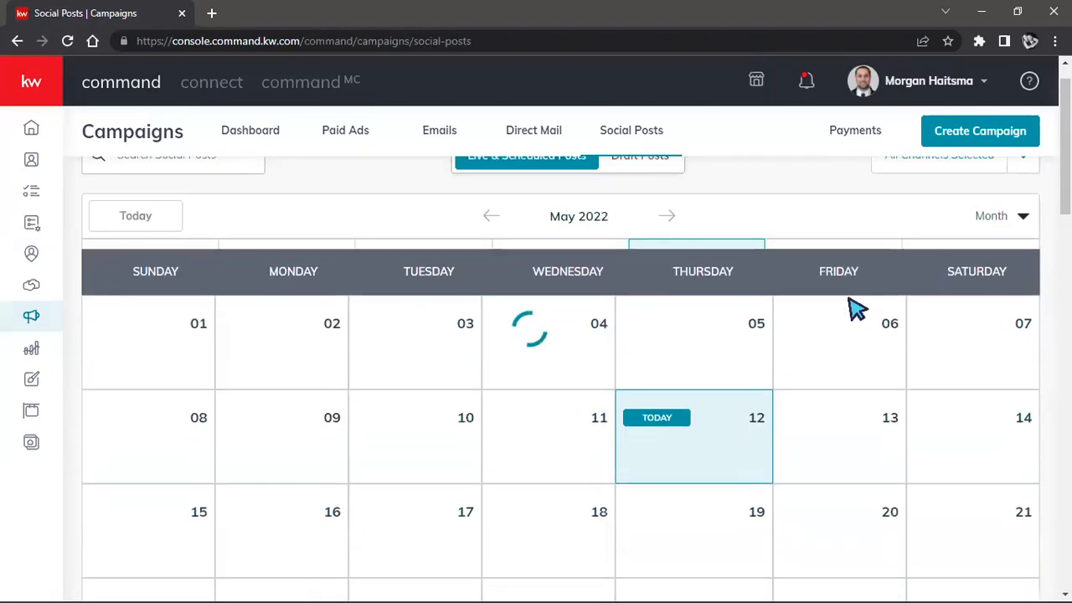
scroll(826, 398, "down", 1)
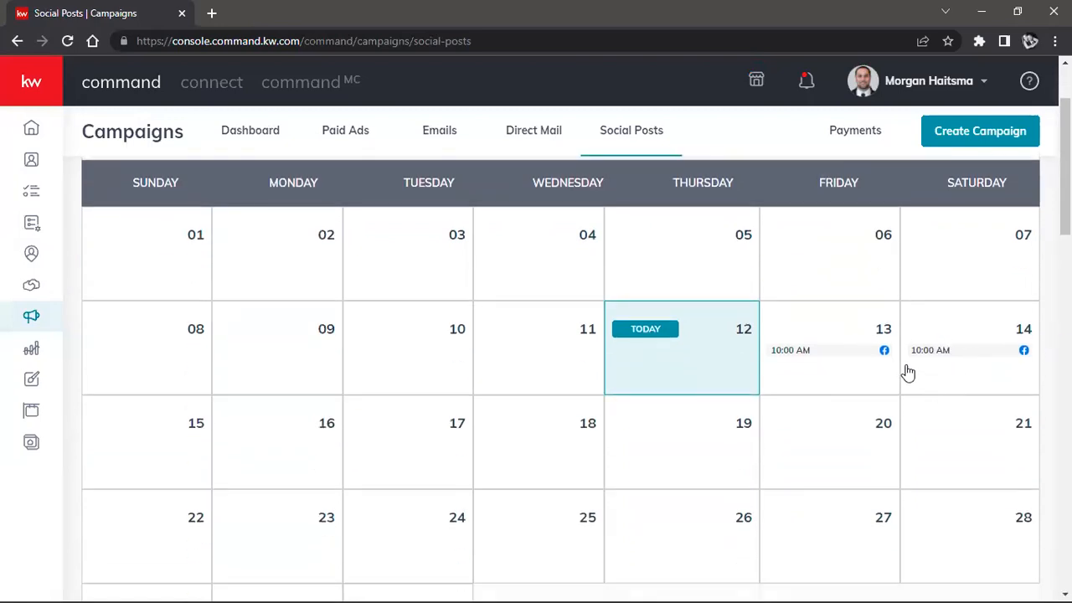
scroll(770, 354, "up", 1)
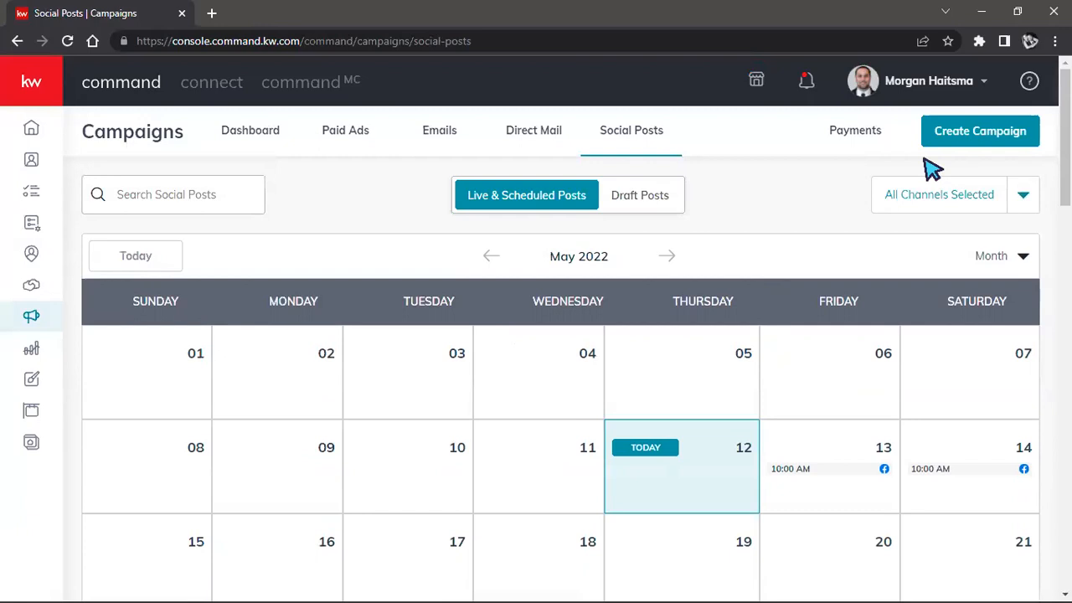
Step: Start a new email campaign and review its goal choices and the Command Email and Mailchimp options
left_click(969, 147)
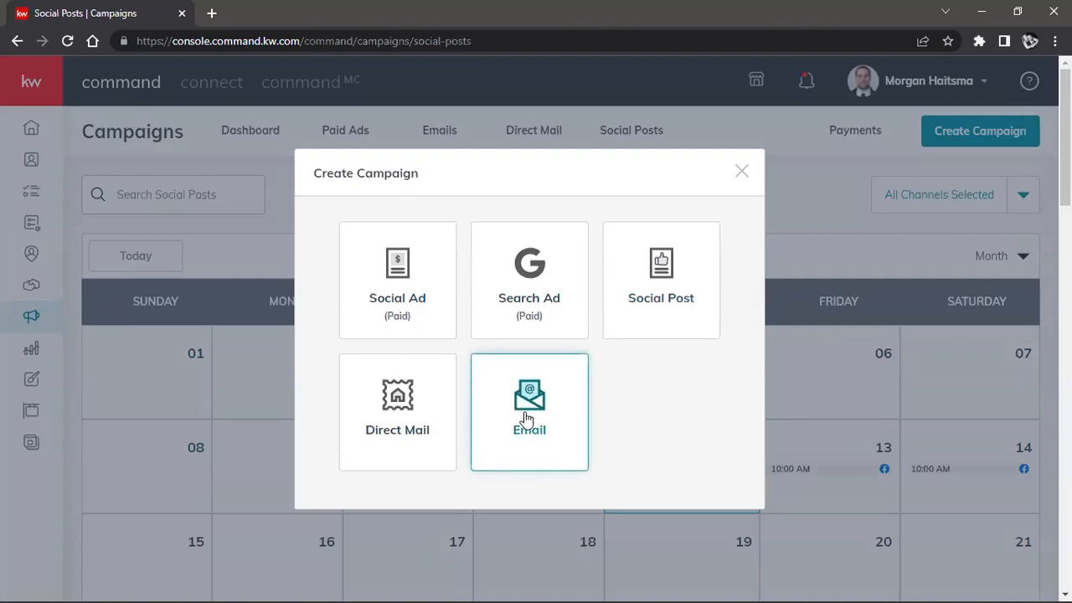
left_click(526, 417)
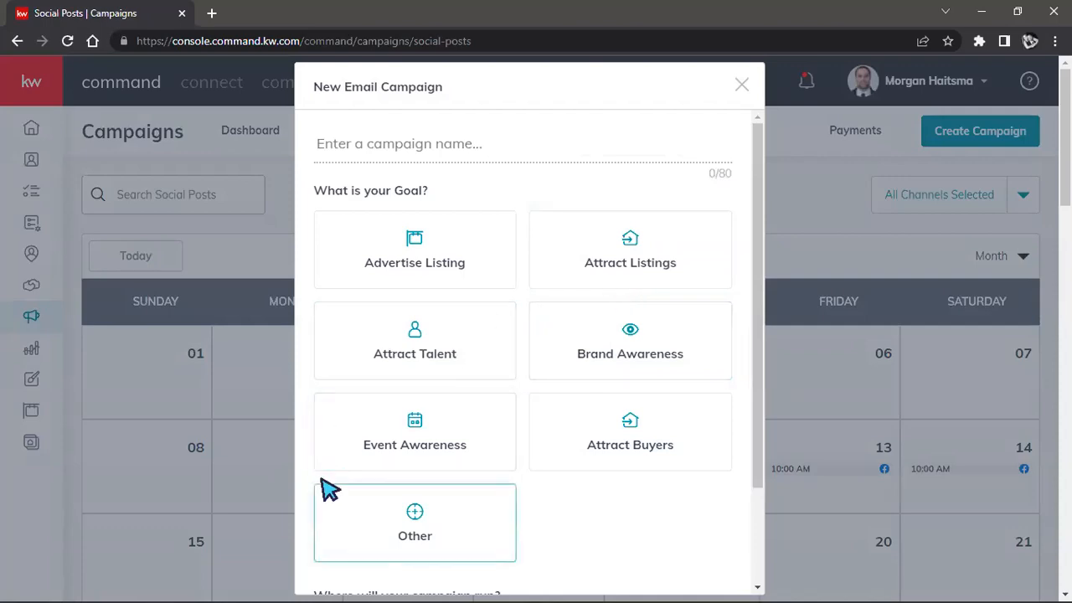
scroll(519, 544, "down", 1)
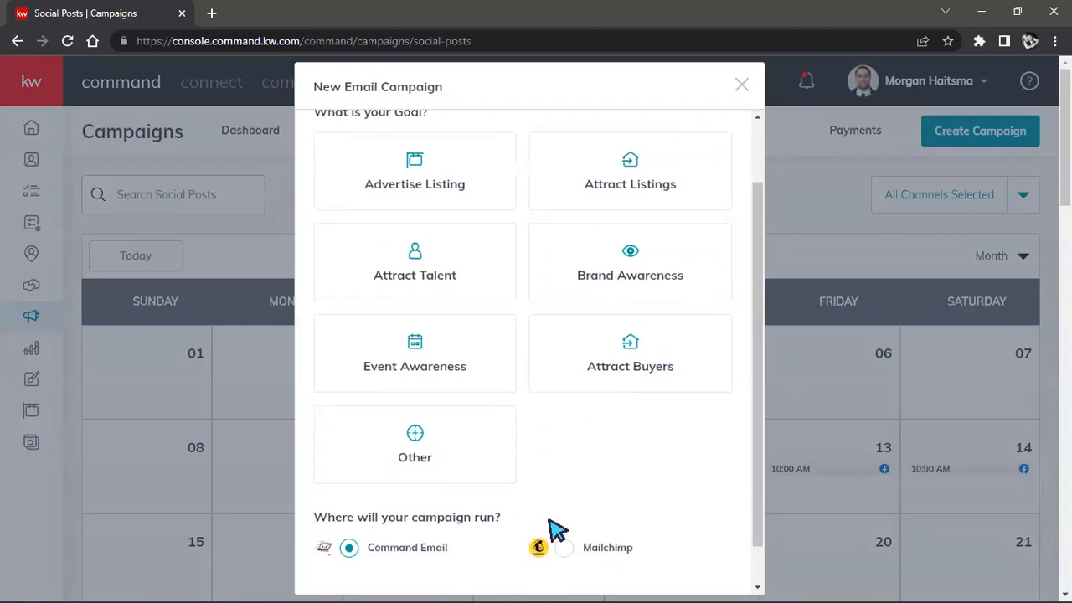
scroll(557, 528, "up", 1)
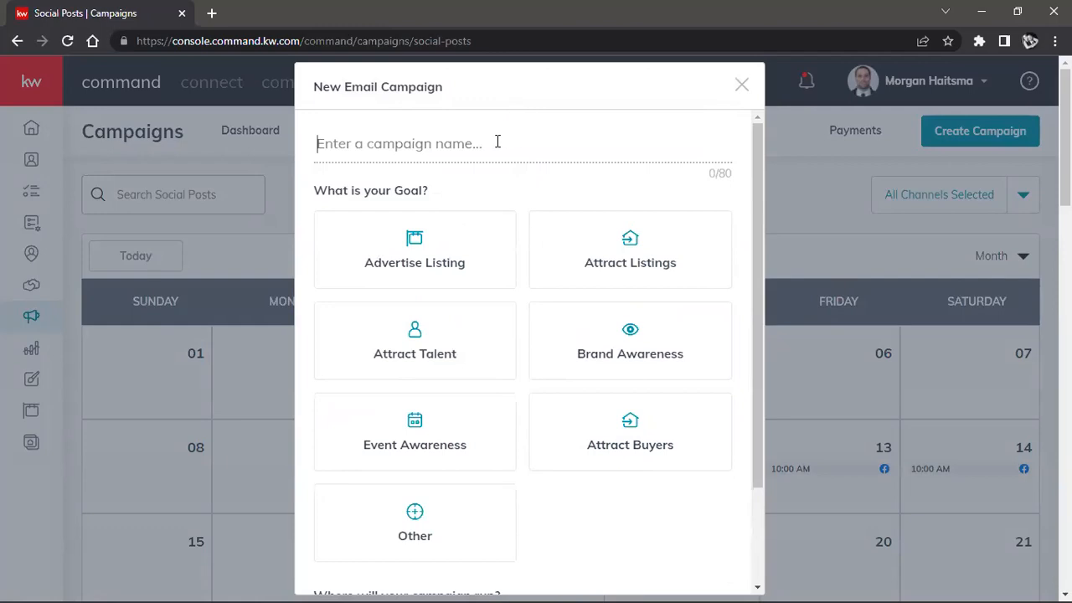
scroll(438, 235, "down", 2)
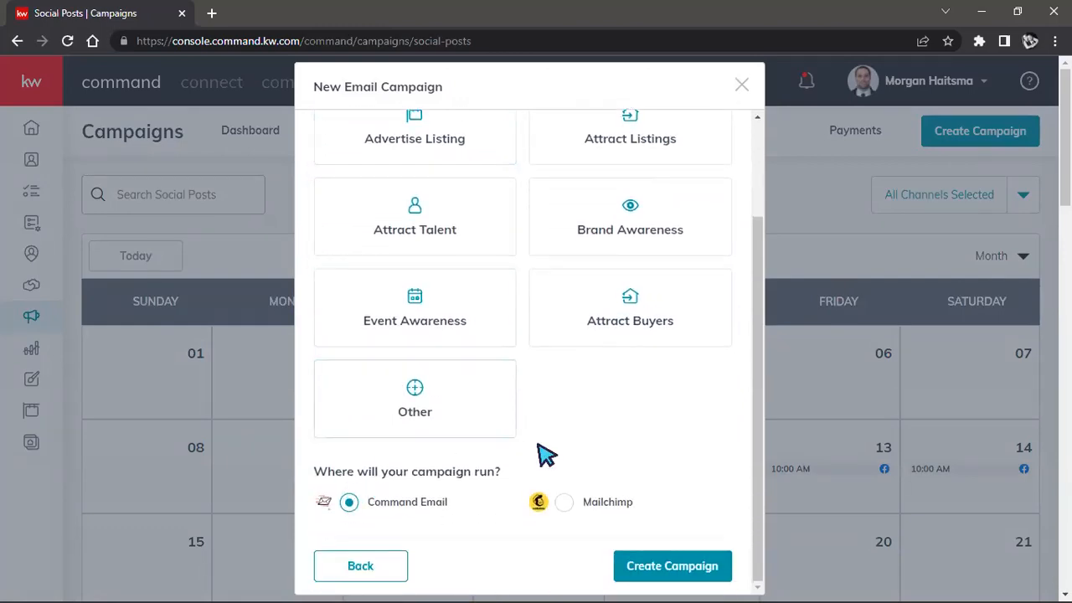
scroll(545, 456, "up", 2)
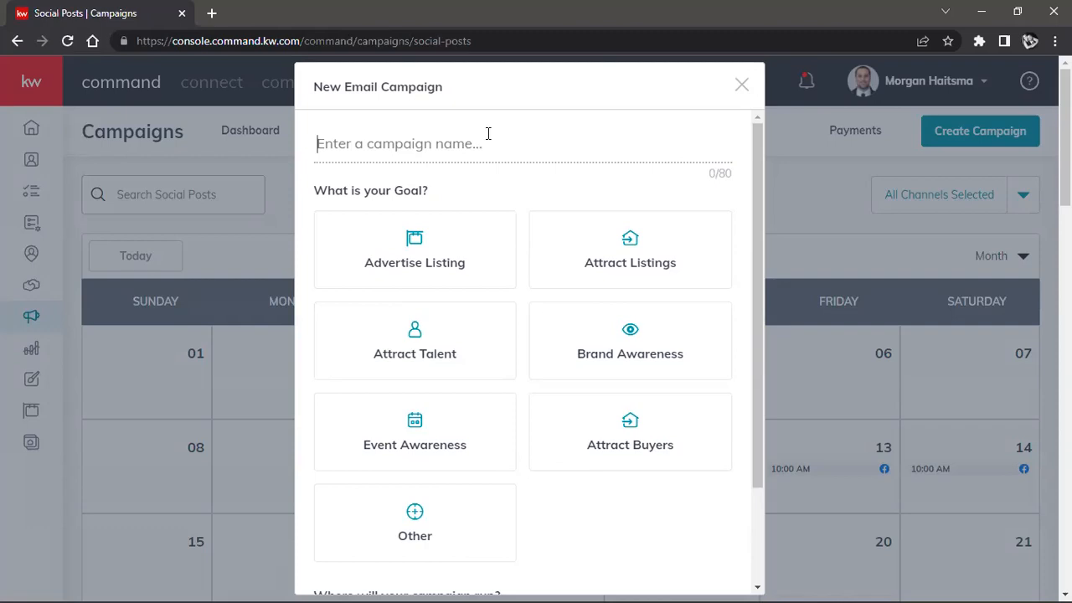
Step: Name the new email campaign "Monthly Newsletter"
type("Newslette")
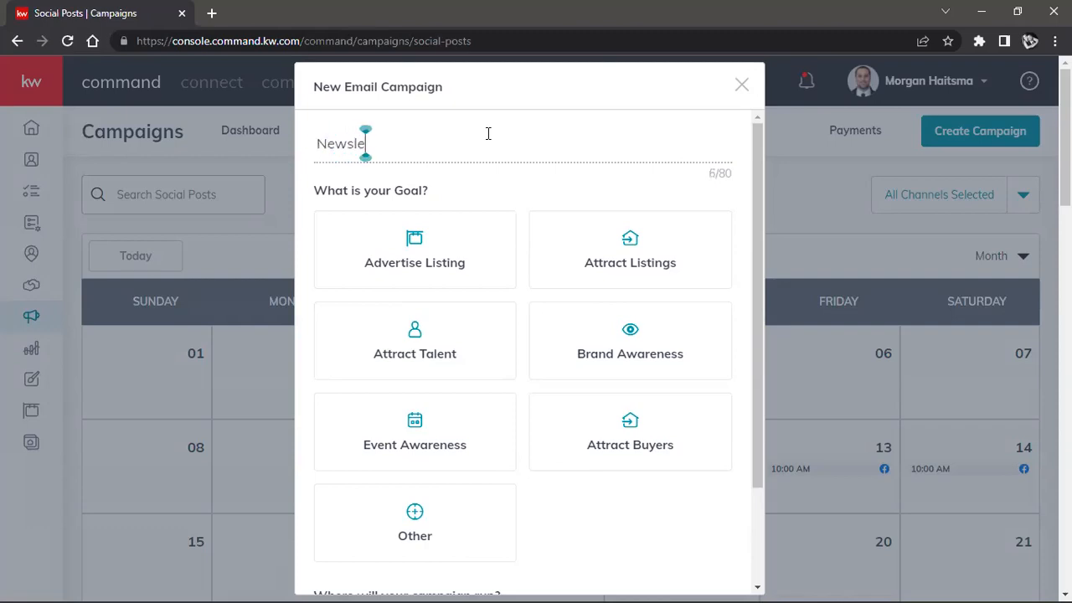
key("Left")
key("Left")
key("Left")
key("Left")
key("Left")
key("Left")
key("Left")
key("Left")
key("Left")
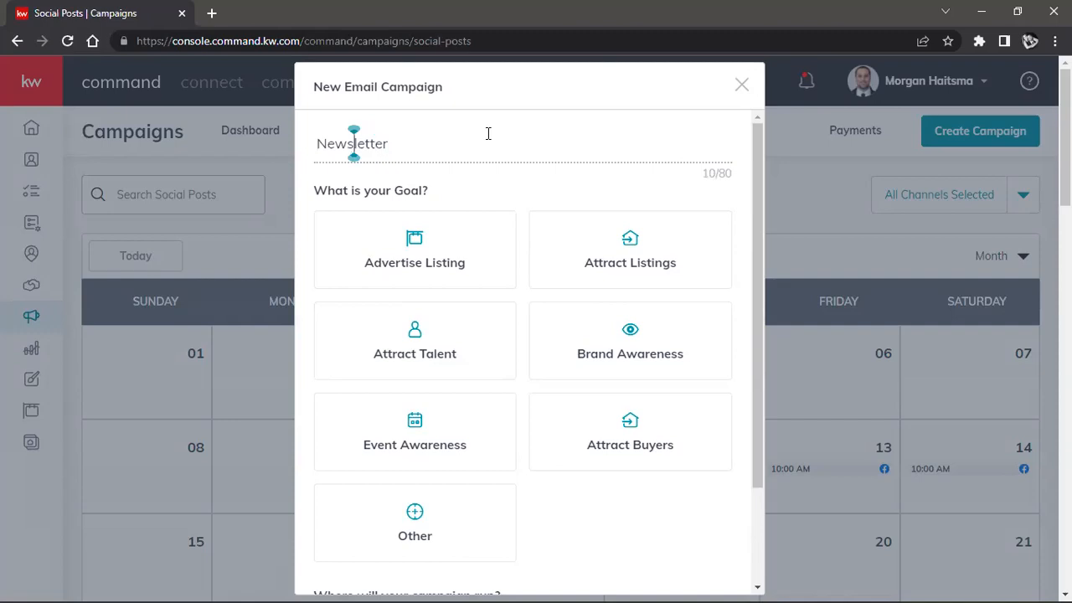
type("M<onthly")
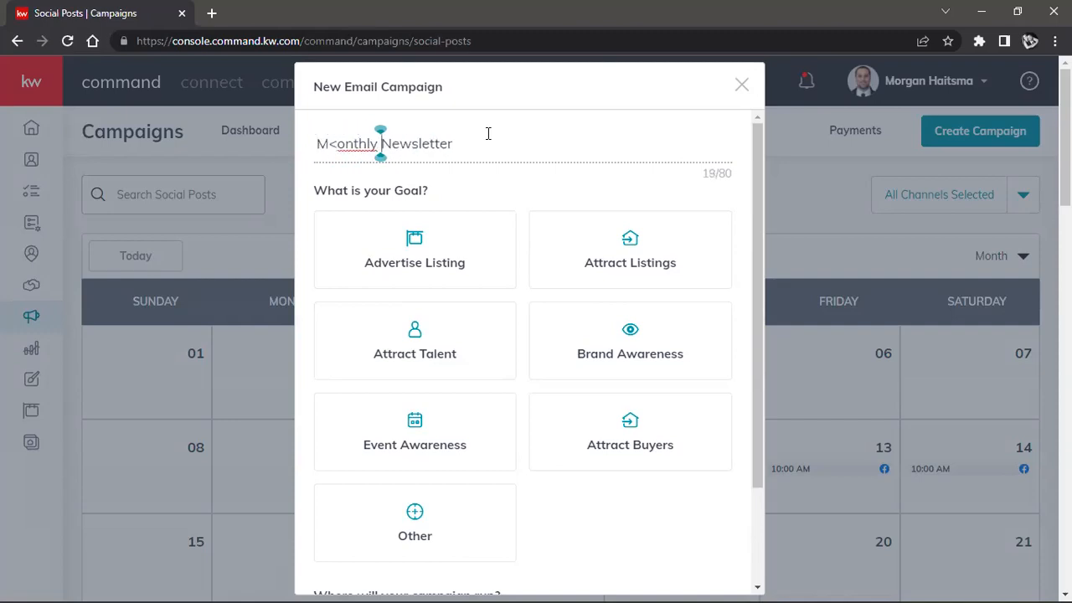
key("Left")
key("Left")
key("Left")
key("Left")
key("Left")
key("Left")
key("BackSpace")
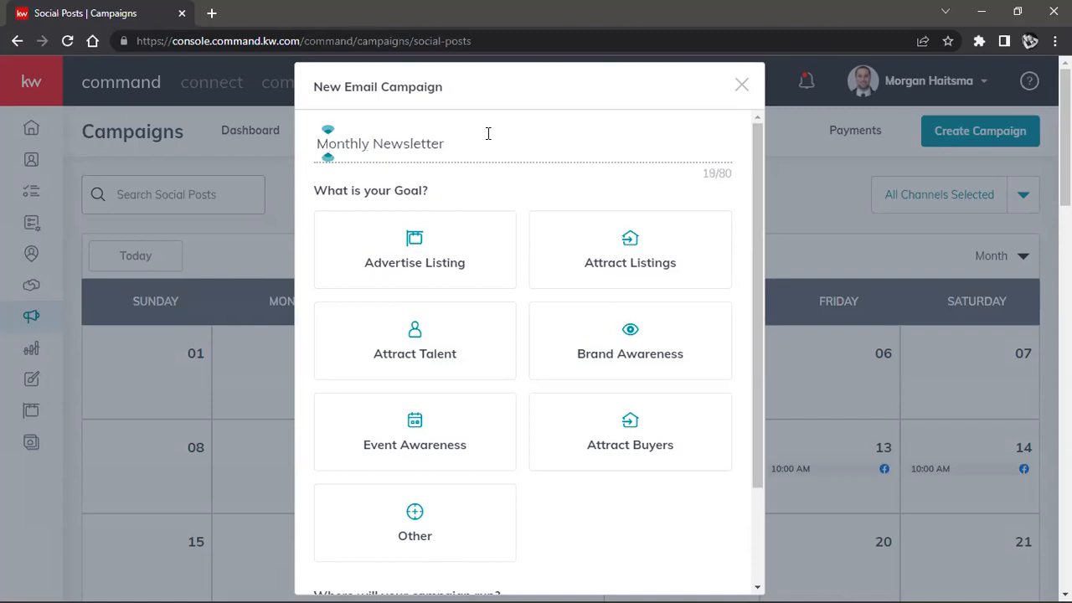
Step: Rename the new email campaign as "Monthly Snapshot"
key("End")
key("shift+Left")
key("shift+Left")
key("shift+Left")
key("shift+Left")
key("shift+Left")
key("shift+Left")
key("shift+Left")
key("shift+Left")
key("shift+Left")
key("shift+Left")
key("shift+Left")
key("shift+Left")
key("shift+Left")
key("shift+Left")
key("shift+Left")
key("shift+Left")
key("shift+Left")
key("shift+Left")
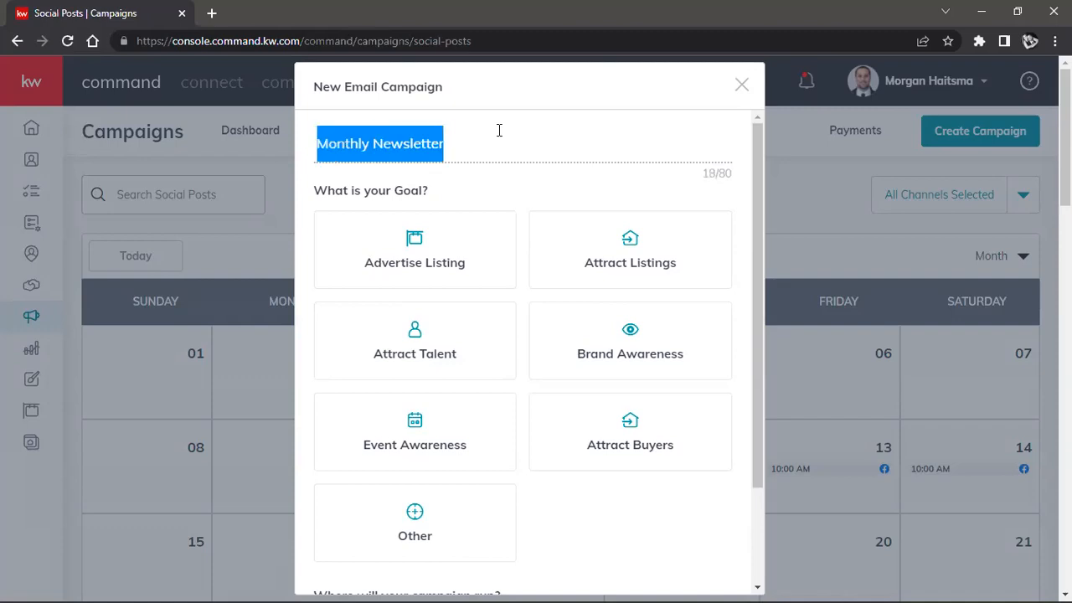
left_click_drag(483, 134, 375, 142)
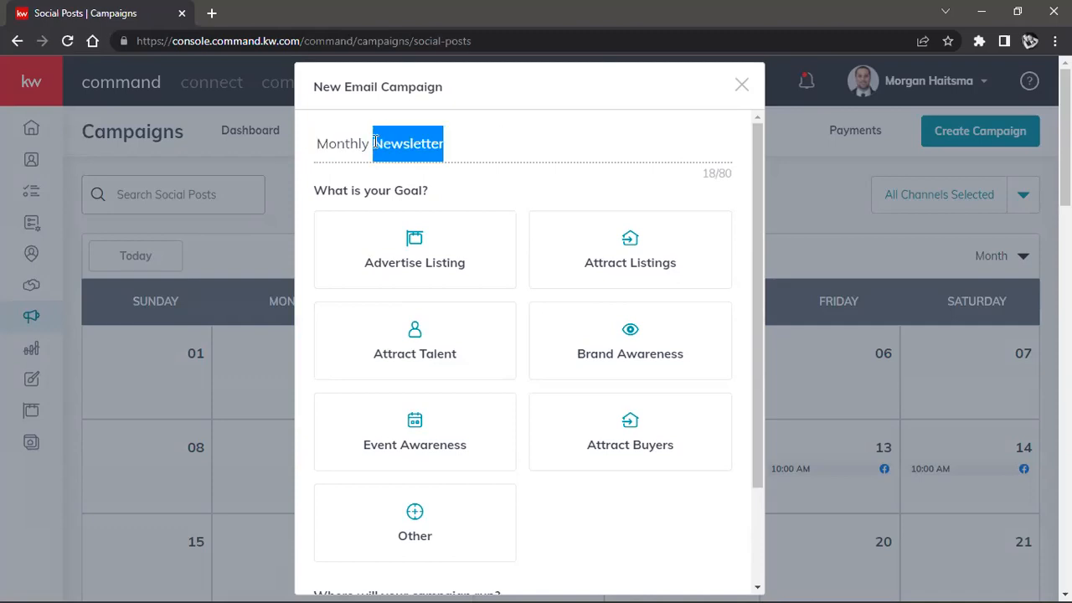
type("Snapshoit")
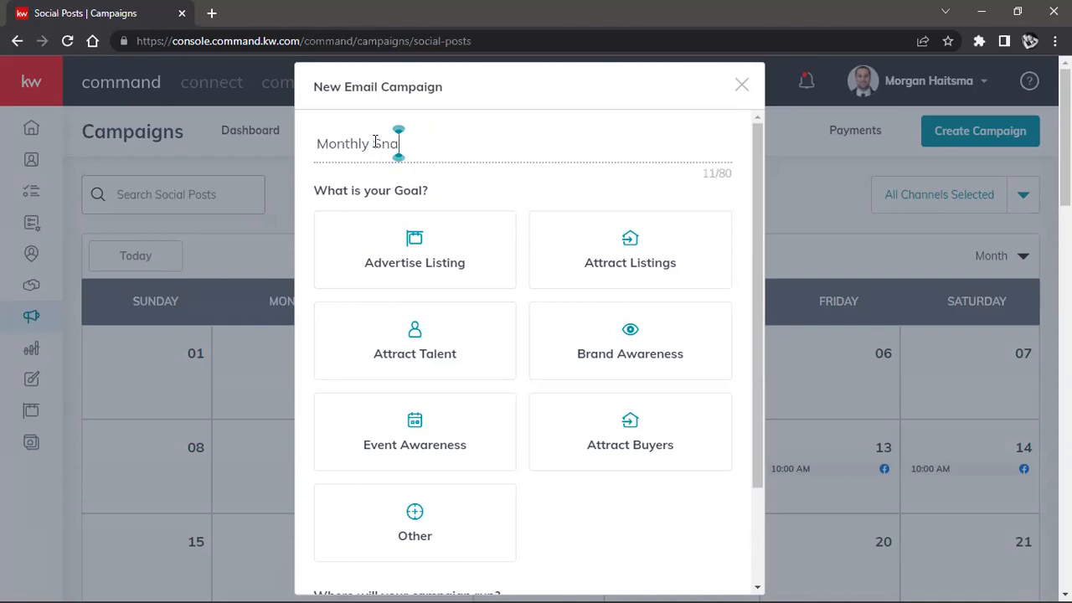
key("BackSpace")
key("BackSpace")
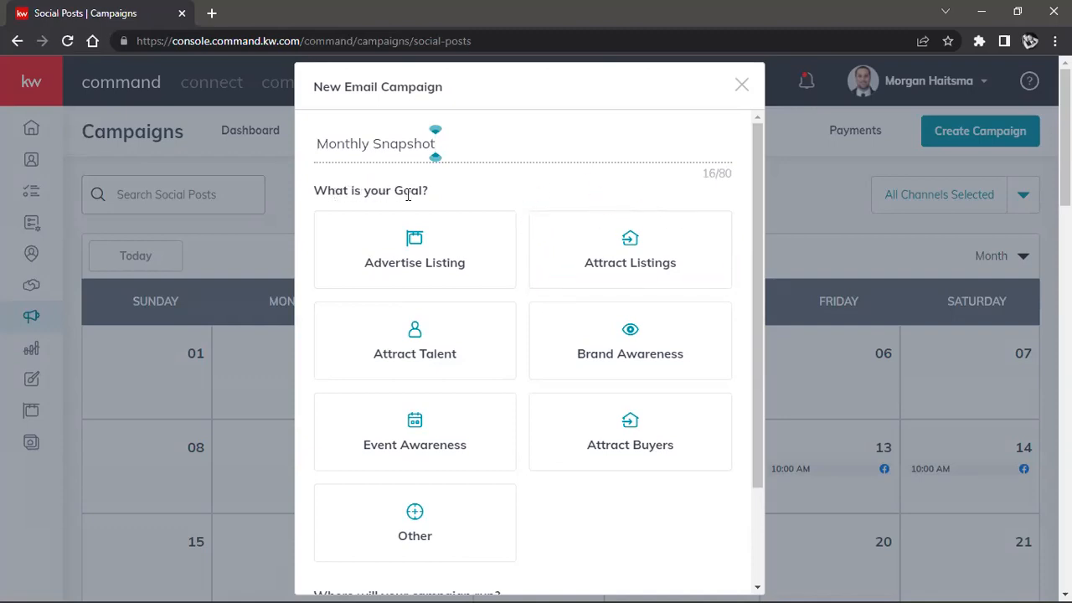
Step: Set the campaign goal to Other, keep Command Email as the channel, and create the campaign
scroll(478, 222, "down", 2)
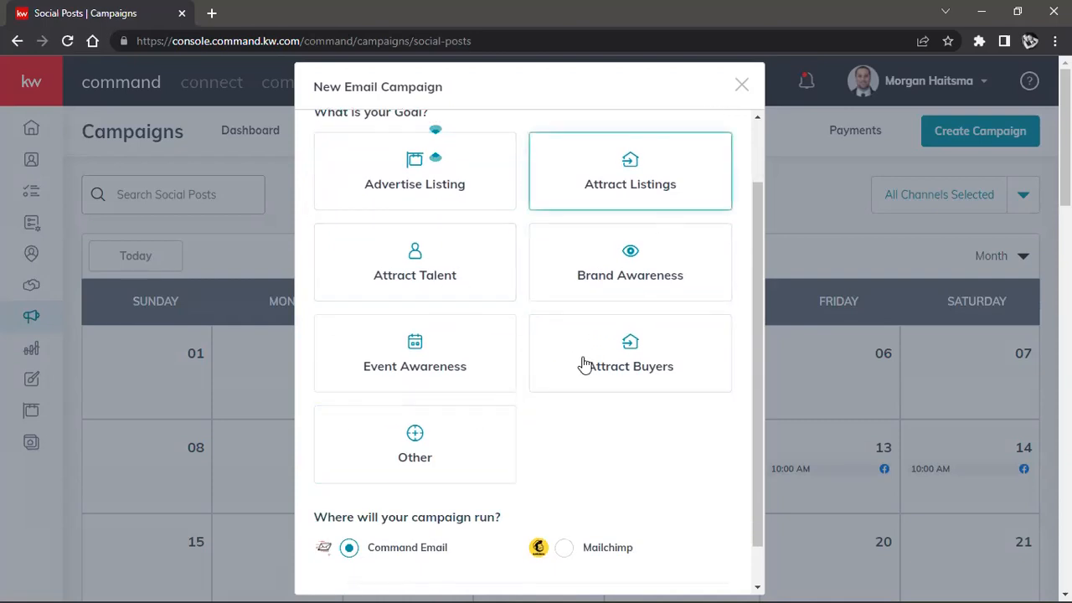
left_click(426, 430)
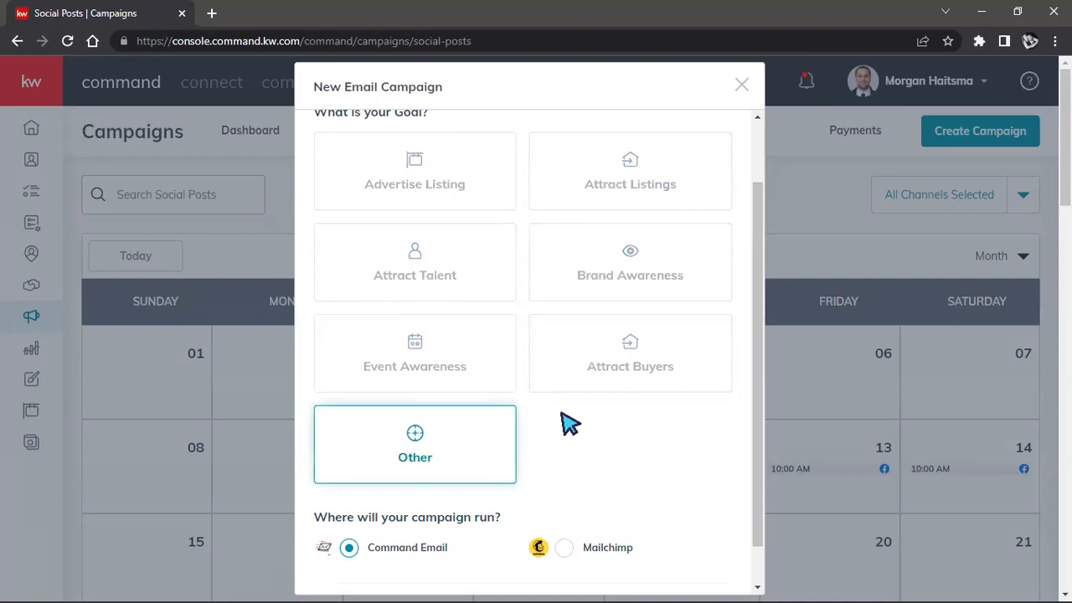
scroll(569, 423, "down", 1)
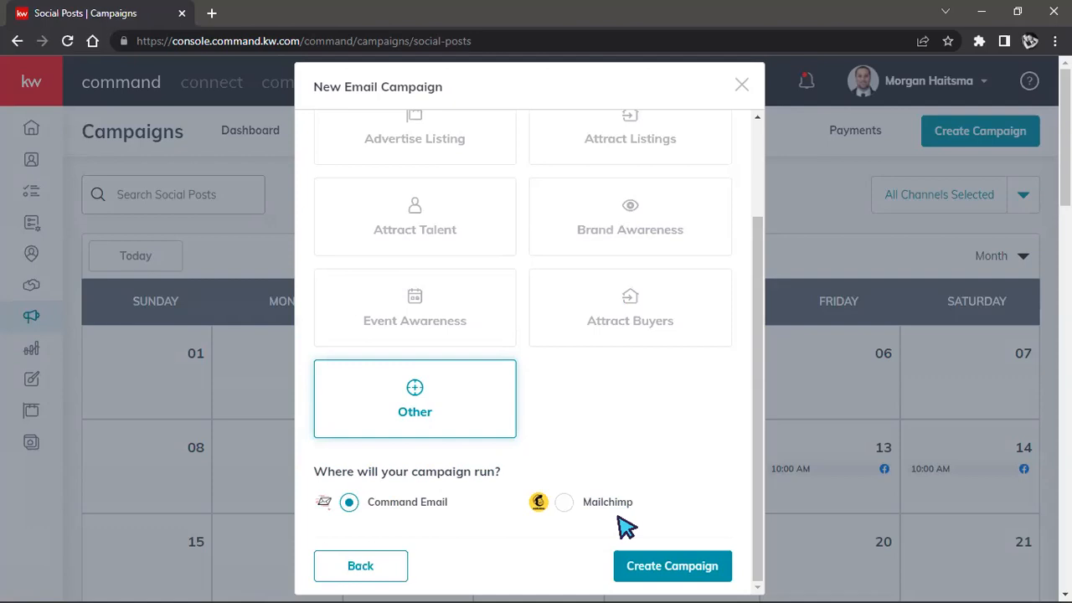
left_click(636, 567)
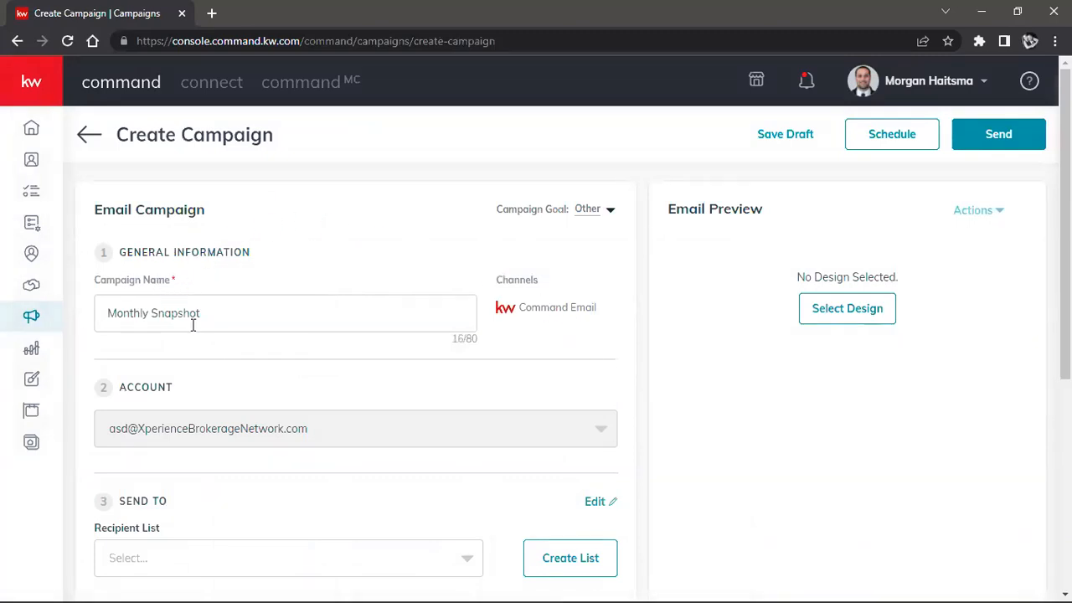
Step: Review the campaign form's name, account, Send To, Send From and Subject sections
left_click_drag(217, 310, 102, 298)
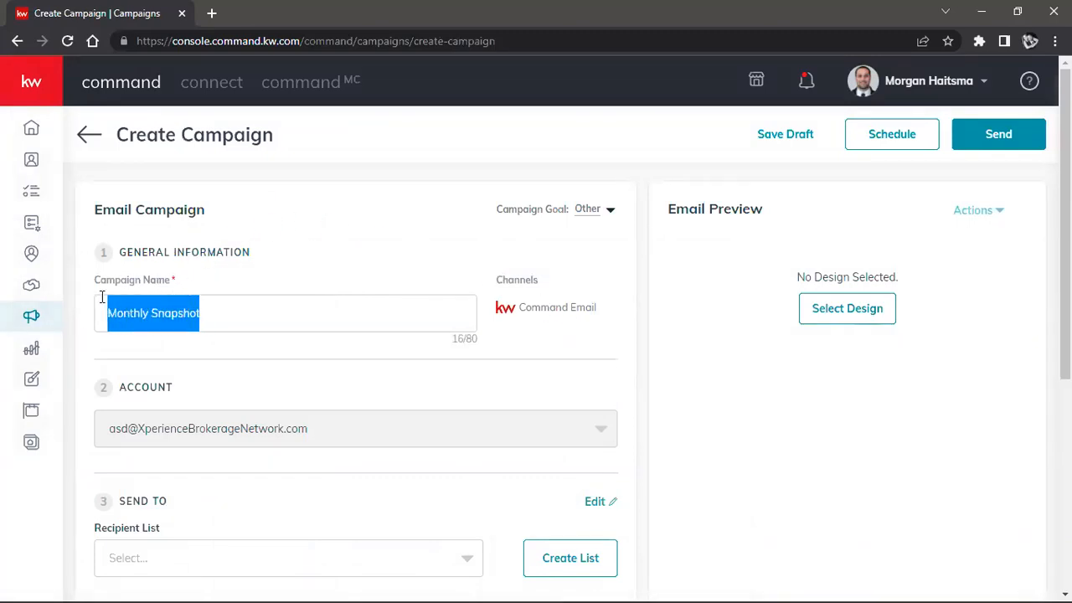
left_click(385, 255)
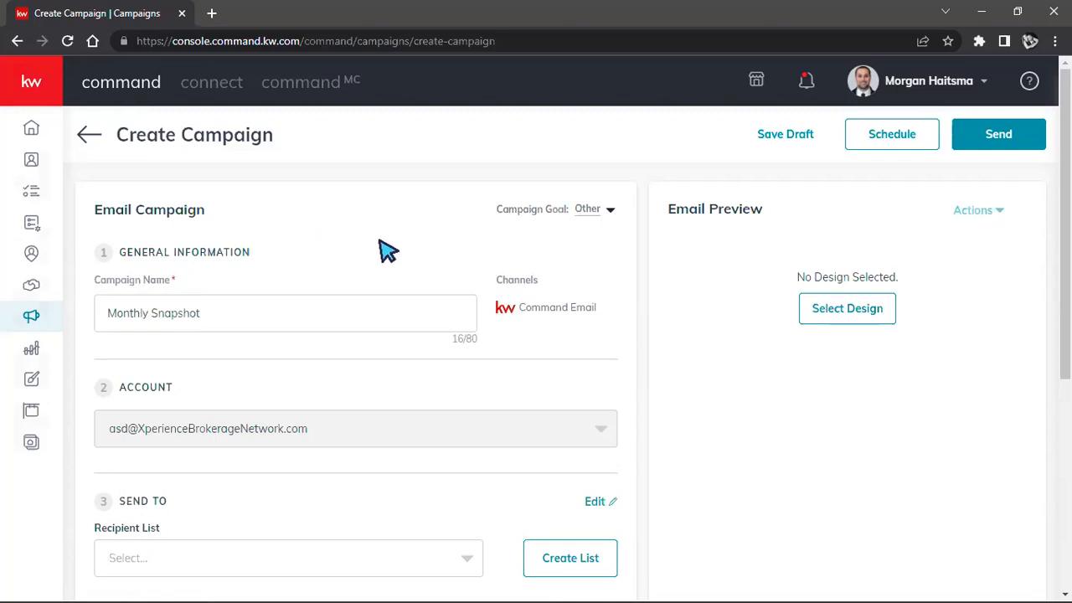
scroll(435, 343, "down", 1)
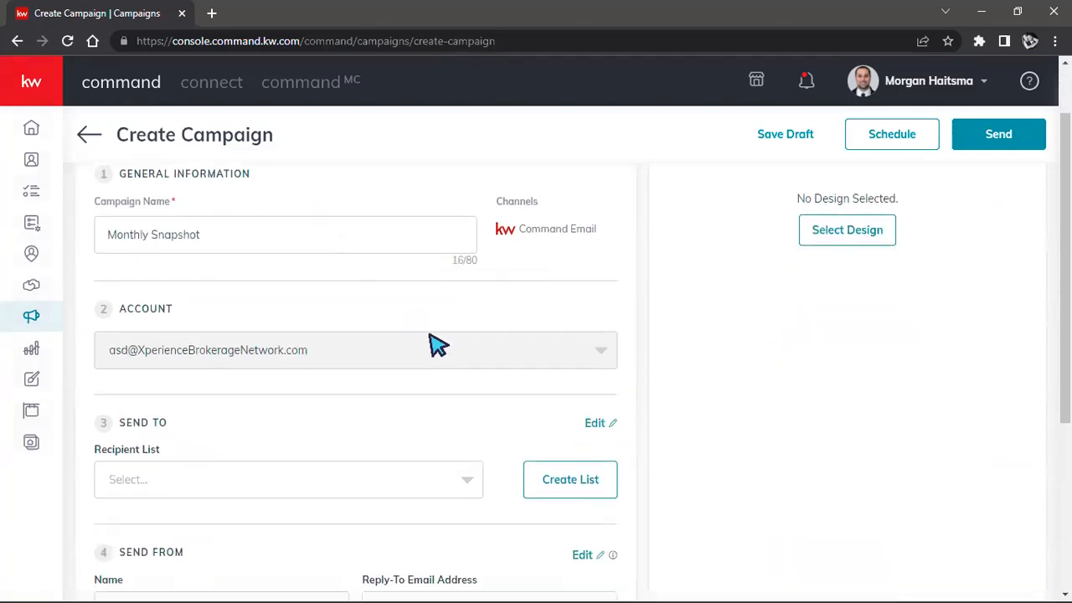
scroll(226, 268, "down", 1)
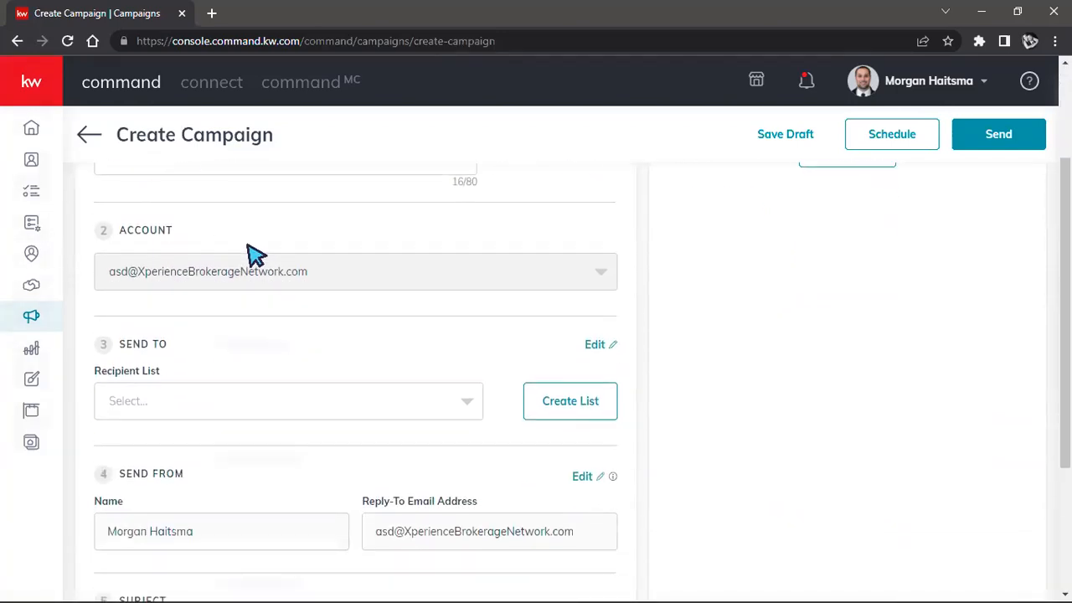
scroll(242, 251, "down", 1)
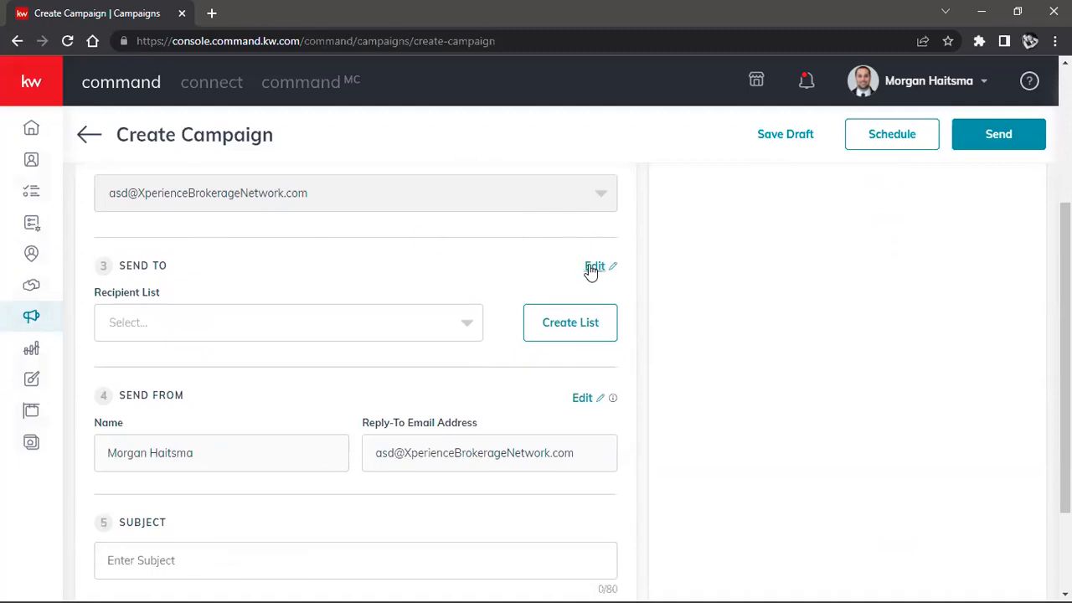
scroll(596, 266, "up", 2)
scroll(521, 270, "down", 3)
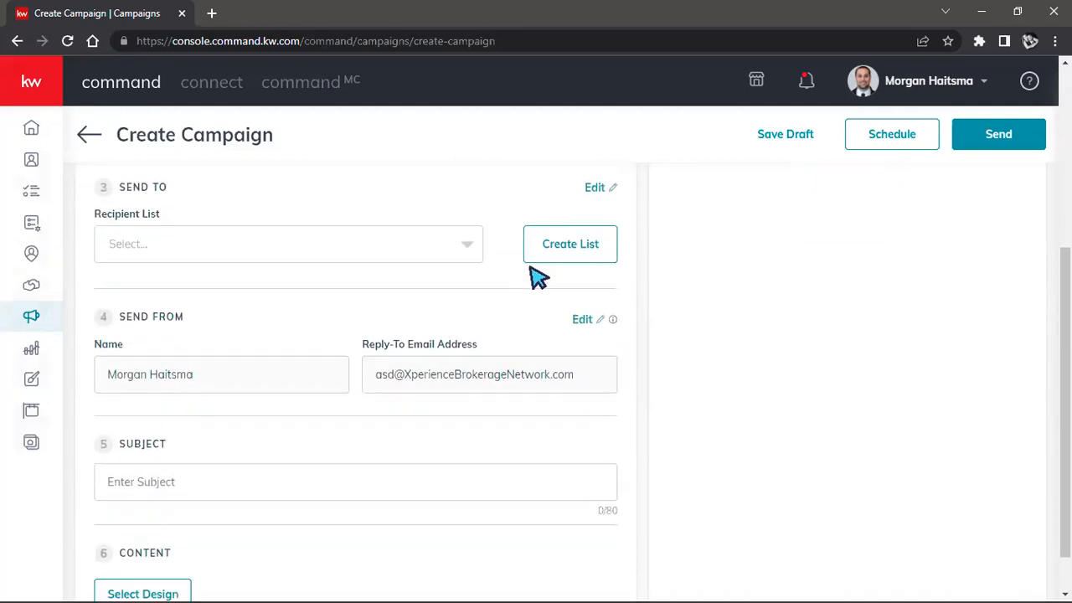
Step: View the other accounts available under the user profile, and return to the campaign's Recipient List section
left_click(980, 77)
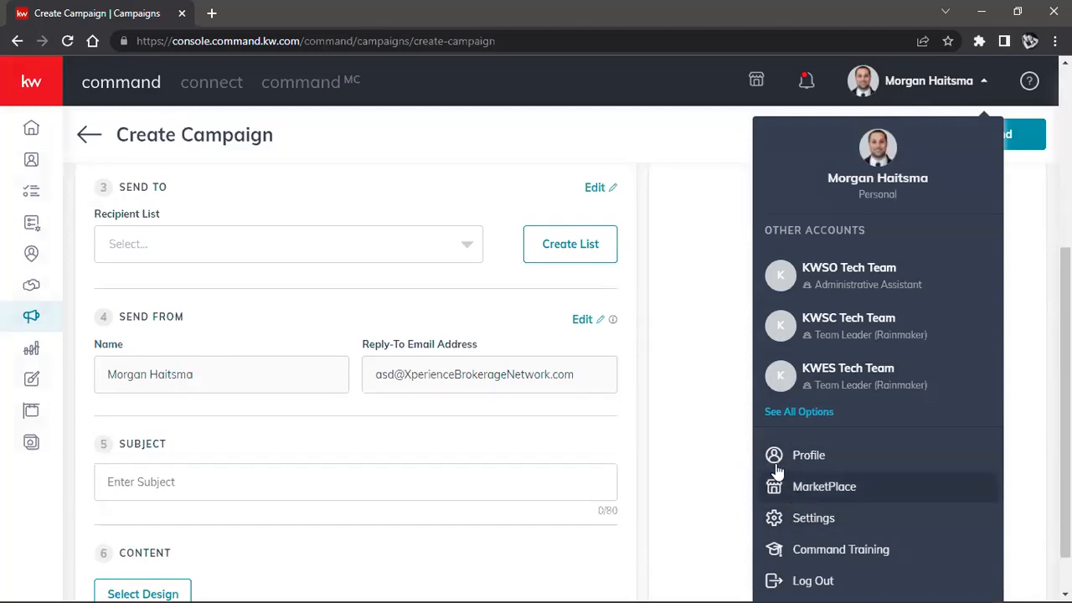
scroll(532, 310, "up", 3)
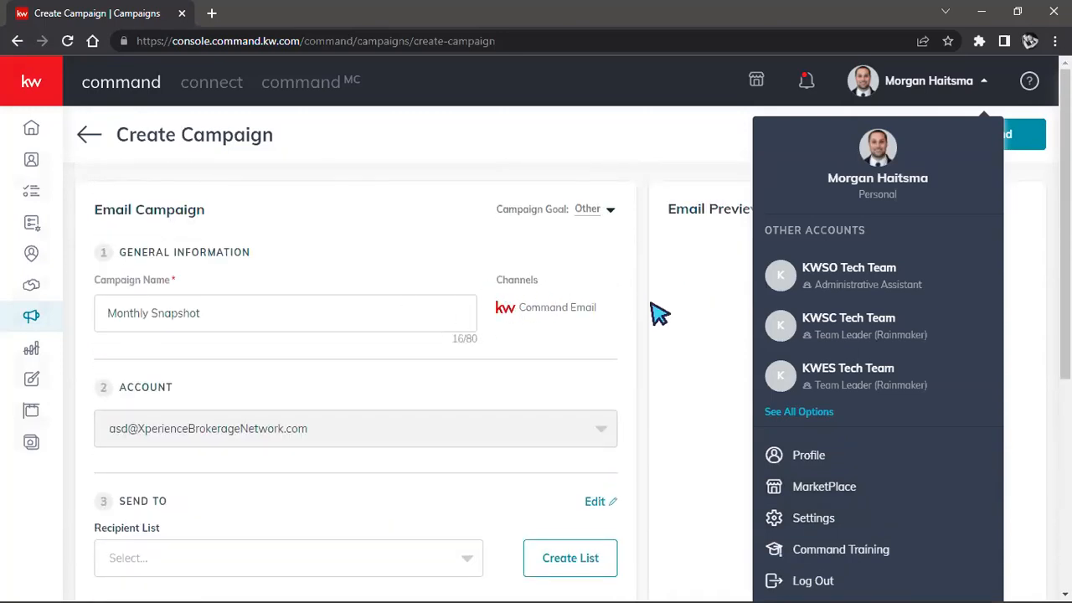
scroll(657, 311, "down", 3)
scroll(657, 312, "down", 1)
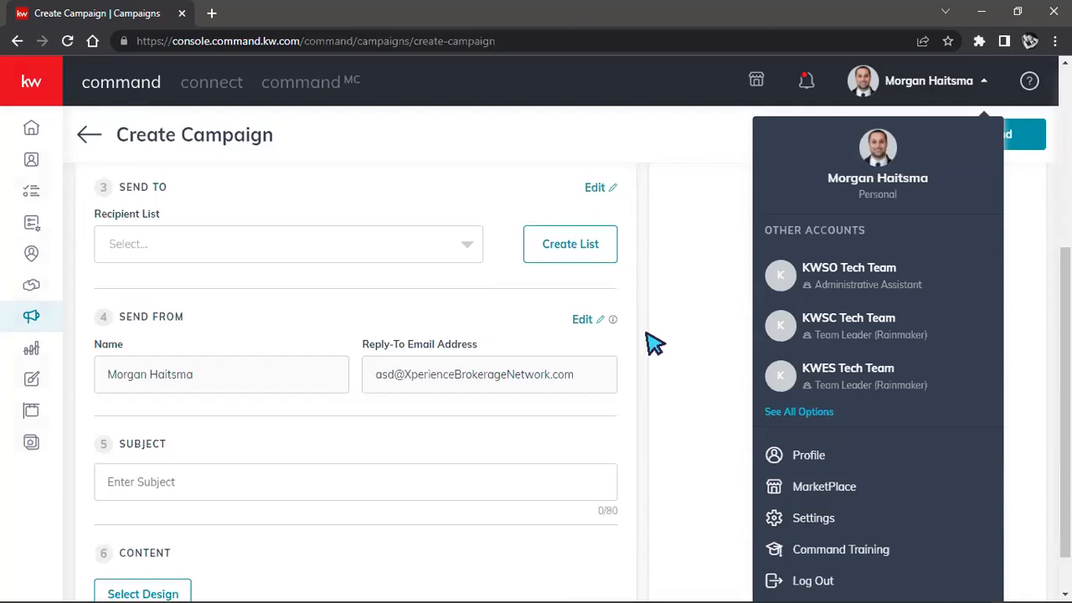
left_click(676, 298)
scroll(466, 311, "up", 1)
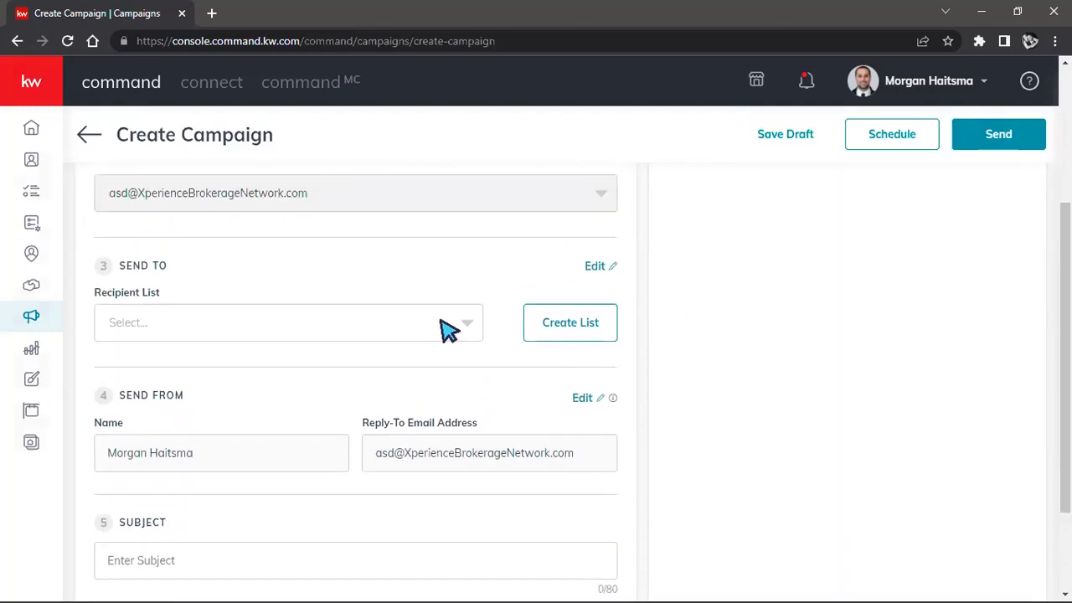
left_click_drag(97, 295, 172, 287)
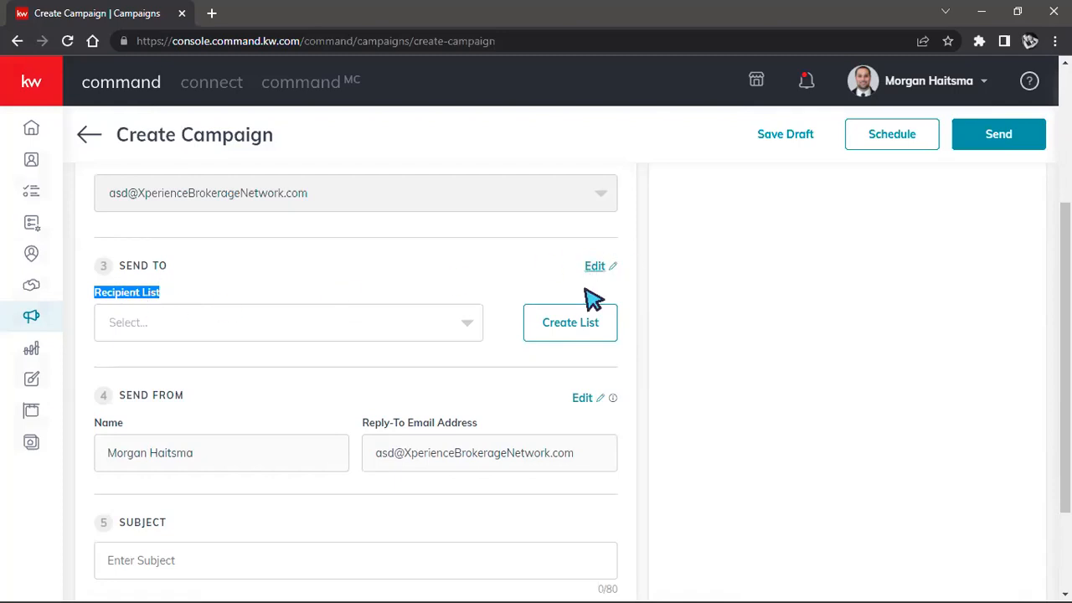
Step: Examine the name field, contact search and tag options for creating a recipient list, and close it without saving
left_click(576, 322)
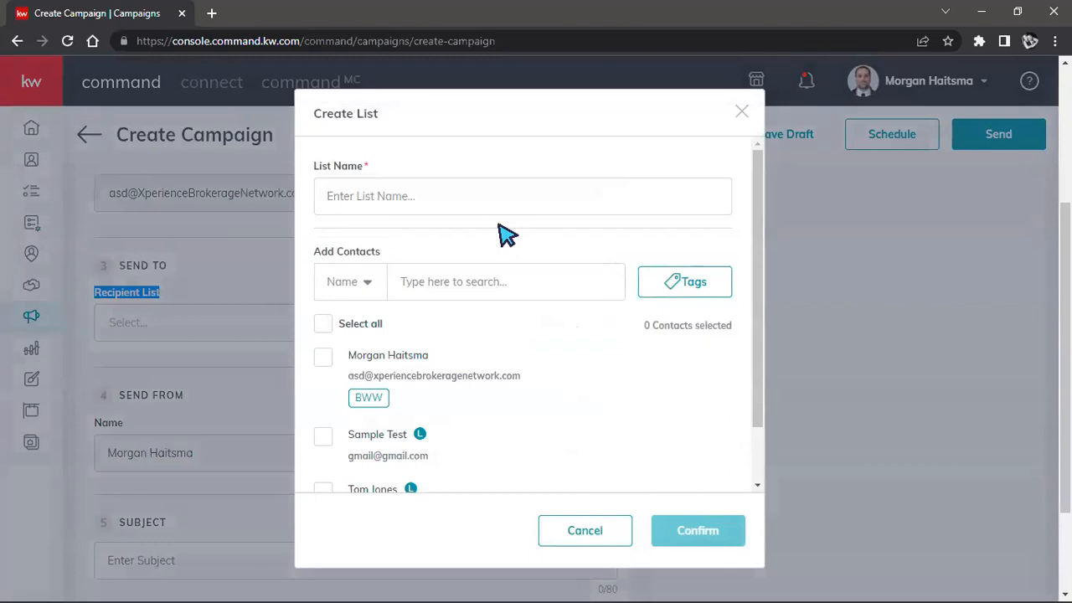
scroll(505, 243, "down", 5)
scroll(507, 255, "up", 1)
scroll(507, 256, "up", 1)
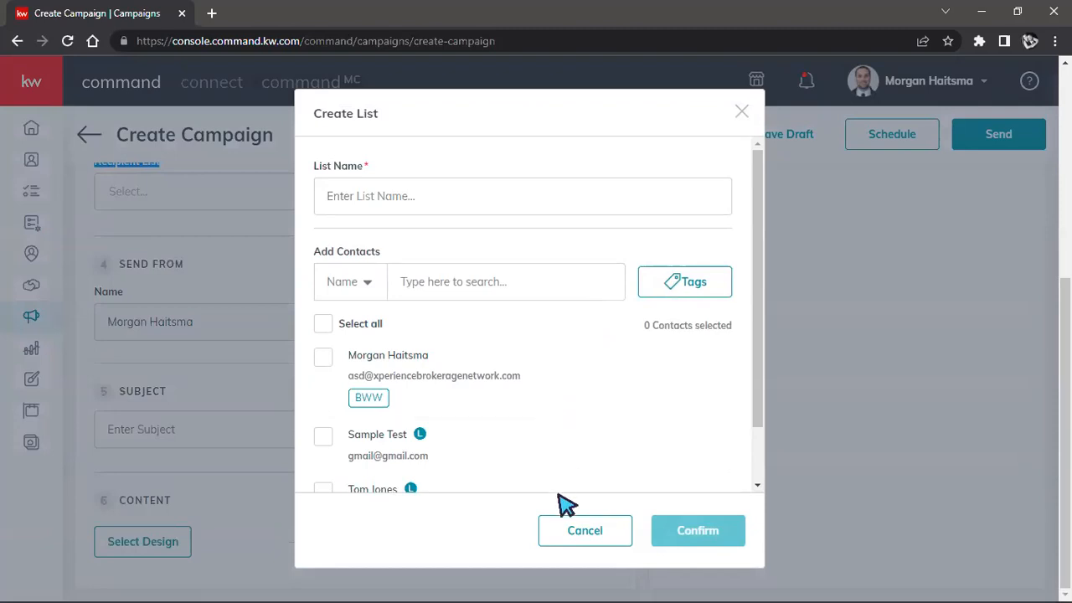
left_click(566, 543)
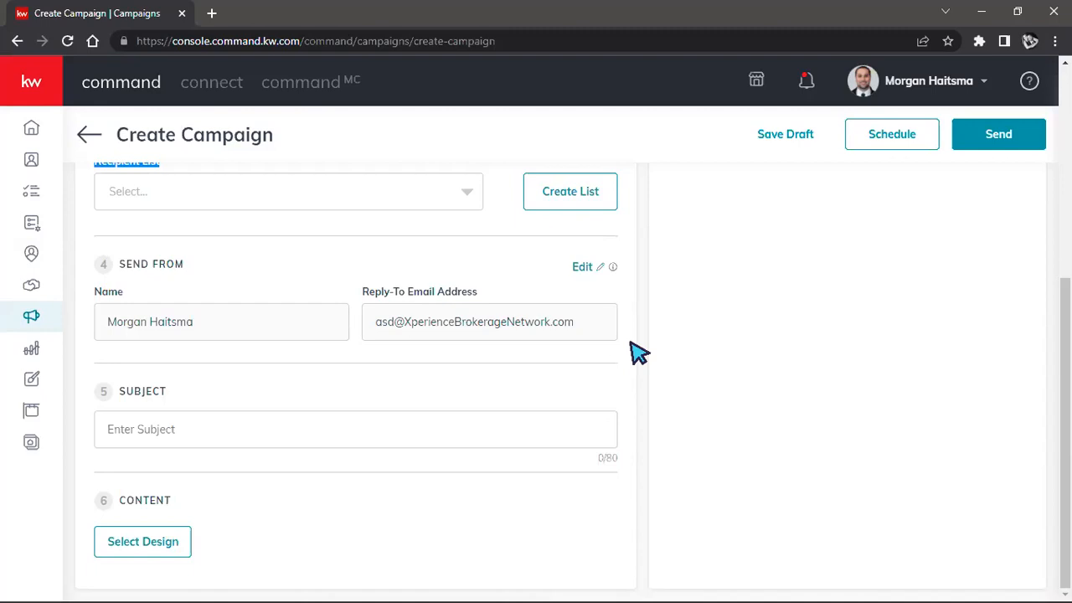
Step: Look through the existing recipient lists available for the campaign without choosing one
scroll(635, 353, "up", 2)
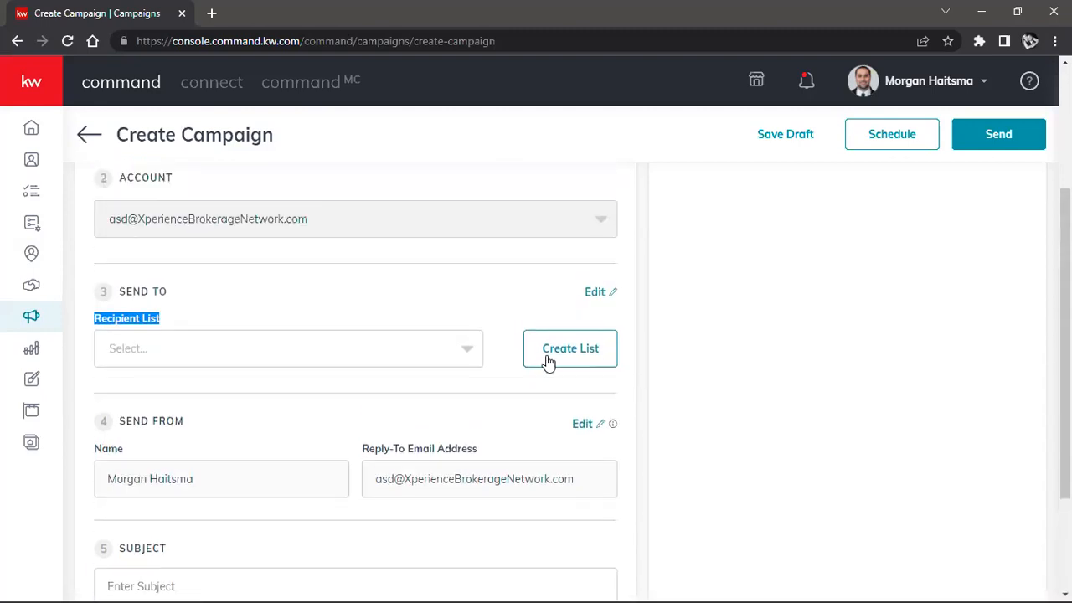
left_click(469, 361)
scroll(661, 308, "down", 1)
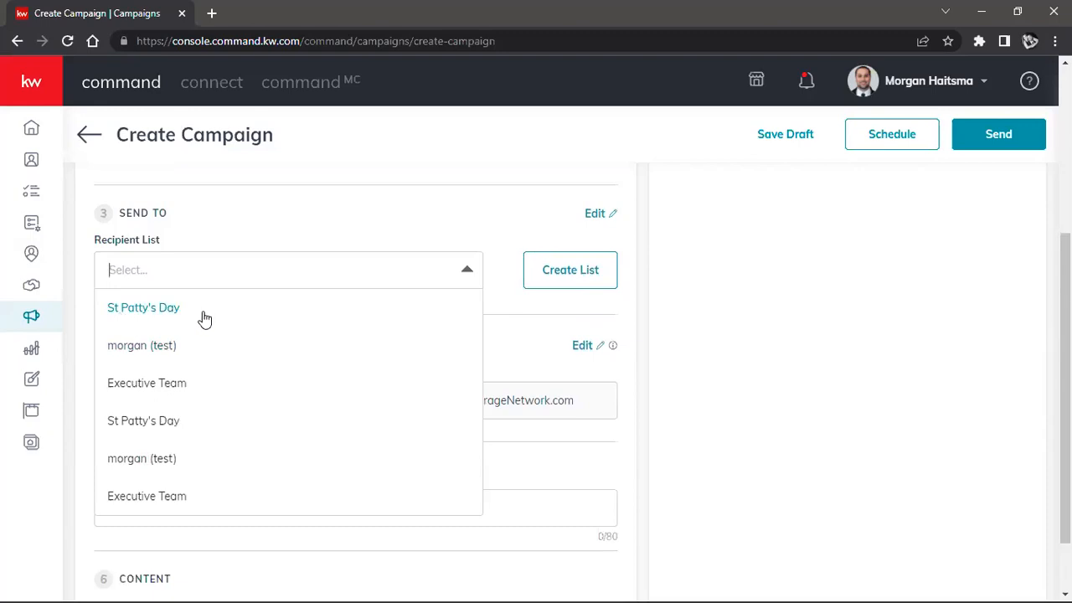
scroll(226, 393, "down", 1)
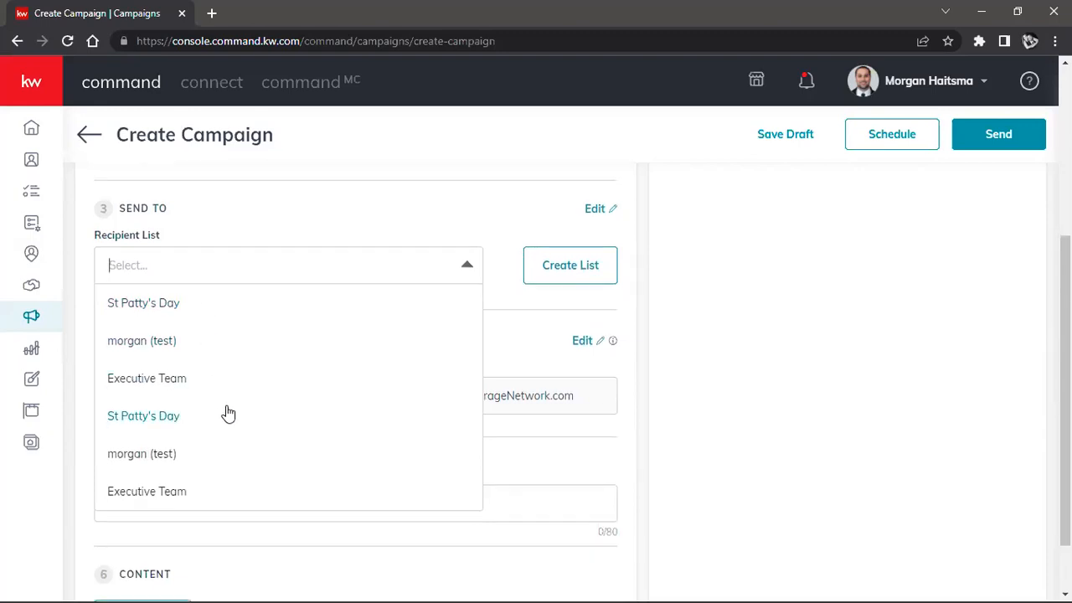
left_click(711, 337)
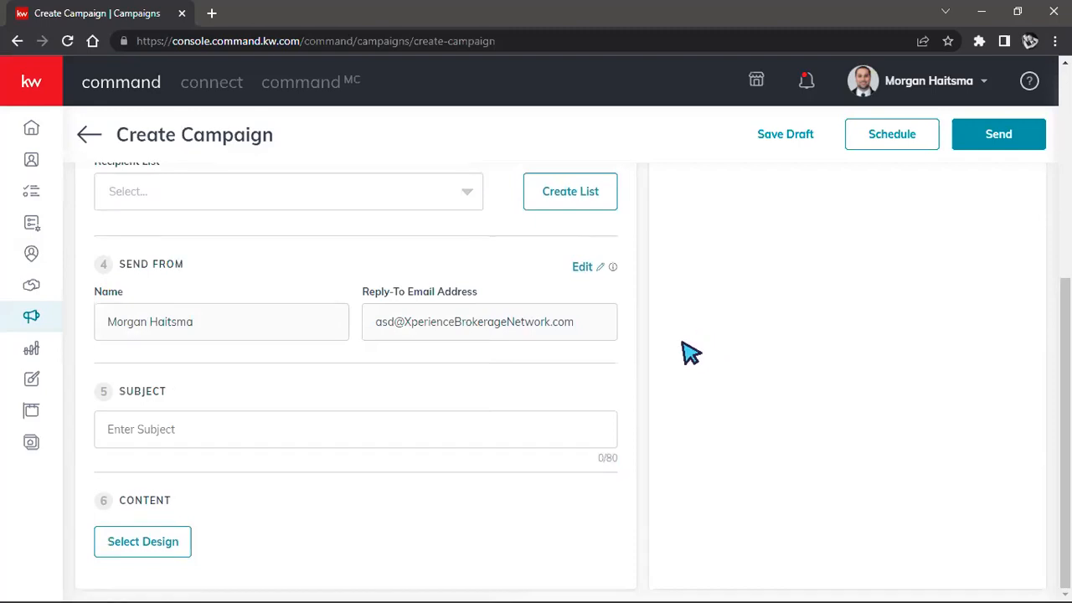
scroll(686, 335, "up", 1)
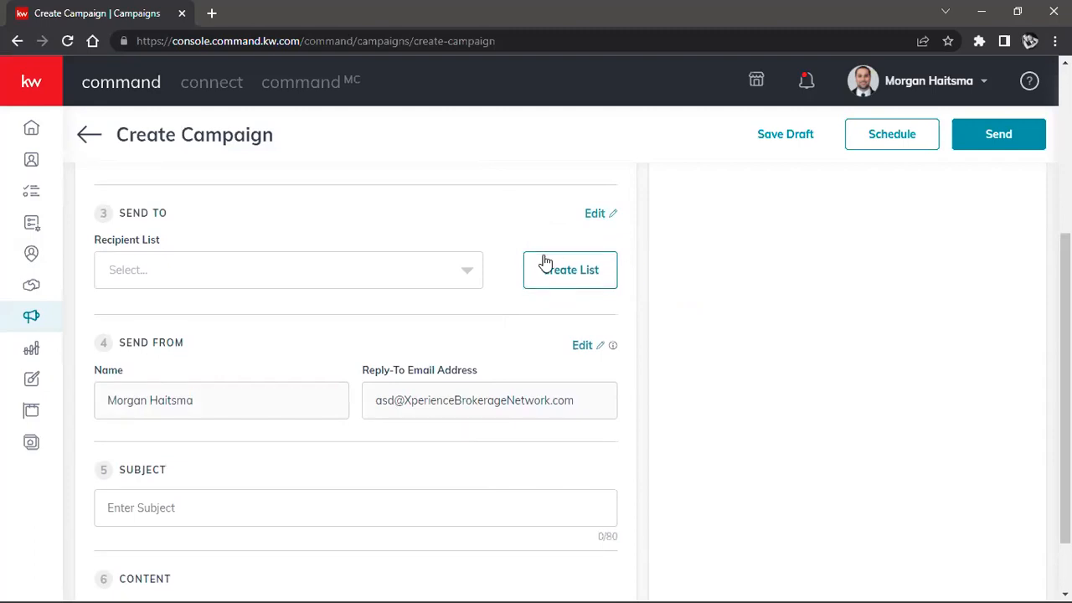
Step: Start a new recipient list and select the contact tagged BWW
left_click(588, 282)
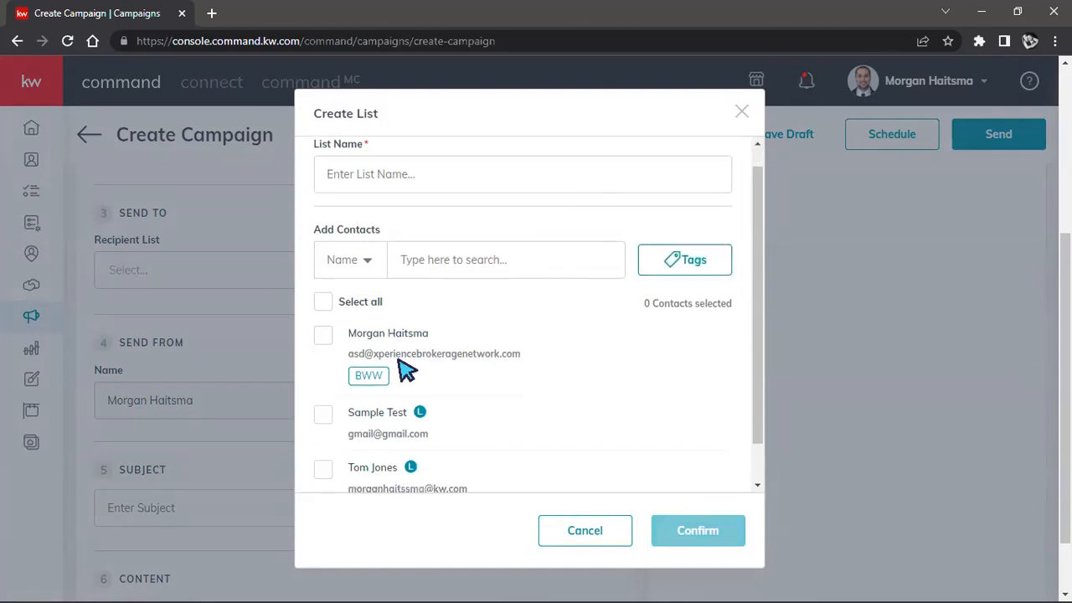
scroll(438, 364, "down", 1)
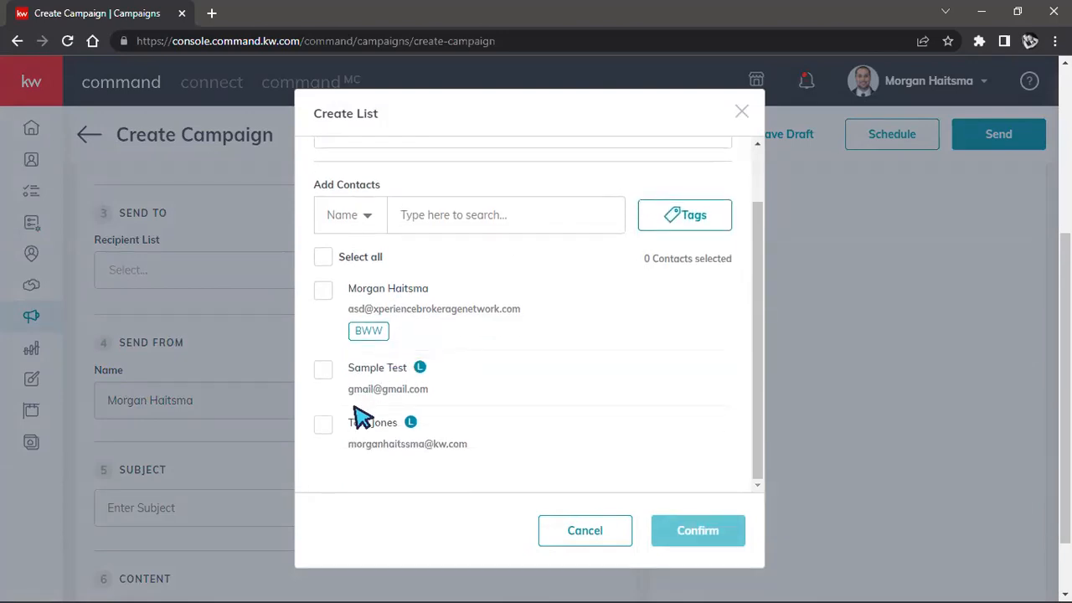
left_click(324, 292)
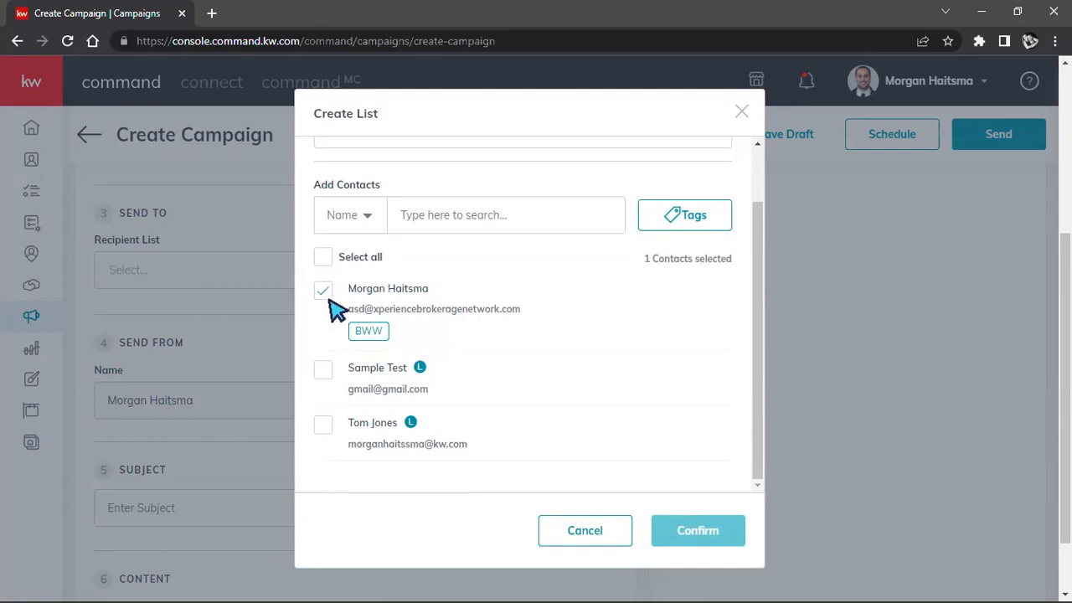
Step: Filter the contacts for the new recipient list by the lead tag
left_click(685, 216)
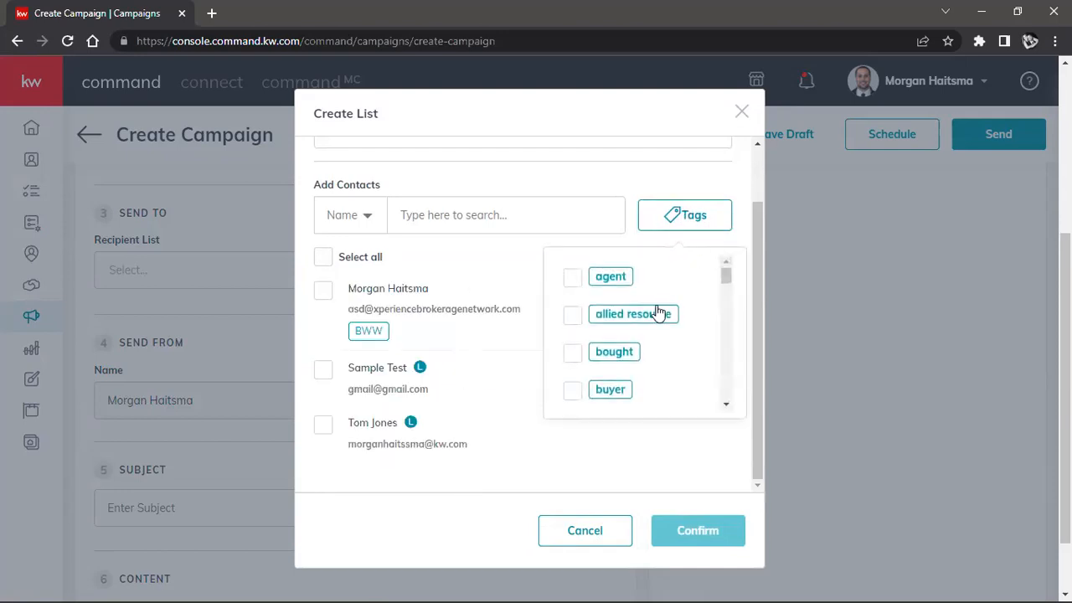
scroll(658, 312, "down", 4)
scroll(656, 311, "down", 5)
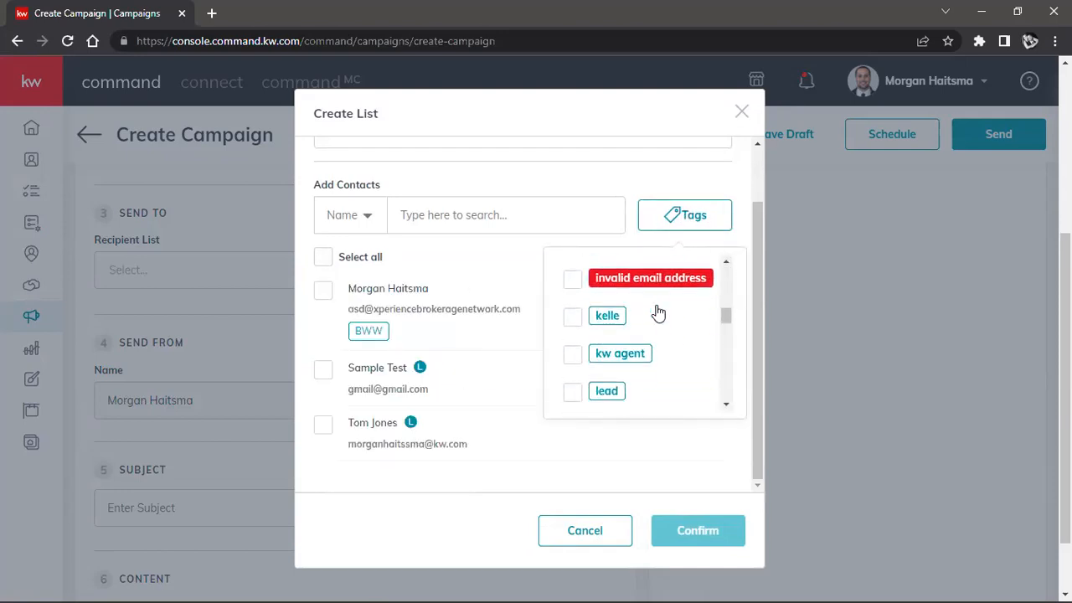
left_click(574, 335)
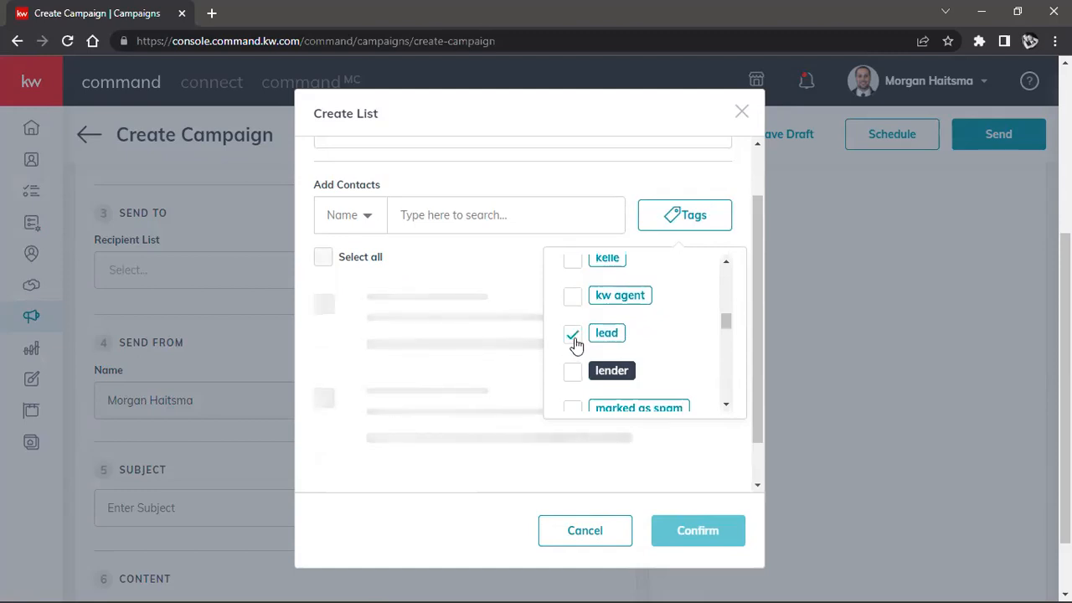
Step: Look through the other contact tags available for filtering, and cancel the new recipient list
scroll(610, 365, "down", 5)
scroll(611, 362, "down", 10)
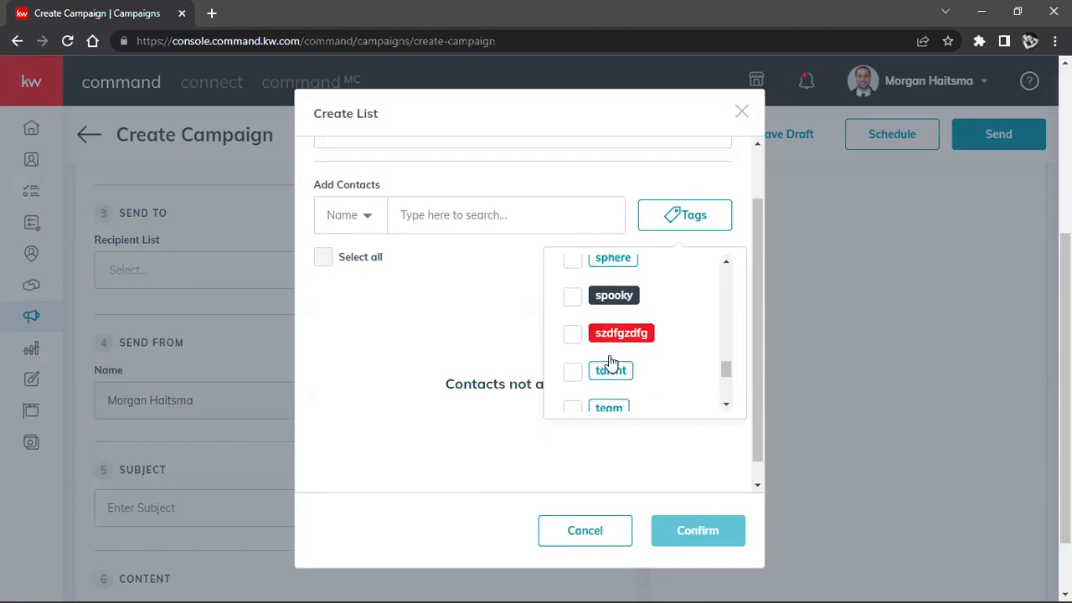
scroll(610, 361, "up", 10)
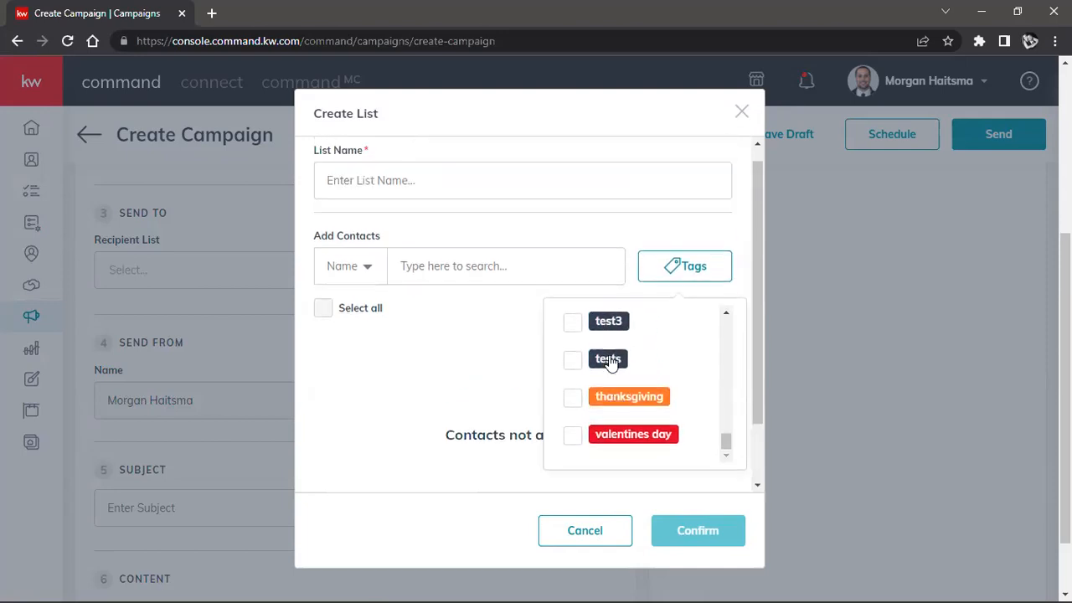
scroll(607, 390, "up", 8)
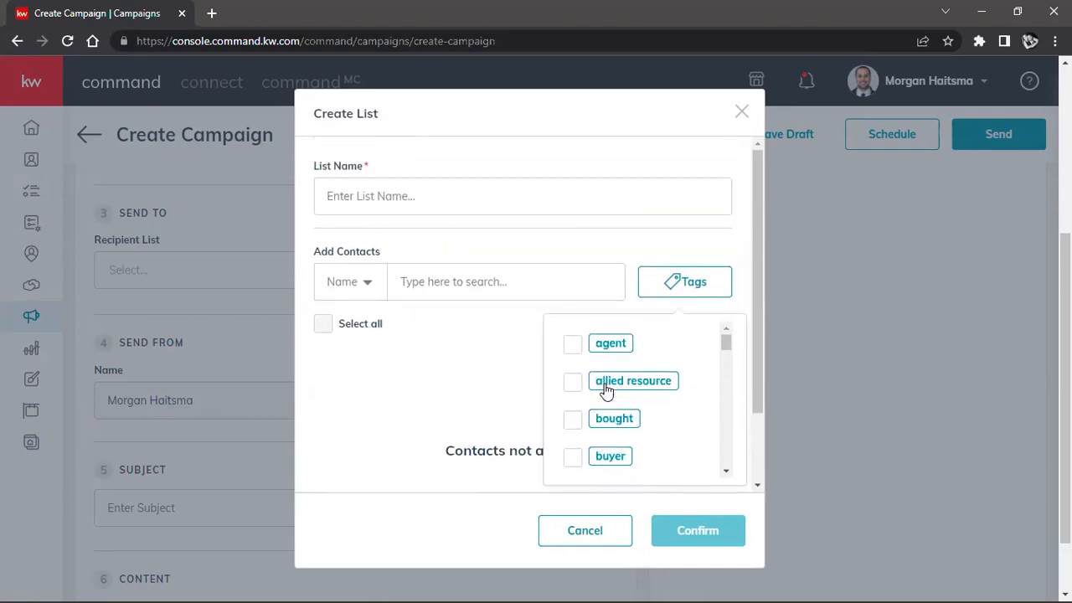
scroll(596, 364, "down", 2)
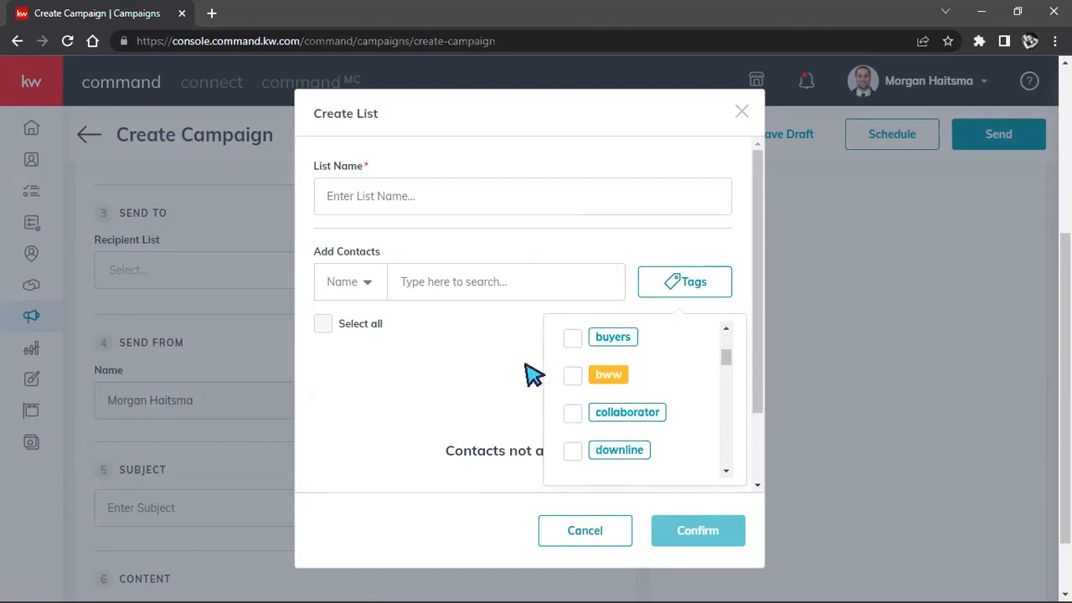
left_click(426, 350)
left_click(570, 542)
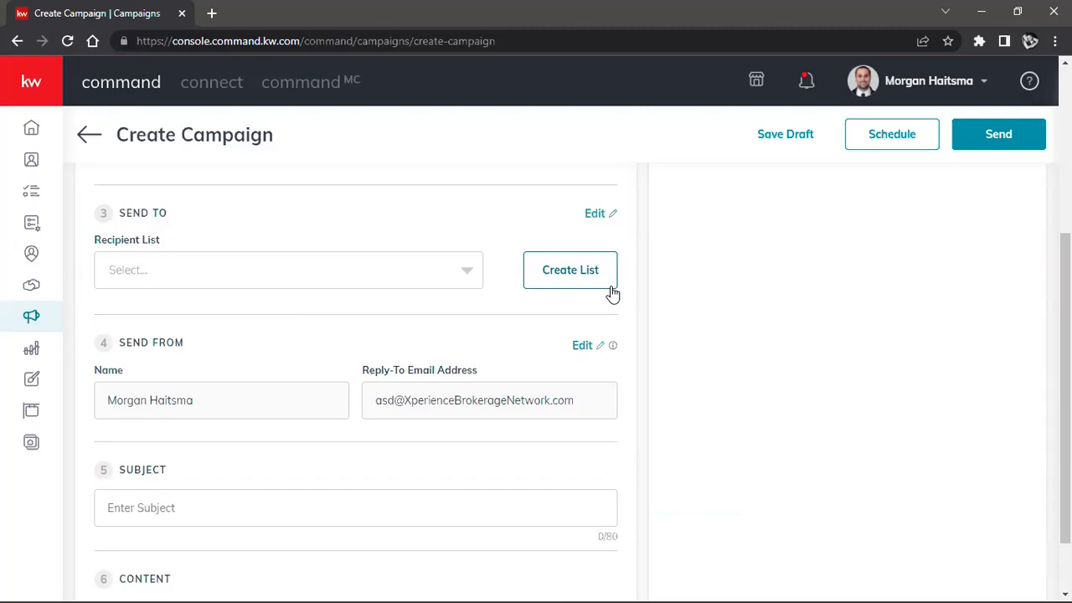
Step: Open the edit settings of the campaign's Send From section in a new browser tab and switch to it
scroll(569, 249, "down", 1)
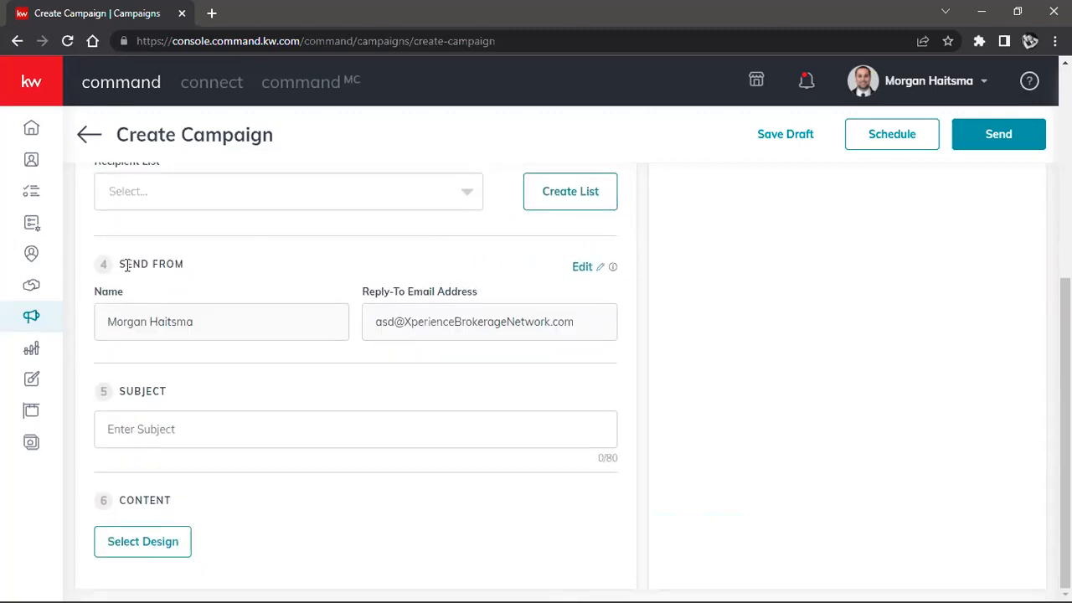
left_click_drag(127, 264, 232, 271)
right_click(583, 270)
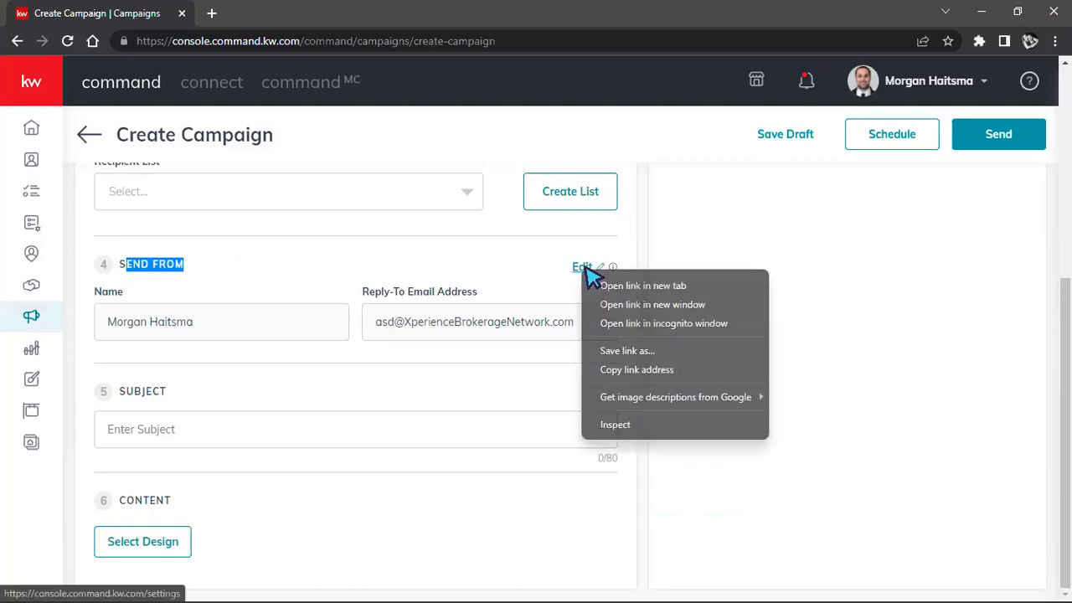
left_click(615, 285)
left_click(318, 13)
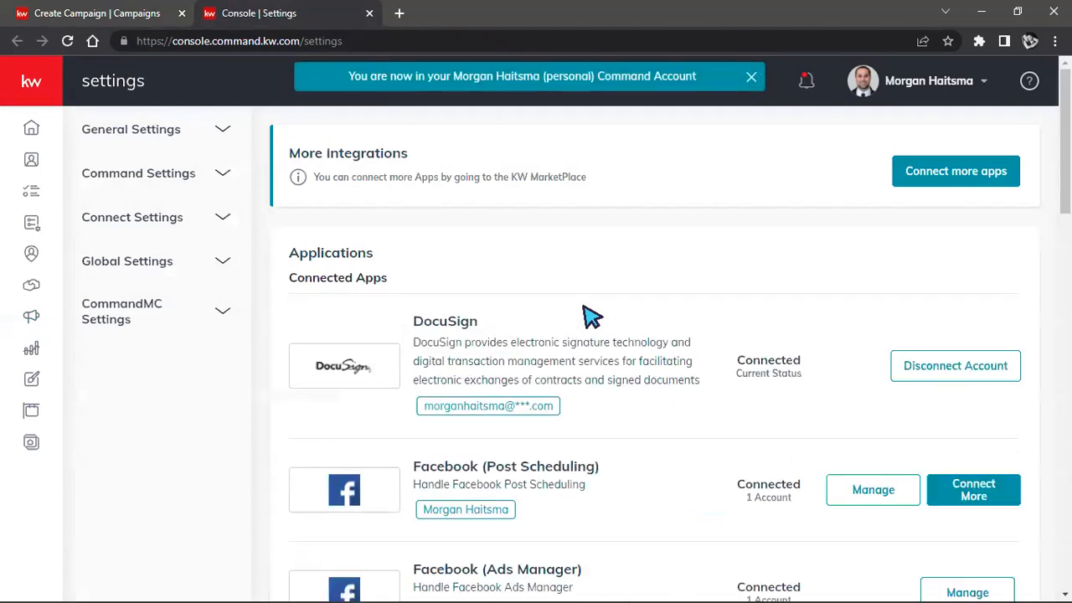
Step: Find Command Email among the email services and examine its sender name and reply-to email settings
scroll(592, 318, "down", 12)
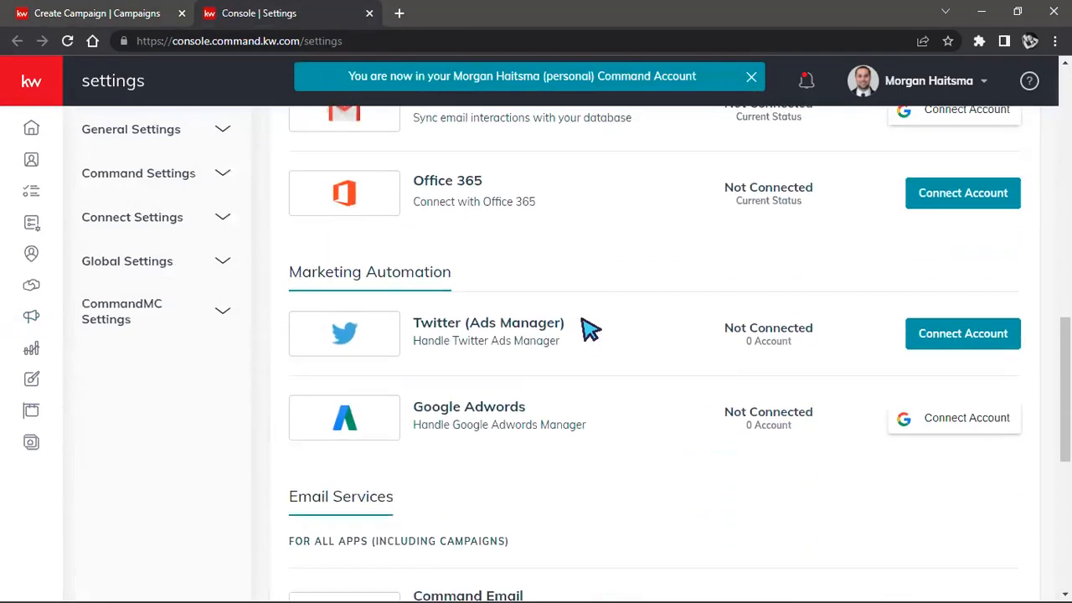
scroll(590, 331, "down", 5)
left_click(990, 242)
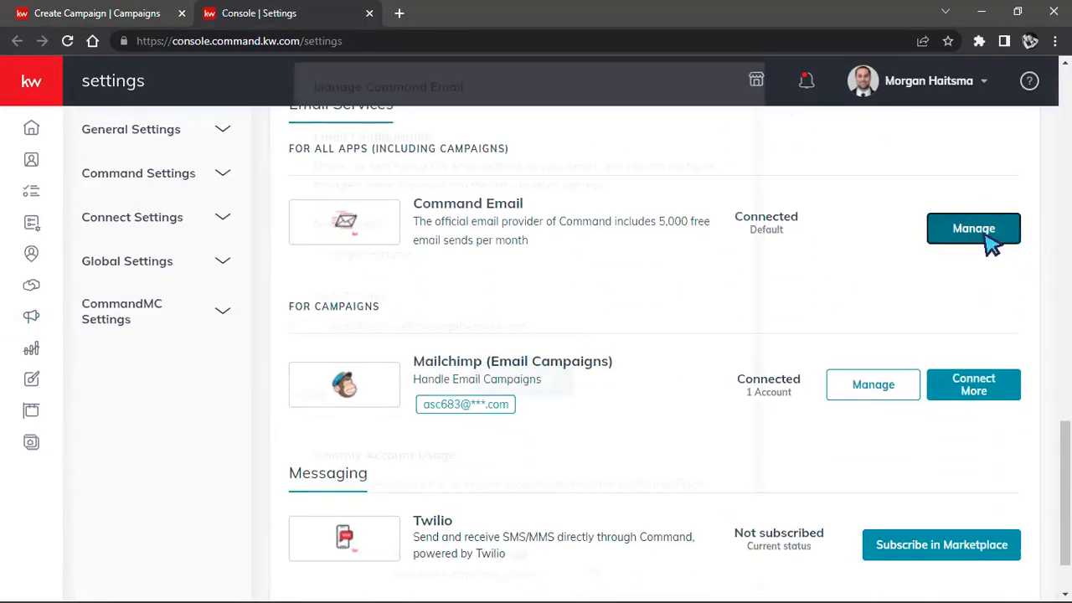
scroll(430, 292, "down", 3)
scroll(527, 307, "up", 3)
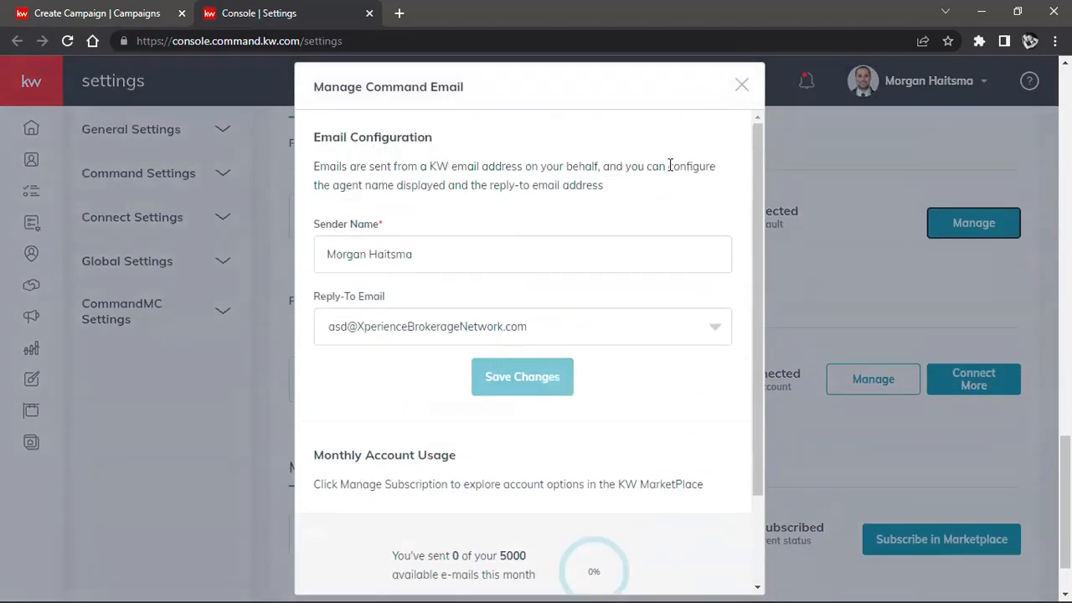
Step: Close the Command Email settings and return to the campaign's Subject field
left_click(741, 85)
left_click(126, 12)
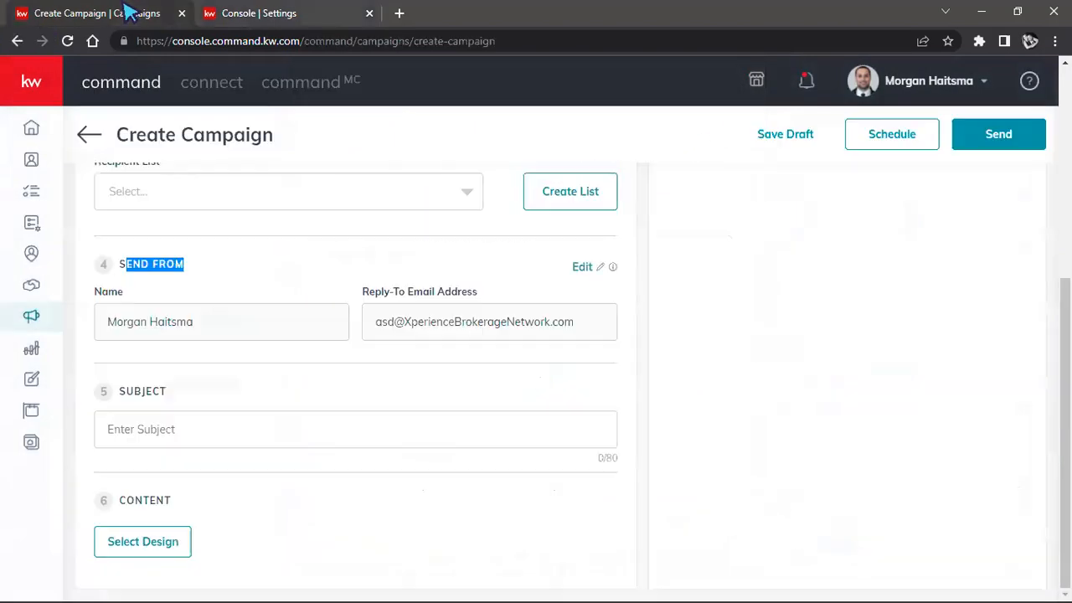
left_click(286, 430)
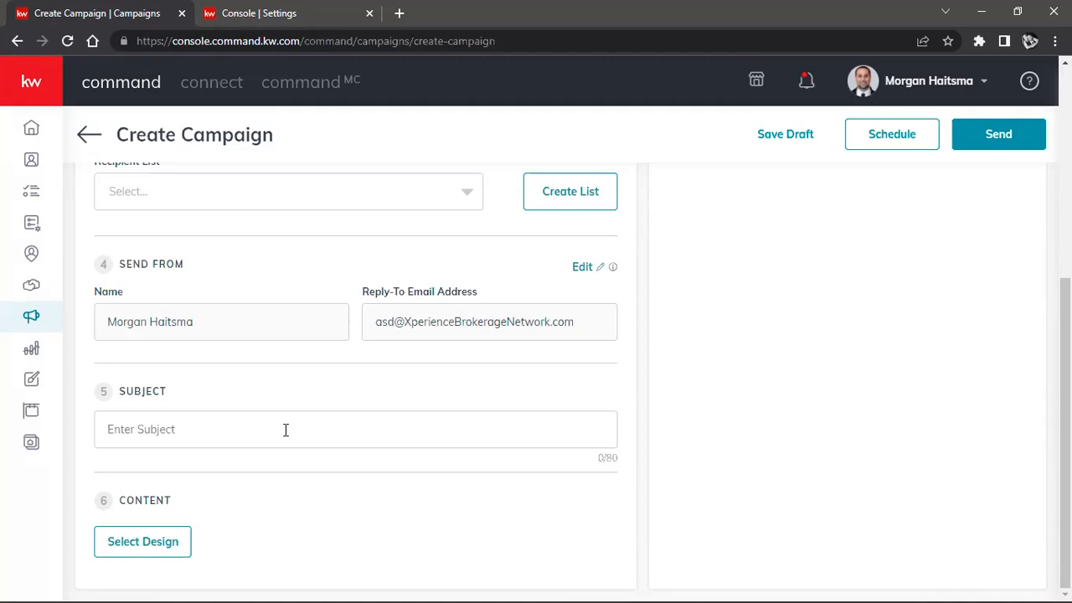
Step: Enter "South East Eugene Snapshot!" as the email campaign's subject
type("South E")
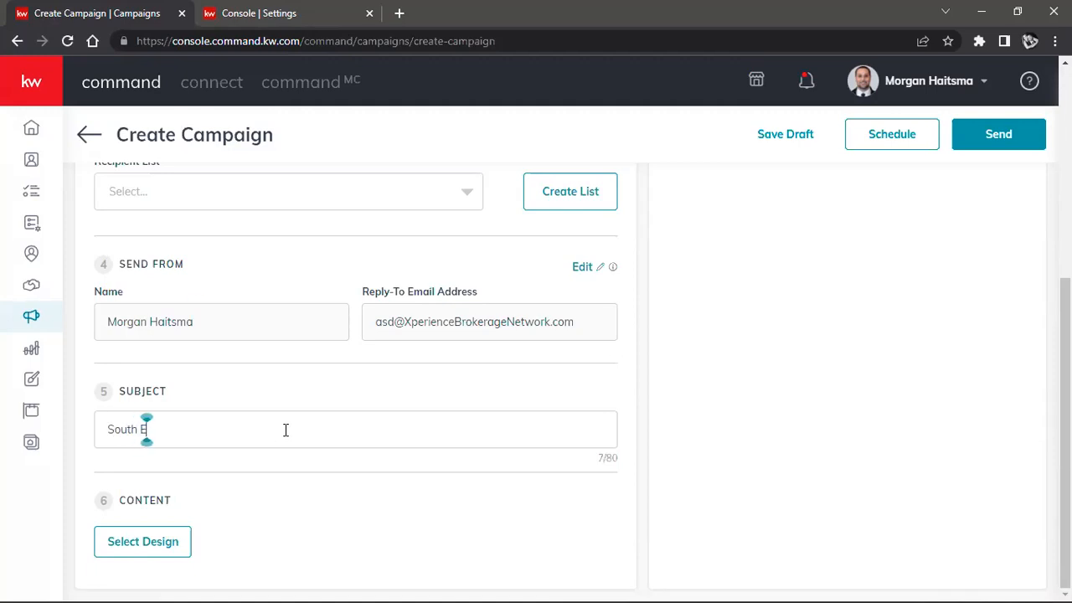
type("ast E")
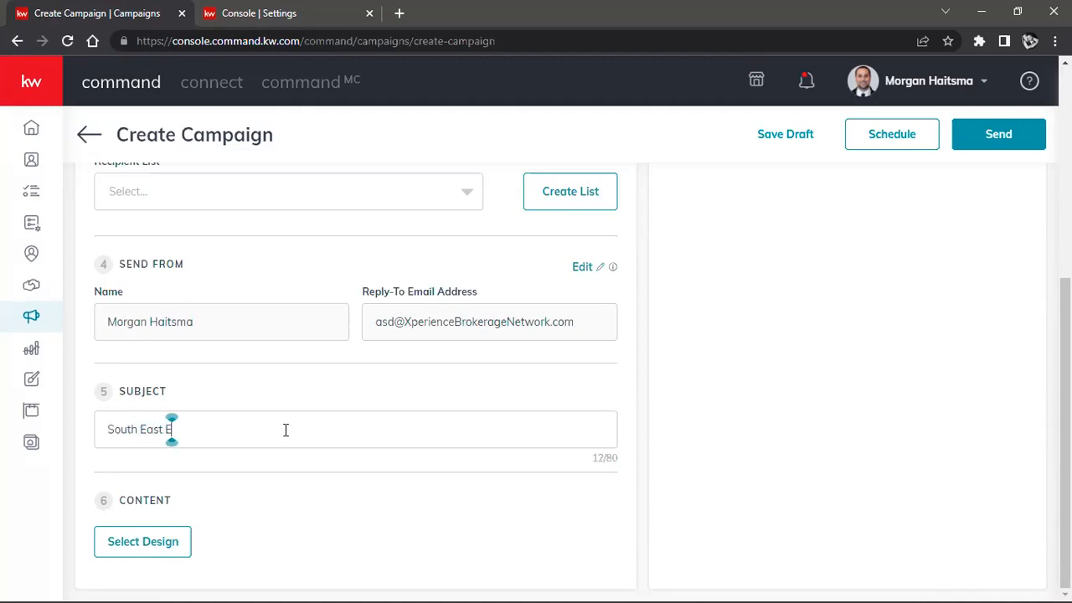
type("ugene Snapshot!")
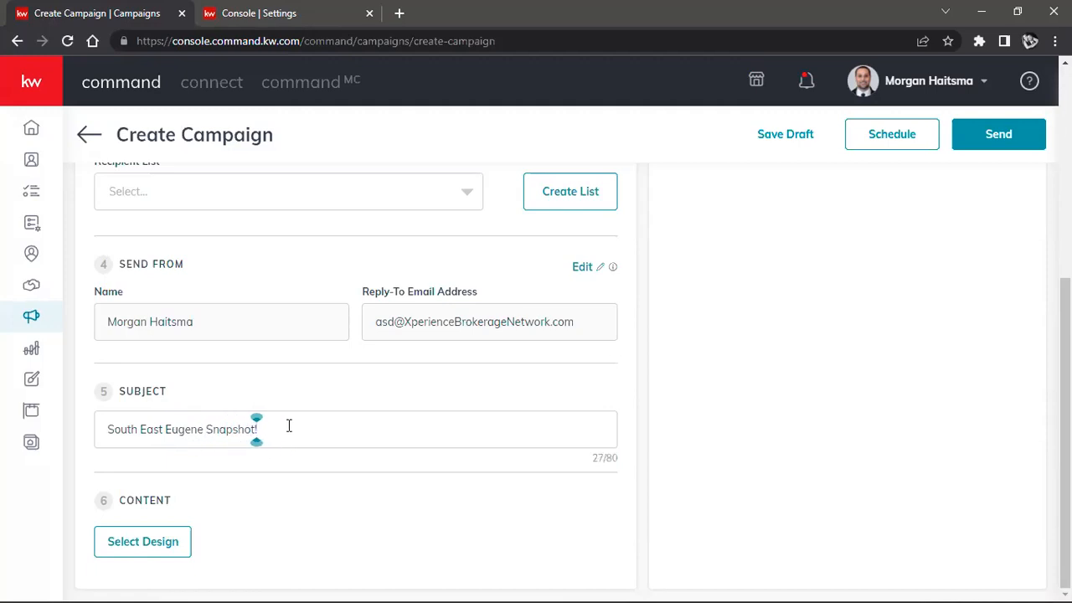
Step: Select the saved East Springfield template as the campaign's content design and open it for editing
left_click(152, 555)
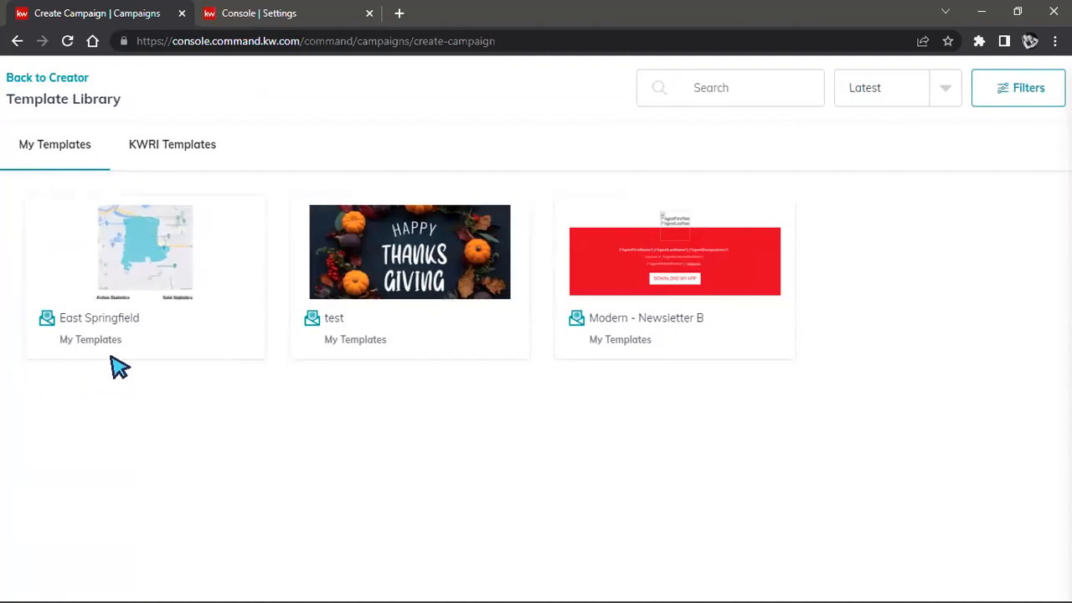
left_click(128, 265)
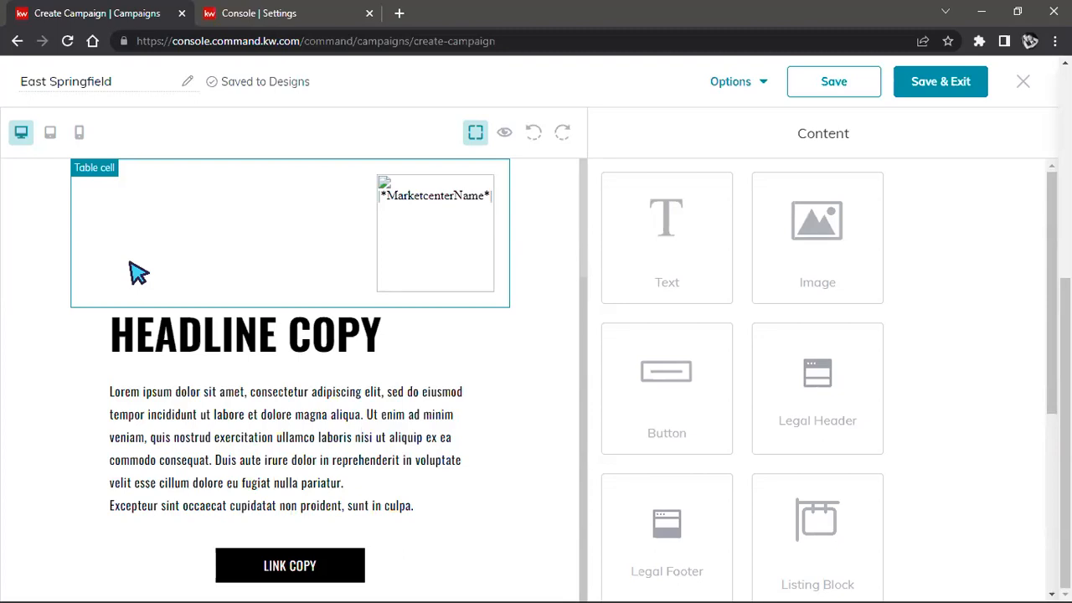
Step: Examine the template's headline, body text, Neighborhood Trends map and statistics, and footer placeholders
scroll(467, 335, "down", 6)
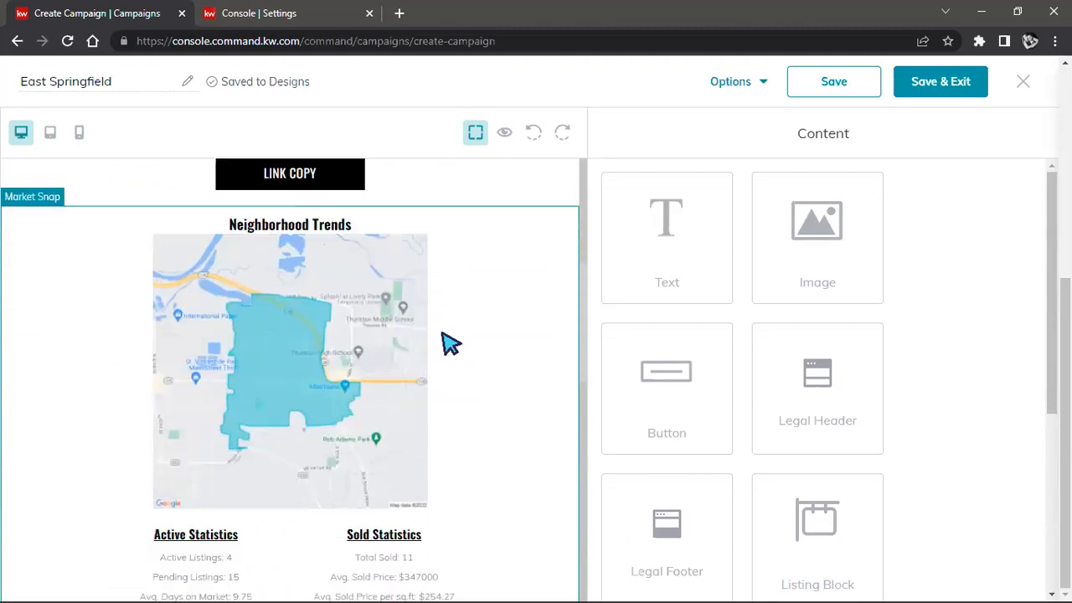
scroll(505, 375, "down", 6)
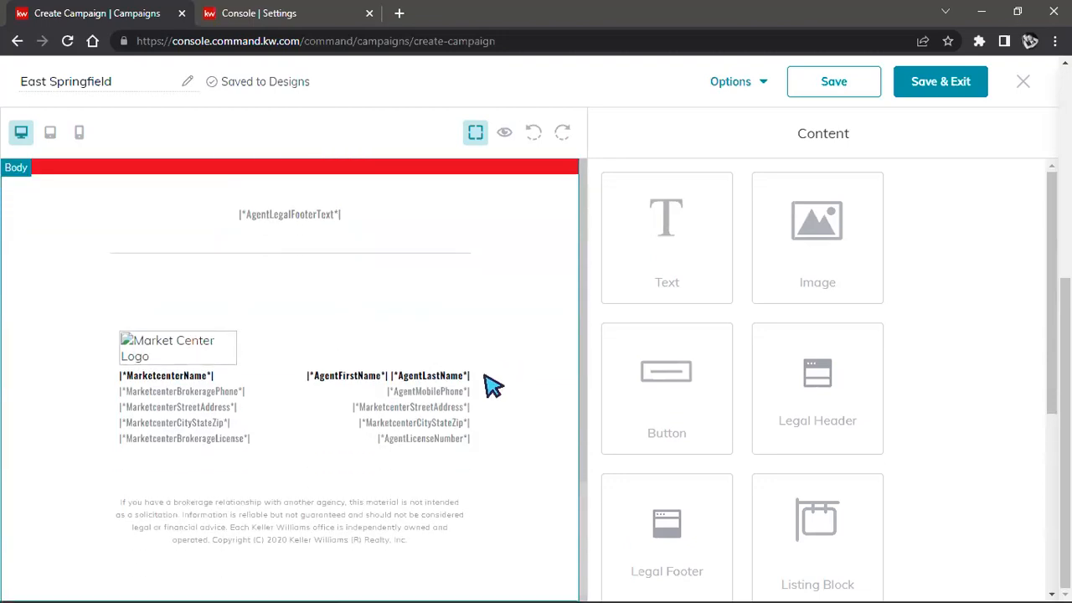
scroll(492, 381, "up", 4)
scroll(492, 381, "up", 5)
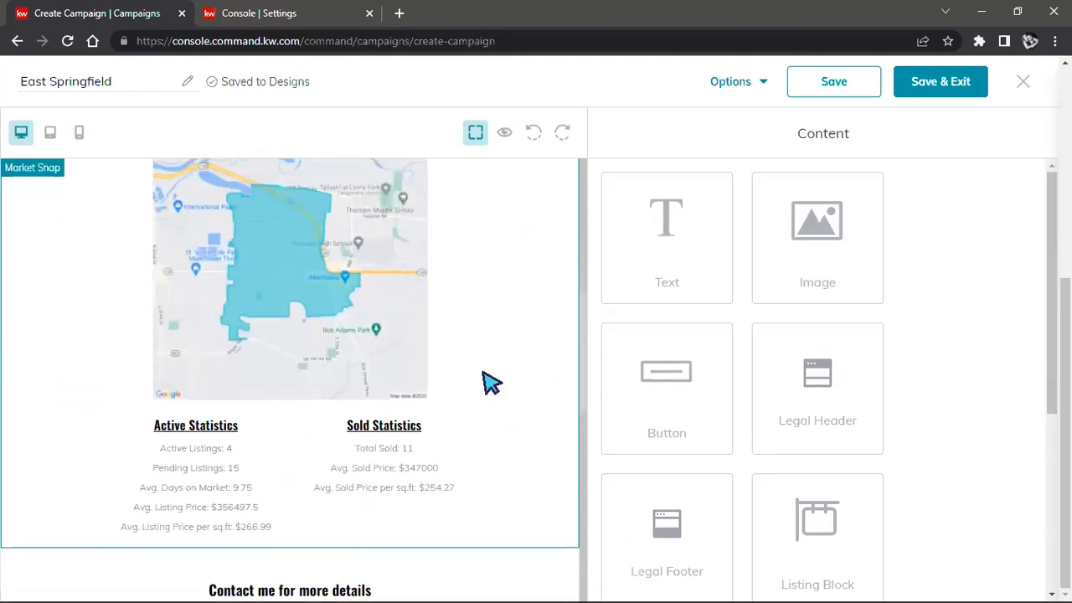
scroll(492, 381, "up", 4)
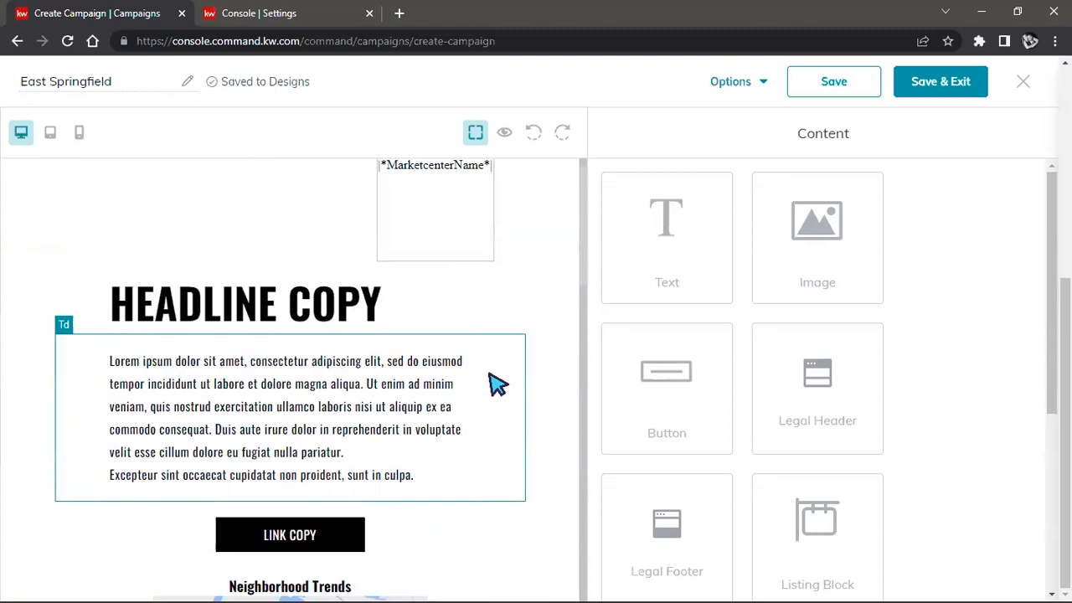
left_click(305, 318)
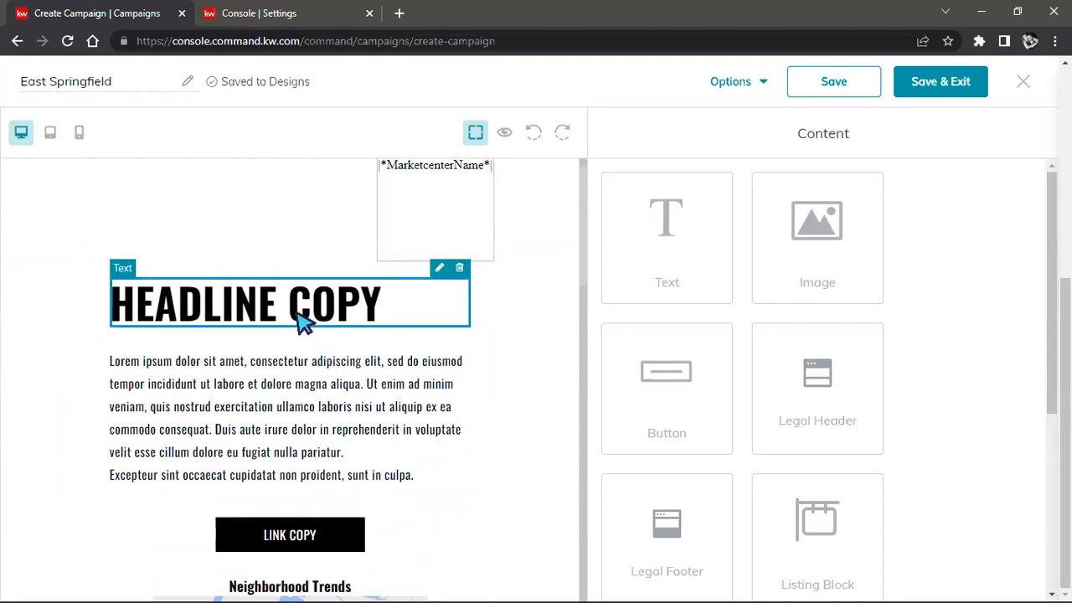
left_click(342, 363)
scroll(339, 371, "down", 3)
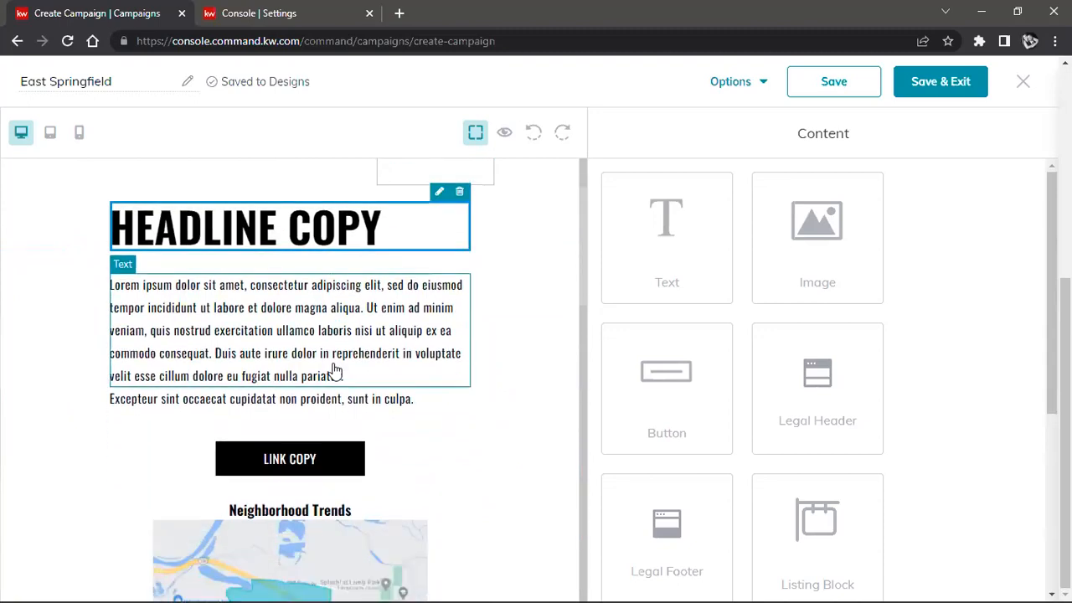
scroll(349, 371, "down", 5)
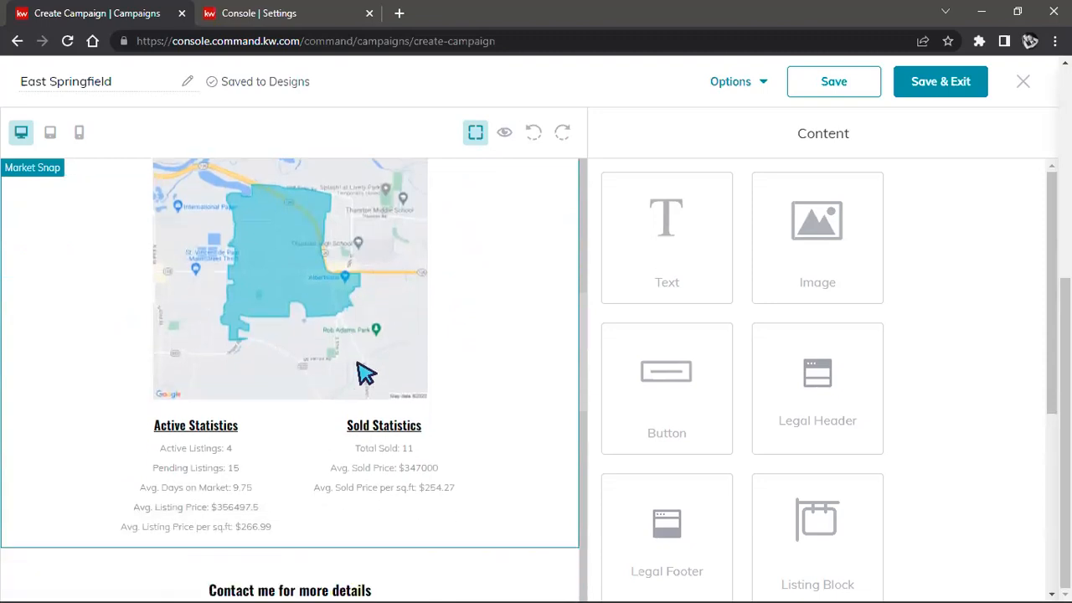
scroll(297, 364, "up", 1)
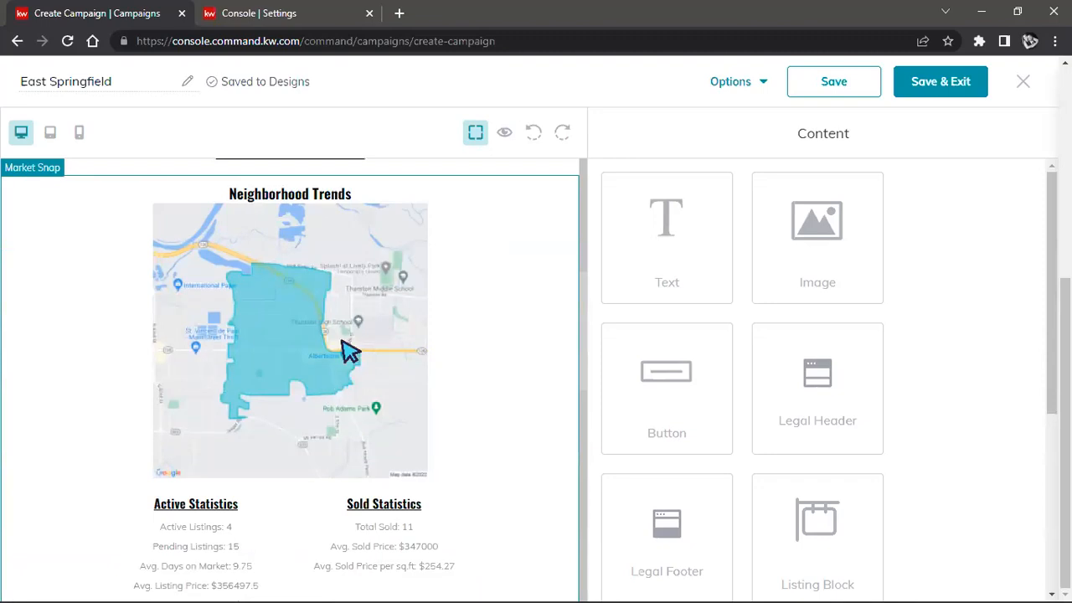
scroll(350, 354, "up", 1)
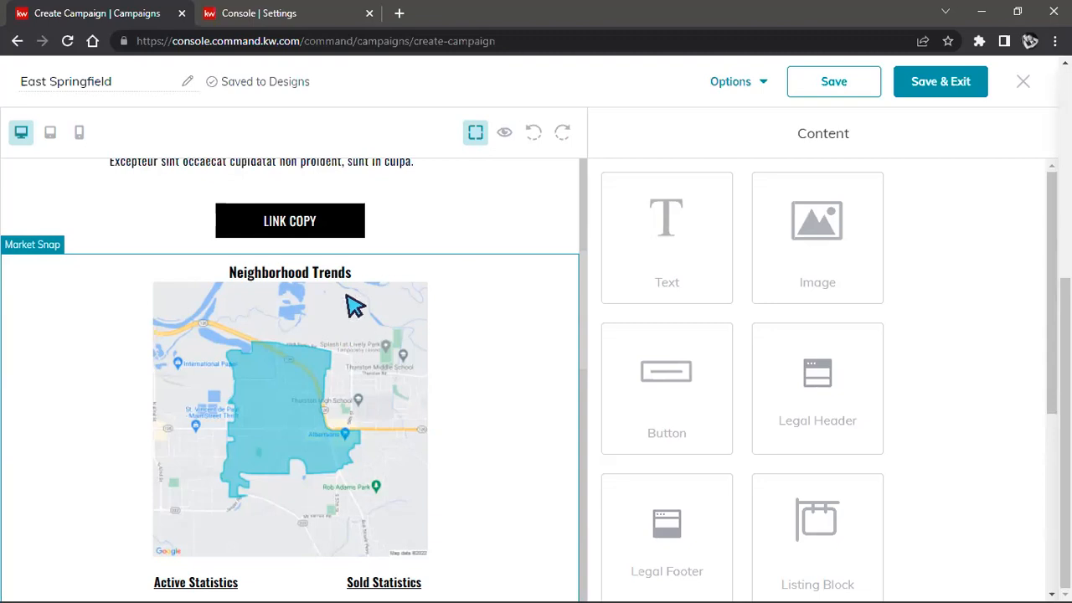
scroll(365, 382, "up", 4)
scroll(502, 418, "up", 1)
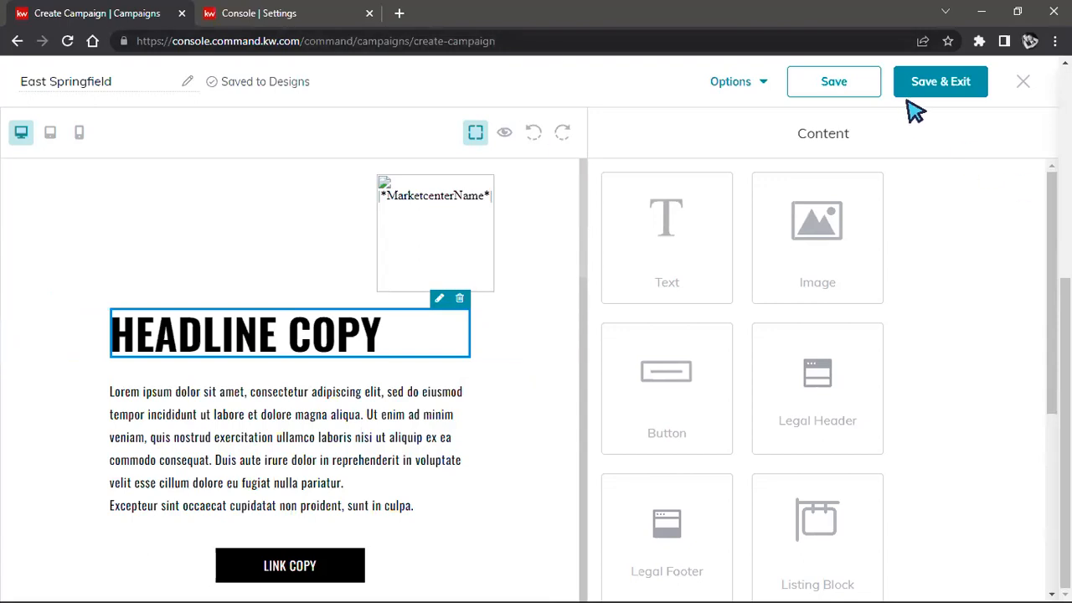
Step: Save the design, return to the campaign, and review the email preview from its headline to the agent contact block
left_click(924, 81)
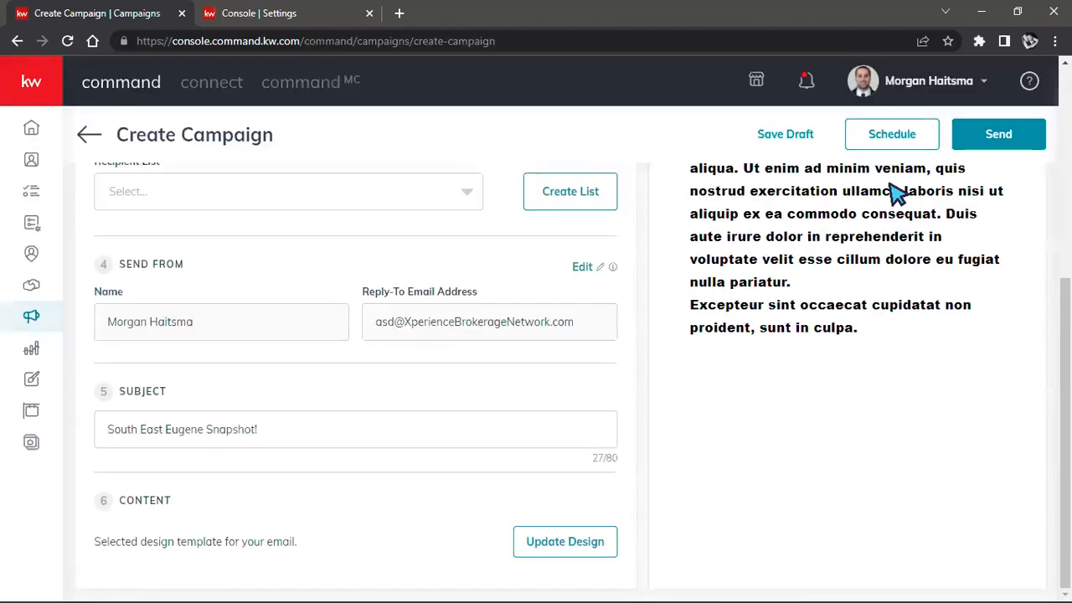
scroll(472, 351, "up", 2)
scroll(808, 259, "up", 2)
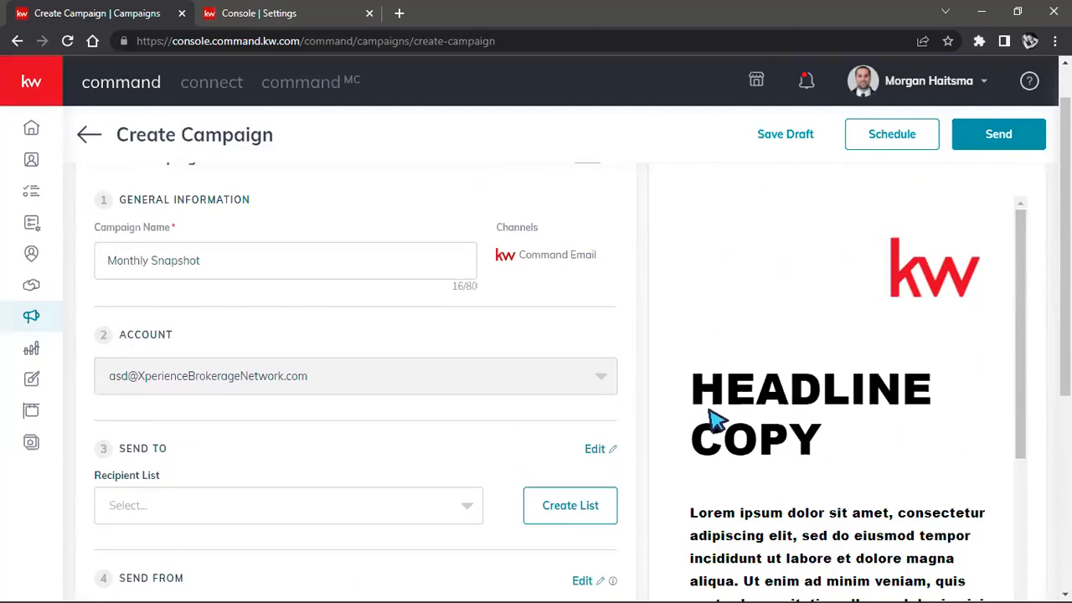
scroll(725, 414, "down", 4)
scroll(733, 389, "down", 6)
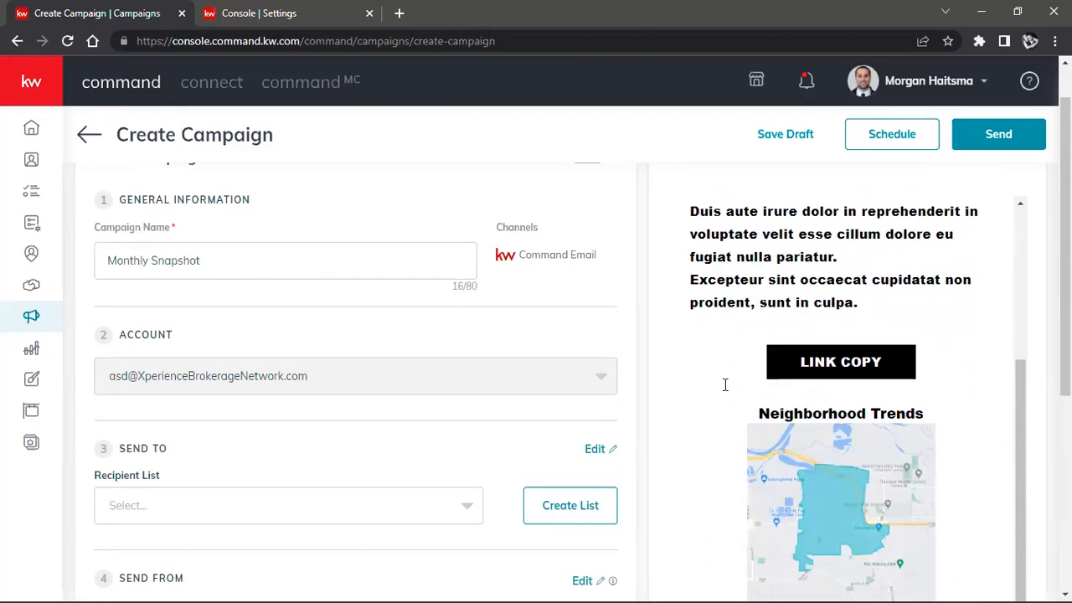
scroll(748, 413, "down", 5)
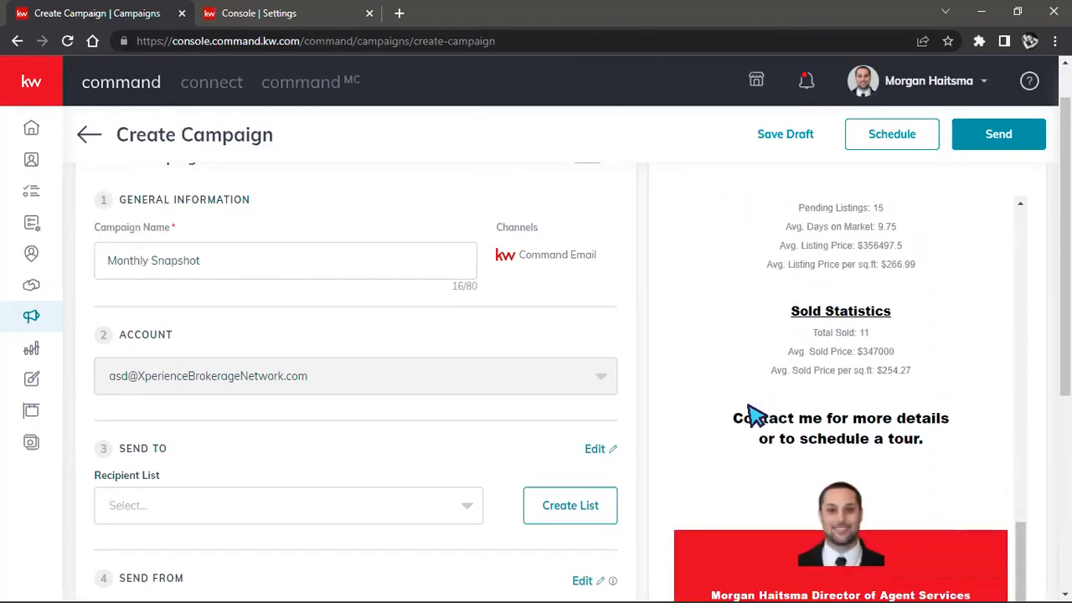
scroll(407, 449, "down", 2)
Step: Choose the first test list as the campaign's recipient list
left_click(453, 360)
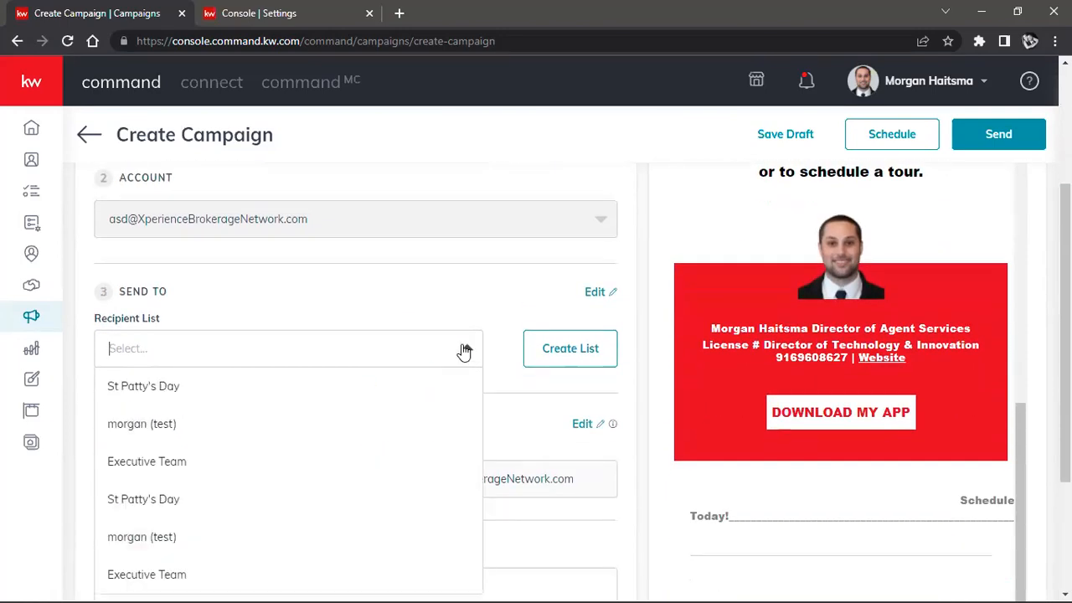
scroll(226, 321, "down", 1)
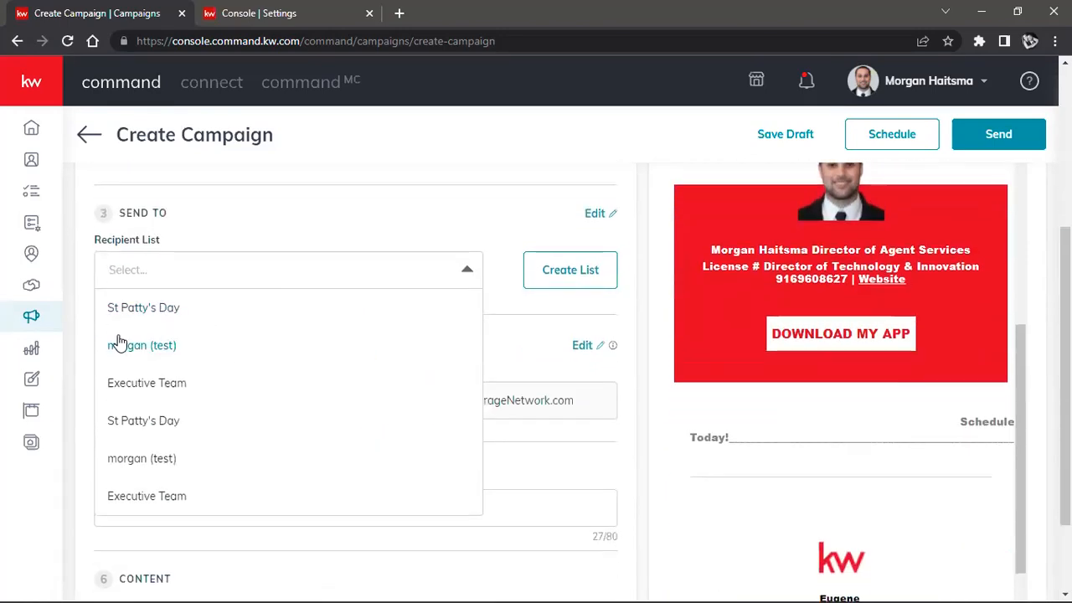
left_click(157, 356)
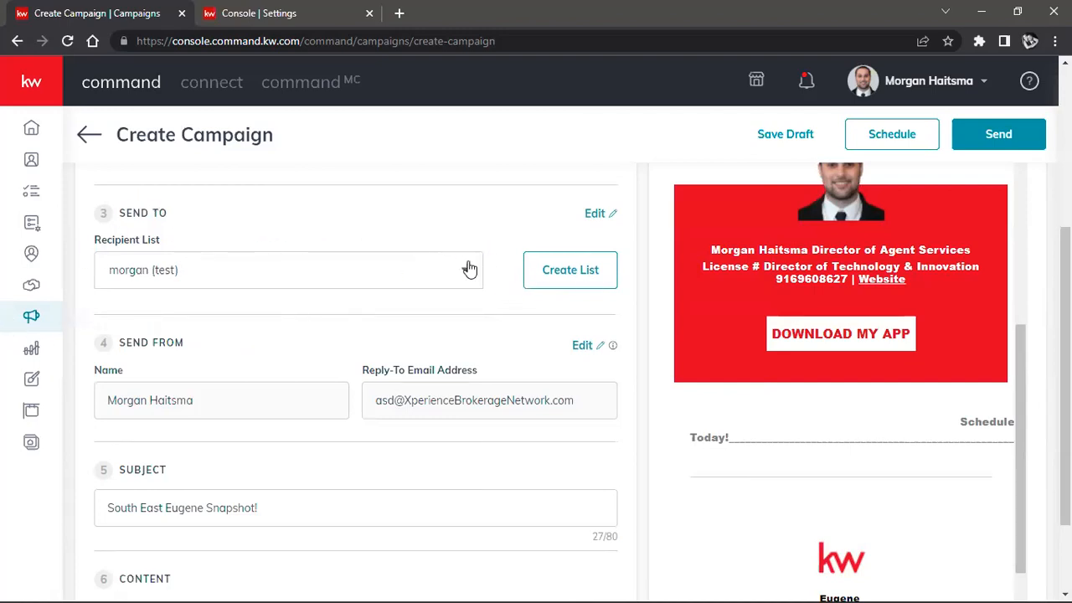
Step: Check the email preview once more, save the campaign as a draft and exit it
scroll(866, 339, "up", 3)
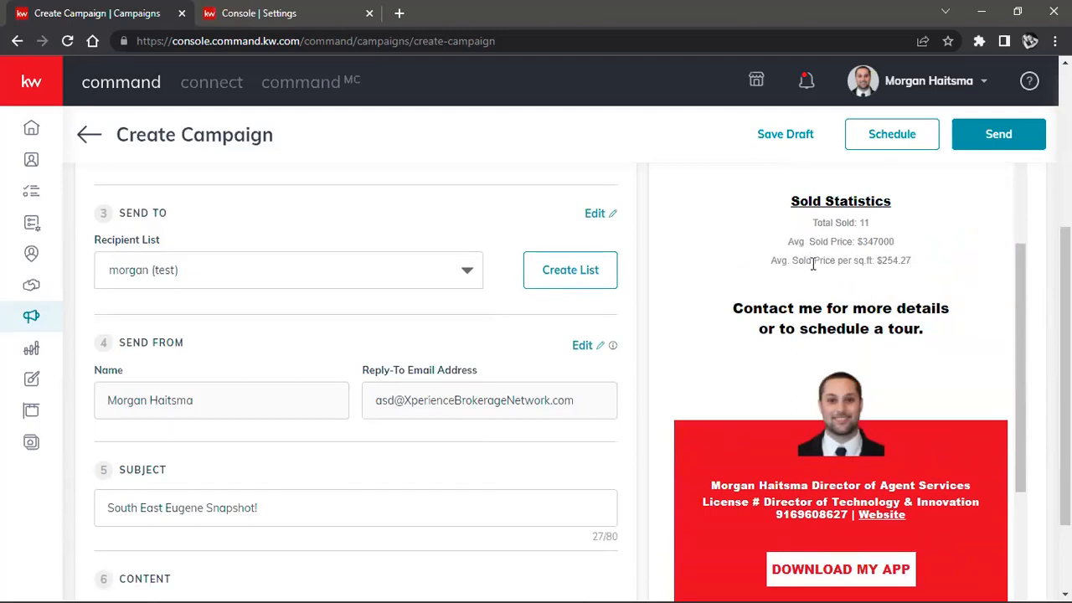
scroll(812, 263, "down", 5)
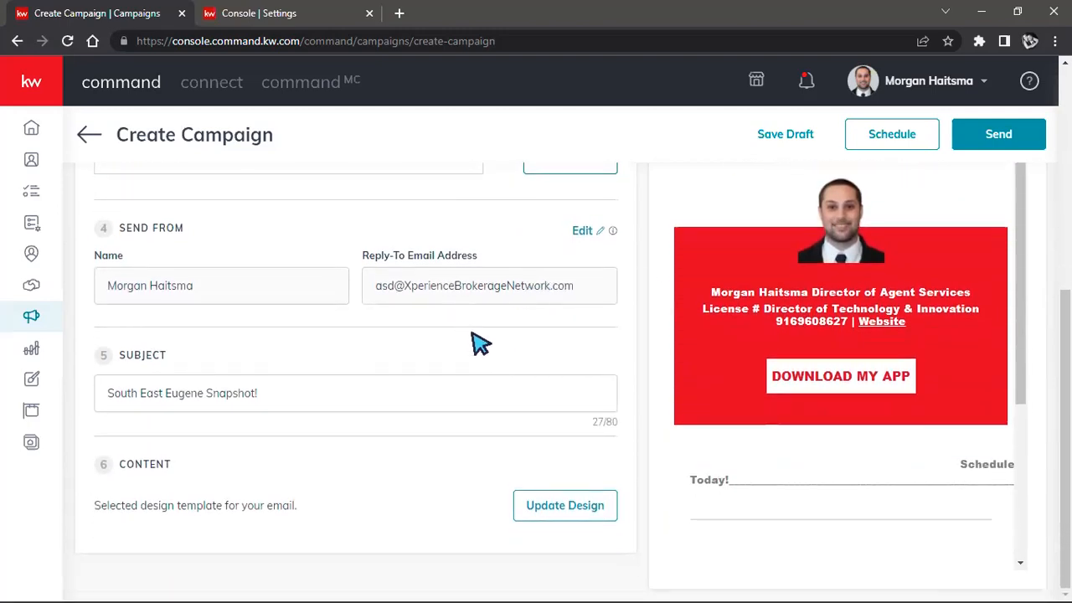
scroll(777, 266, "up", 2)
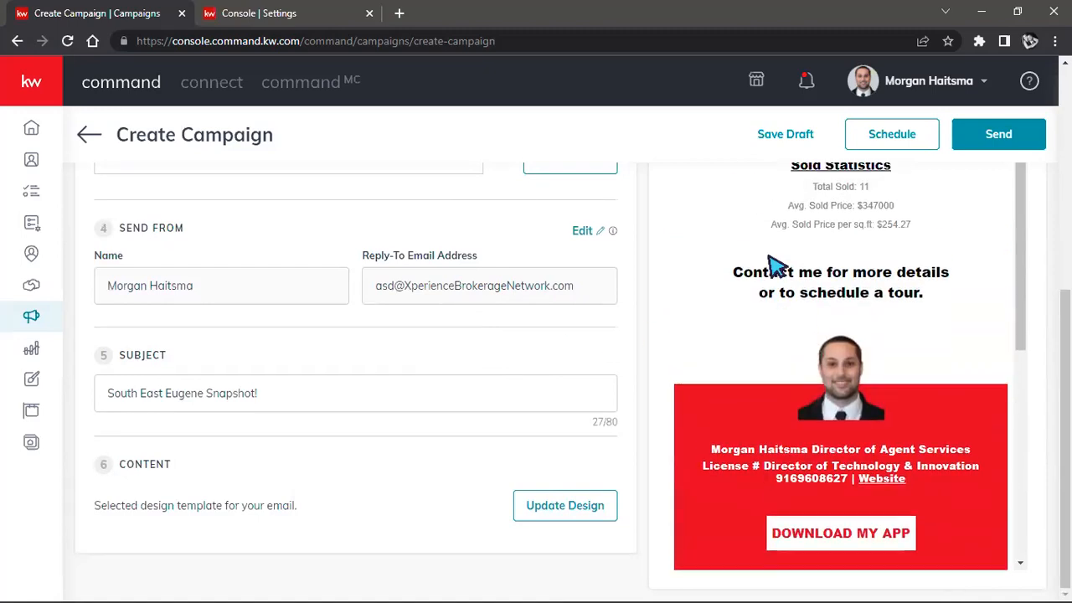
scroll(777, 266, "up", 2)
scroll(777, 266, "up", 2)
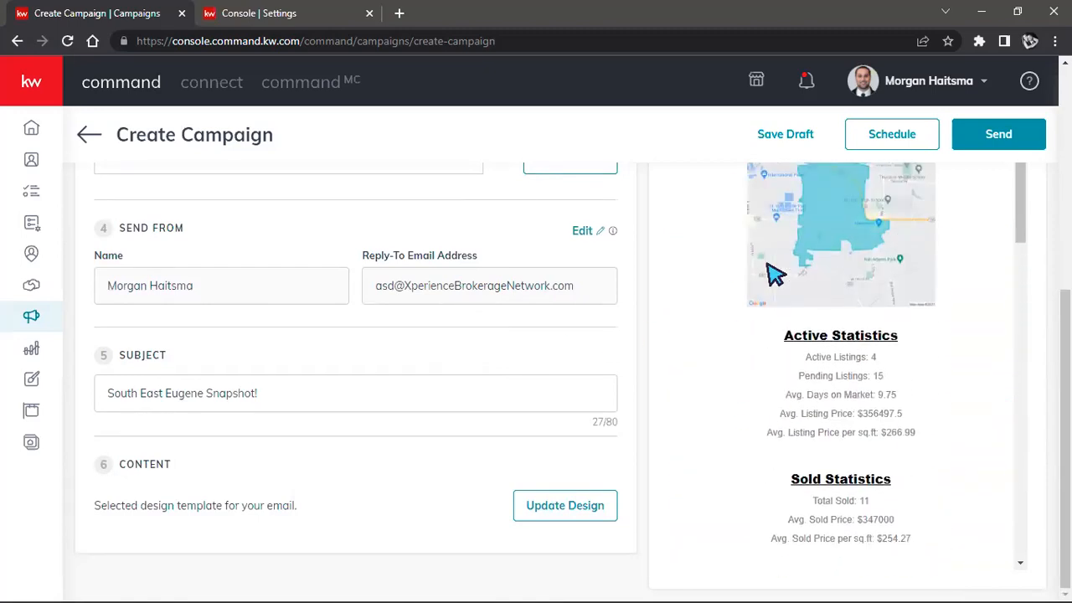
scroll(774, 272, "up", 1)
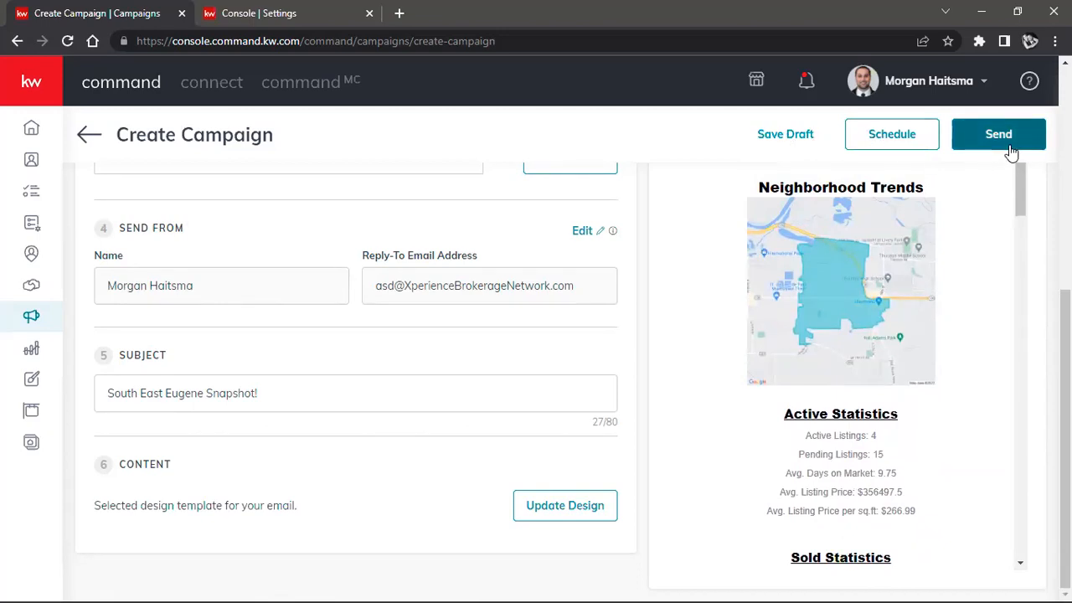
left_click(801, 136)
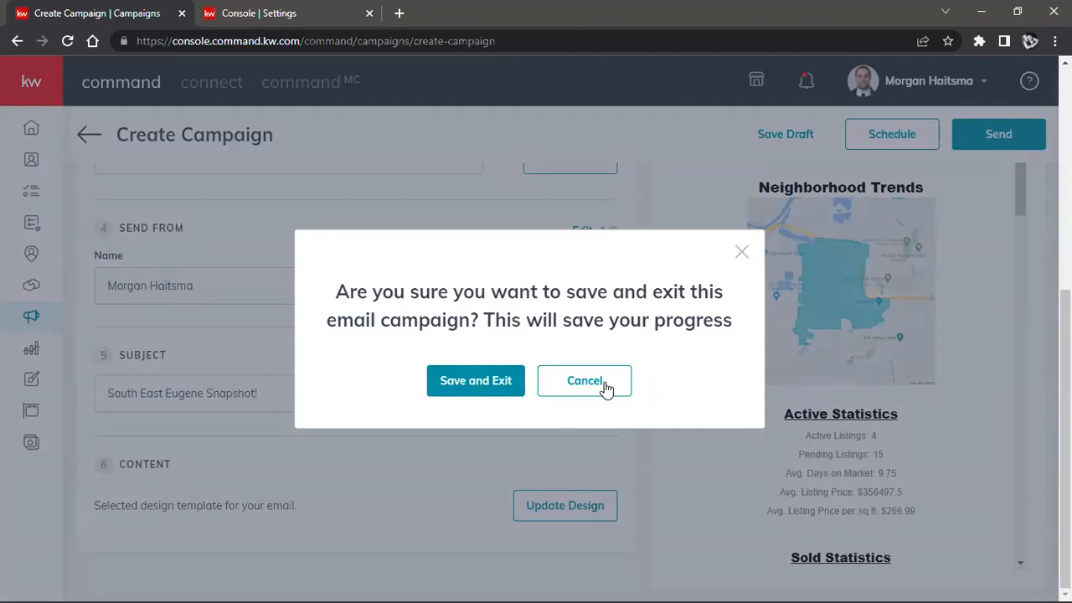
left_click(479, 381)
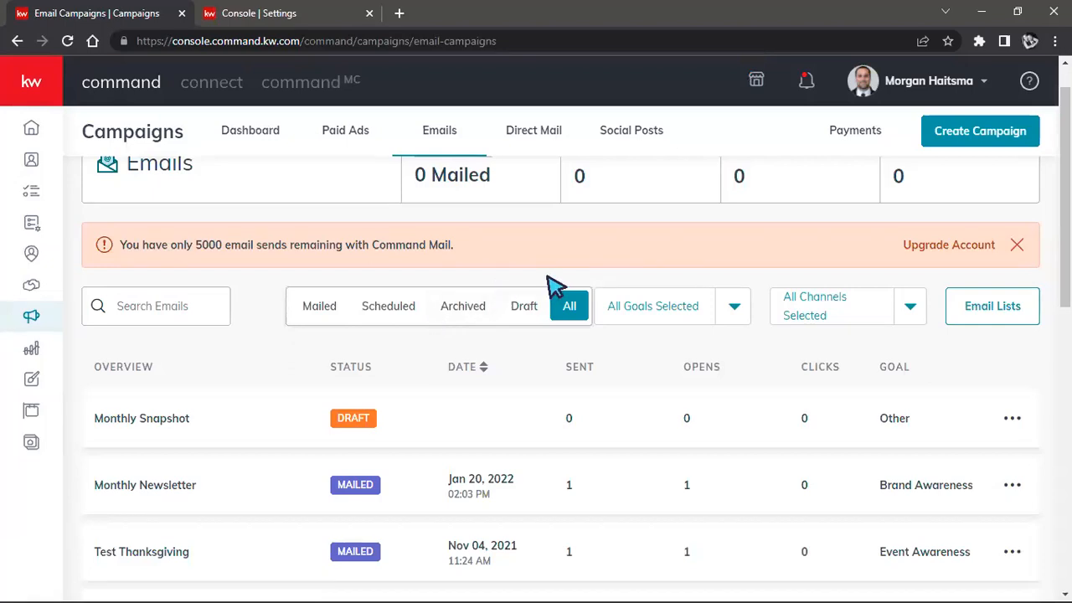
Step: View the Paid Ads overview and the campaign payment information with its ad spend metrics per channel
left_click(357, 140)
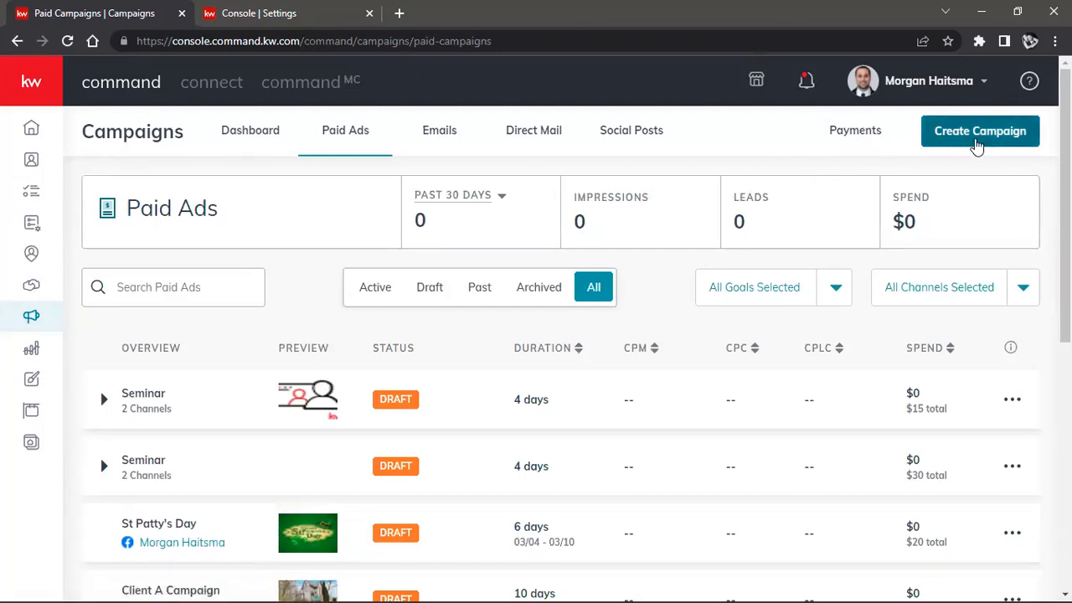
left_click(855, 141)
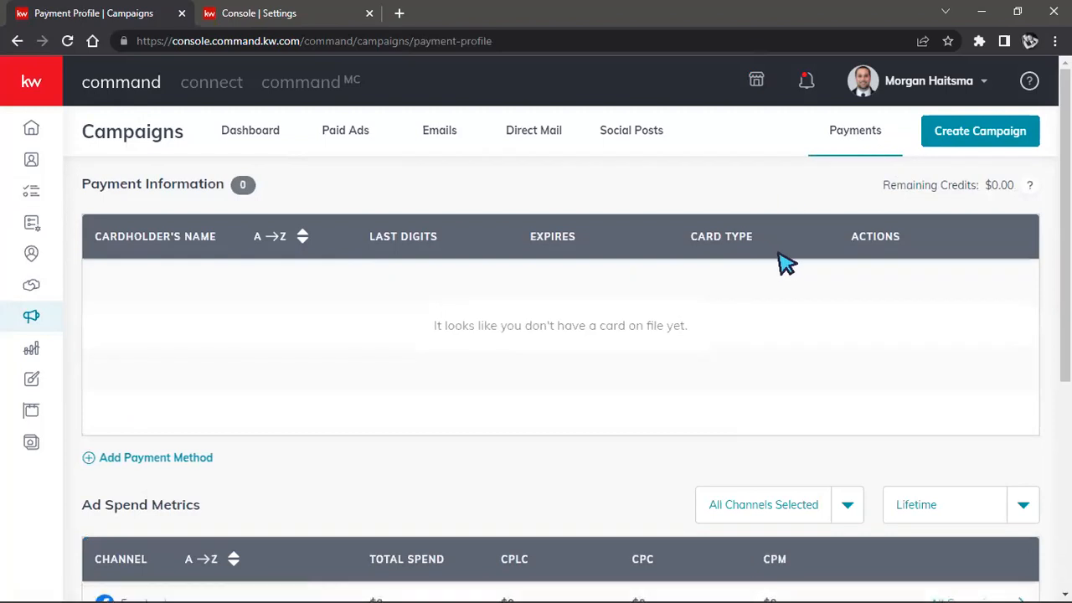
scroll(766, 263, "down", 4)
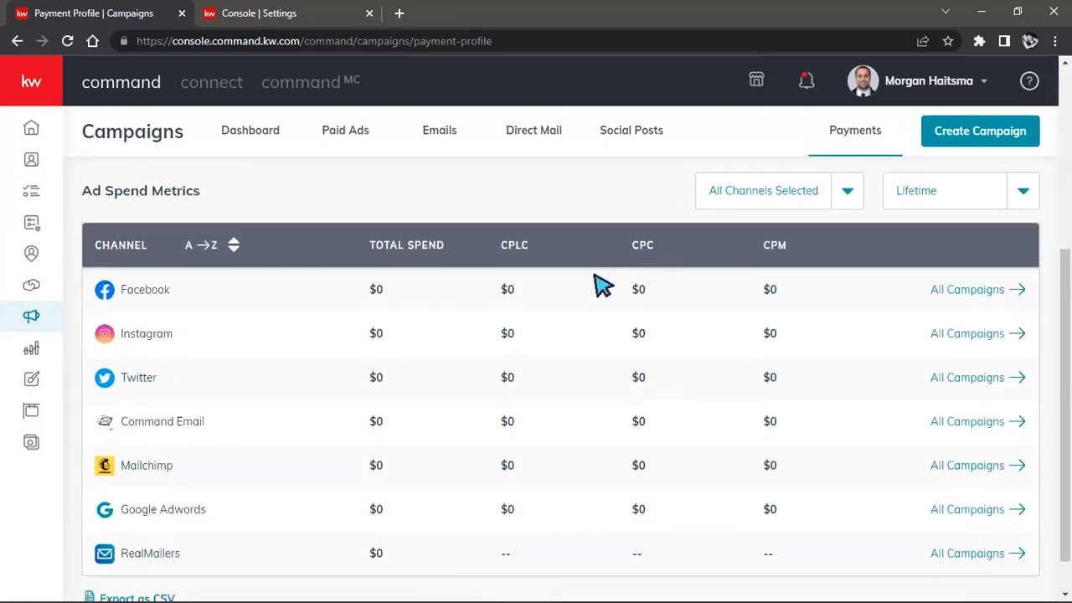
Step: Open the form for adding a payment card to the campaign payment methods
scroll(596, 291, "up", 4)
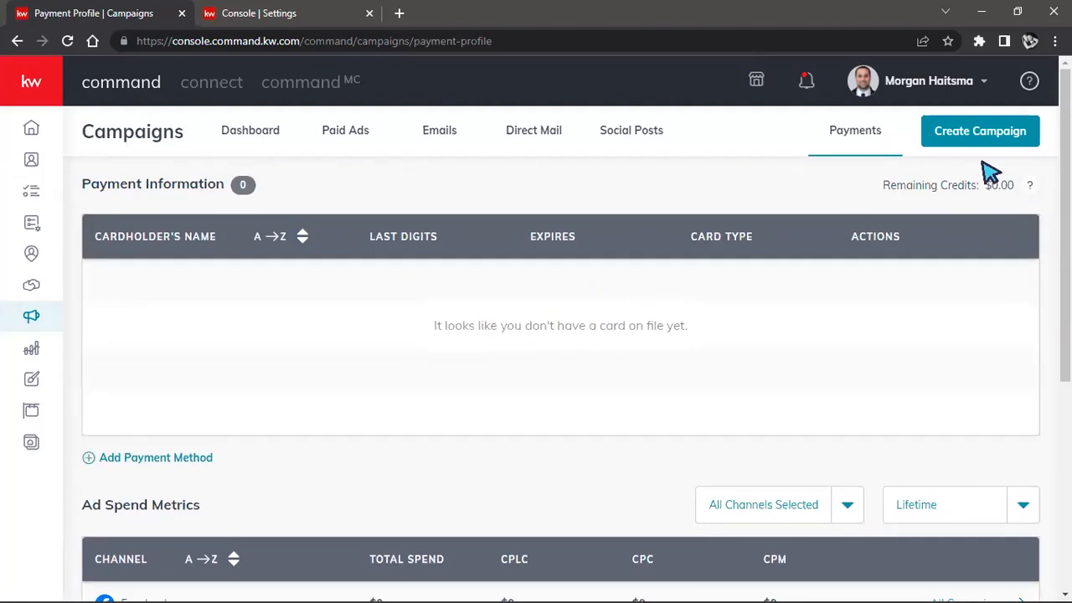
scroll(549, 276, "down", 1)
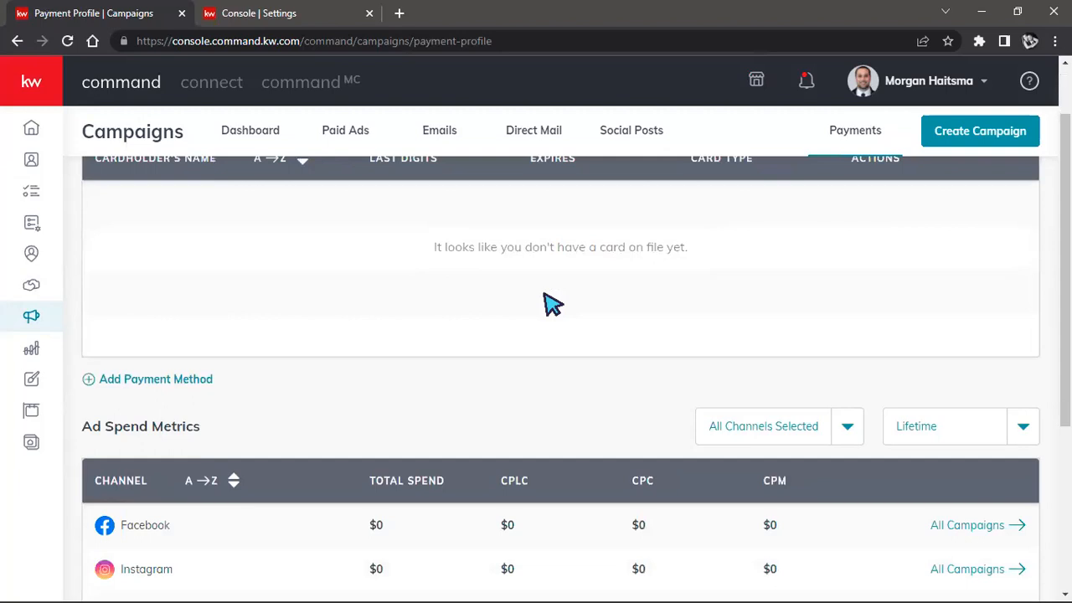
left_click(151, 381)
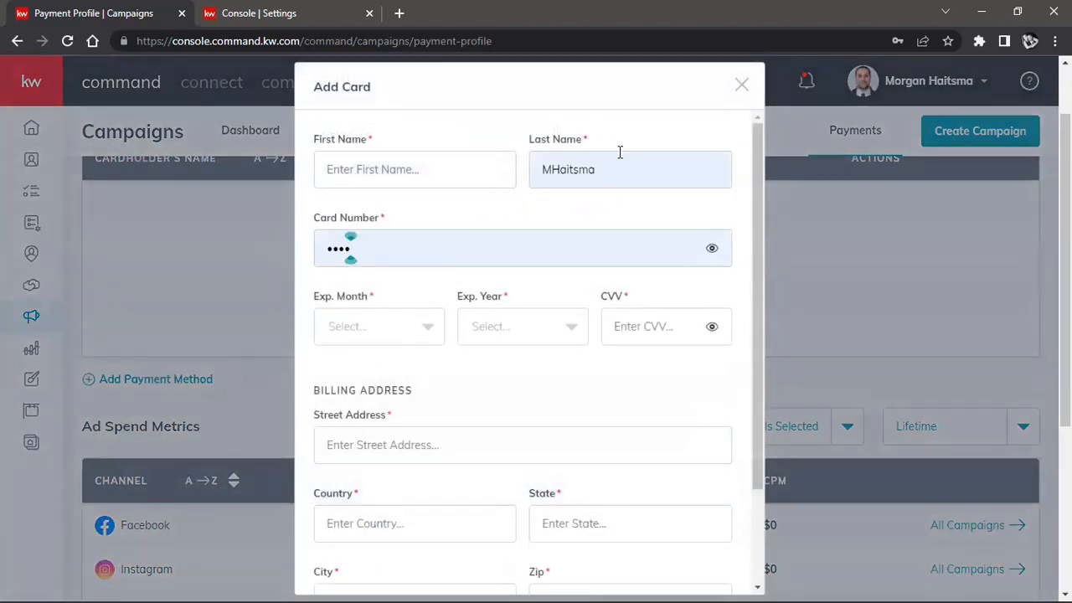
Step: Close the card form without adding a card and check the remaining credits in the payment information
left_click(740, 84)
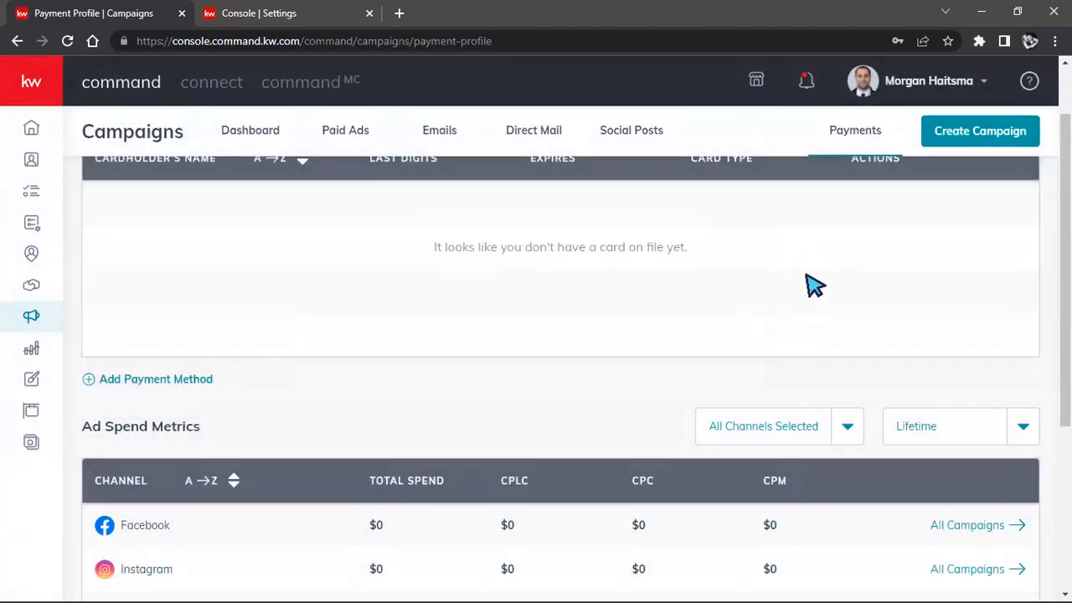
scroll(816, 285, "up", 1)
left_click_drag(986, 185, 1029, 191)
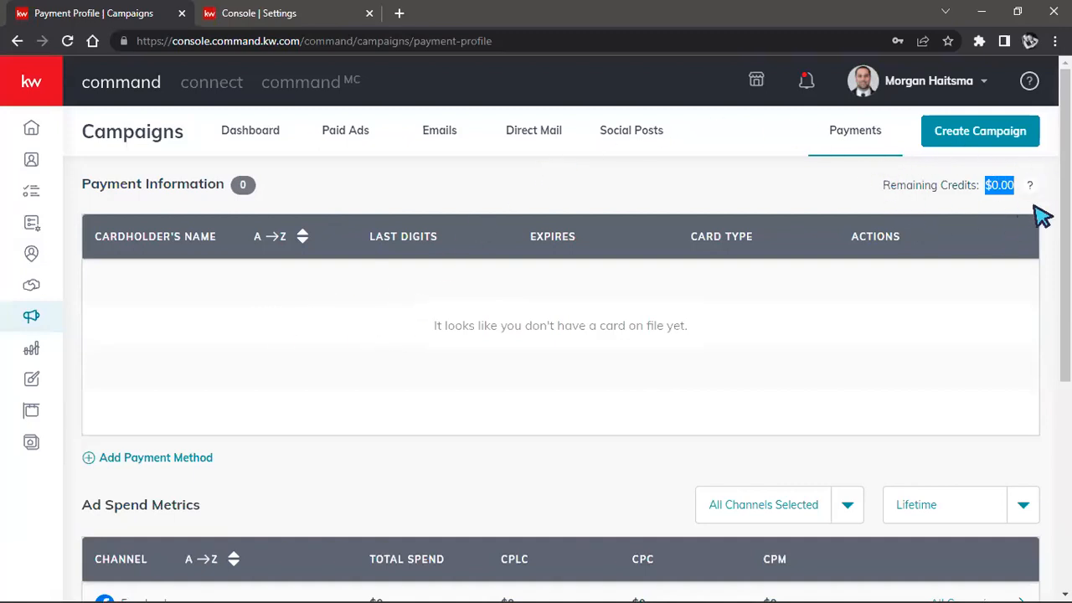
left_click(820, 189)
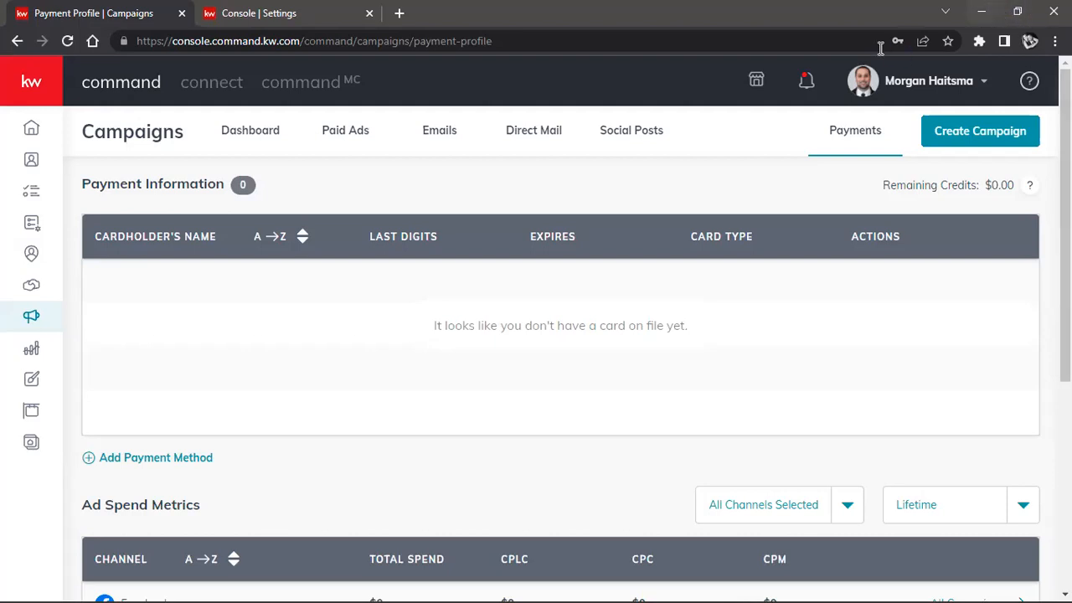
Step: Open the Marketing Profile under the Connect settings of the personal account
left_click(921, 89)
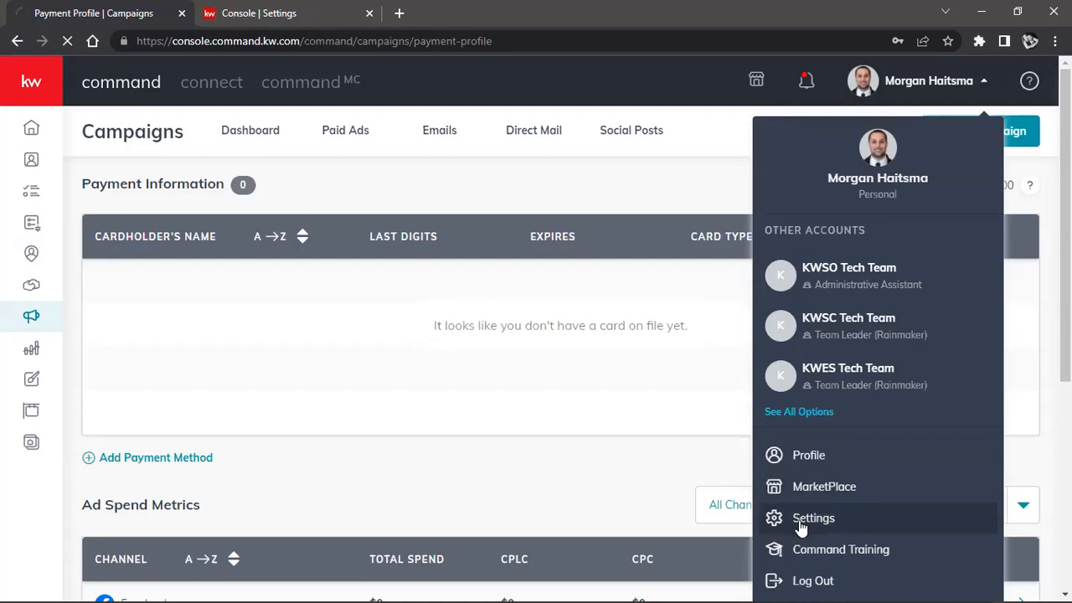
left_click(802, 524)
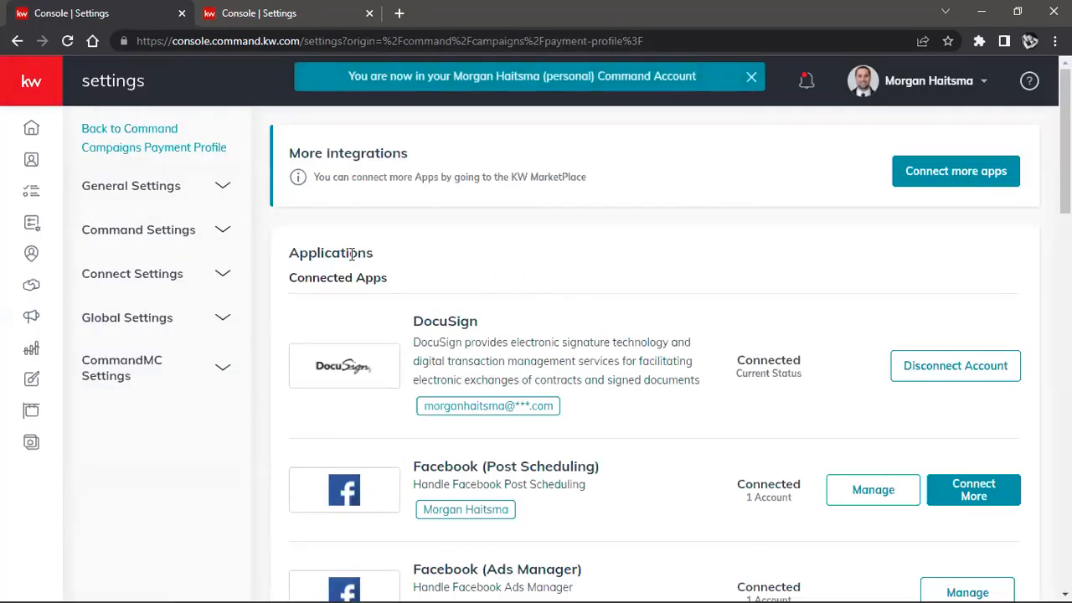
left_click(143, 277)
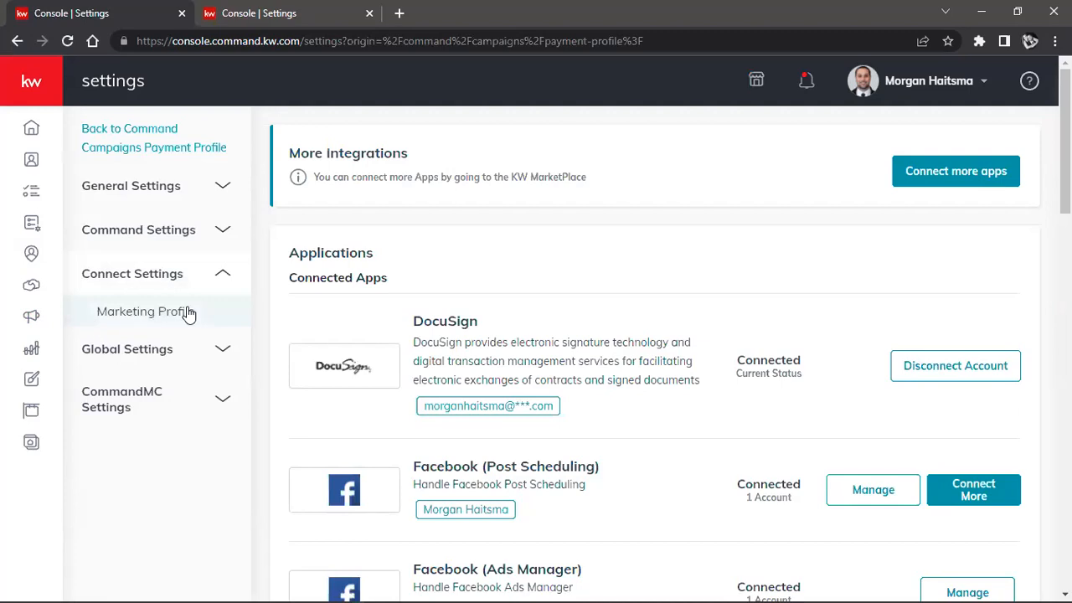
left_click(146, 313)
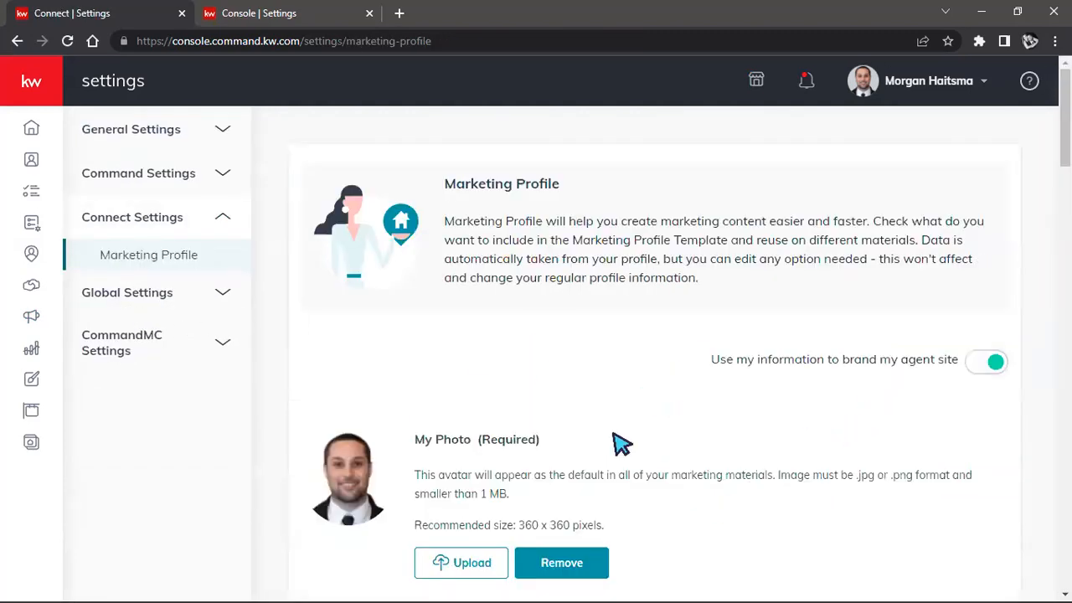
Step: Review the Marketing Profile's personal details, brokerage information, and Compliance legal footer text, links and images
scroll(620, 410, "down", 7)
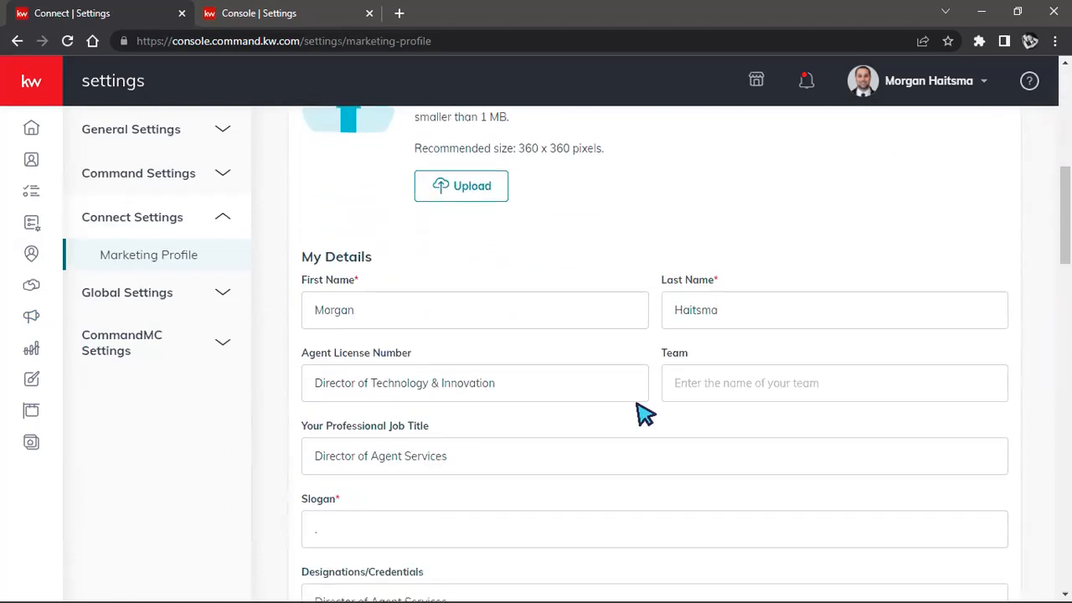
scroll(641, 410, "down", 6)
scroll(642, 412, "down", 6)
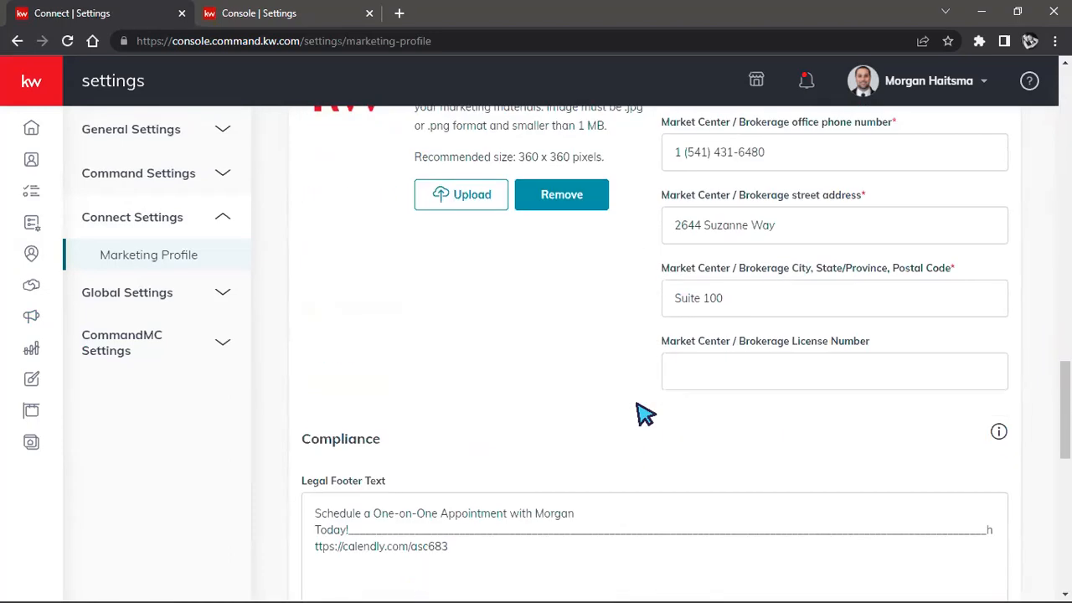
scroll(645, 414, "down", 8)
scroll(645, 416, "up", 2)
scroll(641, 418, "up", 5)
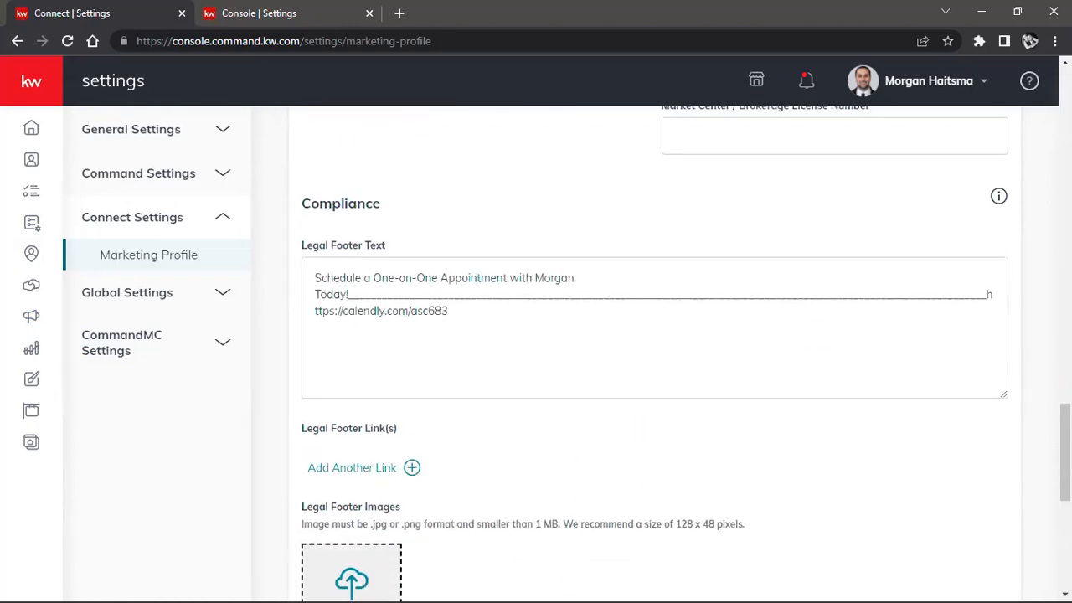